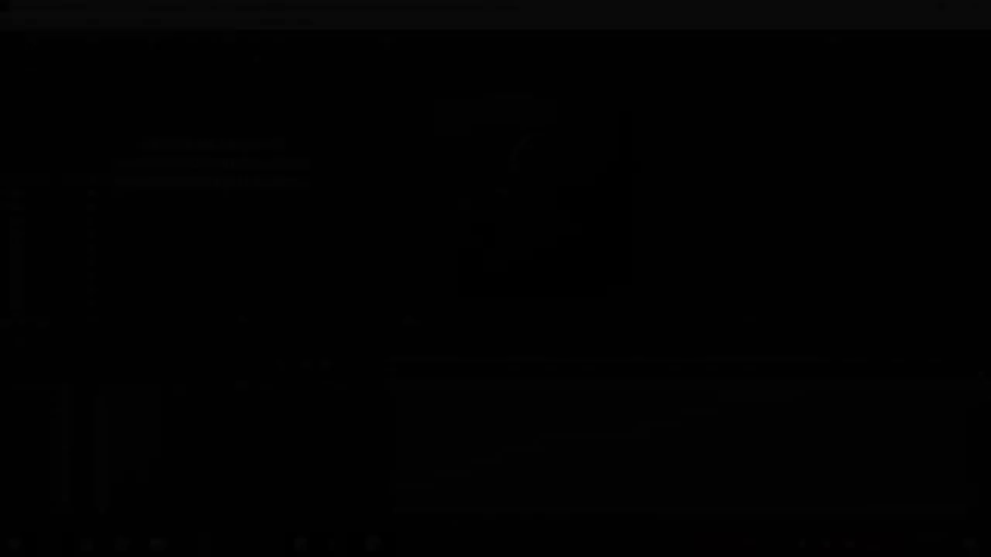
# Step: Keyframe the first photo's Scale with Easy Ease Out, starting at 200%
pyautogui.click(452, 485)
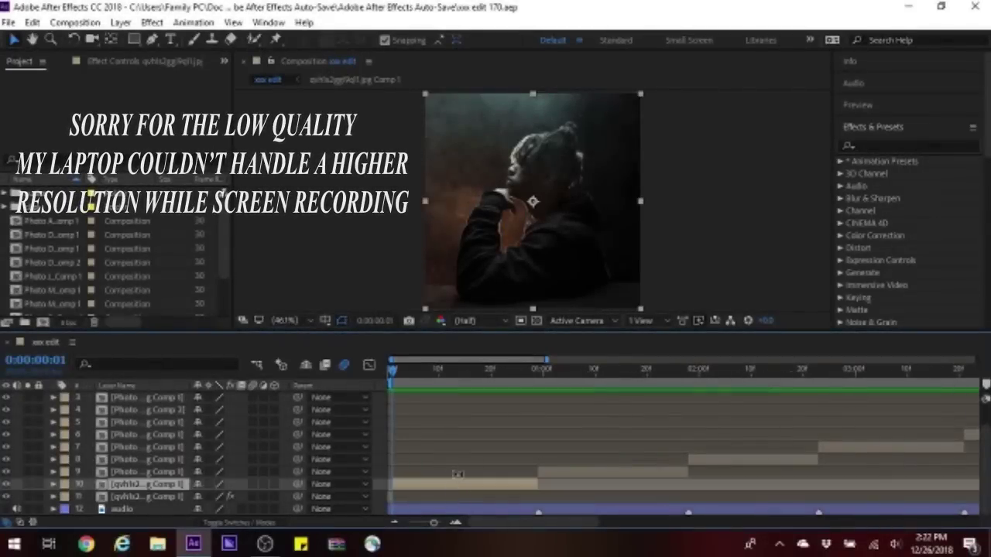
pyautogui.press('s')
pyautogui.click(91, 496)
pyautogui.rightClick(396, 500)
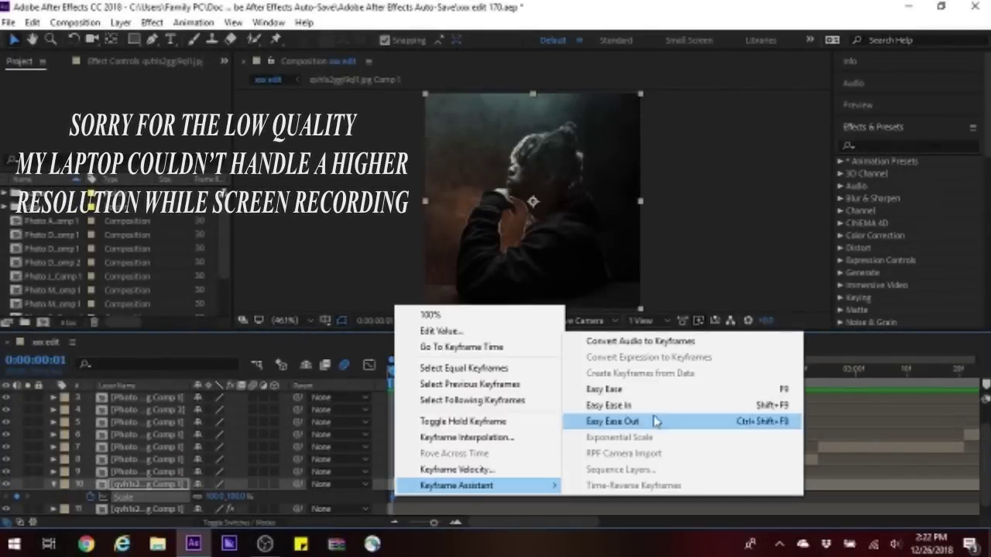
pyautogui.click(643, 420)
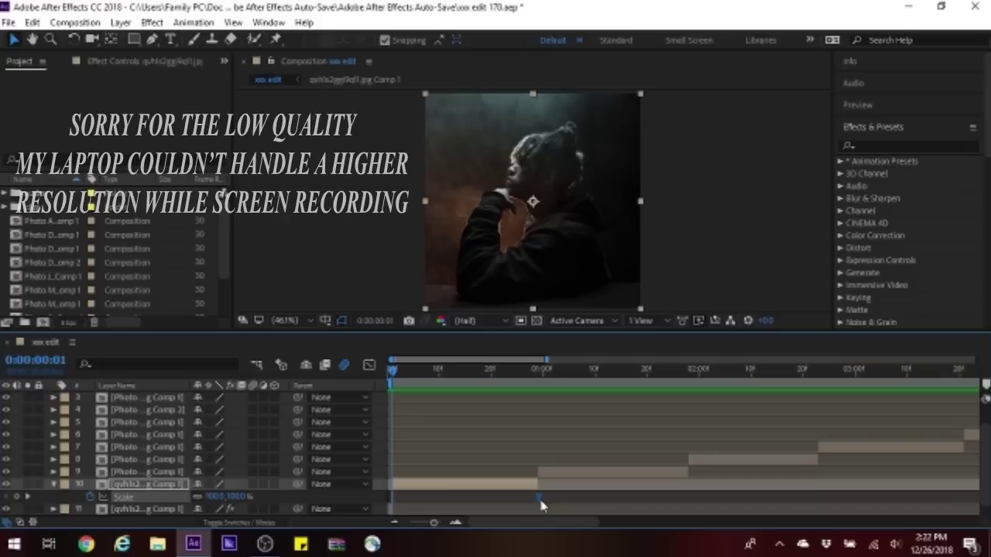
pyautogui.click(240, 497)
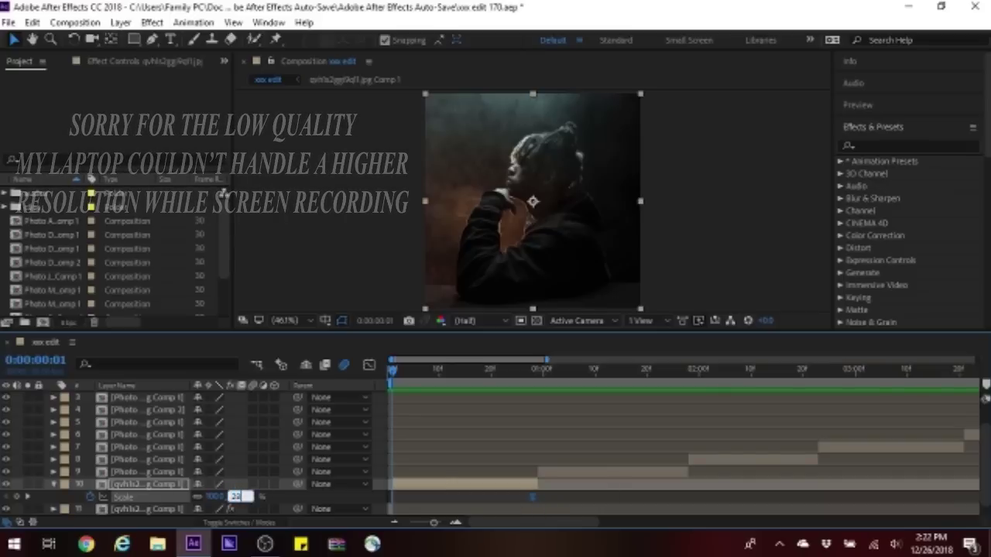
pyautogui.write('200')
pyautogui.press('Return')
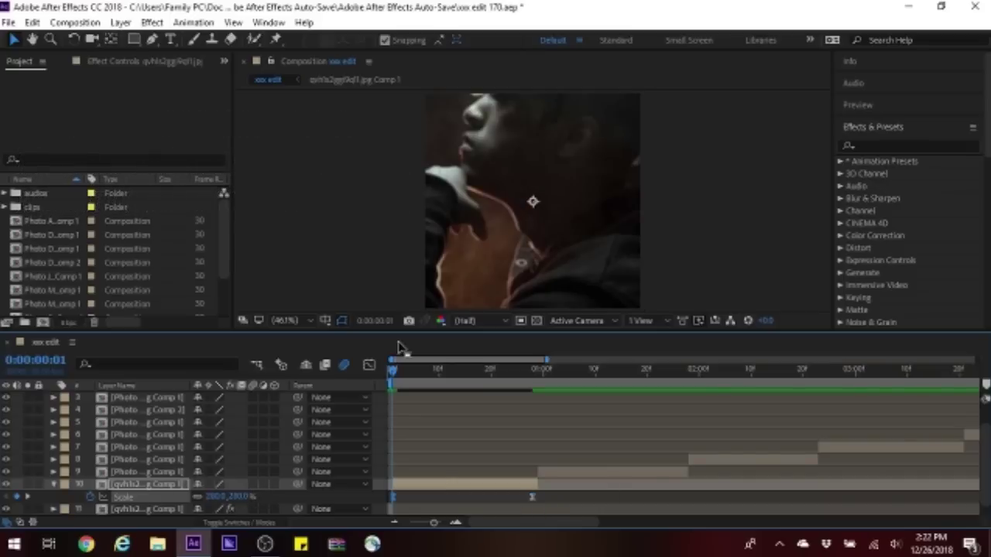
# Step: Steepen the Scale curve in the Graph Editor so the shrink happens right at the start
pyautogui.hotkey('shift', 'F3')
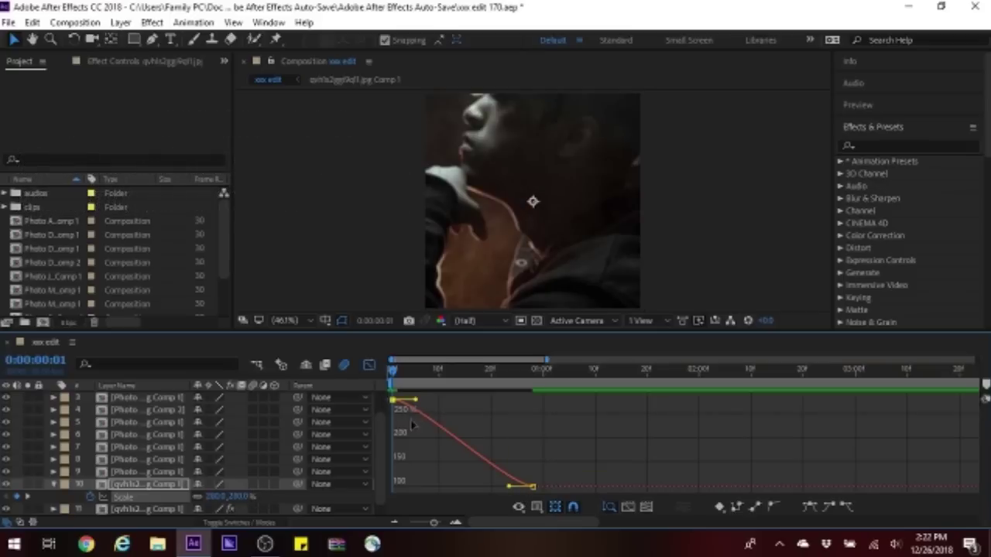
pyautogui.moveTo(415, 400); pyautogui.dragTo(392, 483)
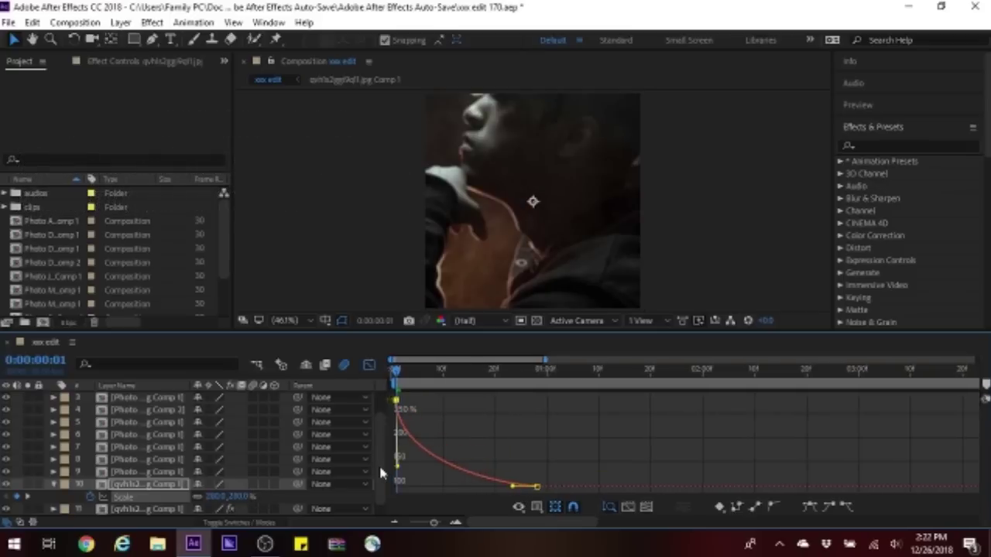
pyautogui.click(369, 364)
# Step: Apply Motion Tile to the first photo layer and to photo layers 7, 8 and 9
pyautogui.click(860, 145)
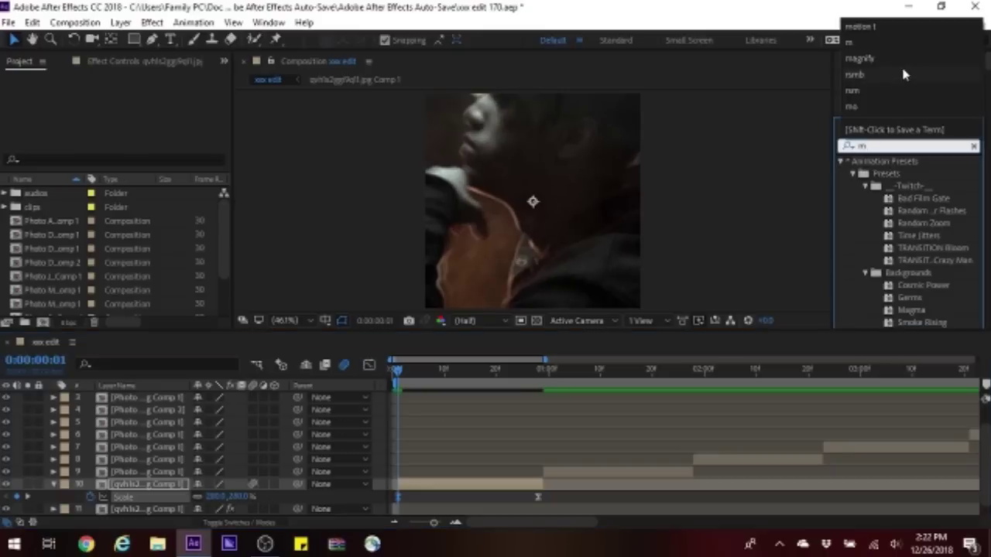
pyautogui.write('motion t')
pyautogui.moveTo(463, 489); pyautogui.dragTo(463, 483)
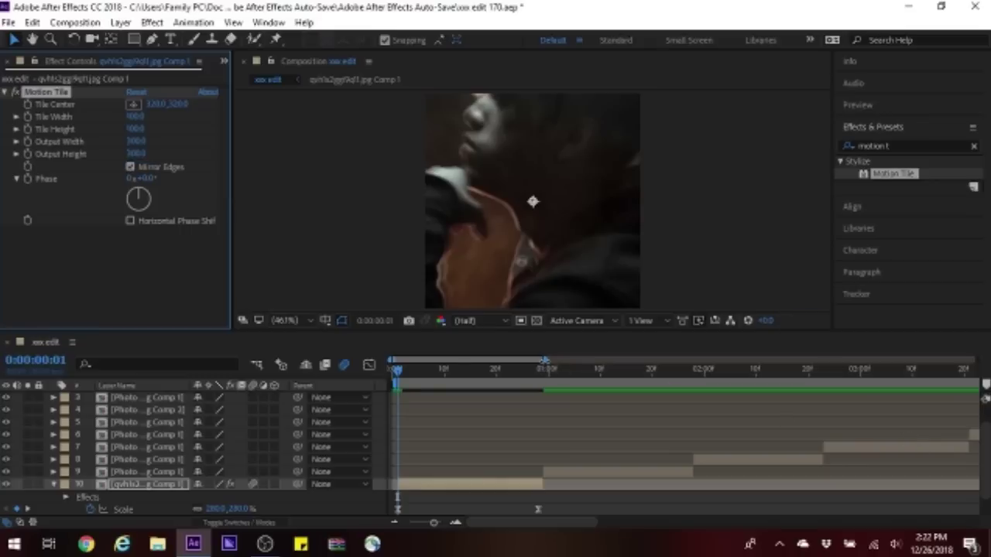
pyautogui.scroll(-2, 843, 449)
pyautogui.click(844, 449)
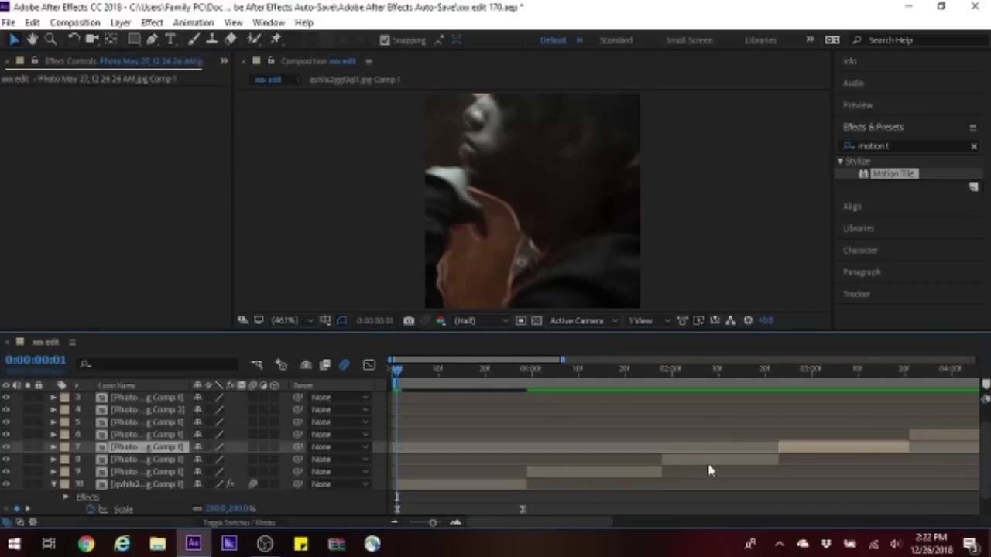
pyautogui.keyDown('shift'); pyautogui.click(628, 475); pyautogui.keyUp('shift')
pyautogui.doubleClick(890, 173)
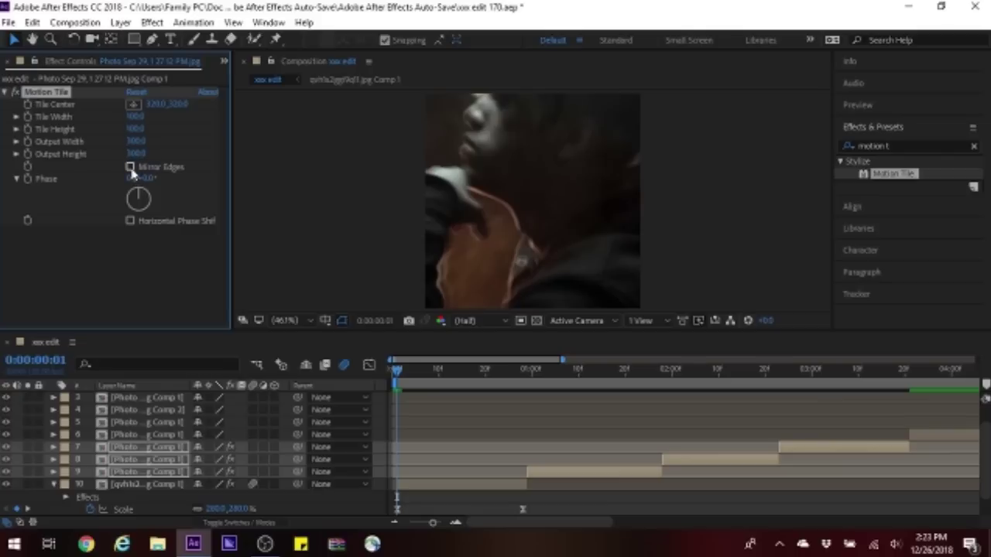
# Step: Enable Mirror Edges in Motion Tile and collapse the first photo layer's properties
pyautogui.click(136, 288)
pyautogui.click(255, 464)
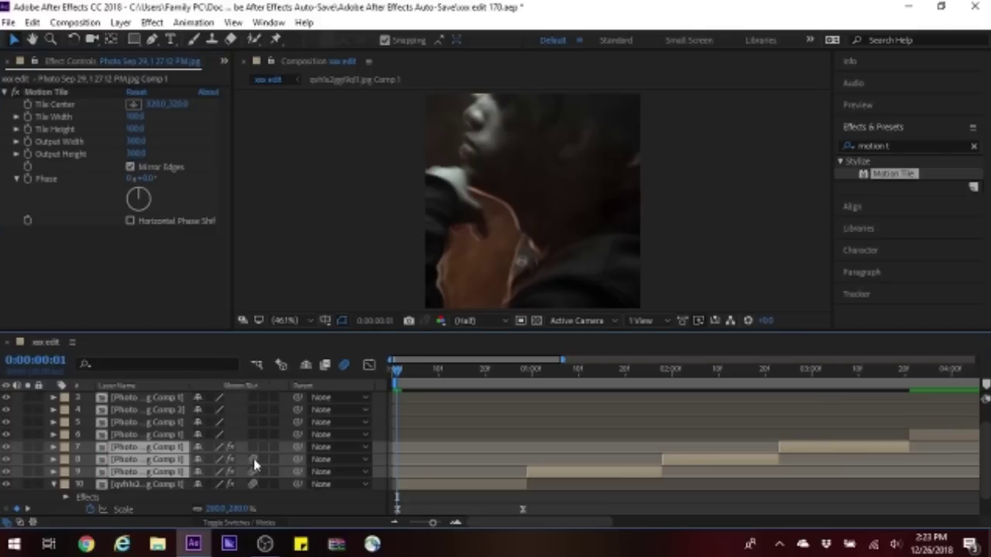
pyautogui.scroll(-2, 254, 410)
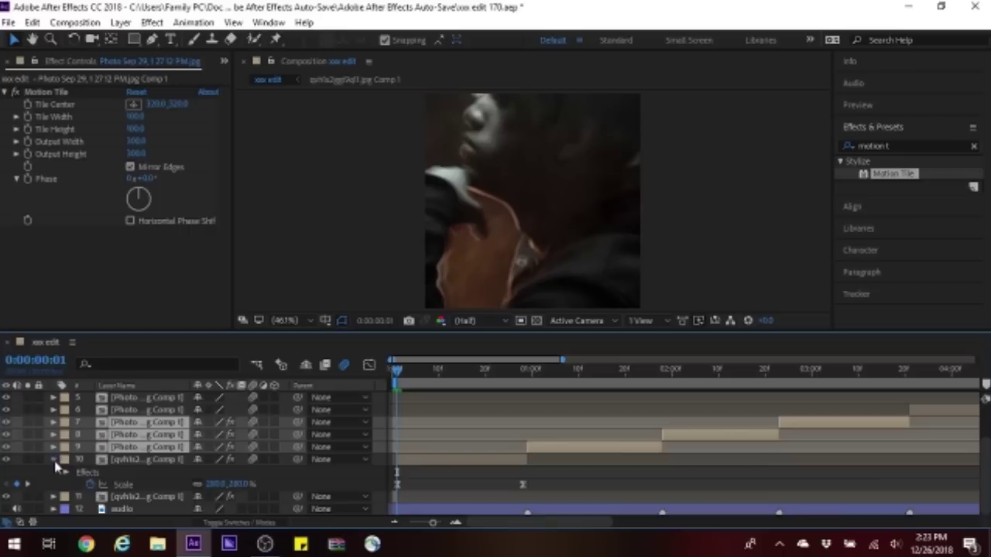
pyautogui.click(55, 463)
pyautogui.click(461, 489)
# Step: Preview the slideshow from the start
pyautogui.press('space')
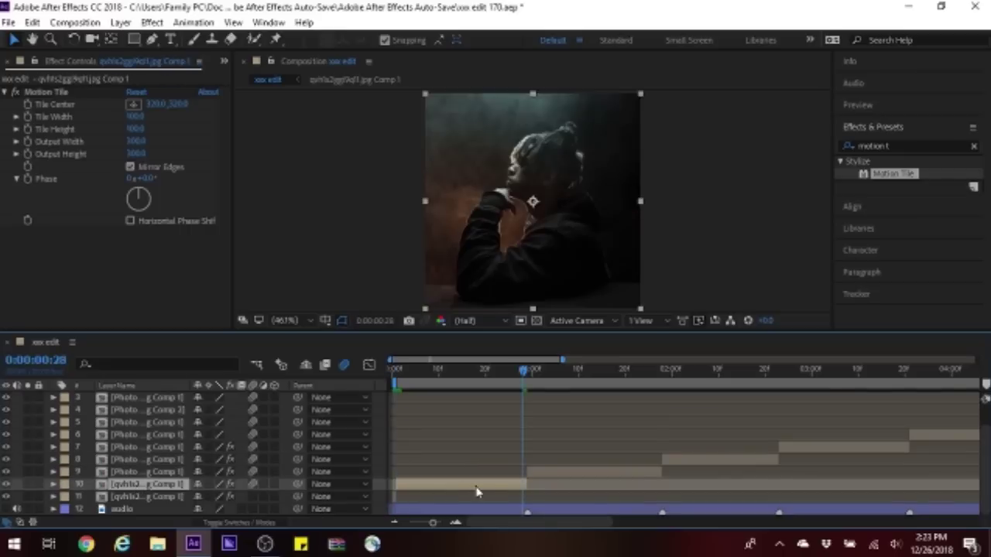
pyautogui.click(904, 370)
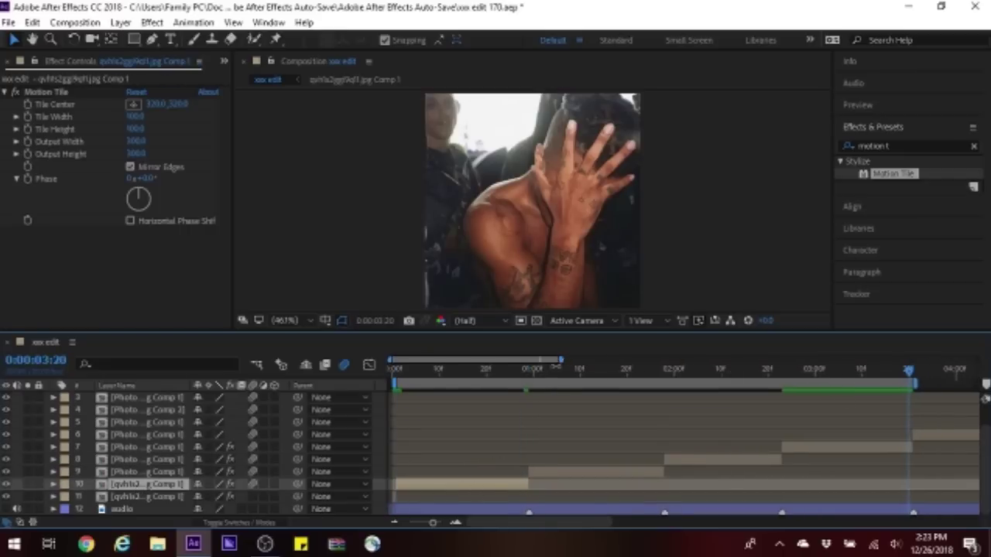
pyautogui.press('space')
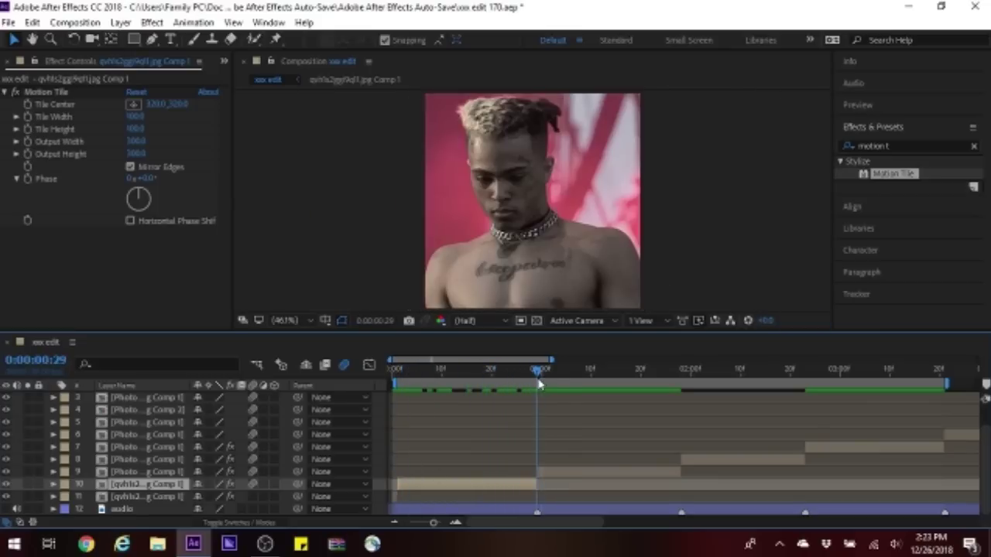
# Step: Add a null object above the two photo layers, ending at 1:27, and rename it
pyautogui.click(120, 22)
pyautogui.moveTo(128, 39)
pyautogui.click(379, 103)
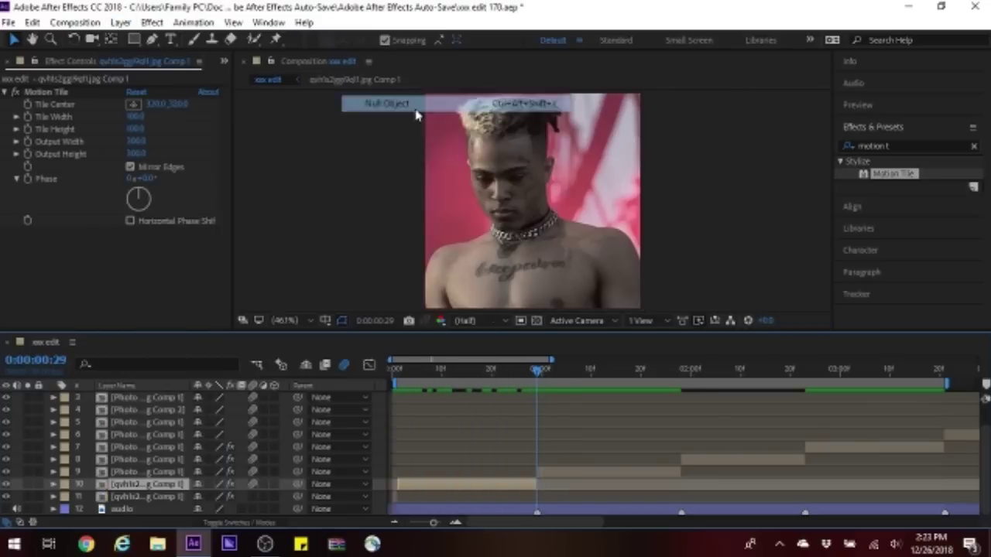
pyautogui.moveTo(166, 484); pyautogui.dragTo(166, 471)
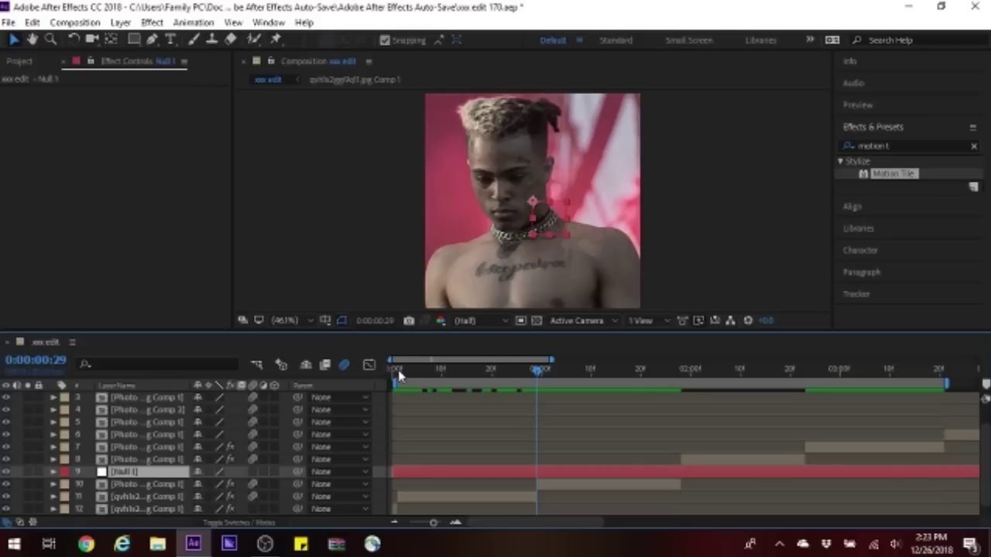
pyautogui.click(397, 375)
pyautogui.click(677, 381)
pyautogui.hotkey('alt', ']')
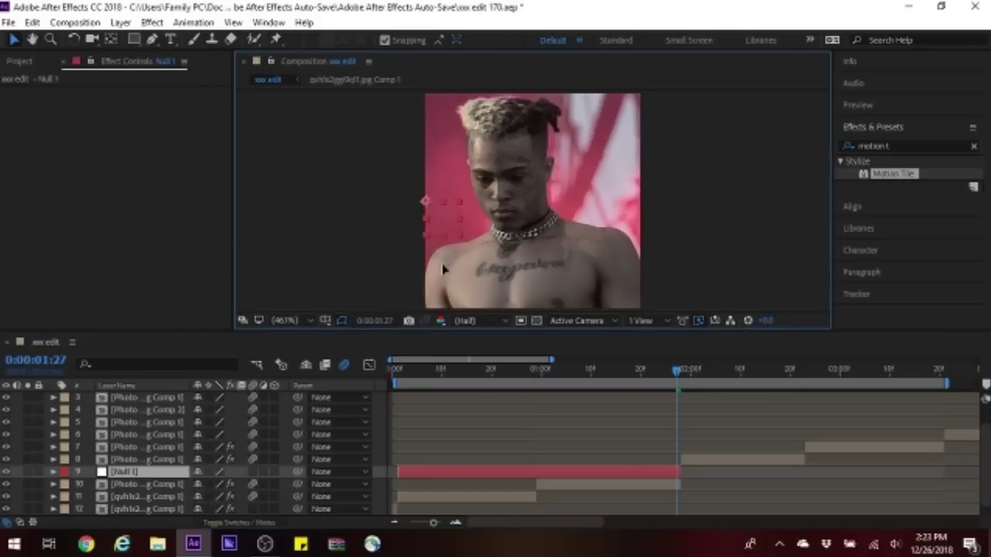
pyautogui.press('Return')
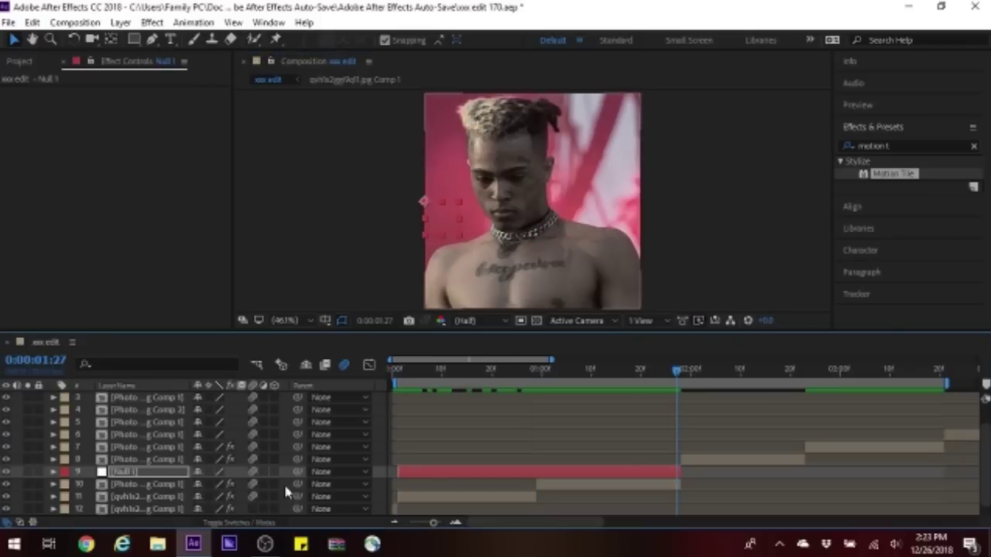
# Step: Parent both photo layers to Null 1
pyautogui.click(284, 484)
pyautogui.keyDown('shift'); pyautogui.click(287, 497); pyautogui.keyUp('shift')
pyautogui.moveTo(298, 496); pyautogui.dragTo(172, 473)
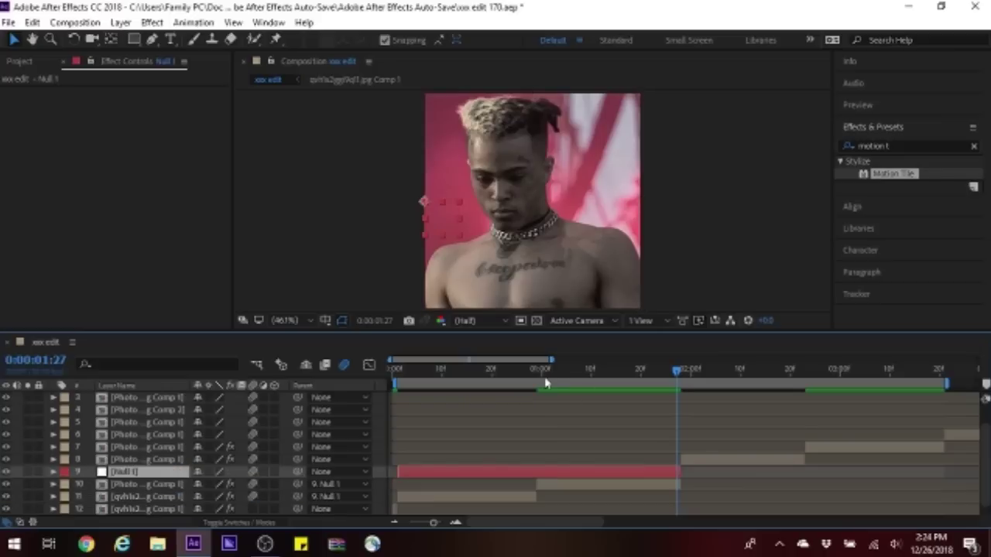
# Step: Add a Rotation keyframe on Null 1 and apply Easy Ease to it
pyautogui.hotkey('alt', 'shift', 'r')
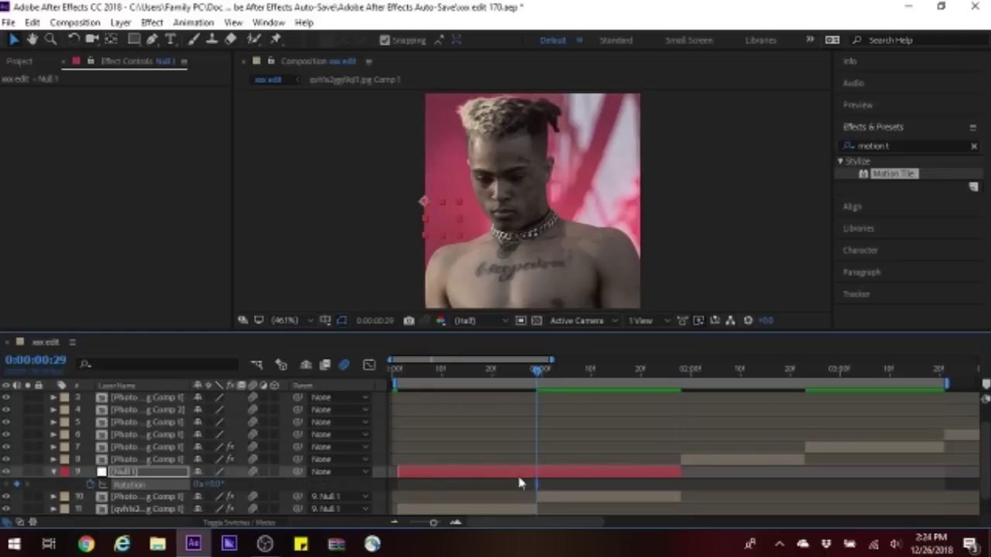
pyautogui.rightClick(536, 484)
pyautogui.moveTo(551, 474)
pyautogui.click(802, 379)
# Step: Move the first Rotation keyframe to 0:00 at 60° and sharpen its curve
pyautogui.press('pageup')
pyautogui.scroll(-2, 458, 471)
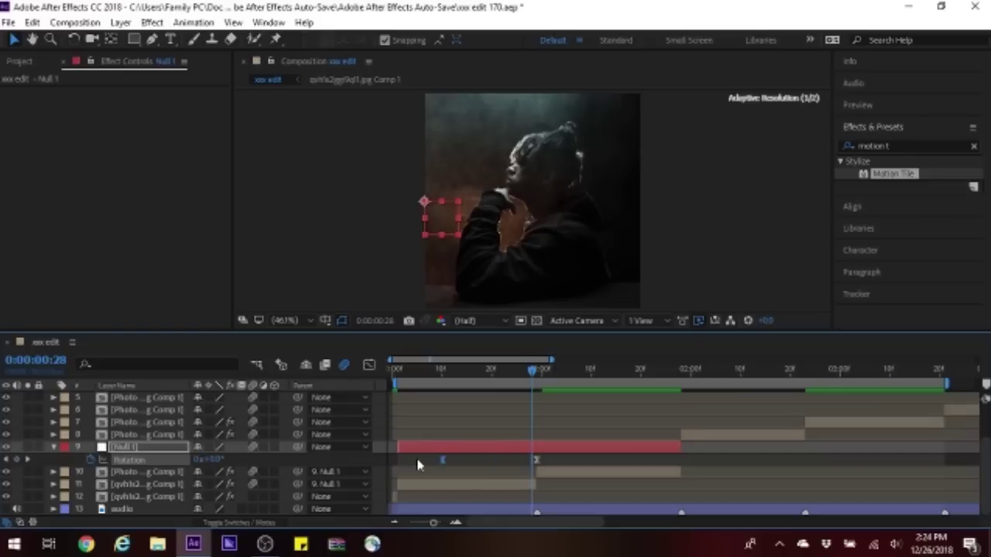
pyautogui.moveTo(534, 460); pyautogui.dragTo(398, 460)
pyautogui.press('Return')
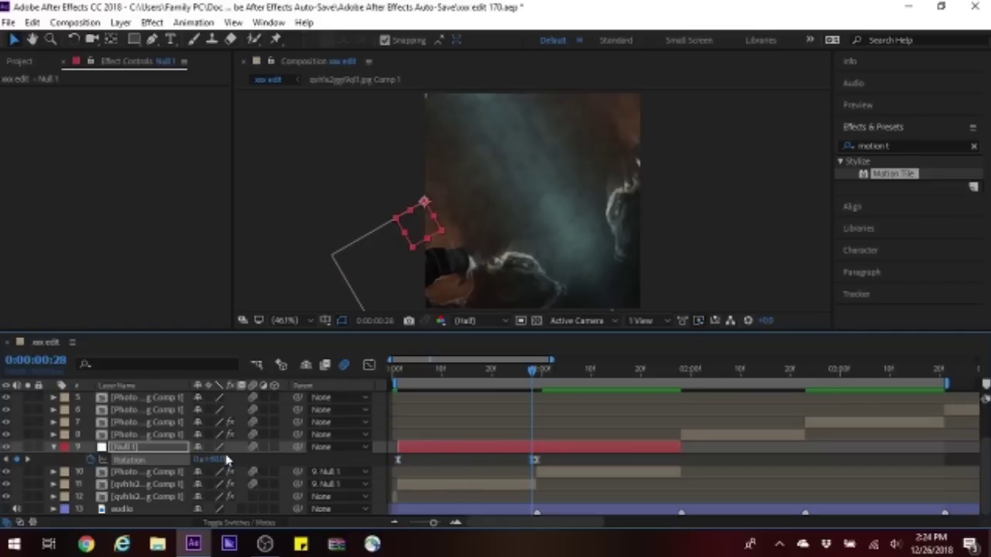
pyautogui.click(370, 365)
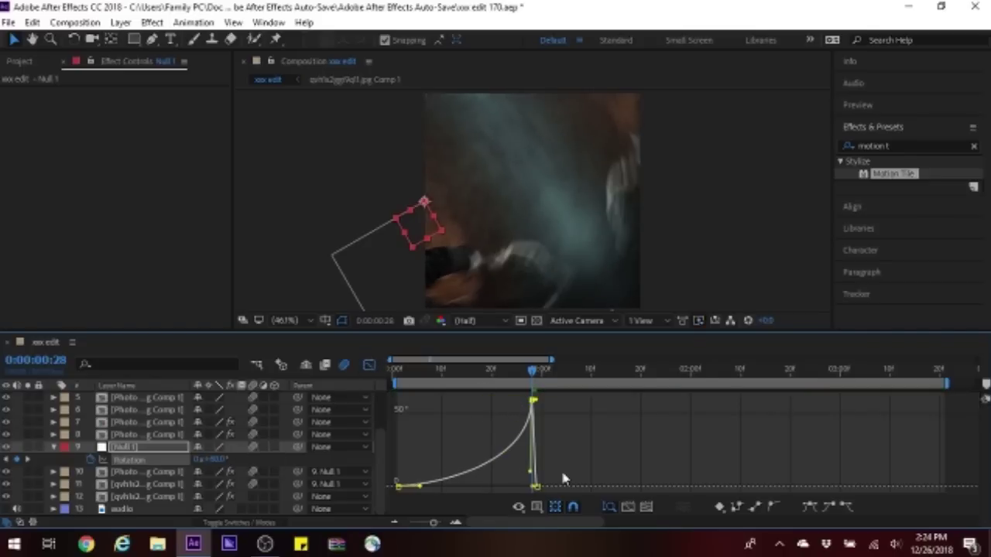
pyautogui.moveTo(418, 486); pyautogui.dragTo(477, 488)
pyautogui.hotkey('shift', 'F3')
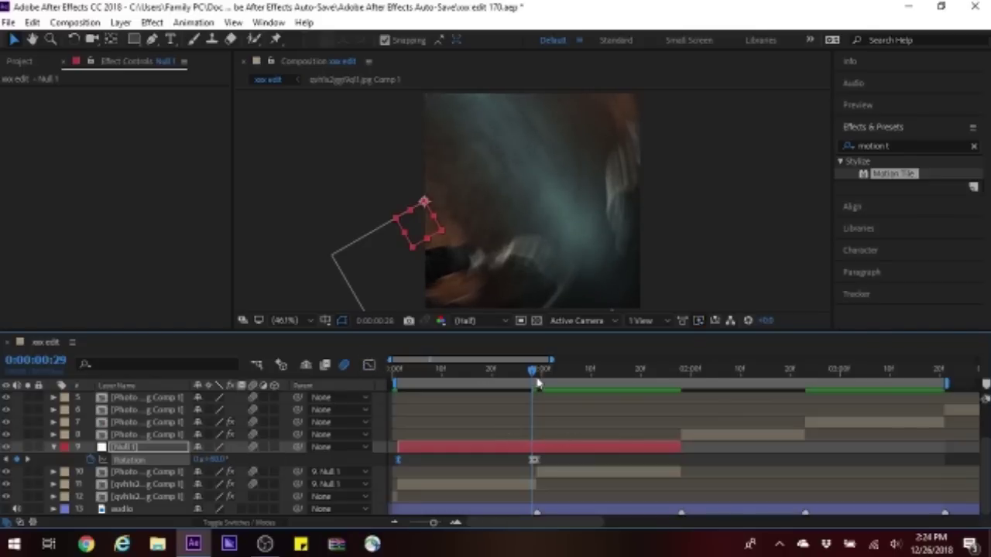
# Step: Add a 0° Rotation keyframe at 1:27 and ease the curve into it
pyautogui.click(538, 385)
pyautogui.press('space')
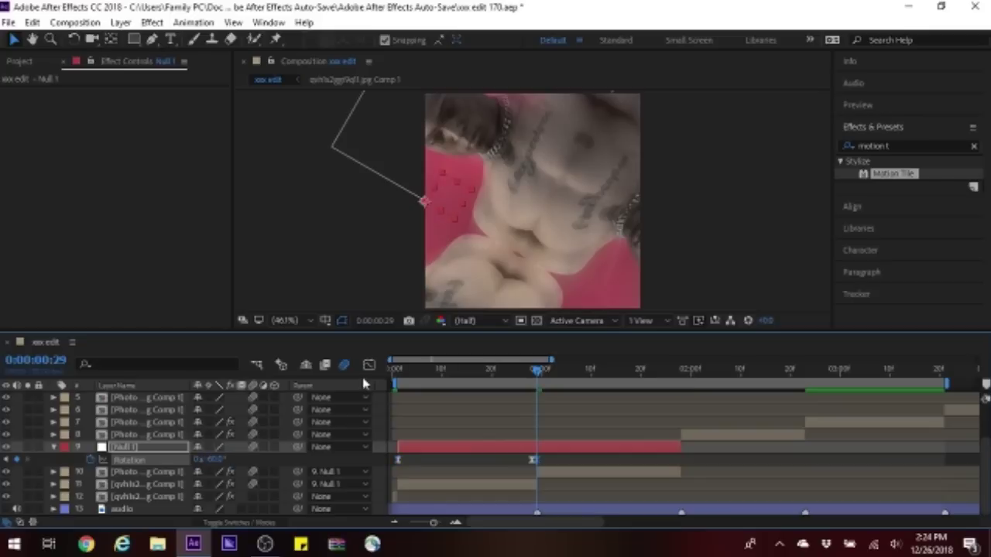
pyautogui.write('0')
pyautogui.press('Return')
pyautogui.hotkey('shift', 'F3')
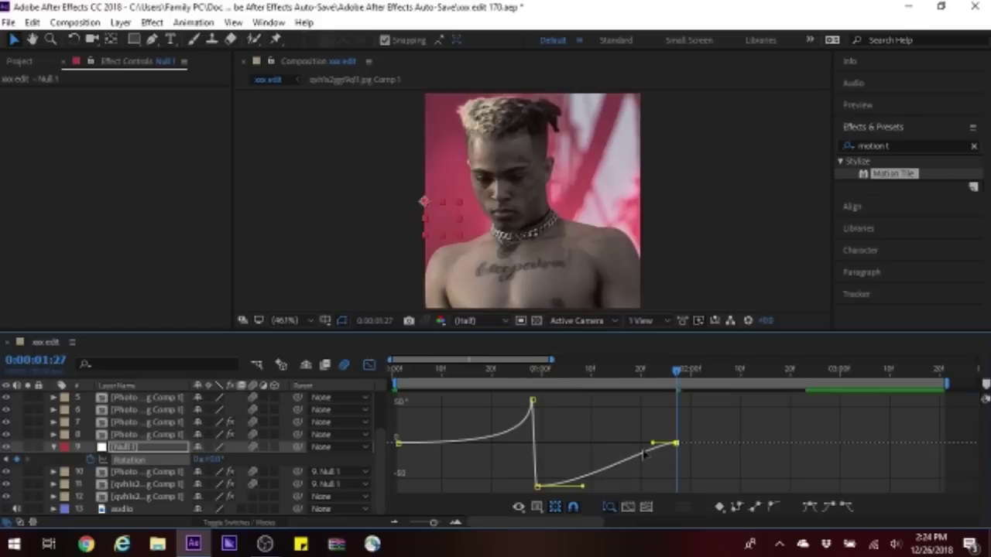
pyautogui.moveTo(582, 486); pyautogui.dragTo(537, 457)
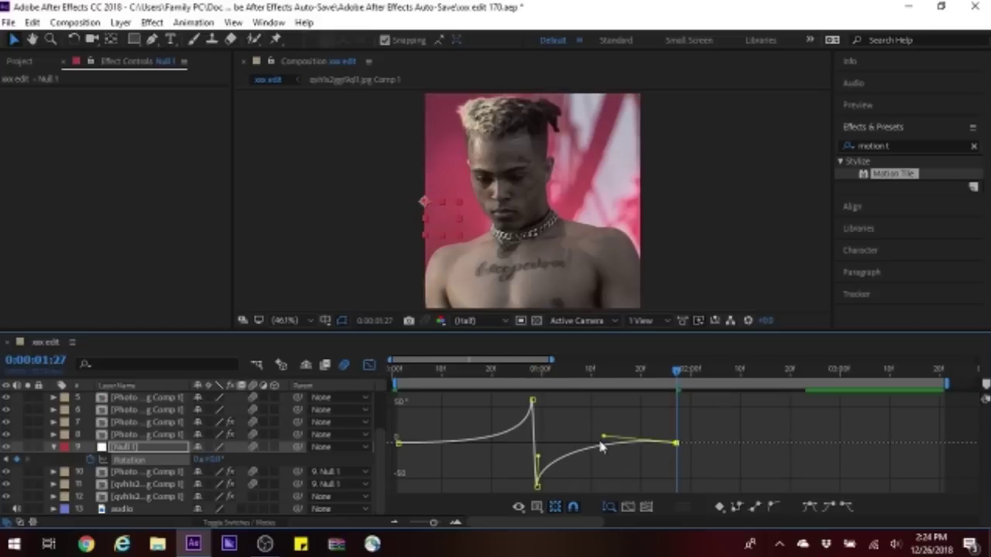
pyautogui.moveTo(653, 443); pyautogui.dragTo(591, 443)
pyautogui.click(368, 365)
# Step: Select the photo layer the next null object will sit above
pyautogui.press('pagedown')
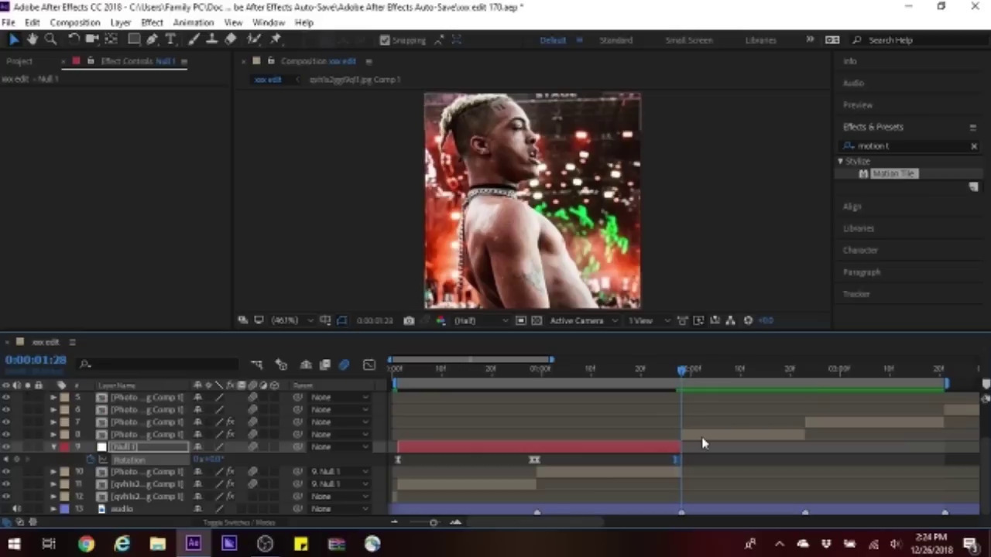
pyautogui.click(707, 440)
pyautogui.click(120, 23)
# Step: Add Null 2 trimmed to run from the 1:28 cut to about 2:22
pyautogui.moveTo(137, 35)
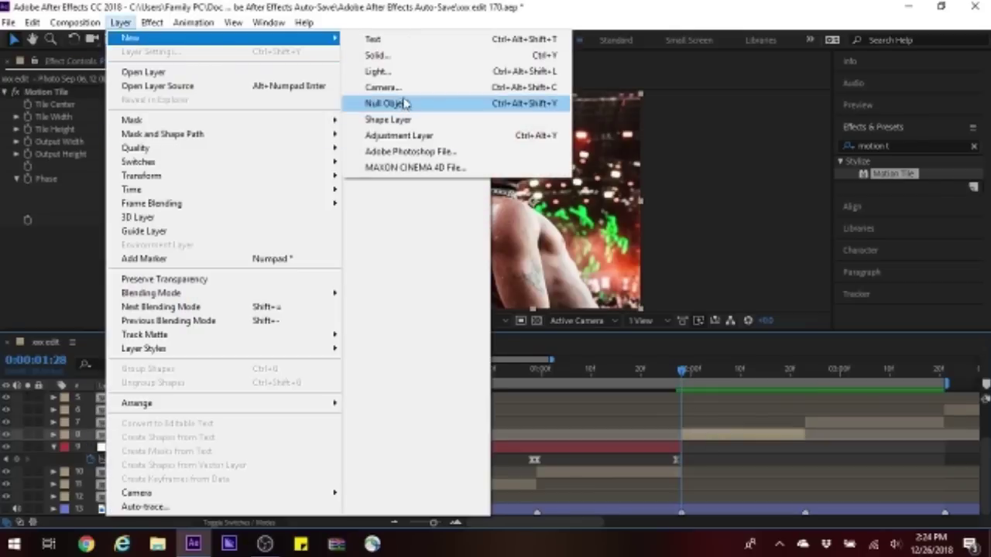
pyautogui.click(387, 101)
pyautogui.click(541, 377)
pyautogui.hotkey('alt', '[')
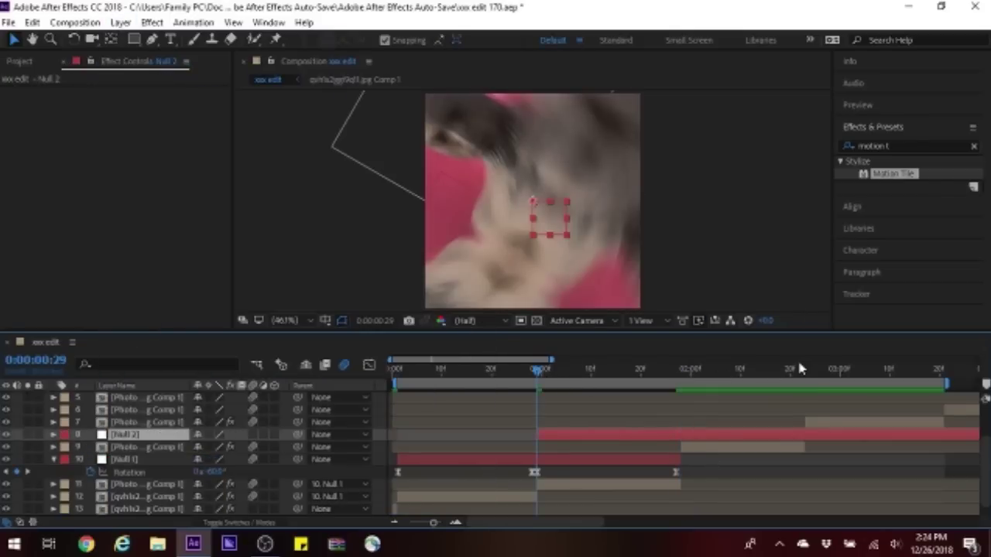
pyautogui.click(797, 373)
pyautogui.hotkey('alt', ']')
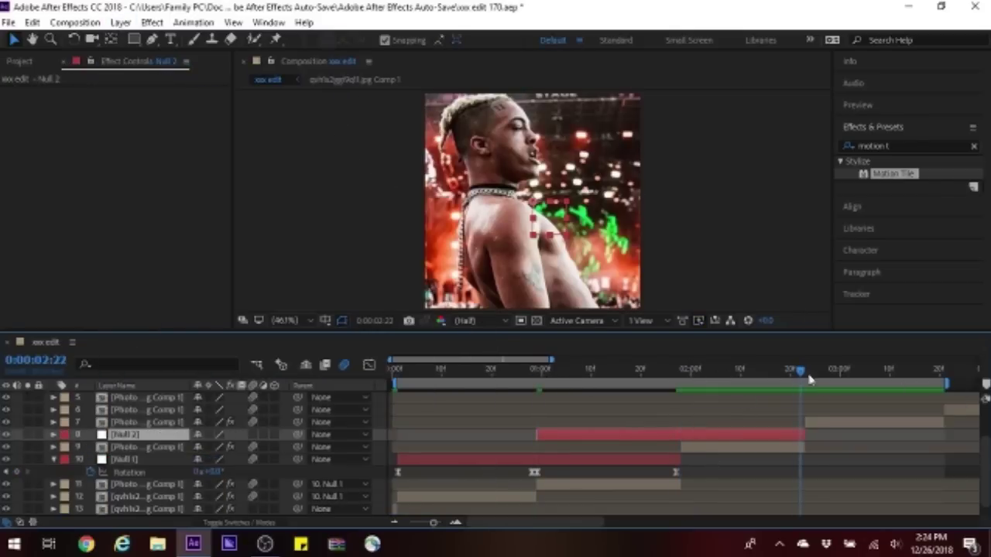
pyautogui.click(685, 372)
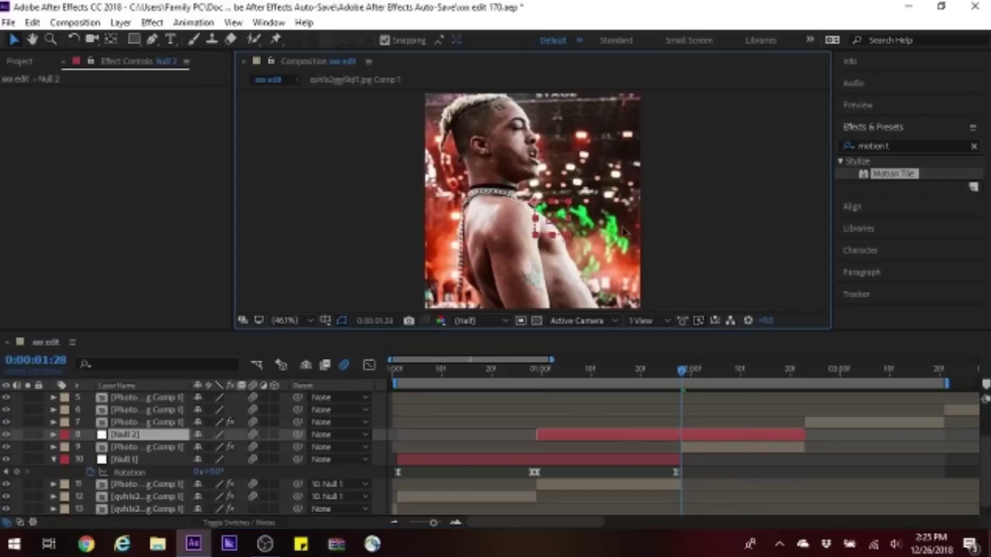
# Step: Move Null 2 to the frame's right edge and parent layers 9 and 10 to it
pyautogui.moveTo(556, 233); pyautogui.dragTo(657, 250)
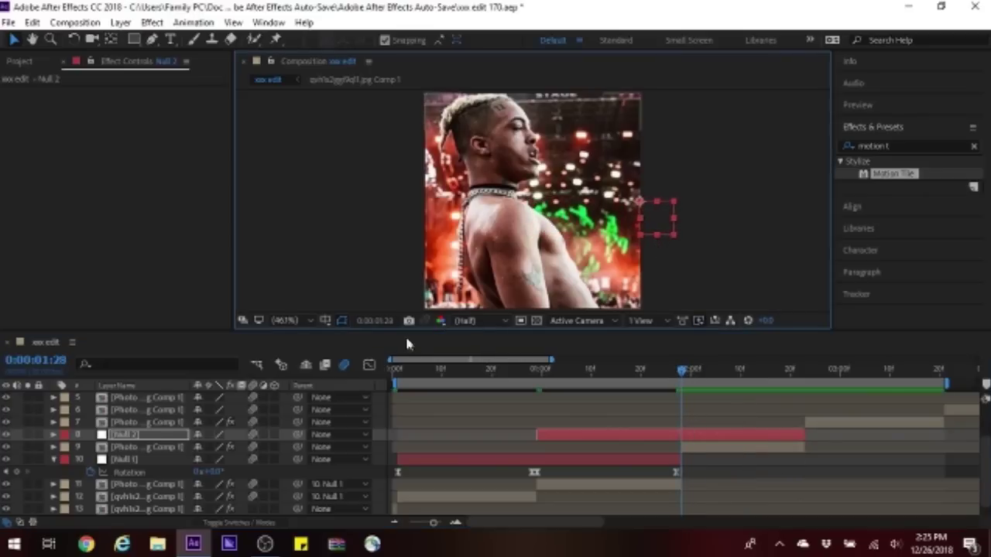
pyautogui.keyDown('shift'); pyautogui.click(285, 457); pyautogui.keyUp('shift')
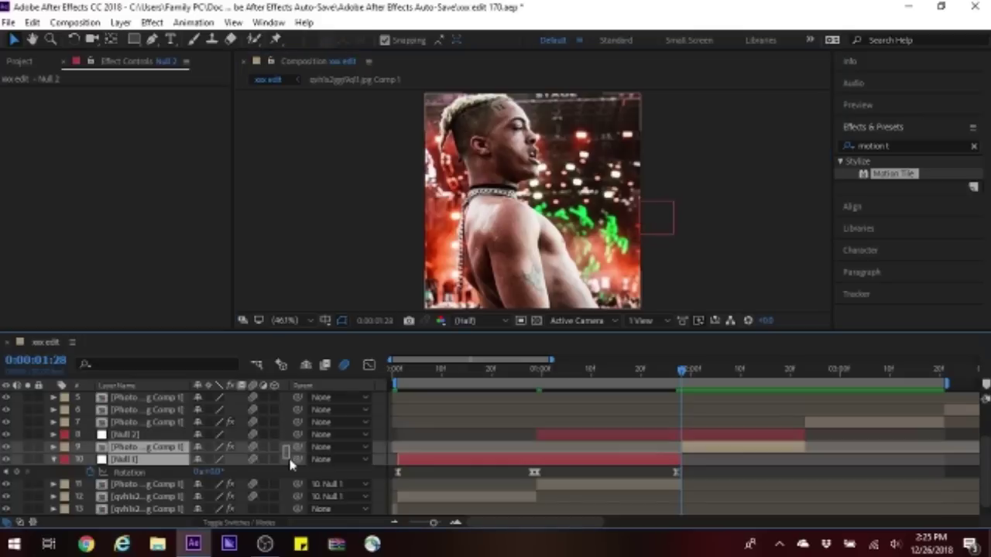
pyautogui.moveTo(297, 459); pyautogui.dragTo(124, 435)
pyautogui.click(53, 459)
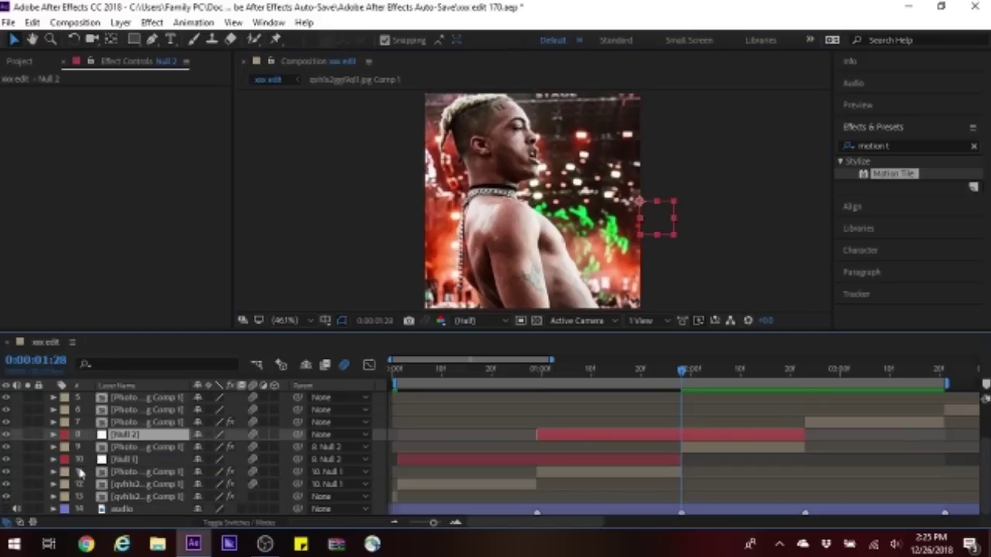
# Step: Set eased Null 2 Rotation keyframes from 0° to 80° at the cut and preview
pyautogui.press('r')
pyautogui.rightClick(682, 447)
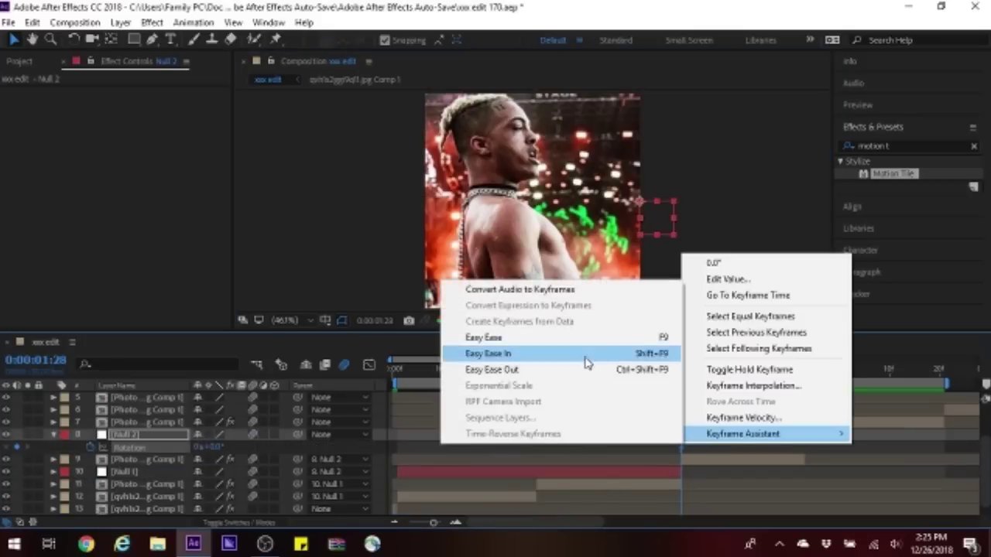
pyautogui.click(584, 336)
pyautogui.moveTo(797, 448); pyautogui.dragTo(800, 448)
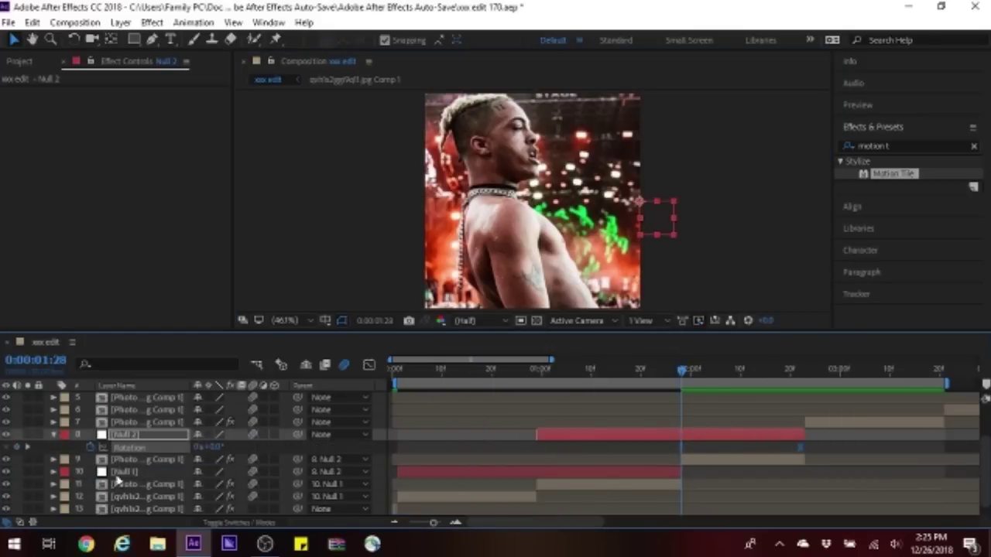
pyautogui.click(20, 449)
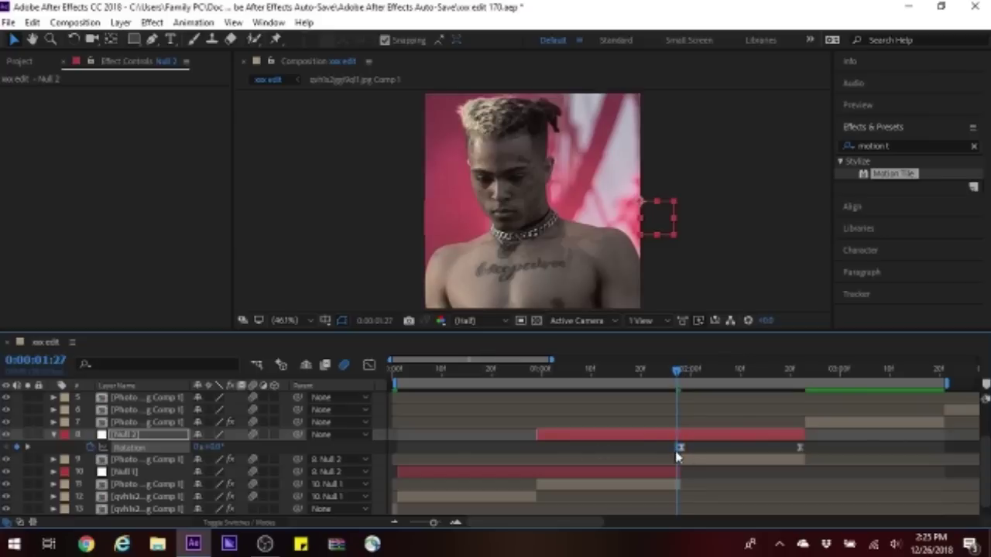
pyautogui.moveTo(679, 448); pyautogui.dragTo(536, 448)
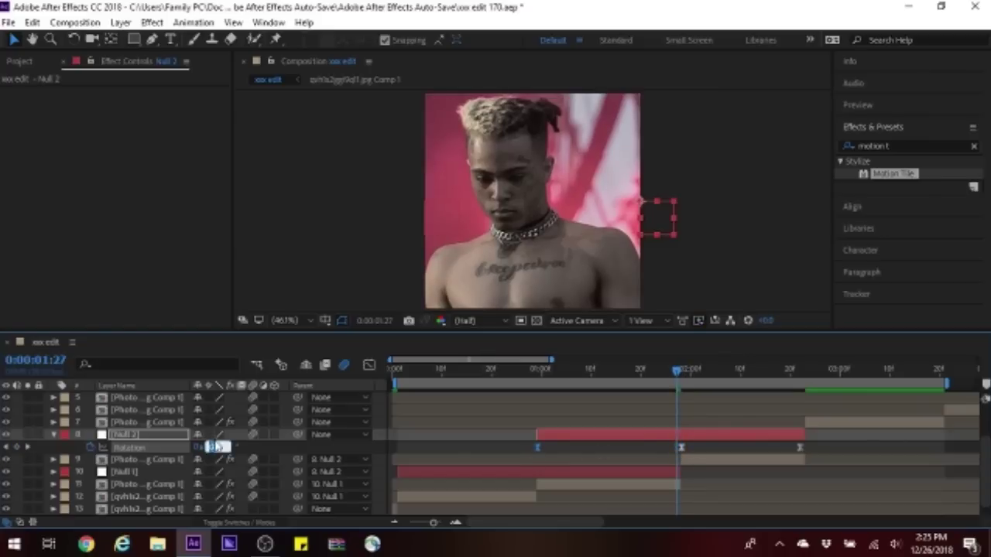
pyautogui.write('60')
pyautogui.press('Return')
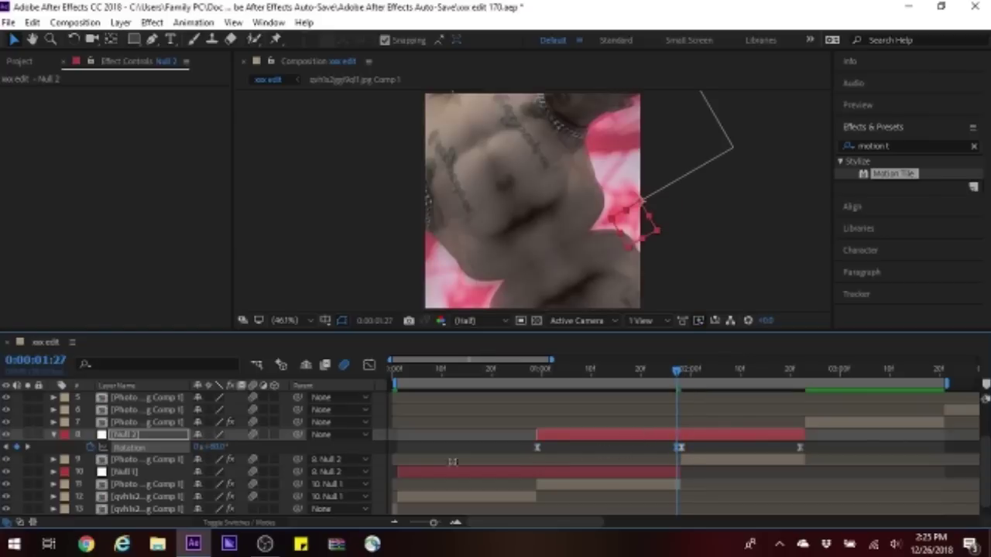
pyautogui.press('pagedown')
pyautogui.press('space')
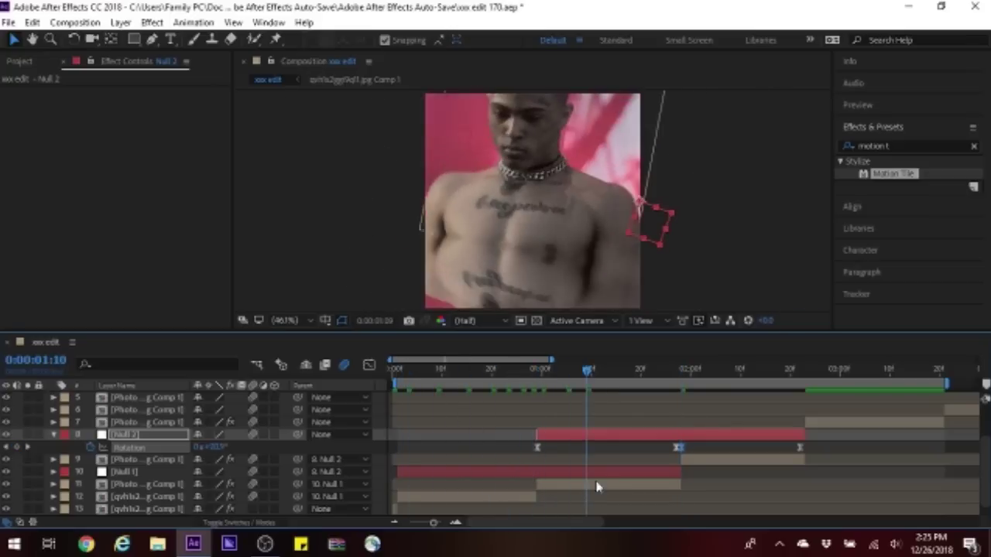
# Step: Ease all rotation keyframes with F9 and reshape their Bezier handles in the Graph Editor
pyautogui.click(369, 364)
pyautogui.click(592, 438)
pyautogui.press('F9')
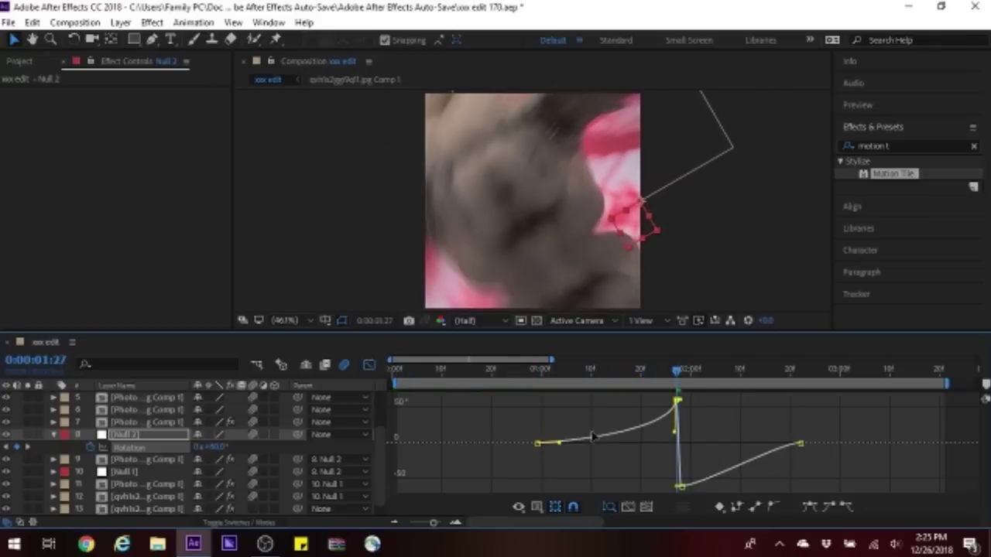
pyautogui.moveTo(560, 446); pyautogui.dragTo(641, 463)
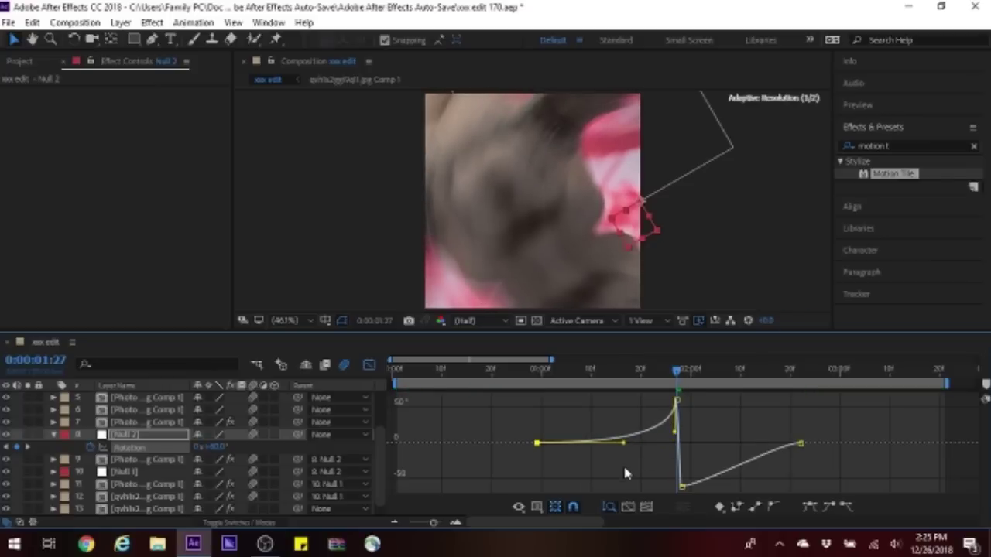
pyautogui.click(699, 479)
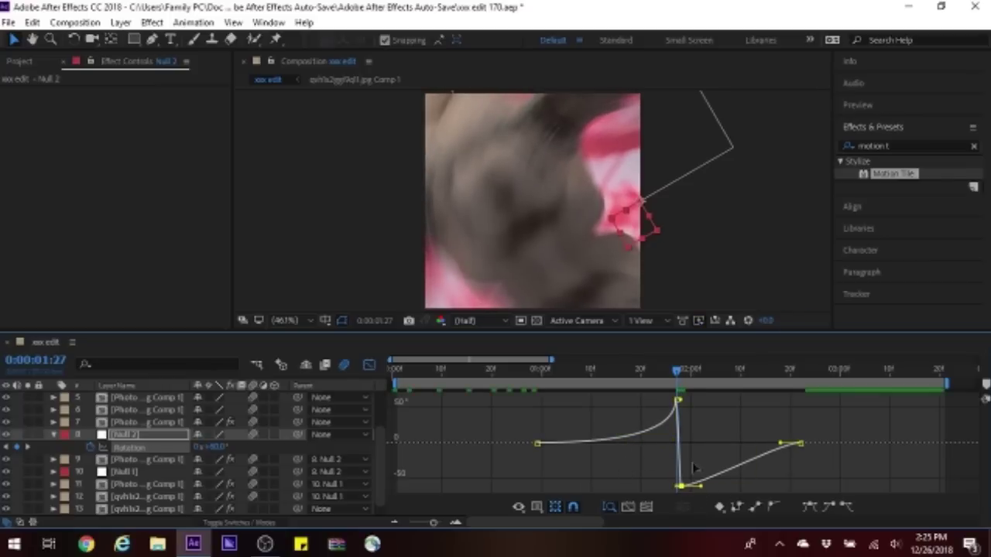
pyautogui.moveTo(700, 486); pyautogui.dragTo(658, 462)
pyautogui.moveTo(780, 445); pyautogui.dragTo(743, 448)
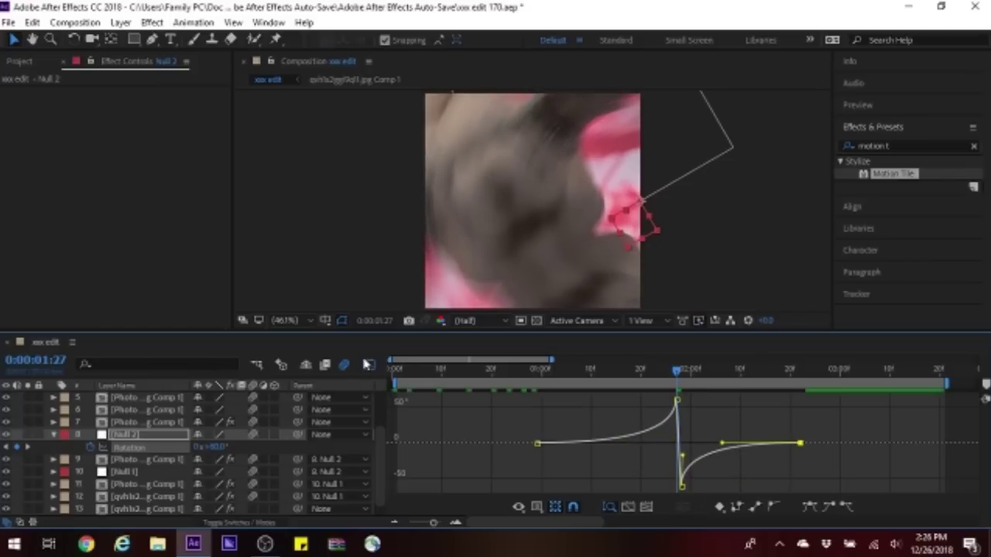
pyautogui.hotkey('shift', 'F3')
pyautogui.press('space')
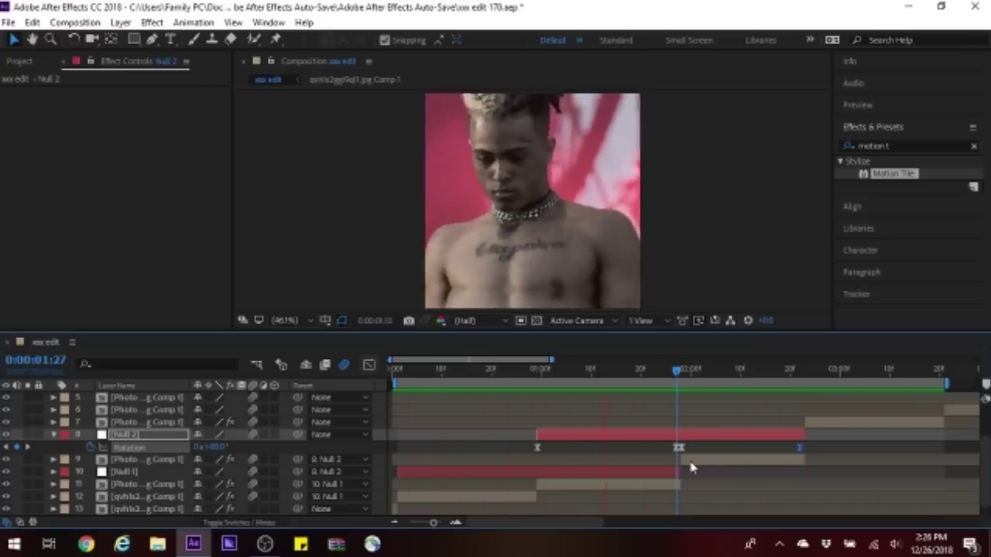
pyautogui.press('space')
# Step: Sharpen the curve into the top keyframe and out of the bottom one, then preview
pyautogui.click(369, 365)
pyautogui.click(159, 449)
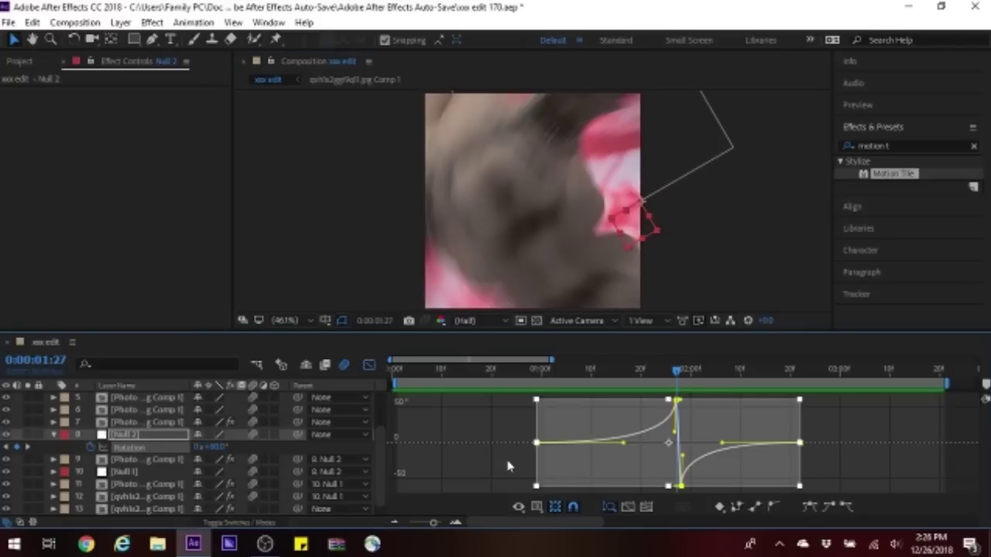
pyautogui.click(652, 456)
pyautogui.click(676, 402)
pyautogui.moveTo(624, 446); pyautogui.dragTo(657, 459)
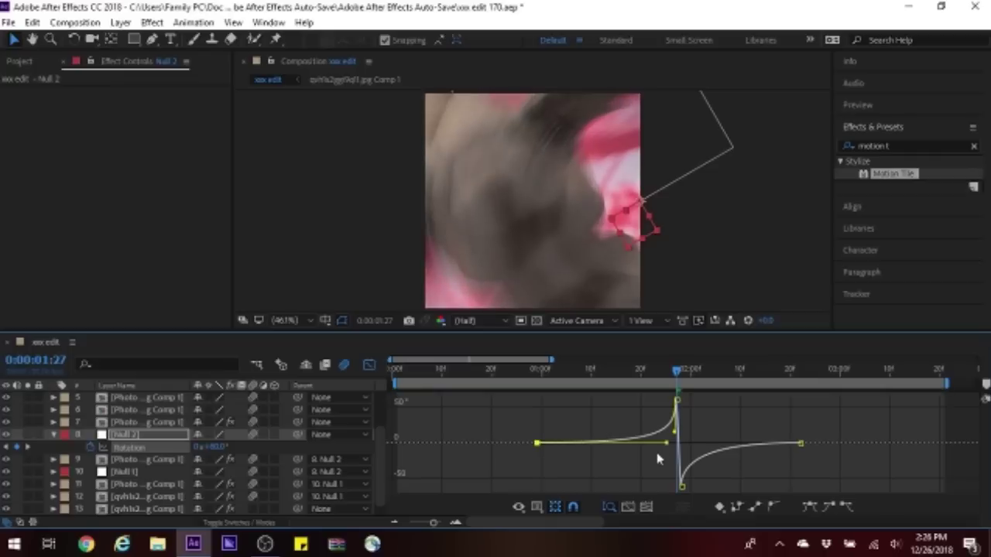
pyautogui.click(681, 485)
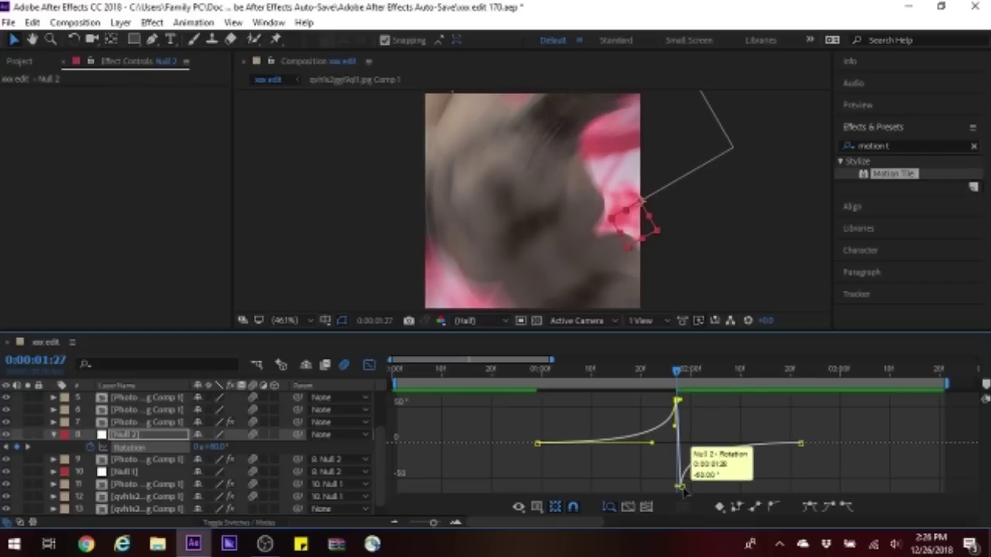
pyautogui.moveTo(685, 460); pyautogui.dragTo(708, 455)
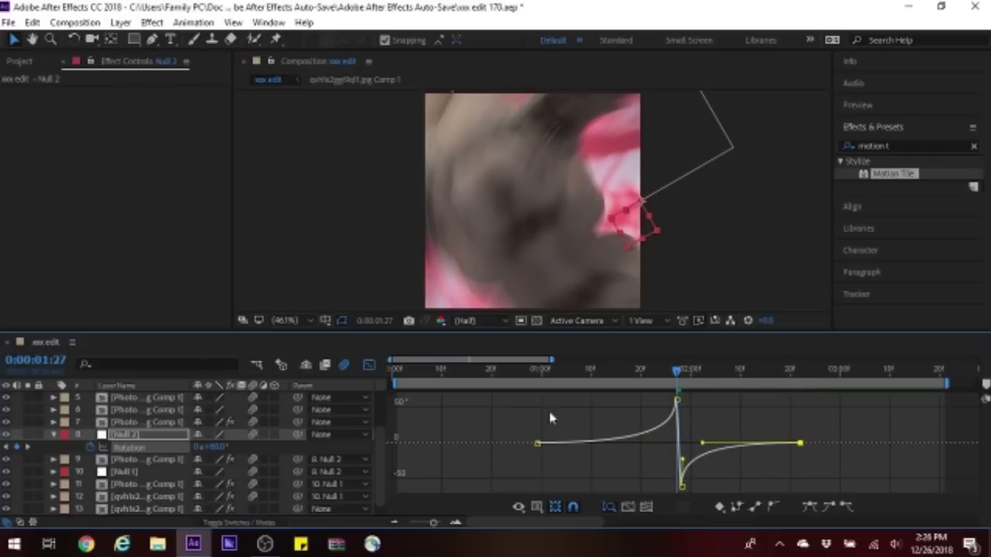
pyautogui.hotkey('shift', 'F3')
pyautogui.press('space')
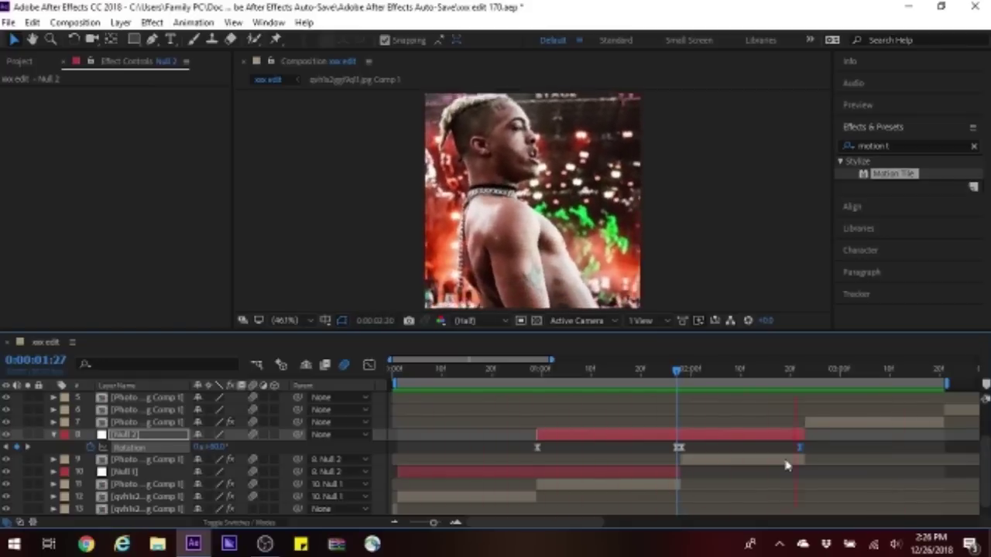
pyautogui.press('space')
# Step: Add Null 3, undoing a stray adjustment layer, and trim it to start at 1:28
pyautogui.click(806, 370)
pyautogui.click(120, 21)
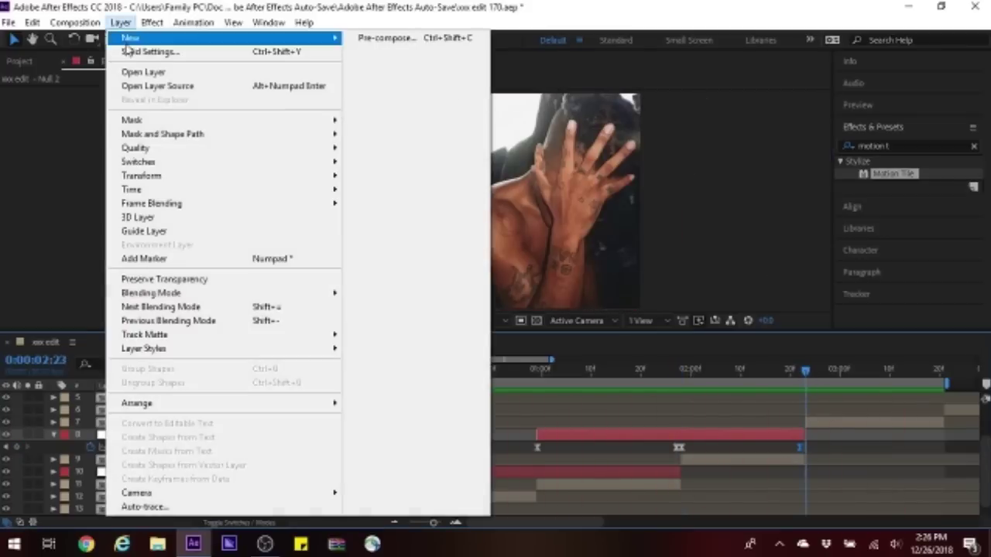
pyautogui.moveTo(325, 37)
pyautogui.click(379, 122)
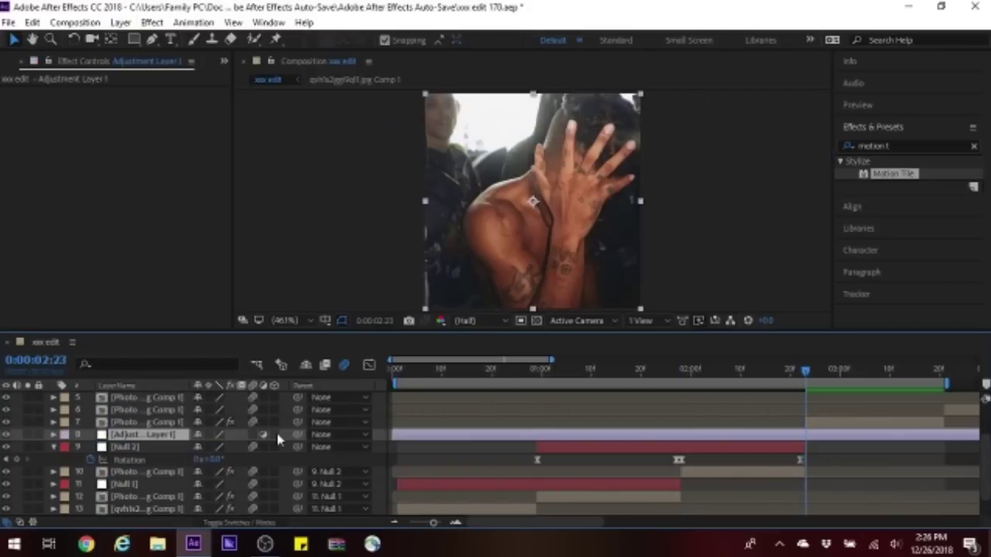
pyautogui.hotkey('ctrl', 'z')
pyautogui.click(120, 22)
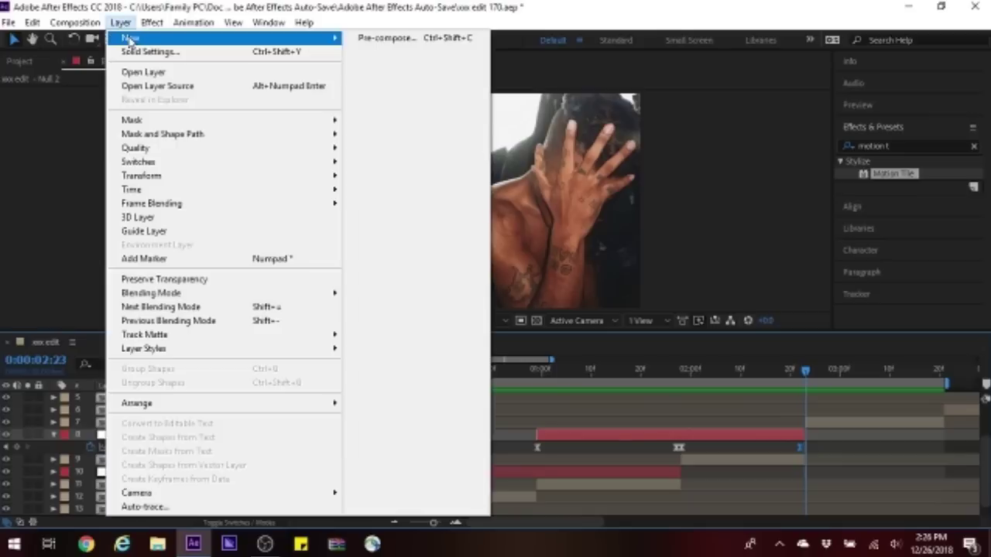
pyautogui.moveTo(309, 37)
pyautogui.click(391, 106)
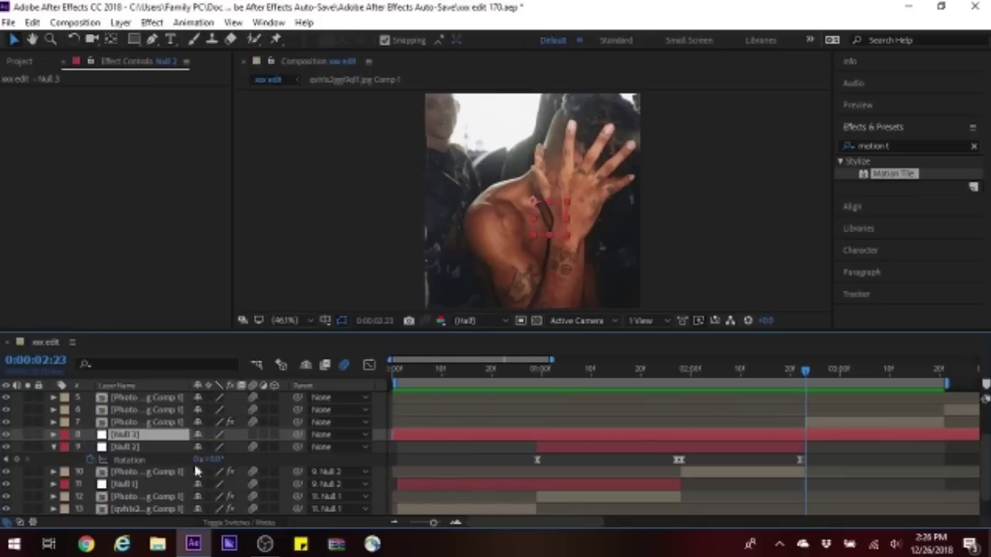
pyautogui.click(679, 387)
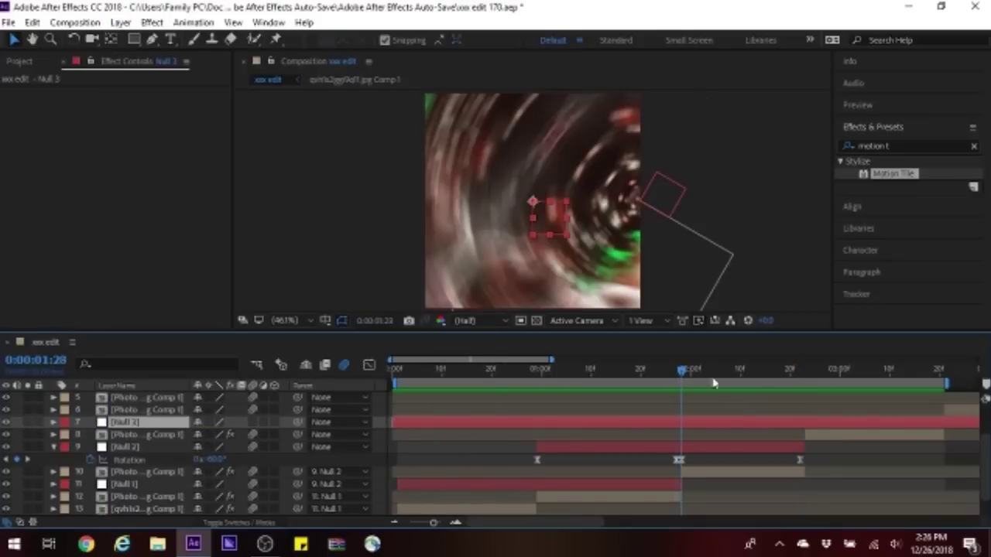
pyautogui.hotkey('alt', '[')
# Step: Move Null 3 to the frame's left edge and parent the photo layer and Null 2 to it
pyautogui.click(941, 379)
pyautogui.click(806, 375)
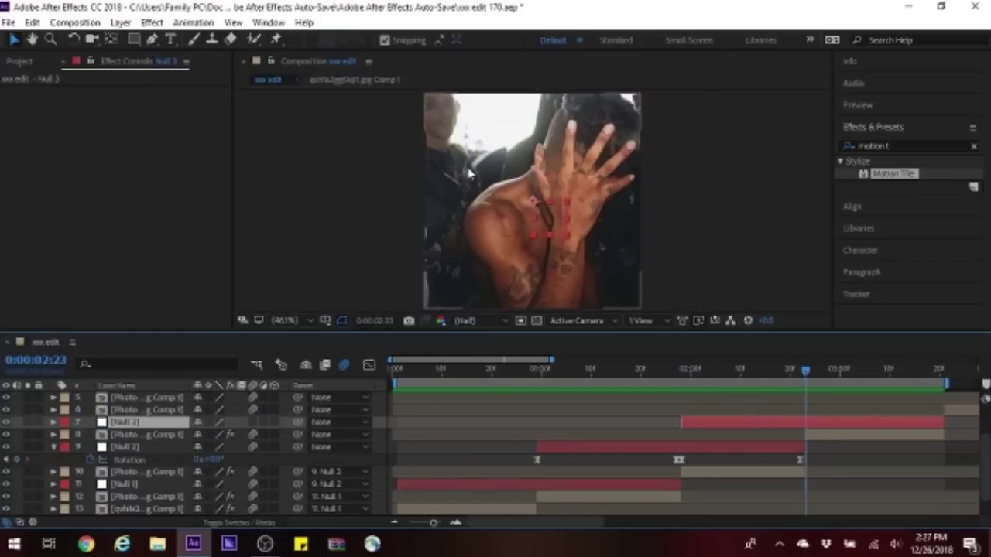
pyautogui.moveTo(556, 225); pyautogui.dragTo(446, 225)
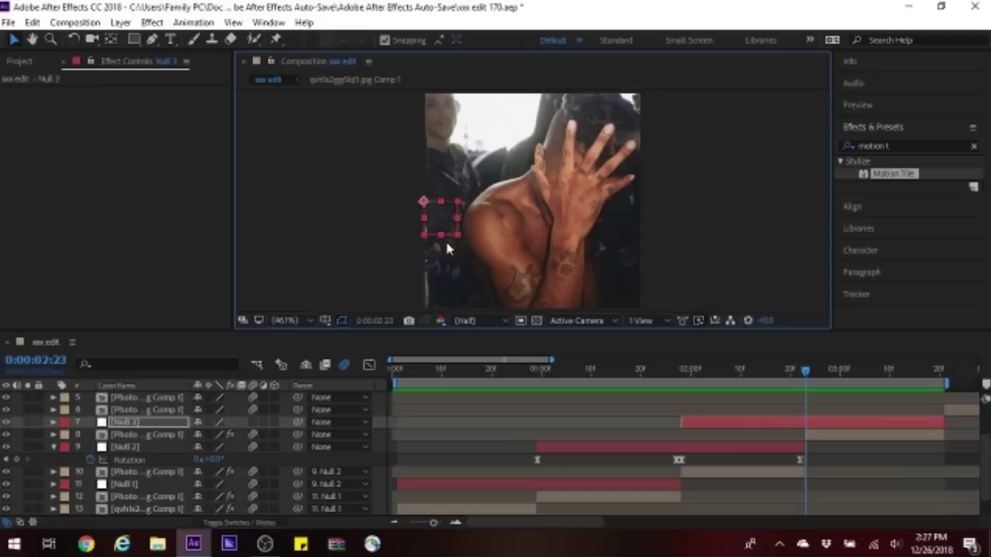
pyautogui.click(255, 434)
pyautogui.keyDown('shift'); pyautogui.click(288, 448); pyautogui.keyUp('shift')
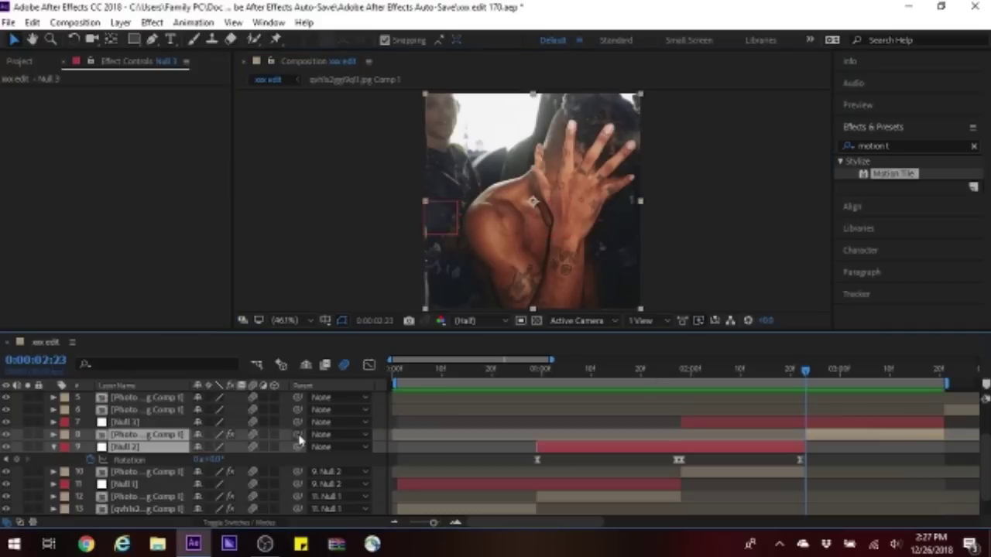
pyautogui.moveTo(253, 434); pyautogui.dragTo(164, 424)
# Step: Apply Easy Ease to Null 3's Rotation keyframe
pyautogui.click(53, 447)
pyautogui.click(53, 422)
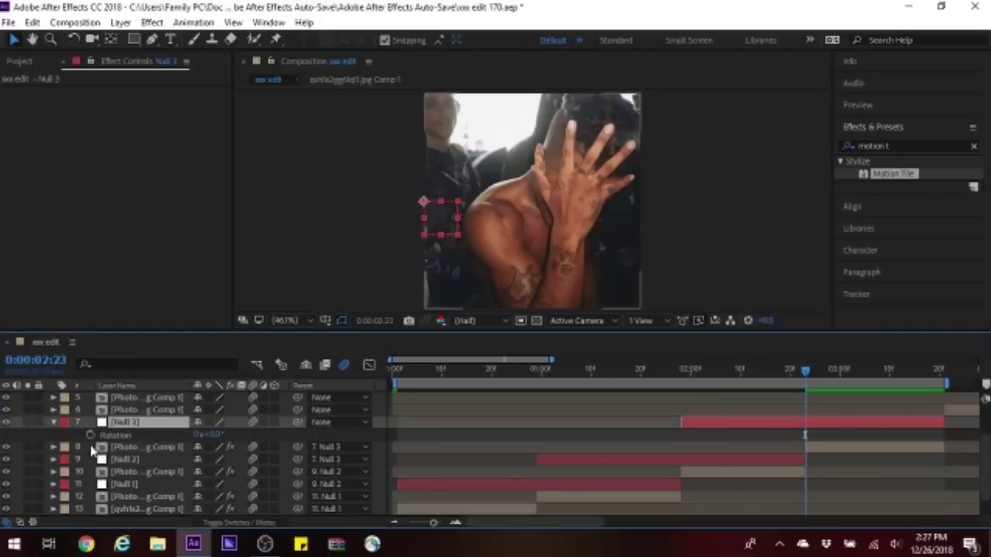
pyautogui.rightClick(807, 433)
pyautogui.click(725, 329)
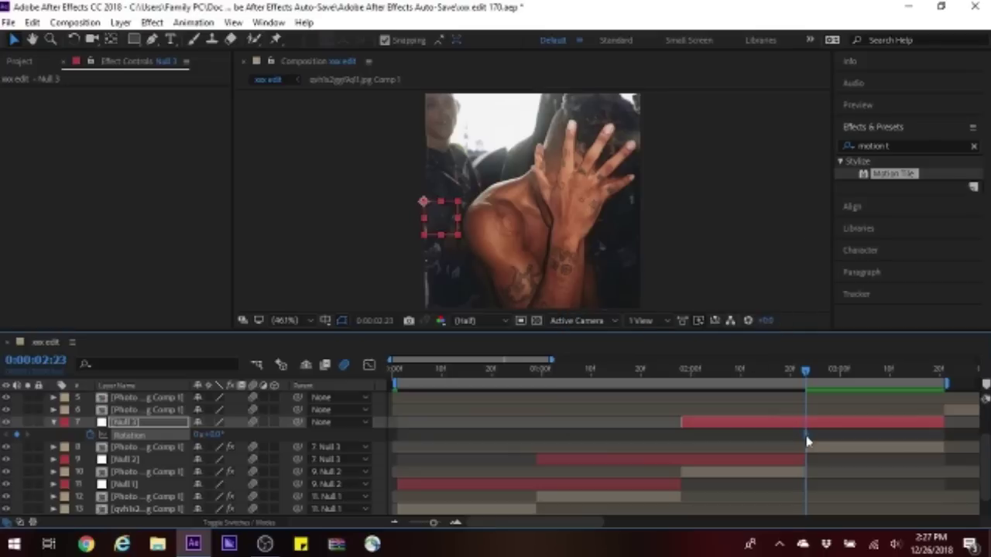
# Step: Add a new Rotation keyframe one frame before the cut
pyautogui.click(15, 438)
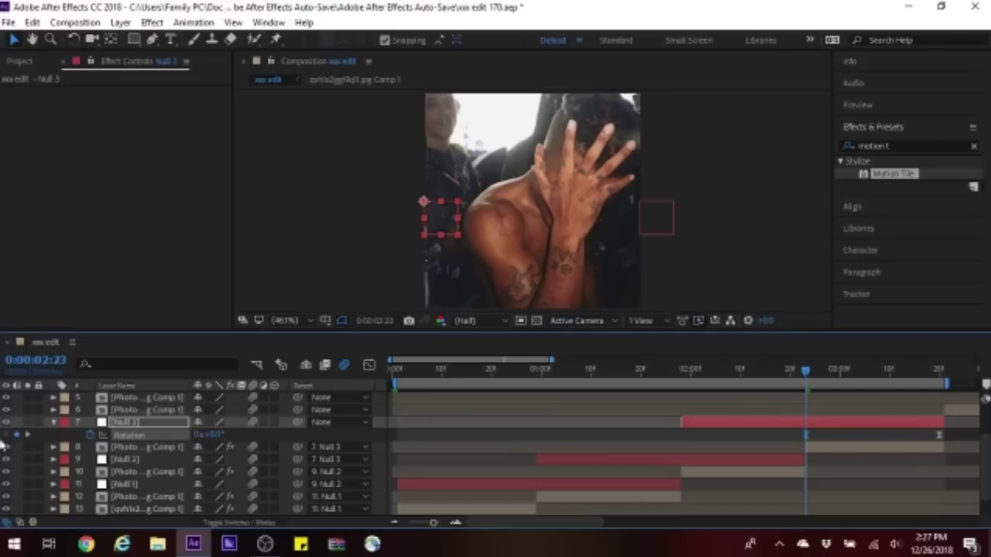
pyautogui.press('pageup')
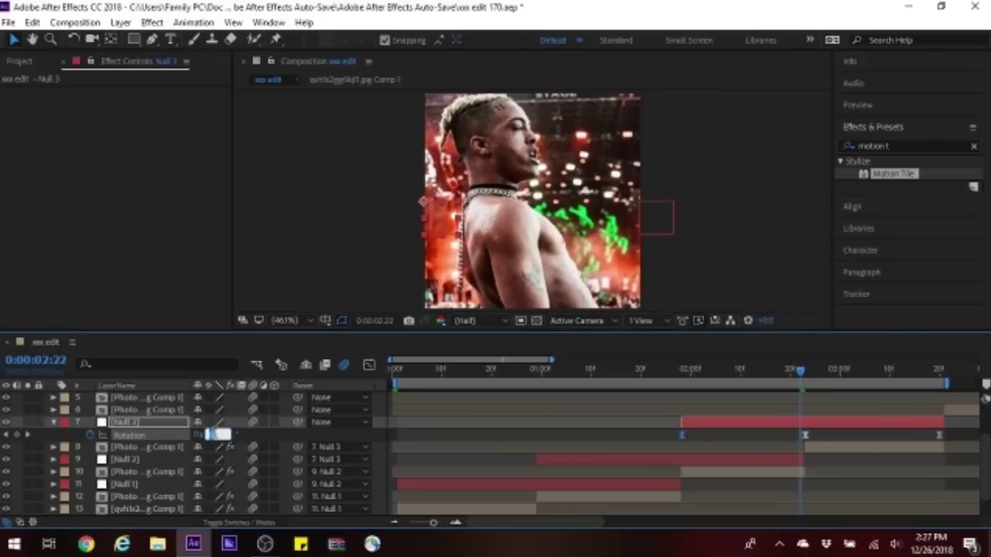
pyautogui.moveTo(208, 434); pyautogui.dragTo(232, 434)
pyautogui.moveTo(643, 374); pyautogui.dragTo(800, 473)
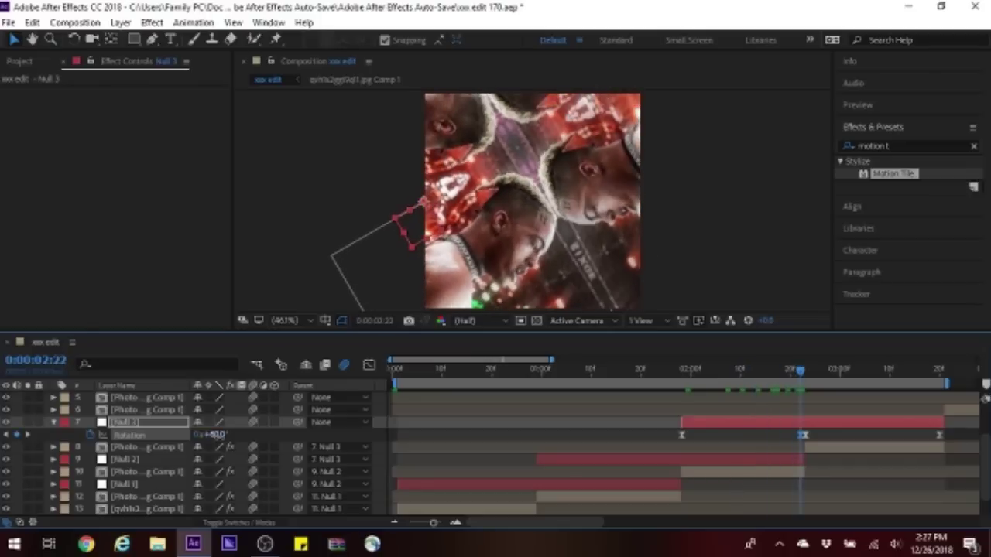
pyautogui.press('Return')
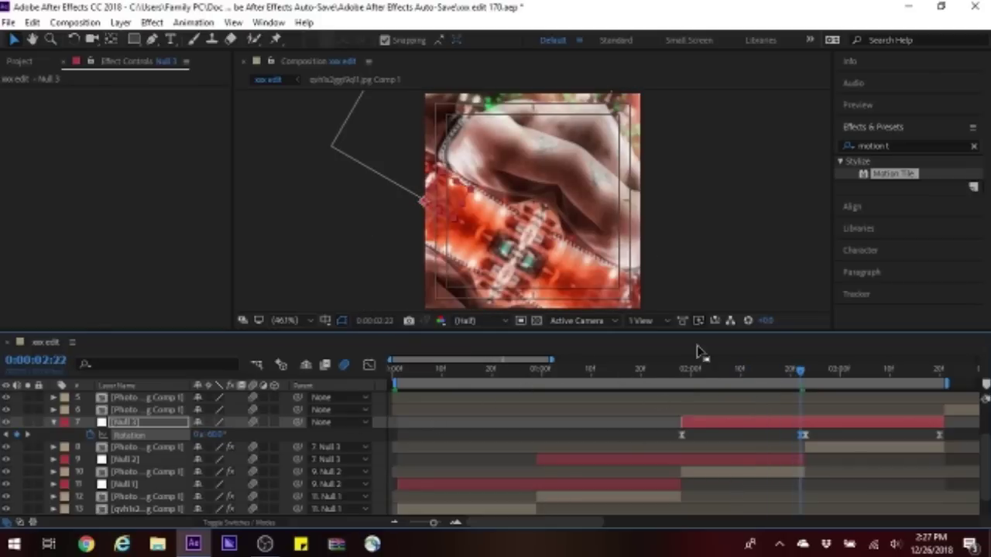
# Step: Set previews to Final quality, check the spin around 1:27, and confirm 60° rotation
pyautogui.click(697, 321)
pyautogui.click(736, 338)
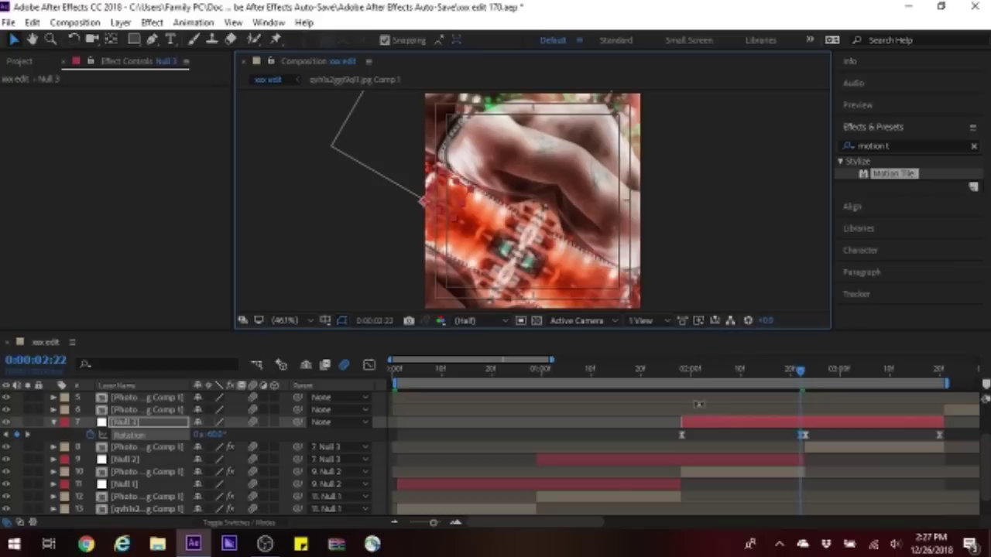
pyautogui.click(678, 371)
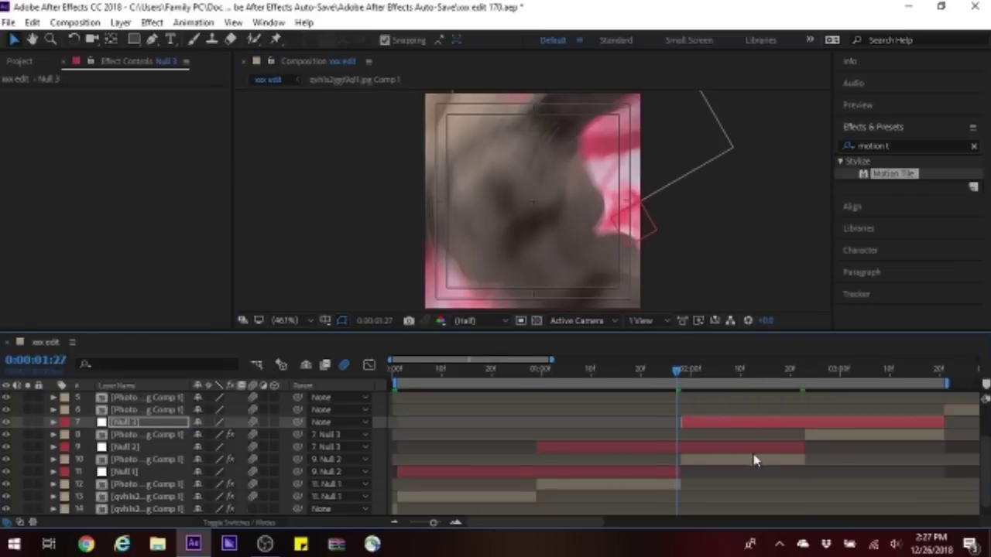
pyautogui.scroll(5, 755, 460)
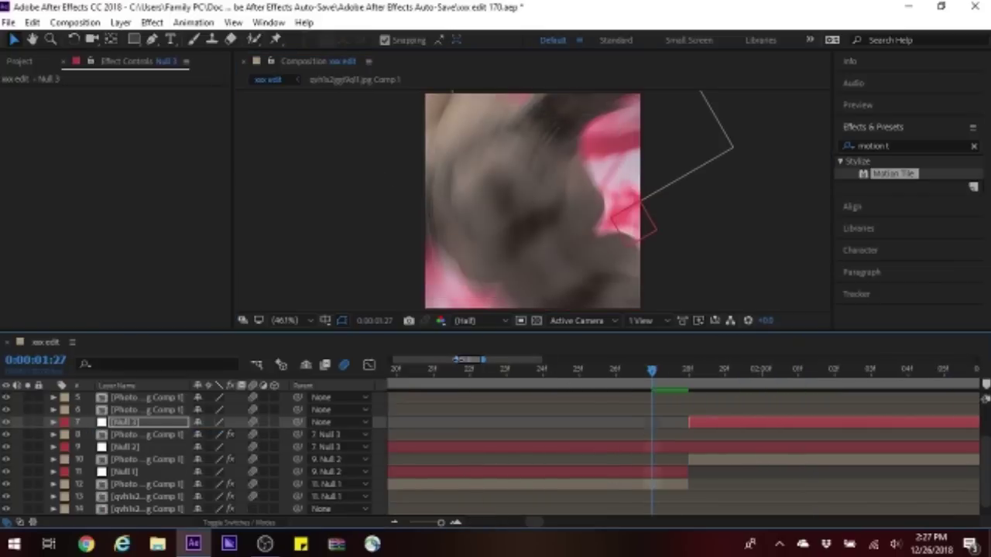
pyautogui.moveTo(457, 360); pyautogui.dragTo(391, 360)
pyautogui.scroll(-2, 557, 429)
pyautogui.scroll(-2, 557, 428)
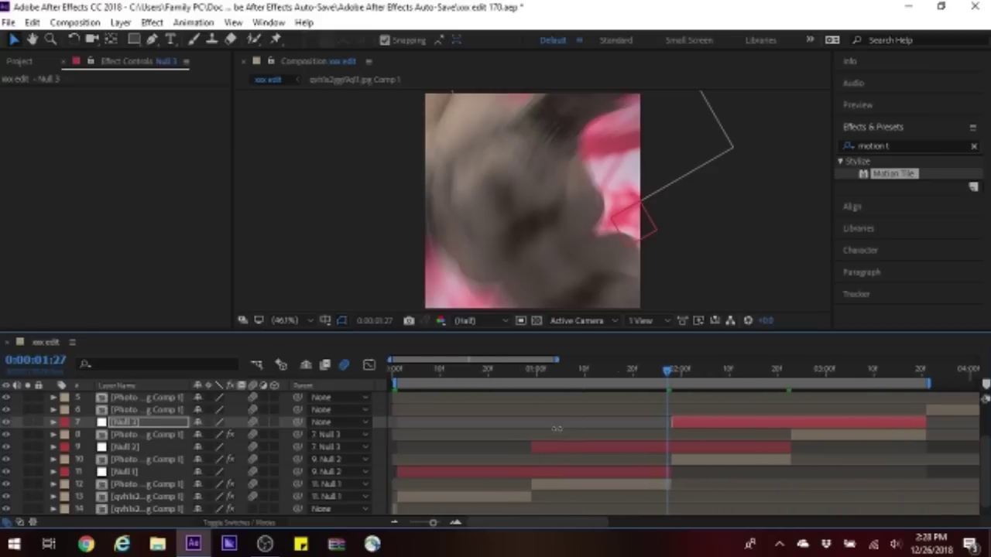
pyautogui.moveTo(671, 414)
pyautogui.mouseDown()
pyautogui.moveTo(633, 442)
pyautogui.moveTo(789, 457)
pyautogui.mouseUp()
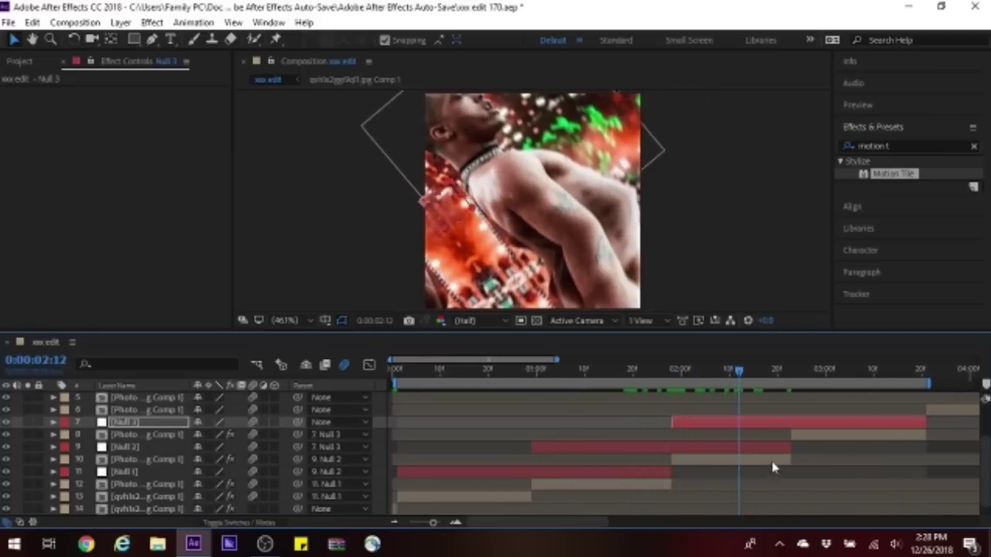
pyautogui.press('u')
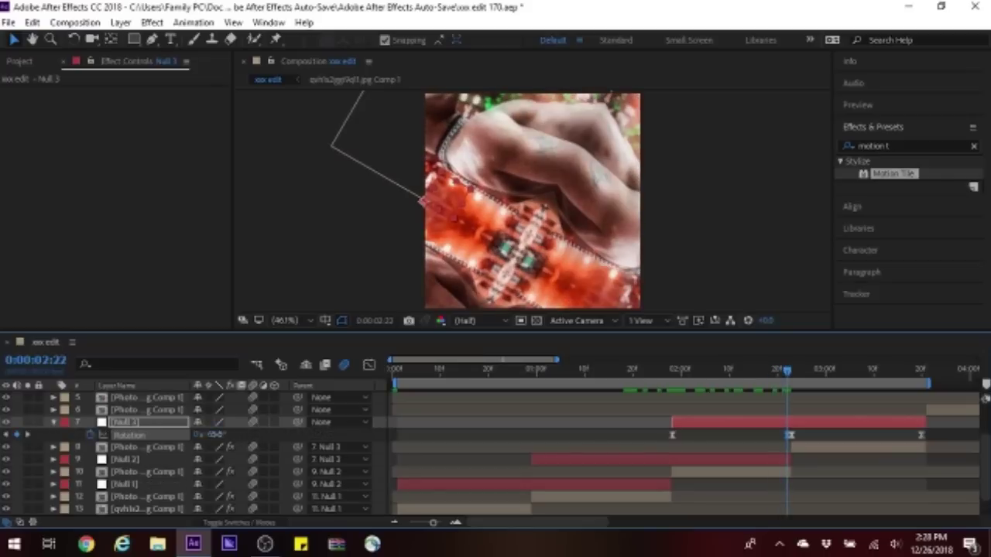
pyautogui.press('Return')
# Step: Steepen Null 3's Rotation curve into the 60° keyframe and stretch the first keyframe's ease
pyautogui.click(369, 364)
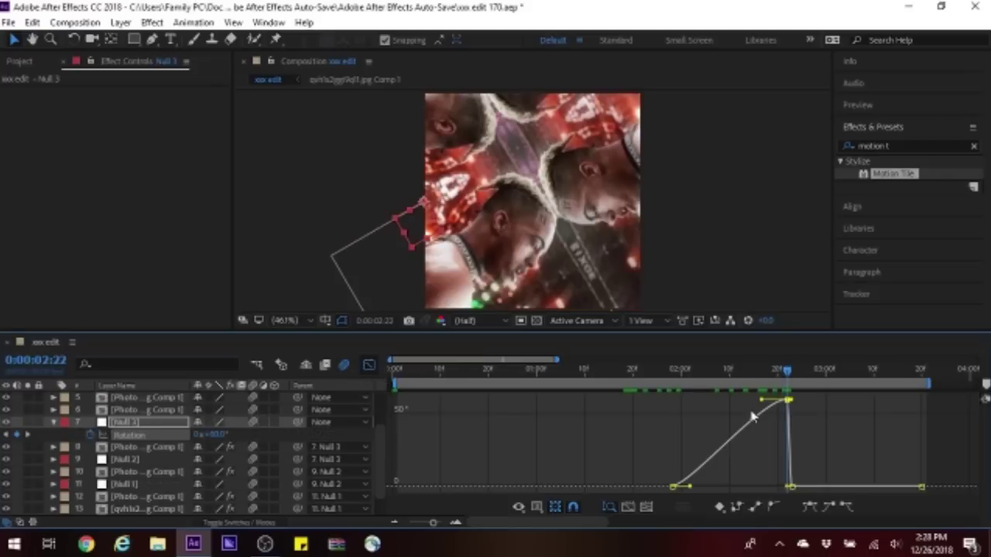
pyautogui.moveTo(761, 402); pyautogui.dragTo(809, 463)
pyautogui.moveTo(689, 487); pyautogui.dragTo(763, 488)
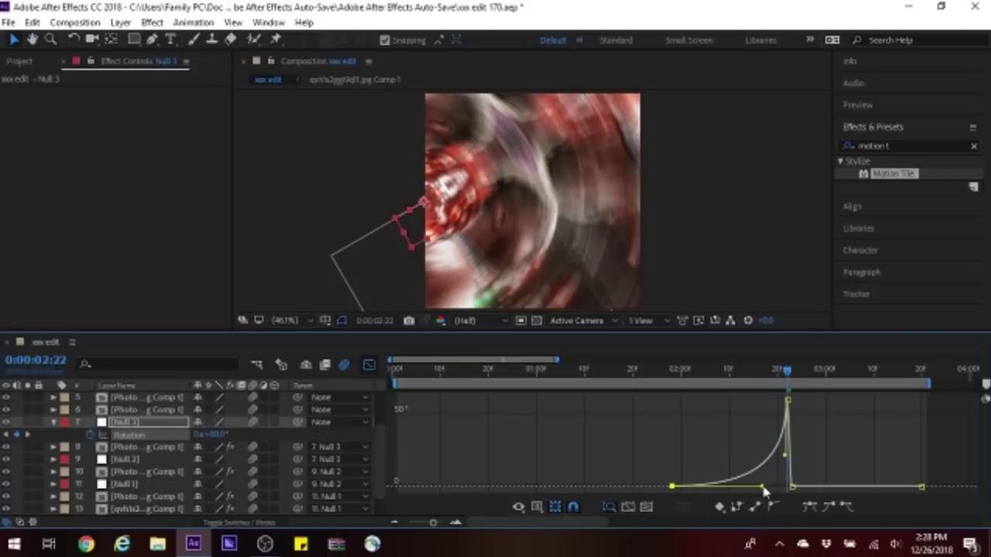
# Step: Set Rotation to -60° at 2:23, ease it back to rest, and collapse Null 3
pyautogui.press('pagedown')
pyautogui.click(211, 434)
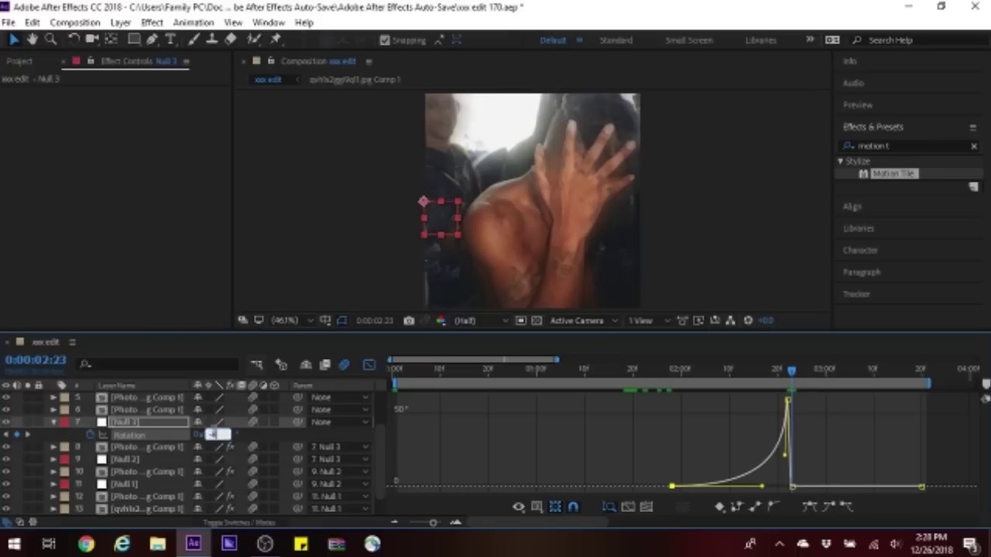
pyautogui.write('-60')
pyautogui.press('Return')
pyautogui.moveTo(921, 443); pyautogui.dragTo(805, 449)
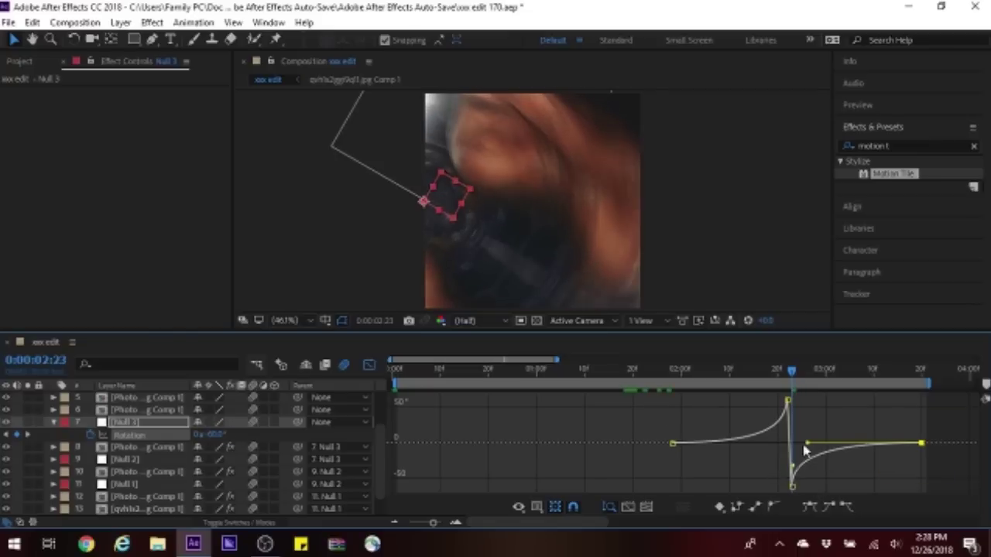
pyautogui.click(369, 364)
pyautogui.click(53, 421)
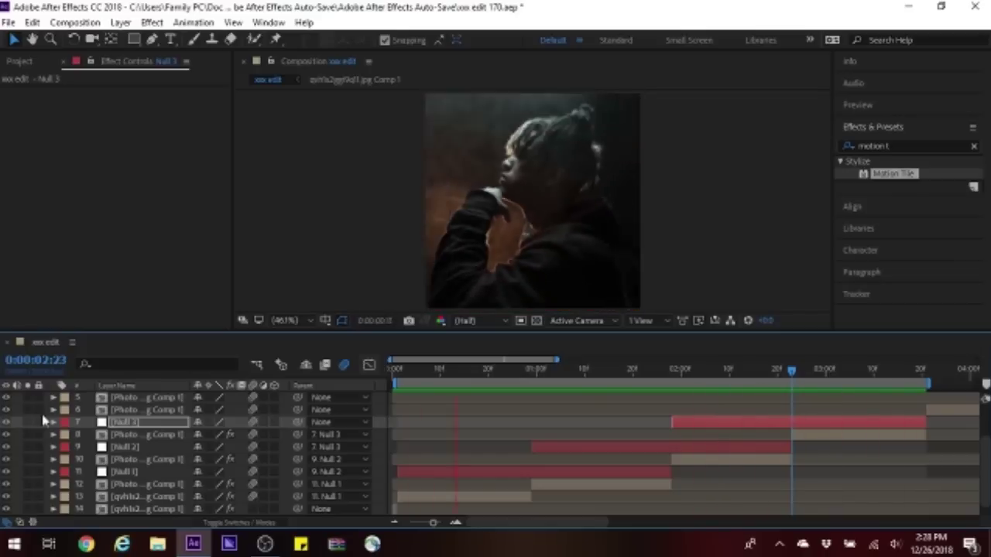
pyautogui.press('space')
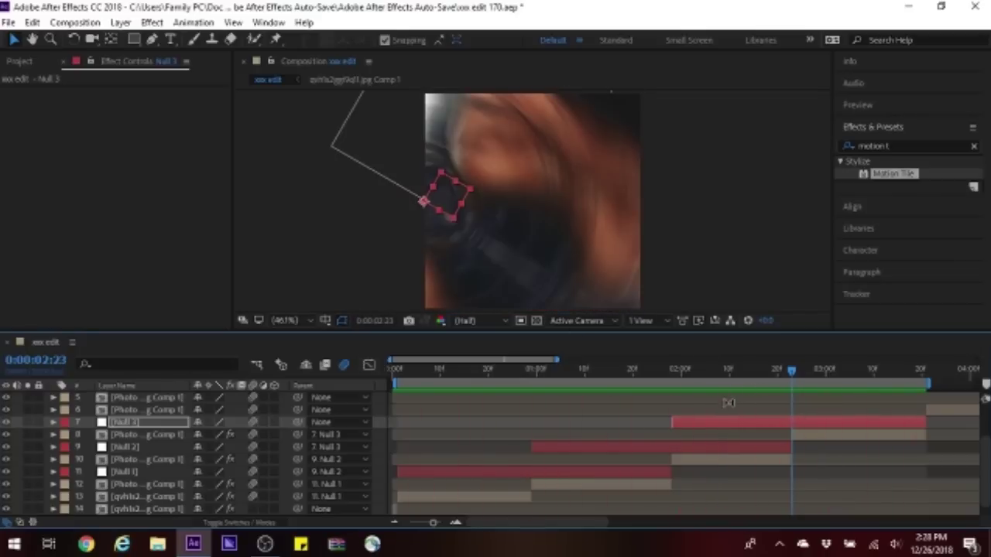
# Step: Pre-compose layers 7–14 into a new comp named 'swings'
pyautogui.click(728, 426)
pyautogui.keyDown('shift'); pyautogui.click(467, 500); pyautogui.keyUp('shift')
pyautogui.rightClick(467, 500)
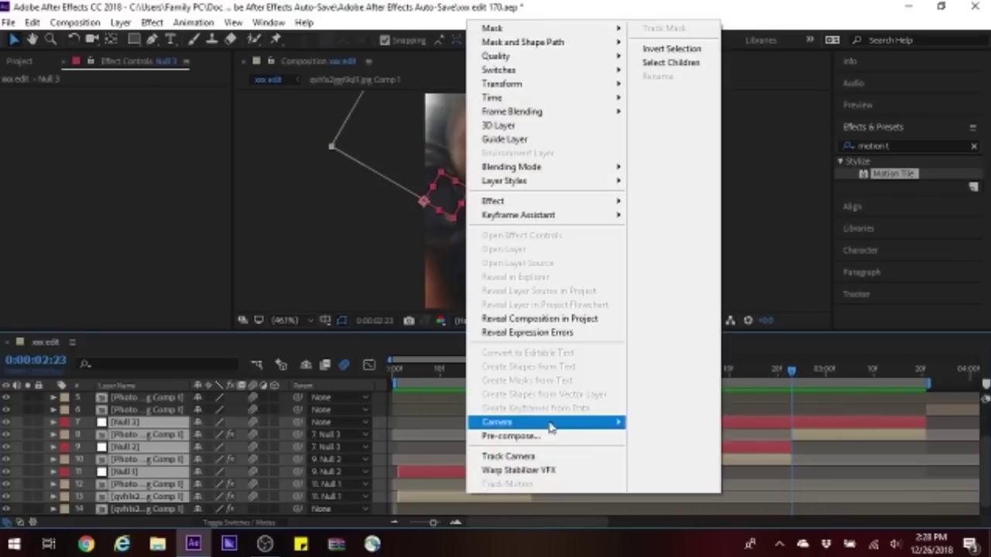
pyautogui.click(542, 436)
pyautogui.write('swings')
pyautogui.press('Return')
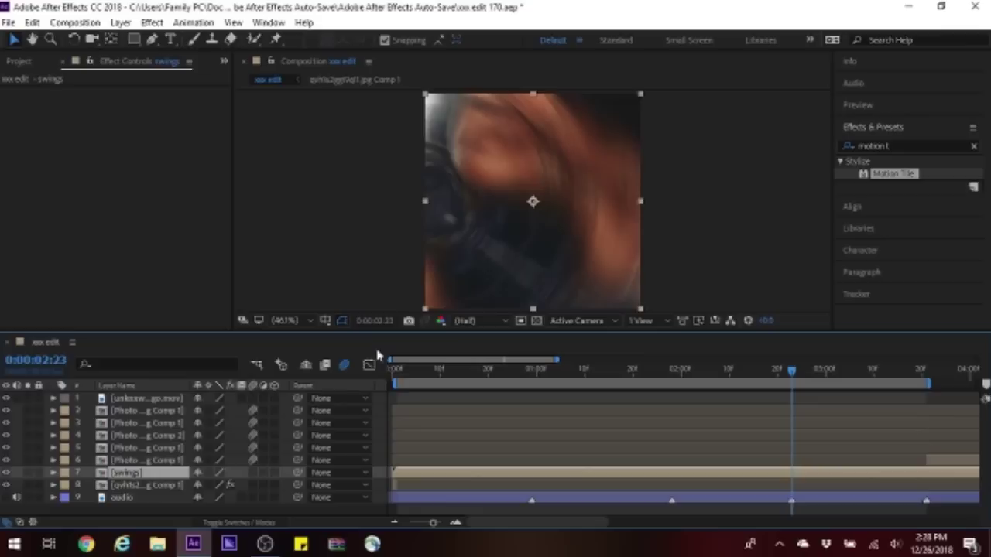
# Step: Apply Motion Tile to swings with 300 output width and height, and enable motion blur
pyautogui.click(399, 373)
pyautogui.click(924, 378)
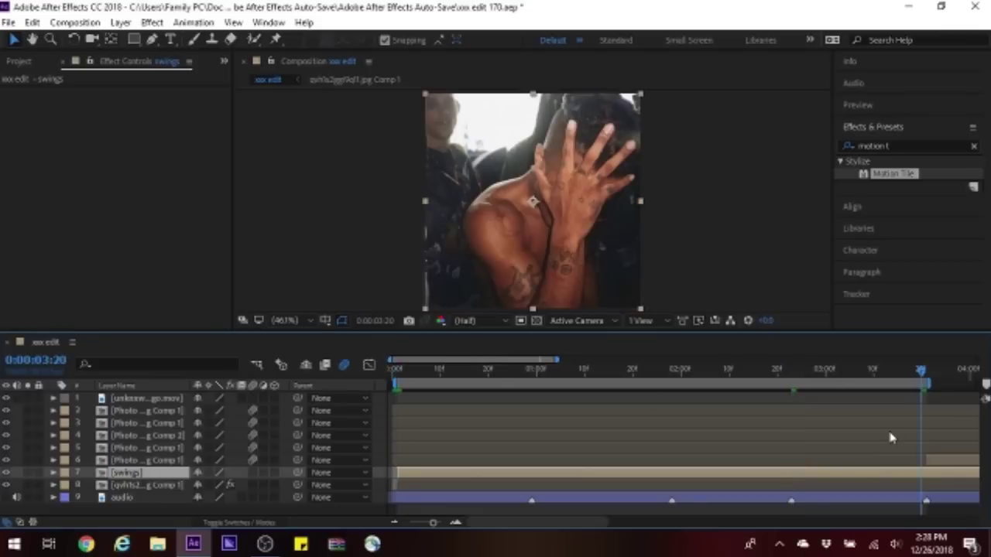
pyautogui.moveTo(889, 174); pyautogui.dragTo(150, 154)
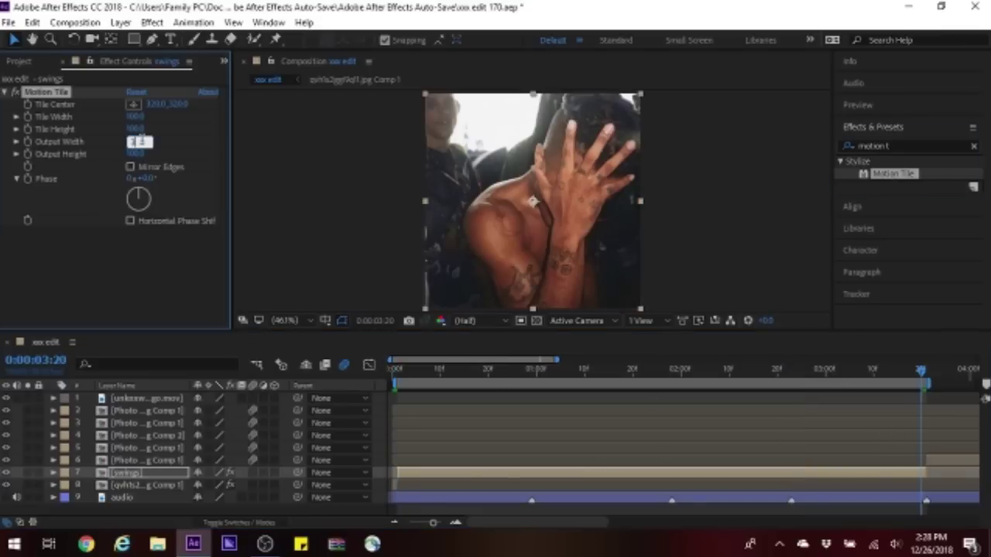
pyautogui.press('Return')
pyautogui.click(253, 475)
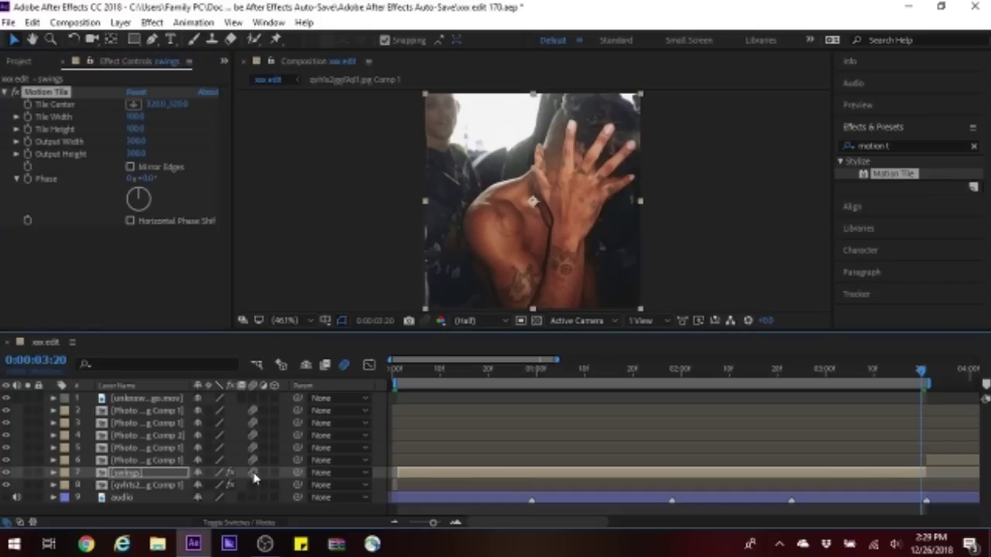
pyautogui.moveTo(529, 381); pyautogui.dragTo(492, 417)
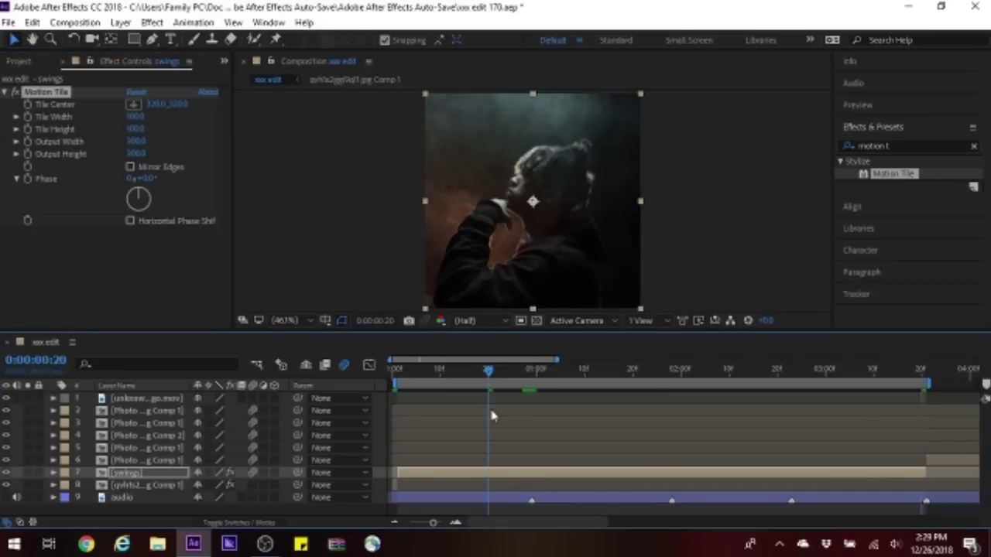
# Step: Separate the swings layer's Position into X and Y dimensions
pyautogui.press('p')
pyautogui.rightClick(143, 484)
pyautogui.click(180, 350)
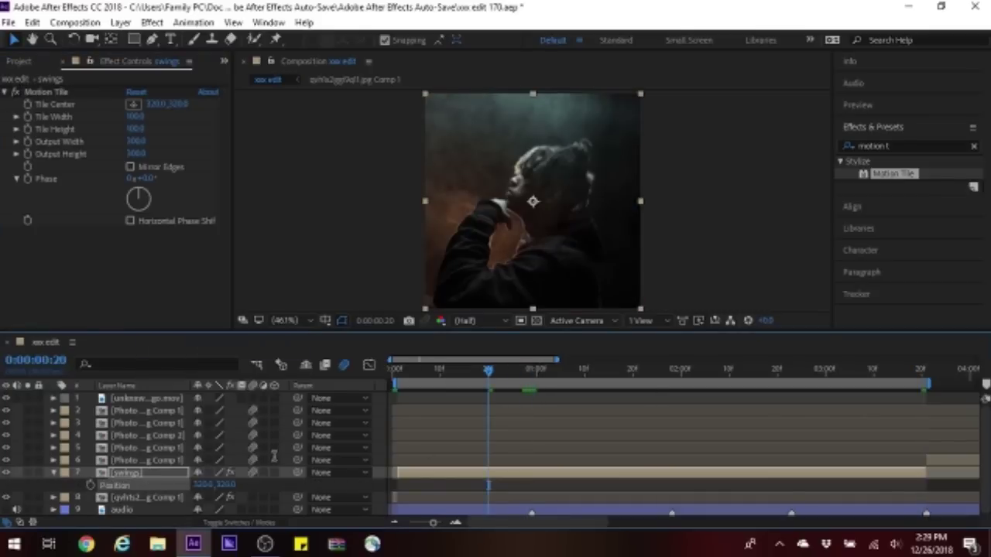
pyautogui.click(53, 472)
# Step: Split the swings layer at 1:28 and at 2:23
pyautogui.click(534, 370)
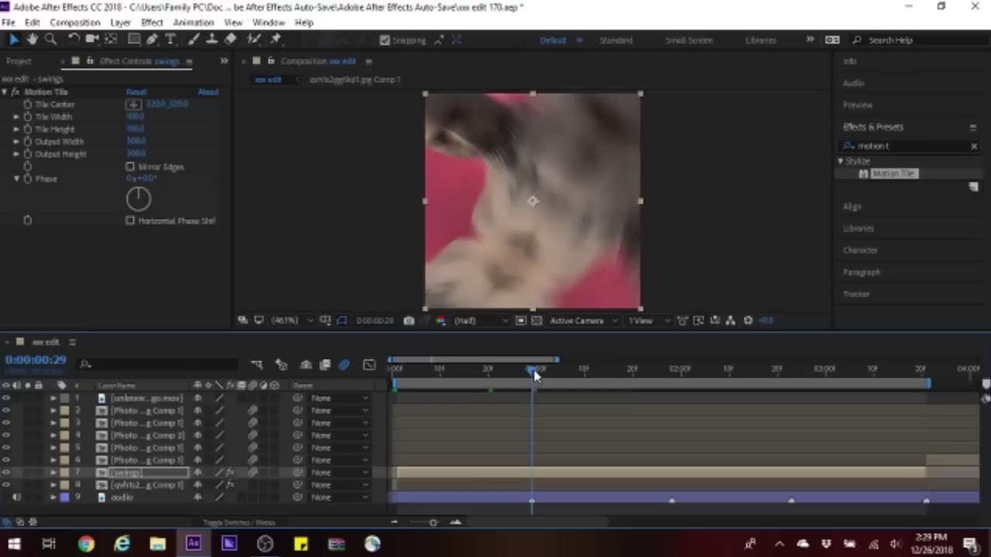
pyautogui.click(671, 373)
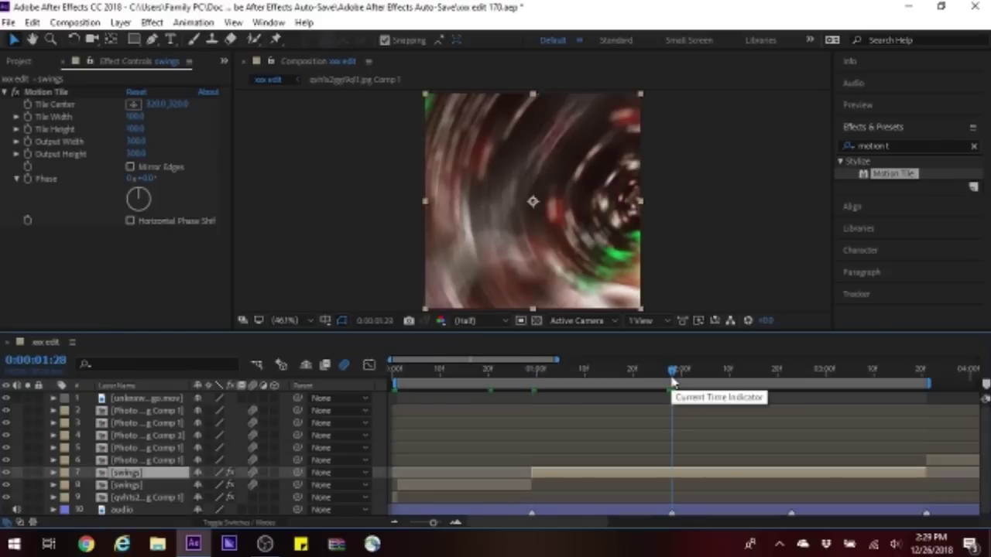
pyautogui.hotkey('ctrl', 'shift', 'd')
pyautogui.scroll(-1, 789, 387)
pyautogui.click(791, 378)
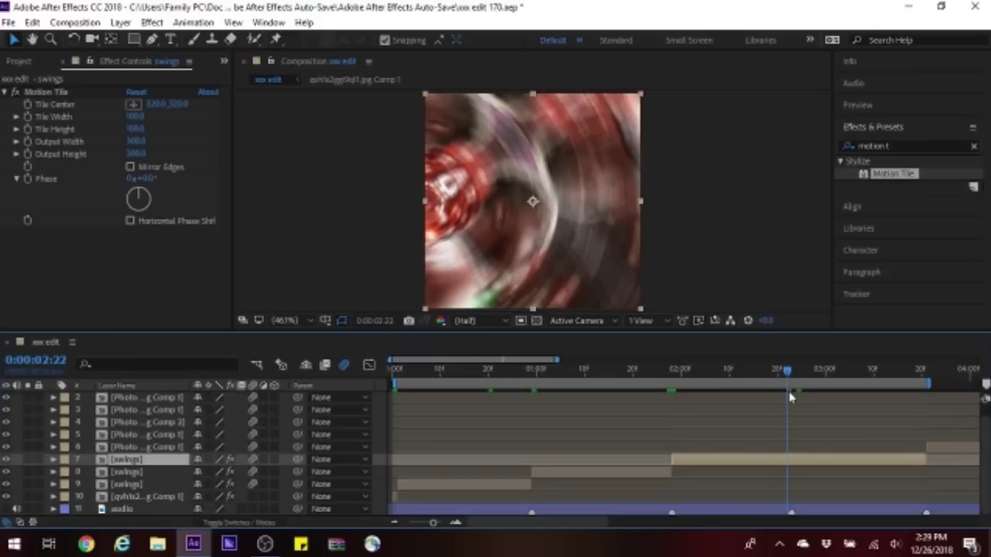
pyautogui.hotkey('ctrl', 'shift', 'd')
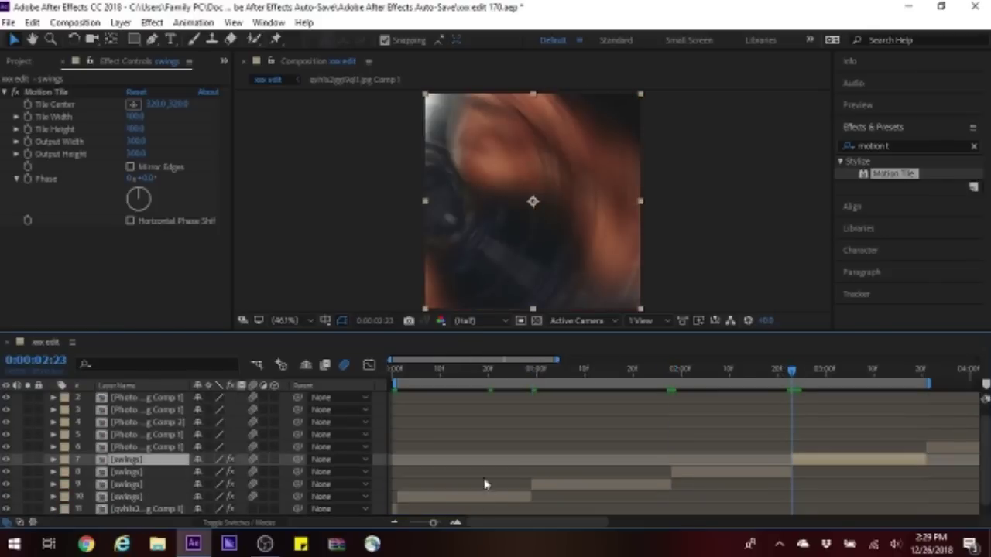
# Step: Select the earliest swings piece, reveal its position, and preview around 0:18
pyautogui.click(483, 498)
pyautogui.press('p')
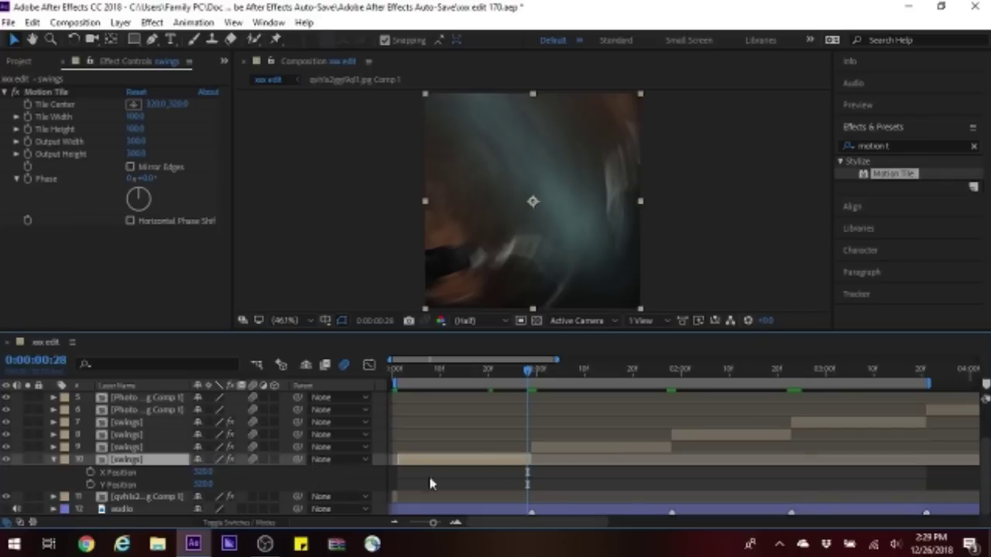
pyautogui.moveTo(531, 373); pyautogui.dragTo(509, 496)
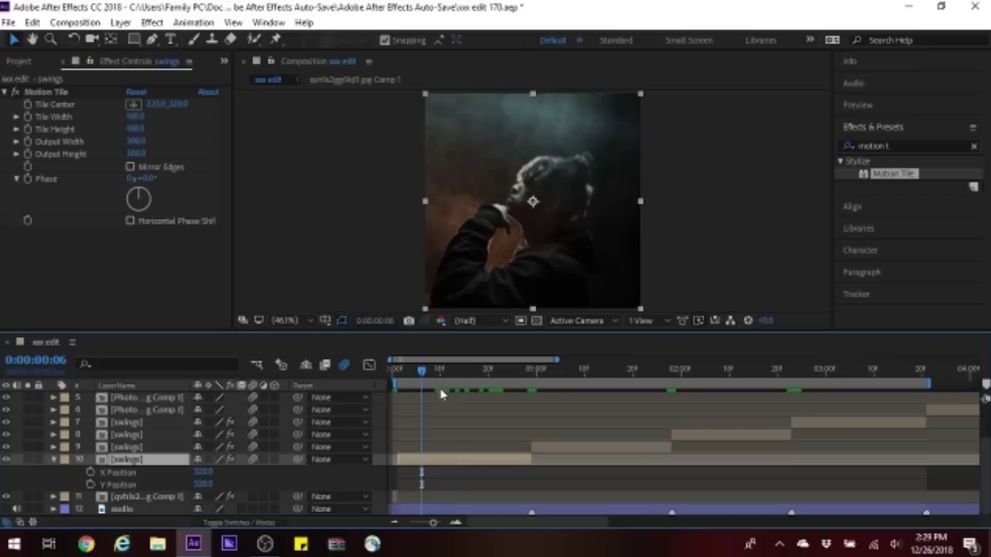
pyautogui.hotkey('ctrl', 'z')
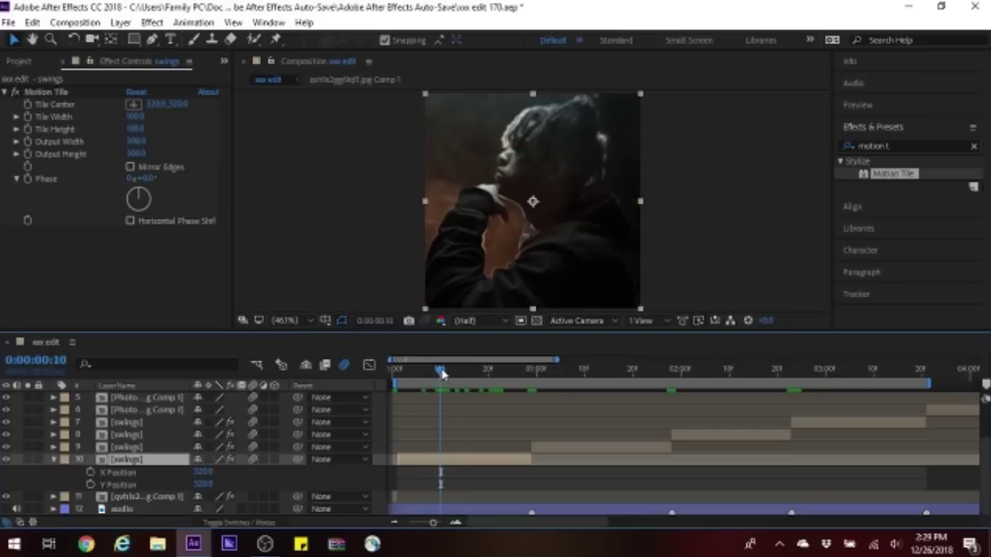
pyautogui.moveTo(441, 372); pyautogui.dragTo(479, 408)
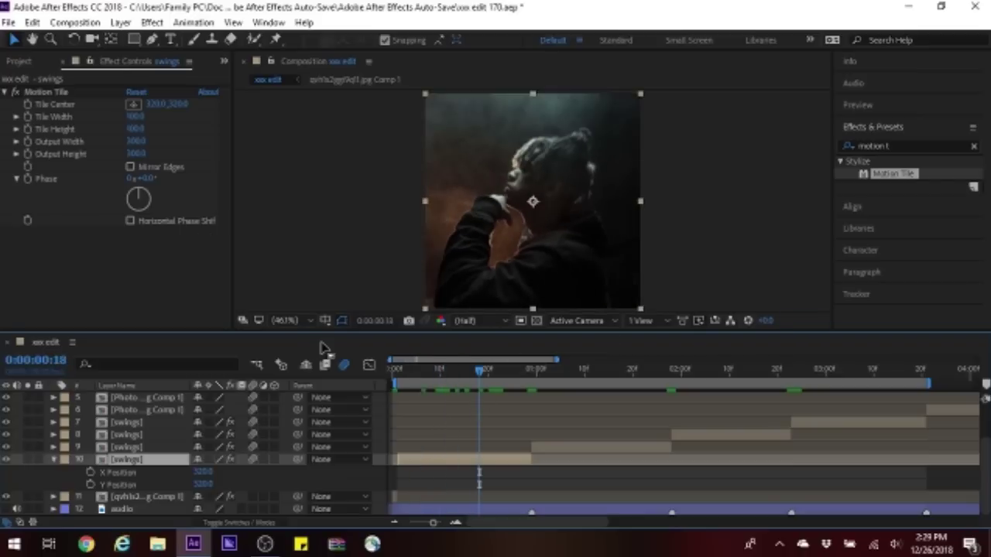
pyautogui.press('space')
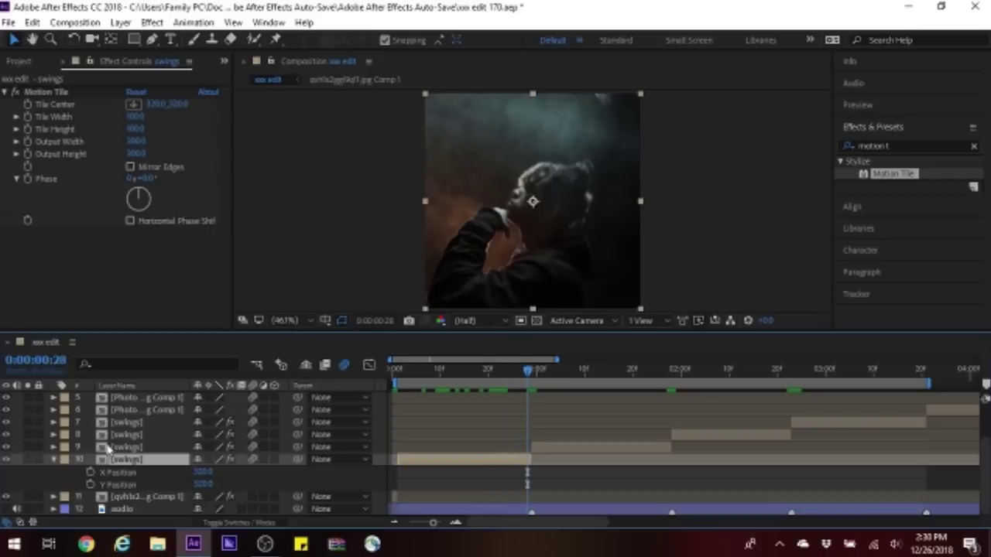
# Step: Add an Easy Ease X Position keyframe, sliding the photo right to 867 at 0:28
pyautogui.moveTo(202, 472)
pyautogui.mouseDown()
pyautogui.moveTo(180, 472)
pyautogui.moveTo(205, 477)
pyautogui.mouseUp()
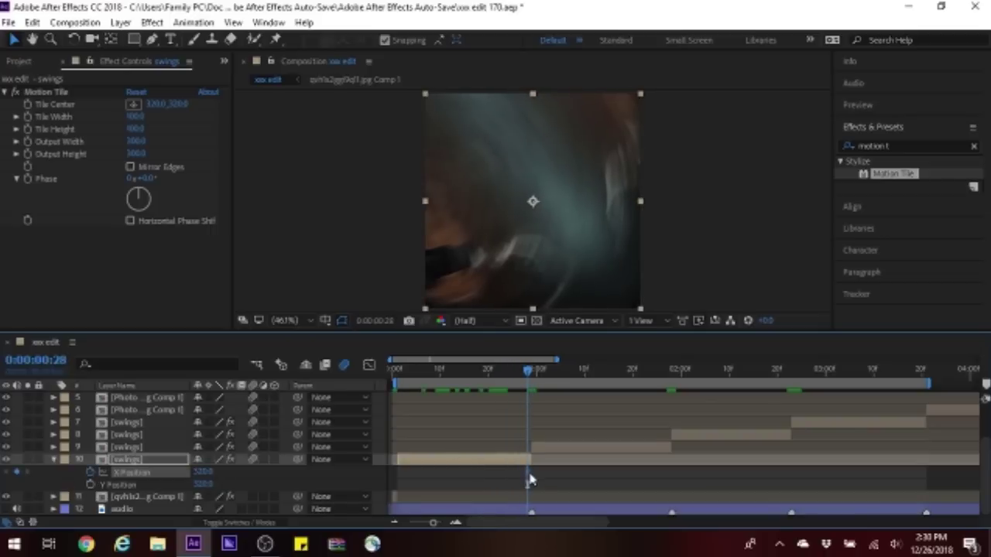
pyautogui.rightClick(529, 473)
pyautogui.moveTo(619, 463)
pyautogui.click(761, 368)
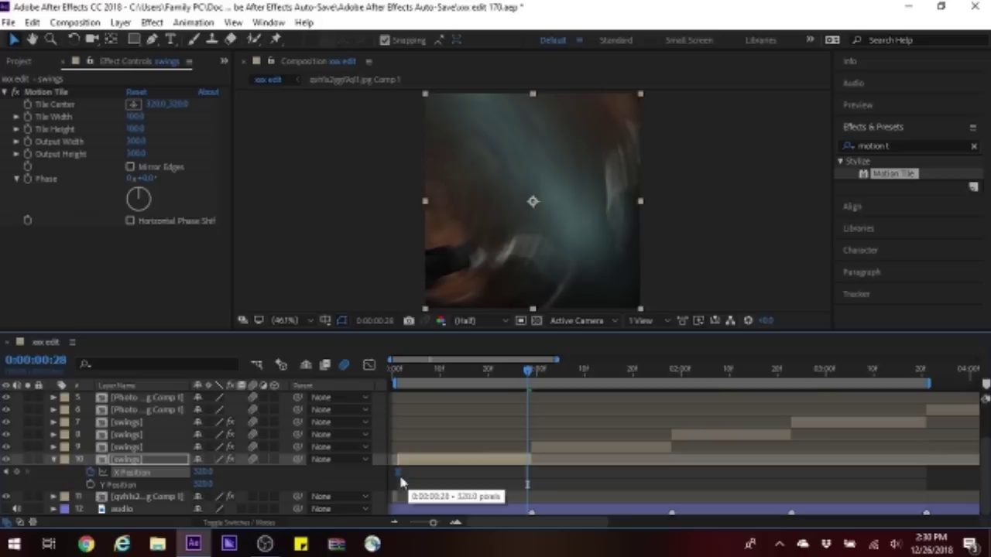
pyautogui.moveTo(202, 472); pyautogui.dragTo(596, 460)
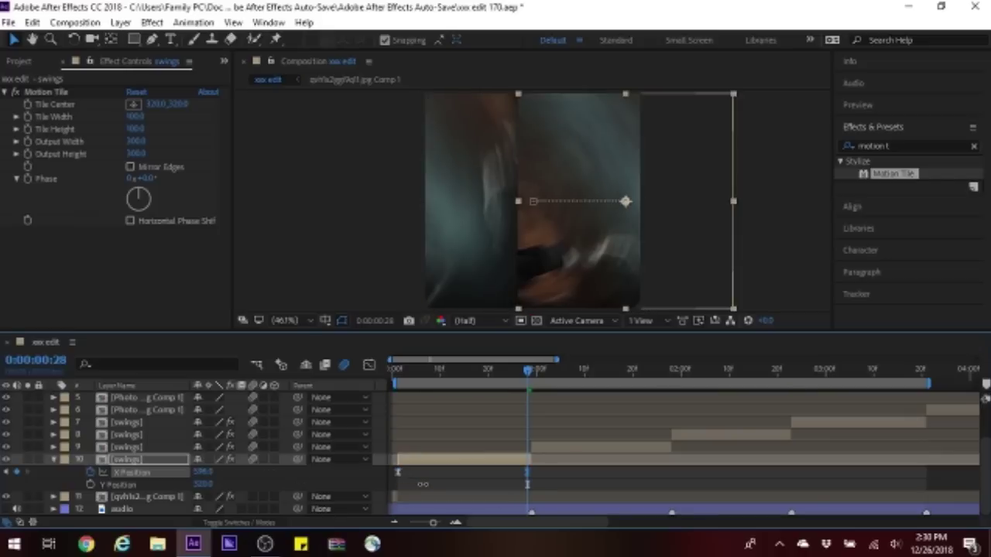
# Step: Sharpen the X Position ease curve in the Graph Editor
pyautogui.click(372, 366)
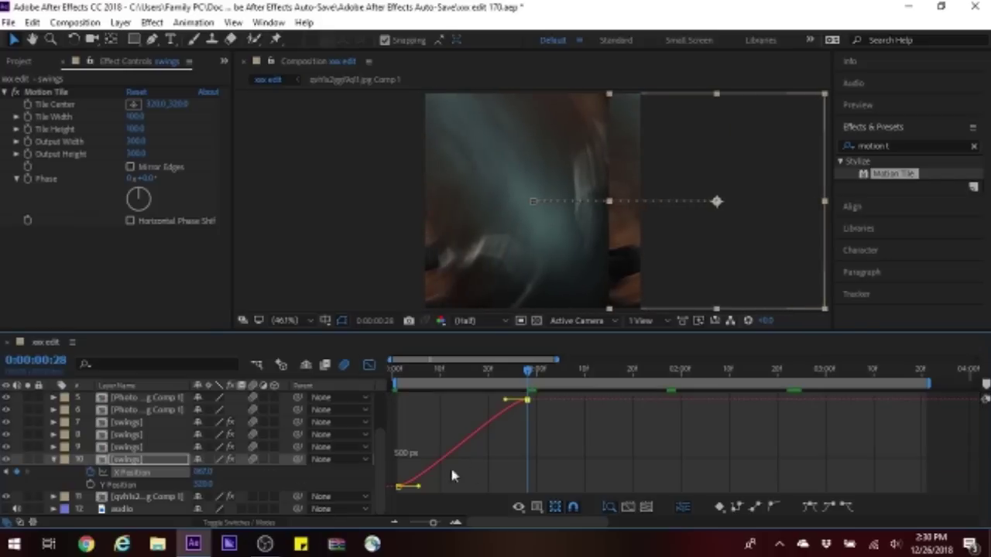
pyautogui.moveTo(507, 402); pyautogui.dragTo(526, 482)
pyautogui.click(371, 366)
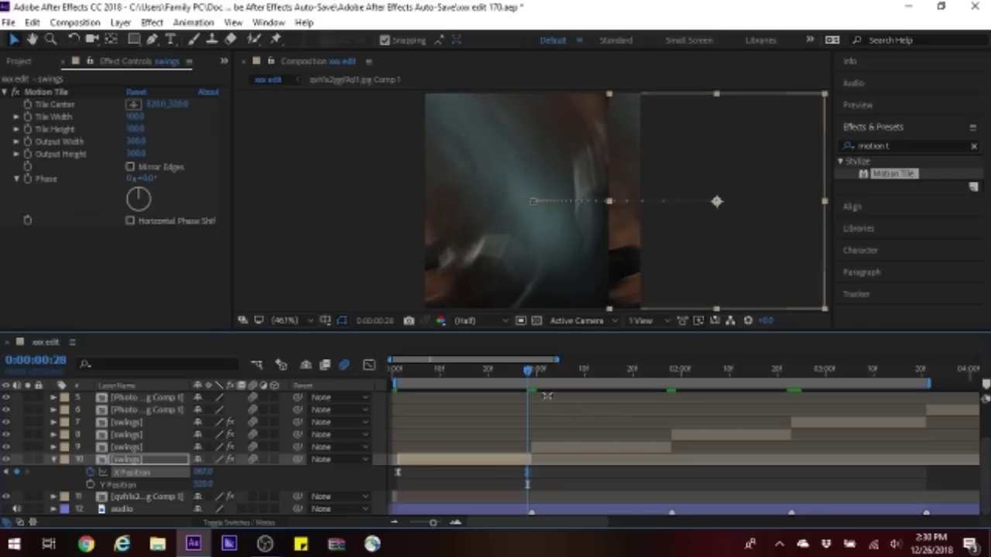
pyautogui.click(531, 372)
pyautogui.click(581, 447)
# Step: Easy Ease layer 9's X Position keyframe, start the cat at -216, and steepen the curve
pyautogui.press('p')
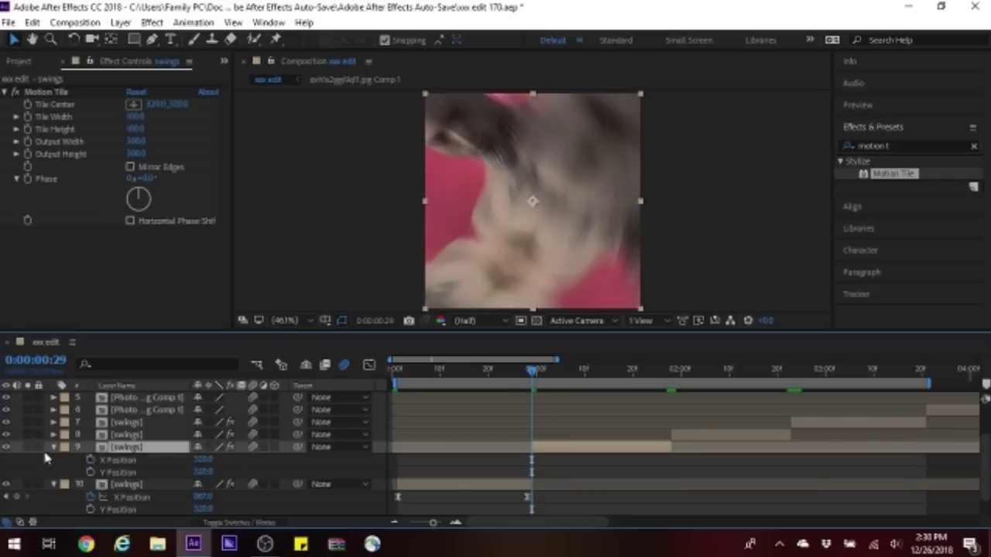
pyautogui.rightClick(533, 461)
pyautogui.moveTo(550, 453)
pyautogui.click(789, 349)
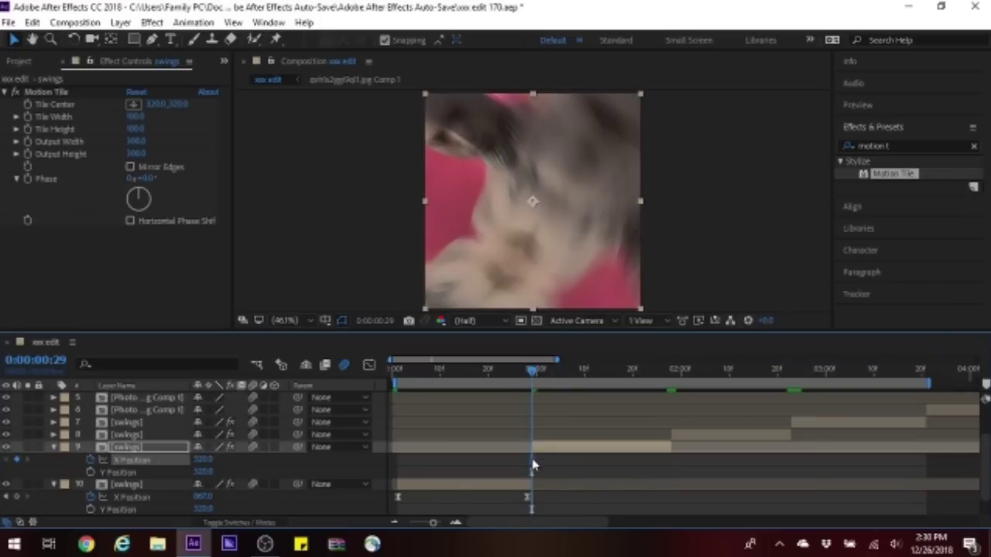
pyautogui.moveTo(203, 459); pyautogui.dragTo(182, 463)
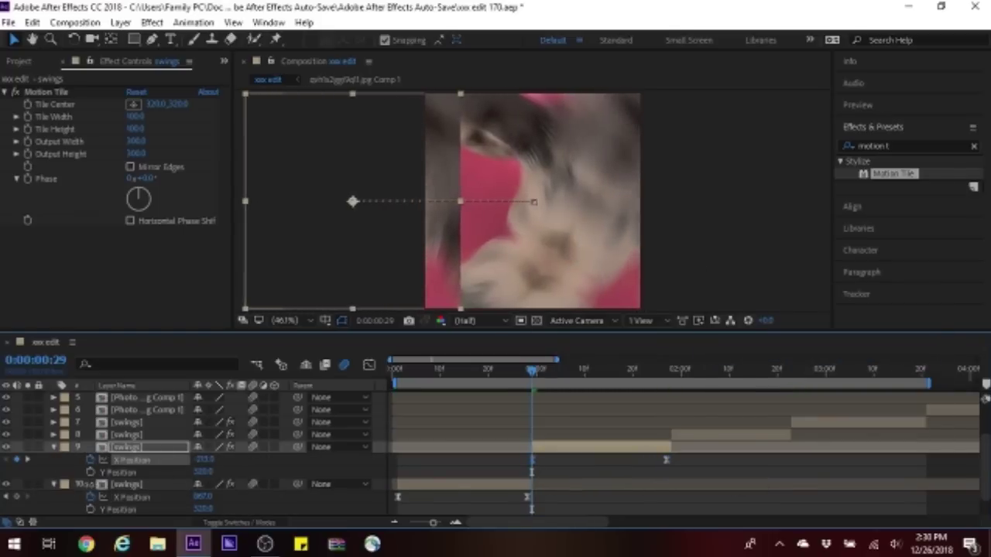
pyautogui.click(368, 365)
pyautogui.moveTo(553, 487); pyautogui.dragTo(535, 414)
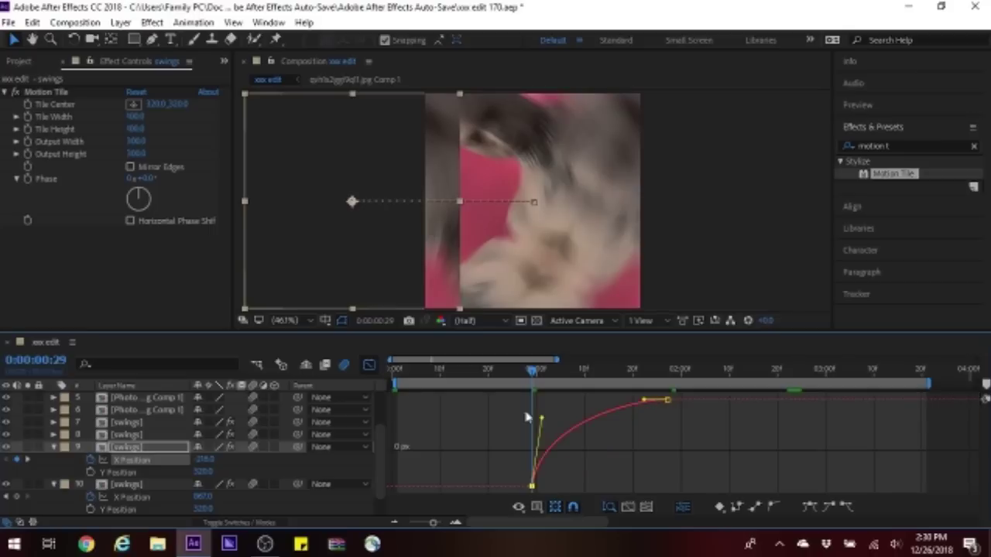
pyautogui.click(369, 364)
pyautogui.press('space')
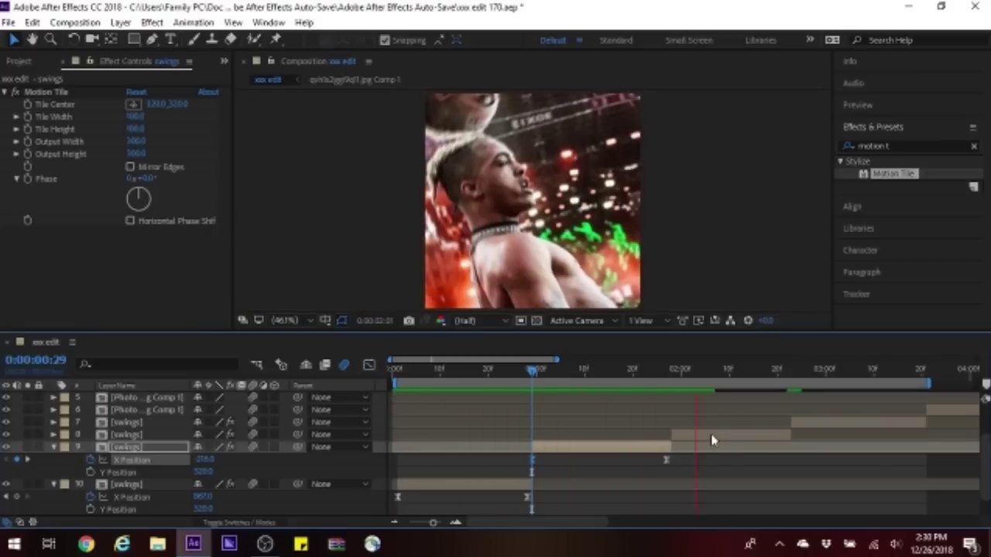
pyautogui.click(717, 283)
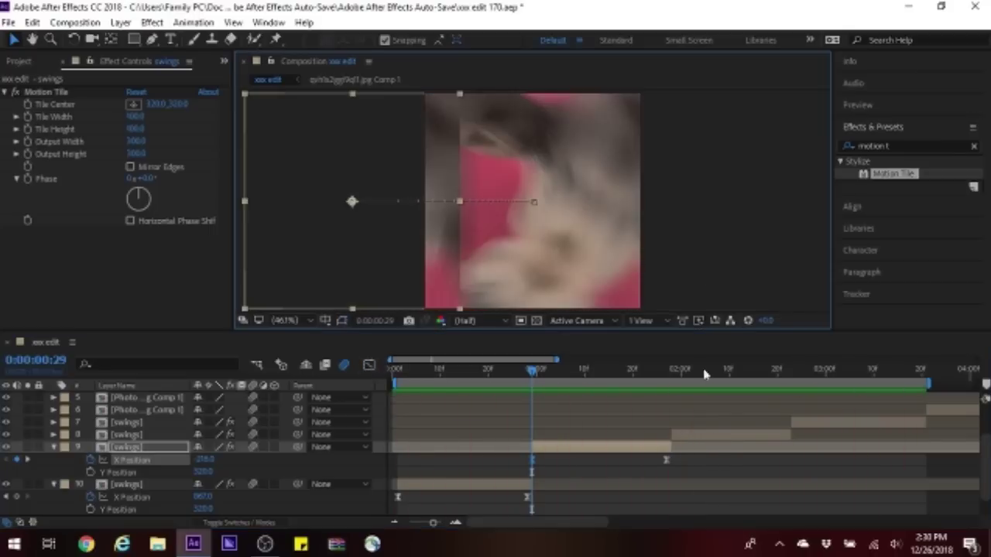
# Step: Keyframe layer 9's Y Position to drop out of frame at 1:27, accelerating sharply
pyautogui.moveTo(680, 371); pyautogui.dragTo(666, 407)
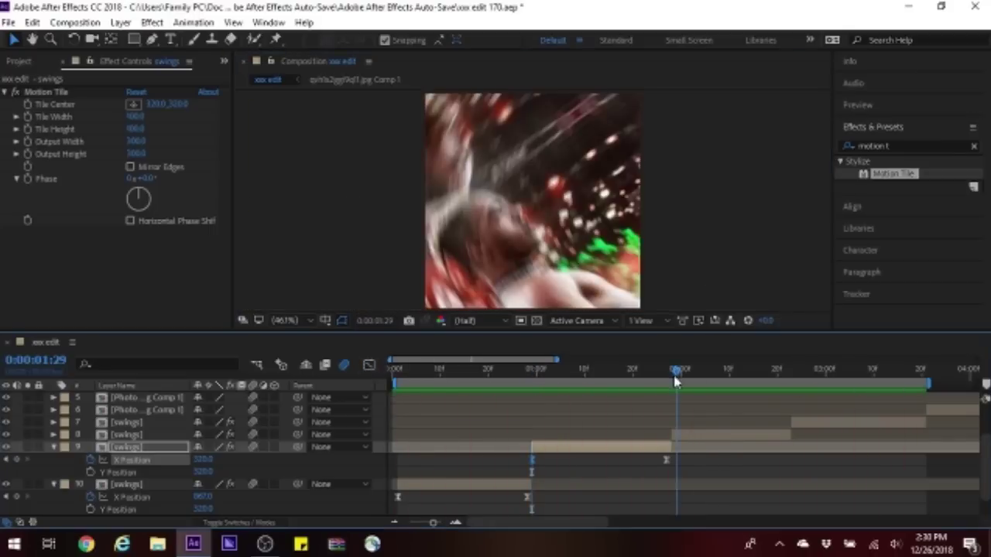
pyautogui.click(90, 472)
pyautogui.click(666, 472)
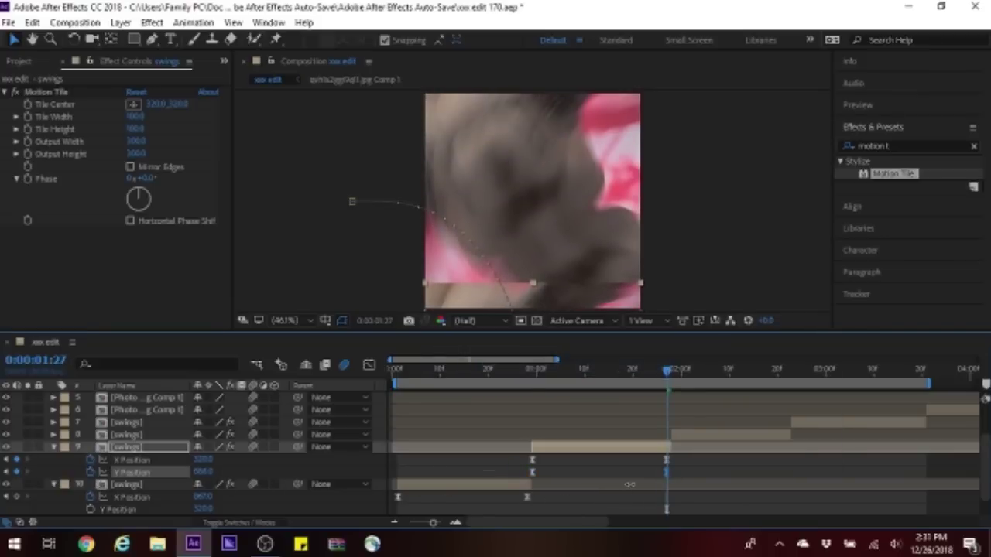
pyautogui.click(370, 364)
pyautogui.moveTo(643, 400); pyautogui.dragTo(665, 480)
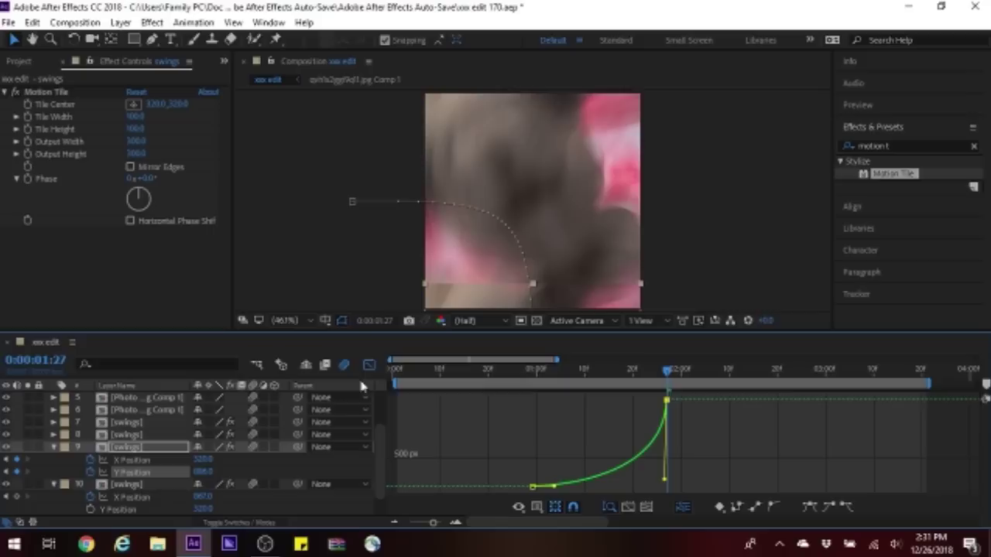
pyautogui.moveTo(555, 486)
pyautogui.mouseDown()
pyautogui.moveTo(614, 474)
pyautogui.moveTo(637, 490)
pyautogui.mouseUp()
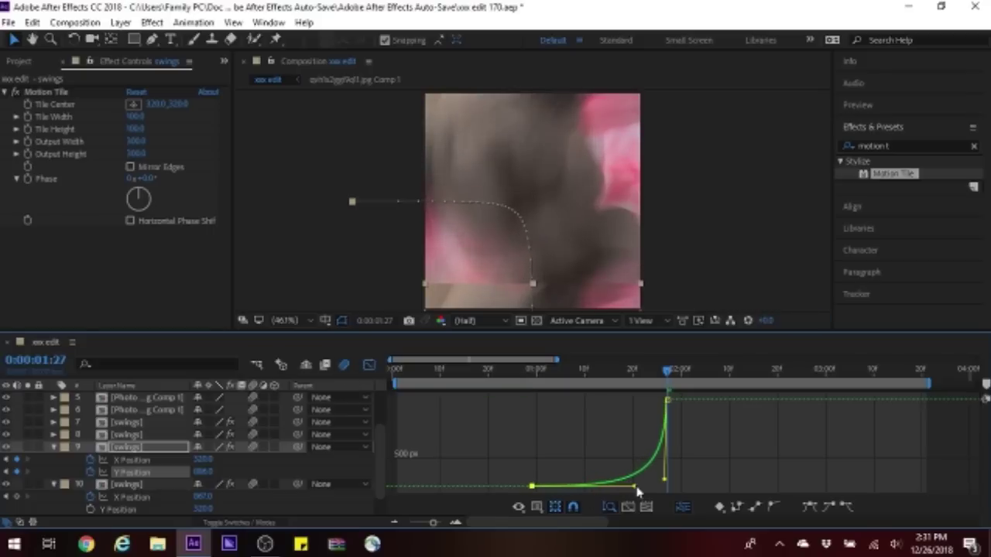
pyautogui.hotkey('shift', 'F3')
# Step: Select layer 8 and reveal its position keyframes
pyautogui.click(706, 434)
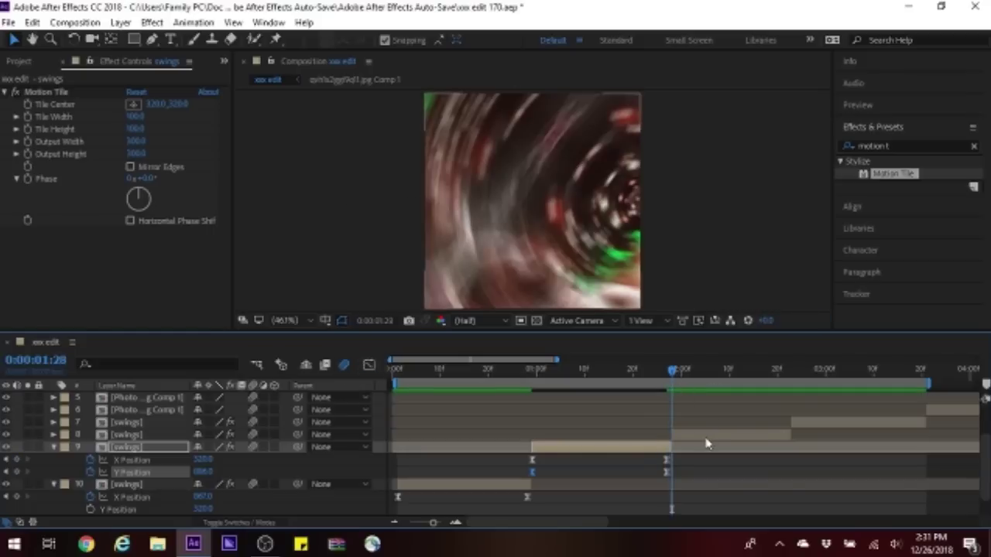
pyautogui.press('u')
pyautogui.rightClick(681, 459)
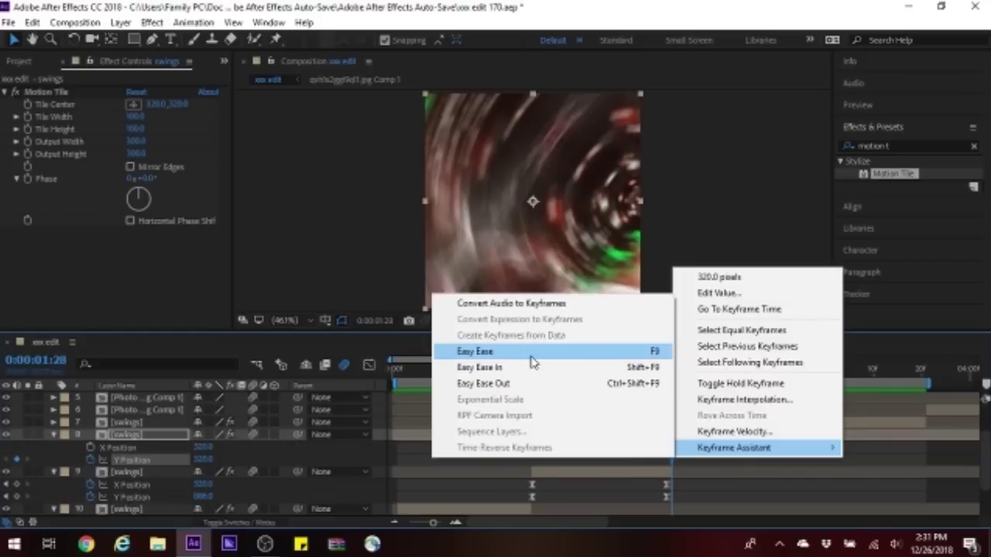
# Step: Ease layer 8's Y Position so it drops from -240 to 320 at 1:28
pyautogui.click(619, 347)
pyautogui.moveTo(670, 460); pyautogui.dragTo(786, 460)
pyautogui.moveTo(200, 462)
pyautogui.mouseDown()
pyautogui.moveTo(178, 462)
pyautogui.moveTo(334, 393)
pyautogui.mouseUp()
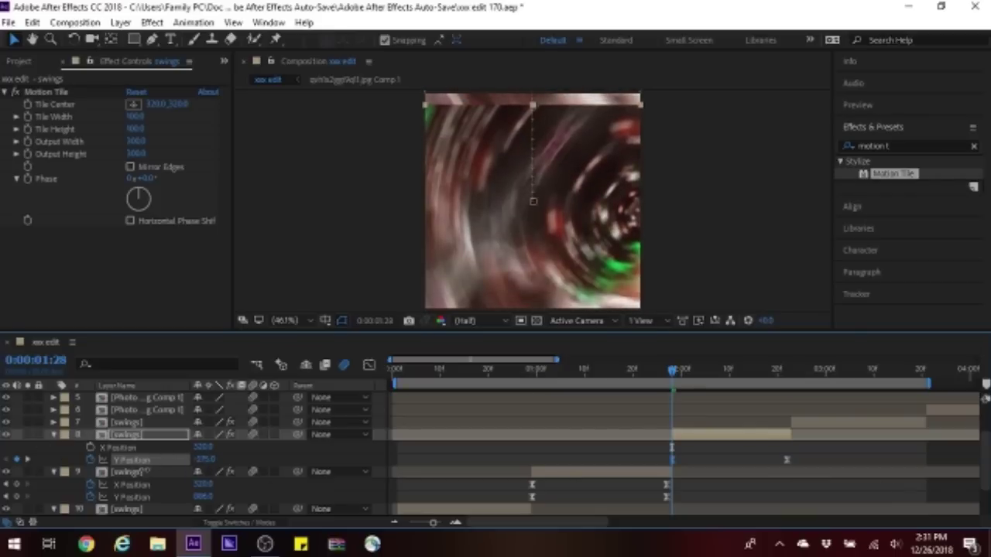
pyautogui.hotkey('shift', 'F3')
pyautogui.press('F9')
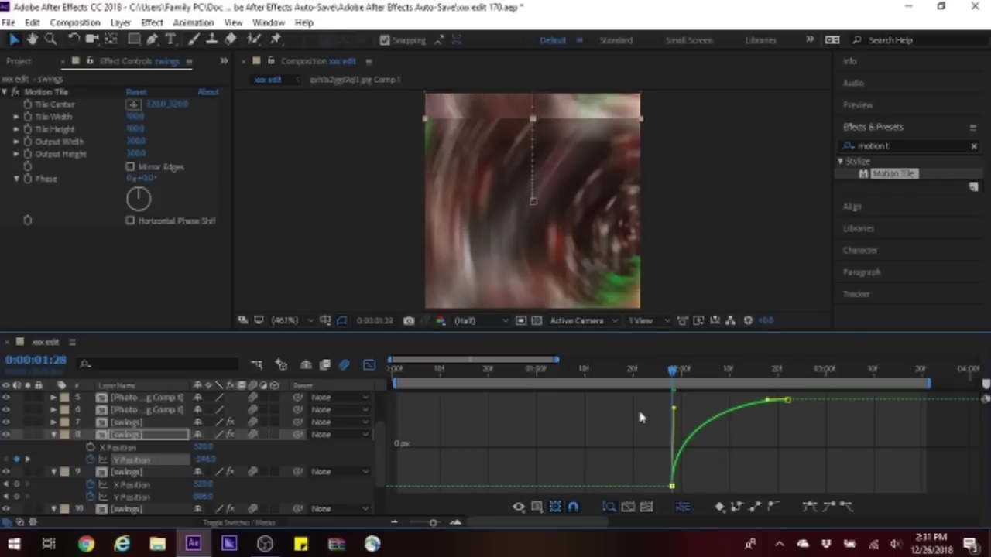
pyautogui.hotkey('shift', 'F3')
# Step: Ease layer 8's X Position and slide it left to -219 at 2:22
pyautogui.click(89, 447)
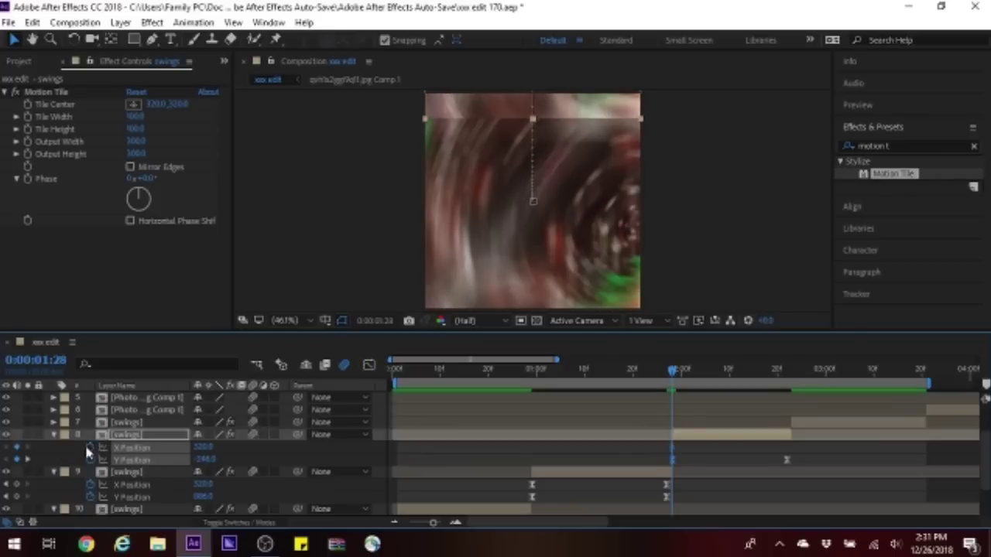
pyautogui.rightClick(672, 448)
pyautogui.click(593, 350)
pyautogui.press('k')
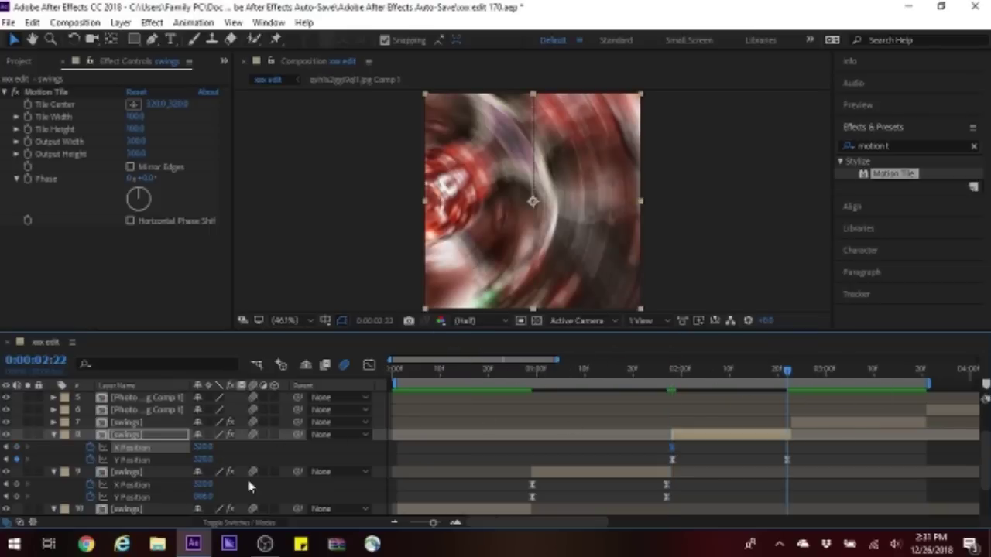
pyautogui.moveTo(203, 447); pyautogui.dragTo(155, 448)
pyautogui.press('space')
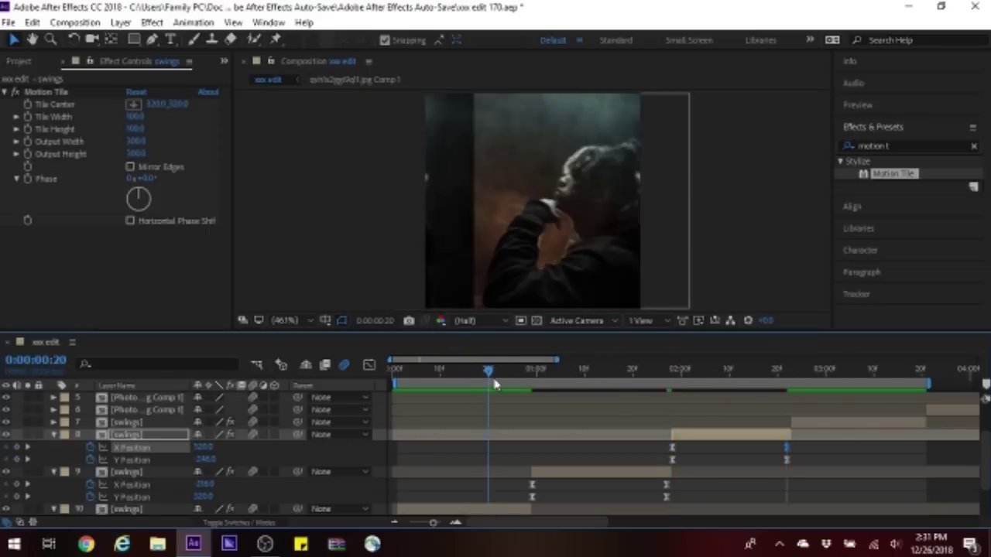
pyautogui.press('space')
pyautogui.moveTo(199, 457); pyautogui.dragTo(77, 468)
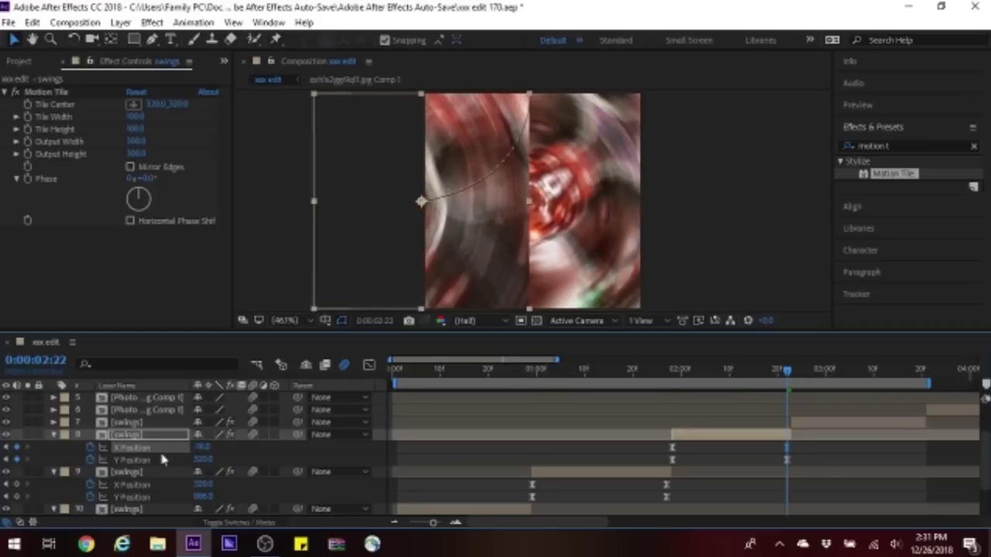
# Step: Lengthen the X Position ease handle in the Graph Editor, then select layer 7 at 2:23
pyautogui.click(369, 365)
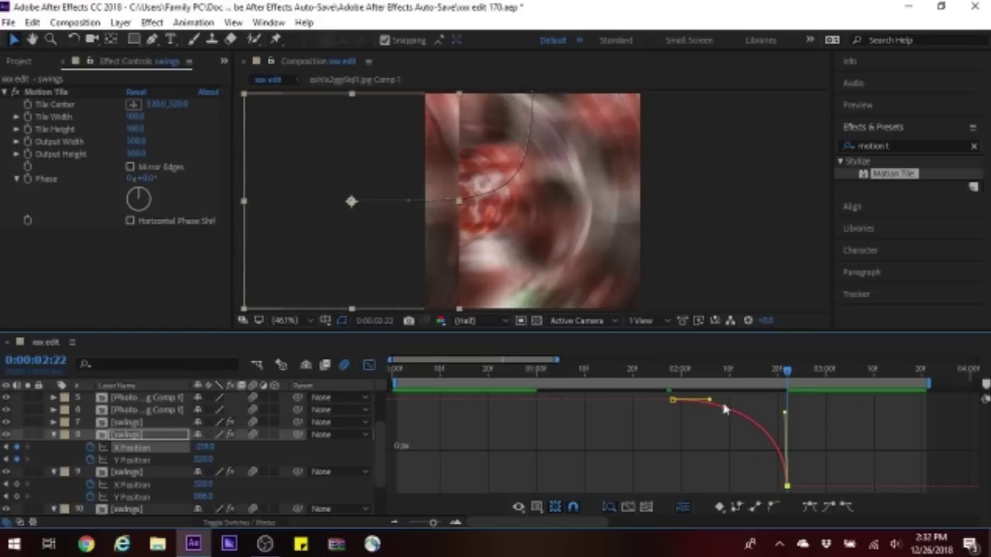
pyautogui.moveTo(726, 400); pyautogui.dragTo(744, 401)
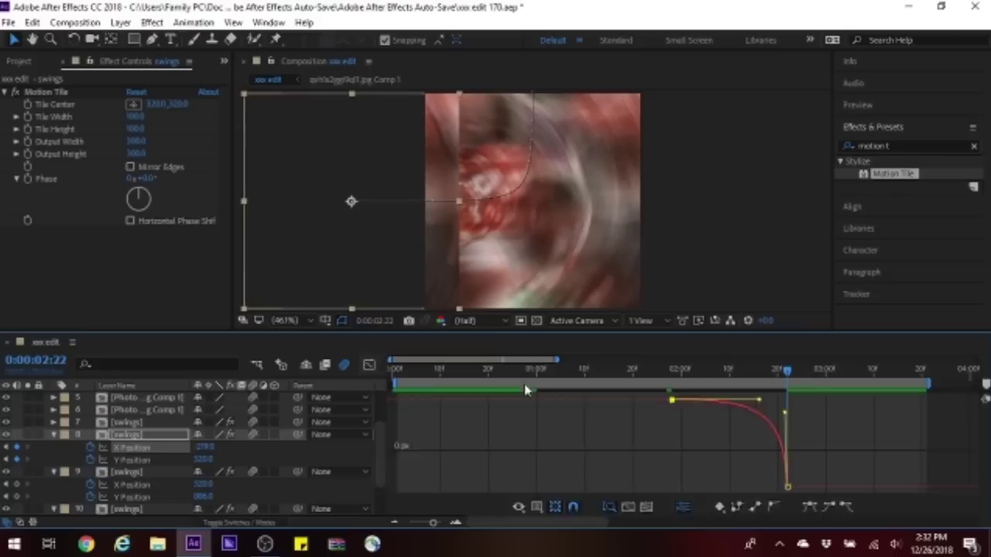
pyautogui.hotkey('shift', 'F3')
pyautogui.click(790, 373)
pyautogui.click(818, 425)
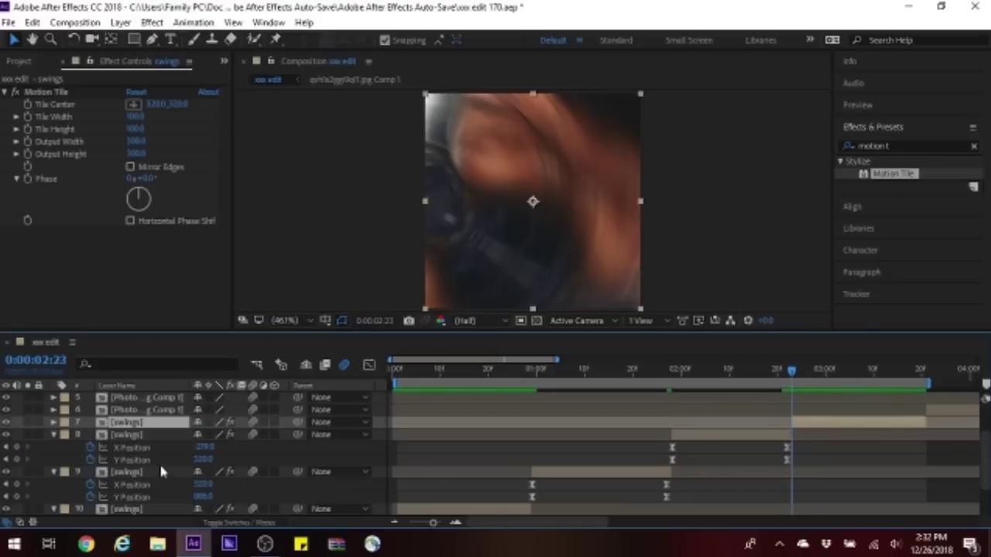
# Step: Ease layer 7's X Position keyframe, move it later, and slide the photo from 950 to 320
pyautogui.press('u')
pyautogui.click(791, 435)
pyautogui.rightClick(791, 435)
pyautogui.moveTo(859, 420)
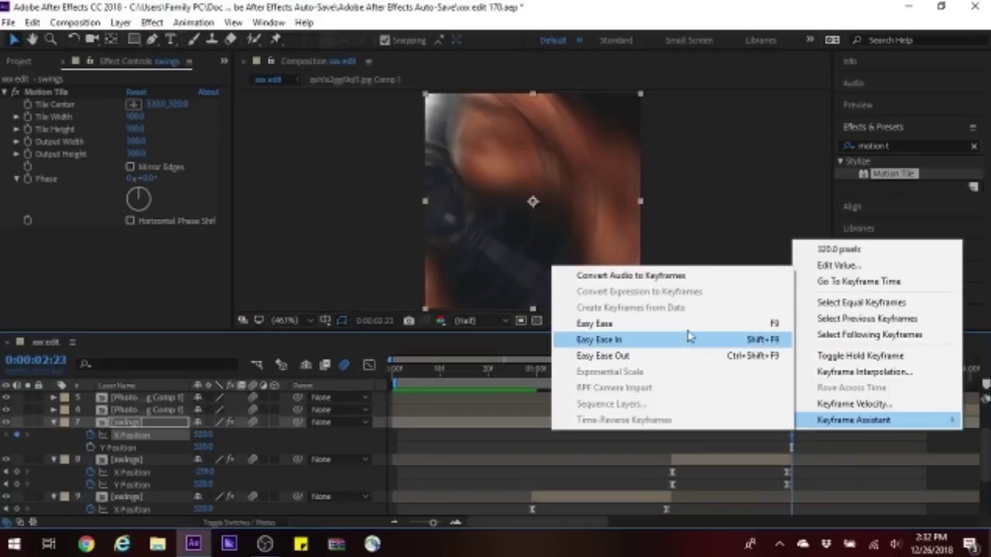
pyautogui.click(688, 339)
pyautogui.moveTo(791, 435); pyautogui.dragTo(921, 435)
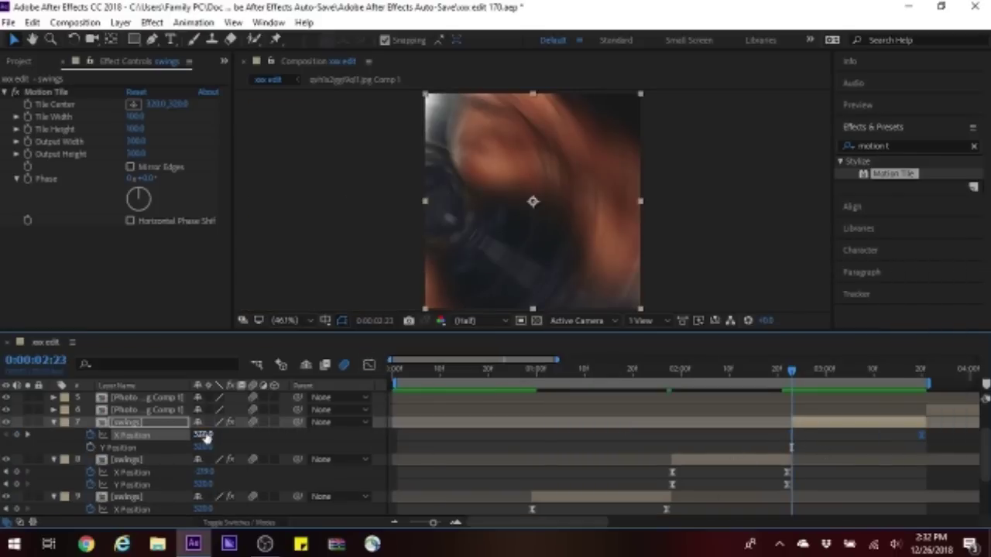
pyautogui.moveTo(203, 435); pyautogui.dragTo(606, 439)
# Step: Inspect layer 7's X Position curve, preview the swing, and return to 01:17
pyautogui.click(369, 365)
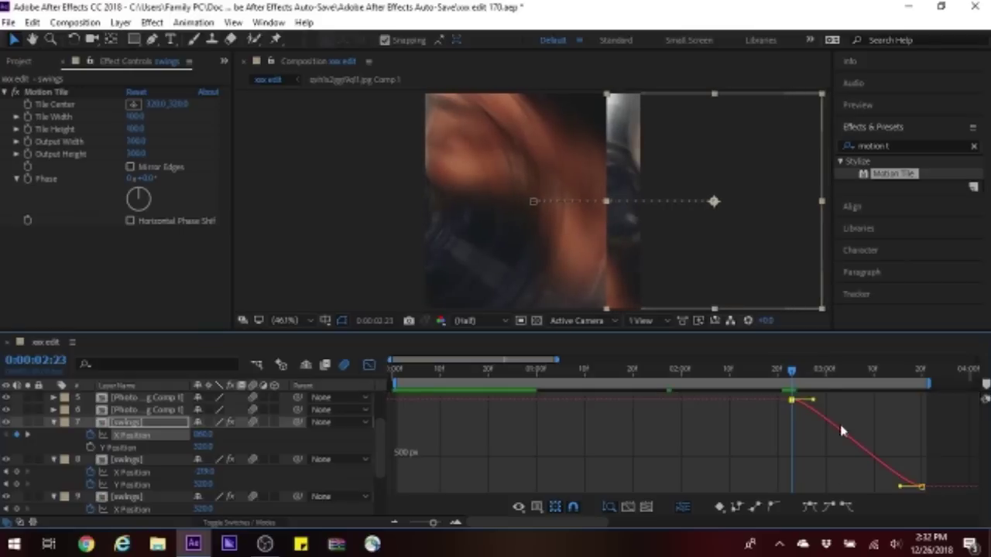
pyautogui.click(372, 365)
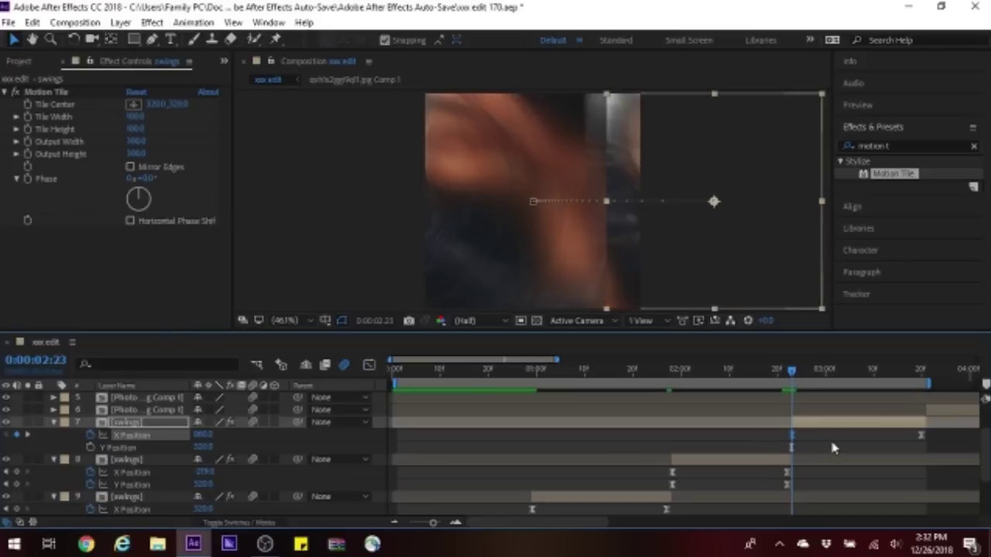
pyautogui.press('space')
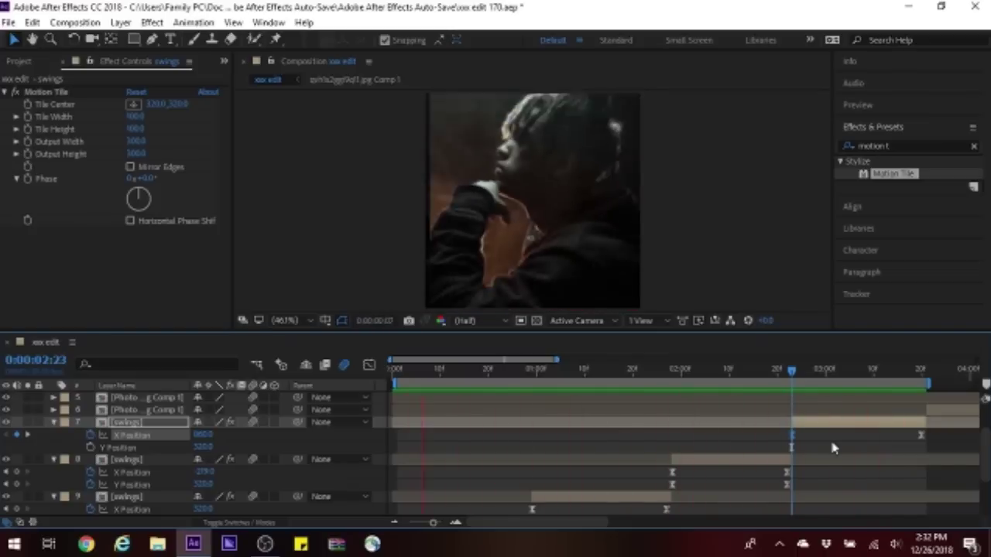
pyautogui.click(728, 264)
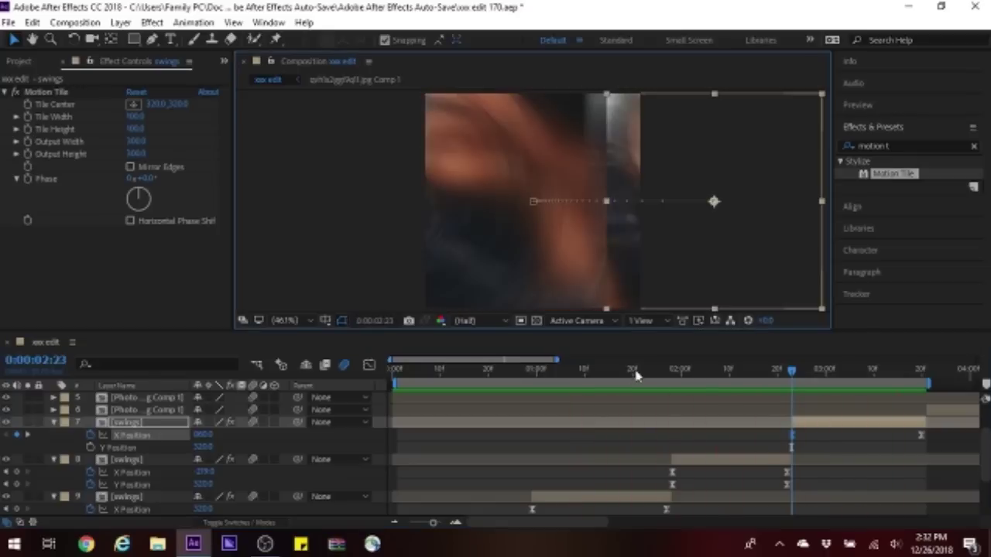
pyautogui.moveTo(635, 376); pyautogui.dragTo(619, 491)
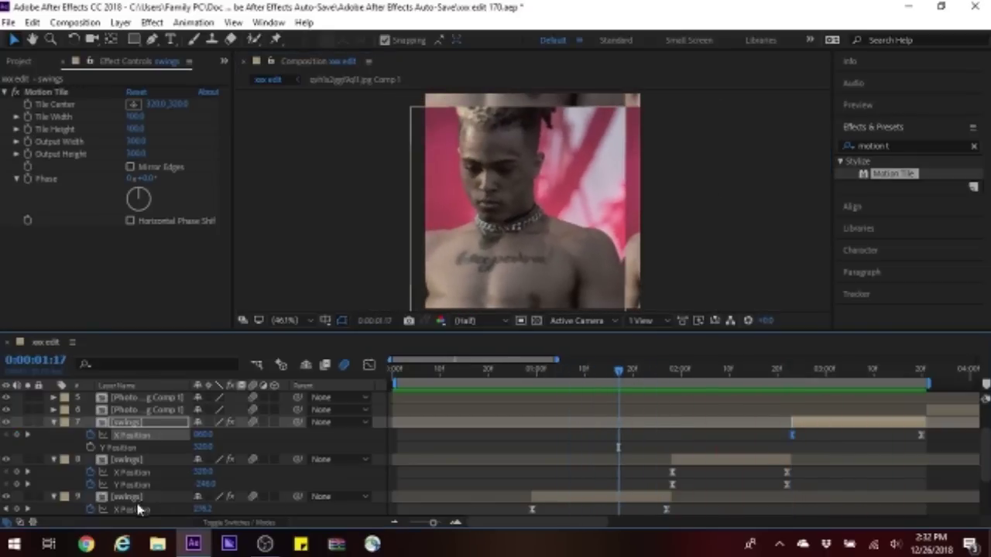
# Step: Select layer 9's swing and move to its 1:27 keyframe
pyautogui.click(138, 509)
pyautogui.hotkey('shift', 'F3')
pyautogui.click(368, 364)
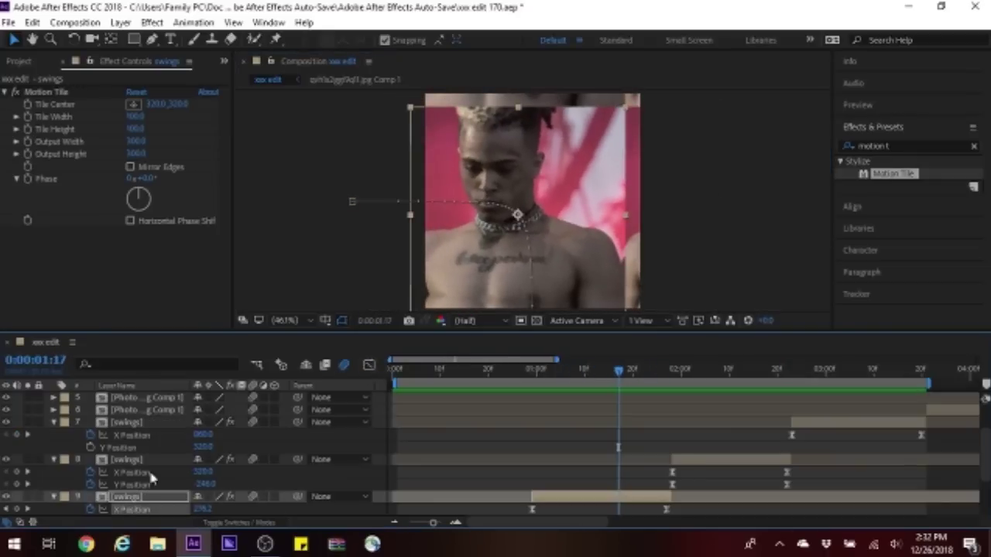
pyautogui.scroll(-2, 464, 434)
pyautogui.moveTo(619, 369); pyautogui.dragTo(561, 369)
pyautogui.press('space')
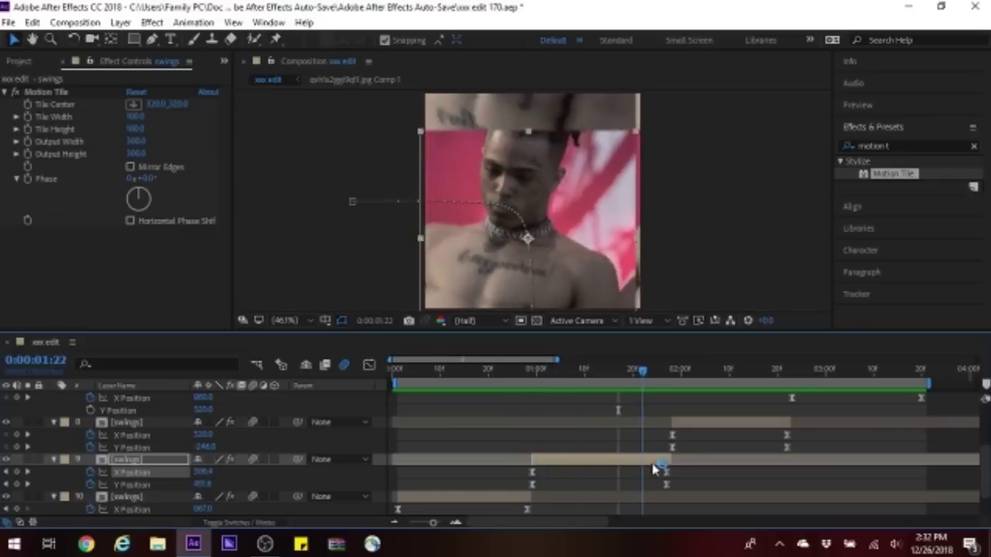
# Step: Reshape layer 9's Y Position bezier so the drop speeds up sharply into 1:27
pyautogui.click(666, 471)
pyautogui.click(370, 365)
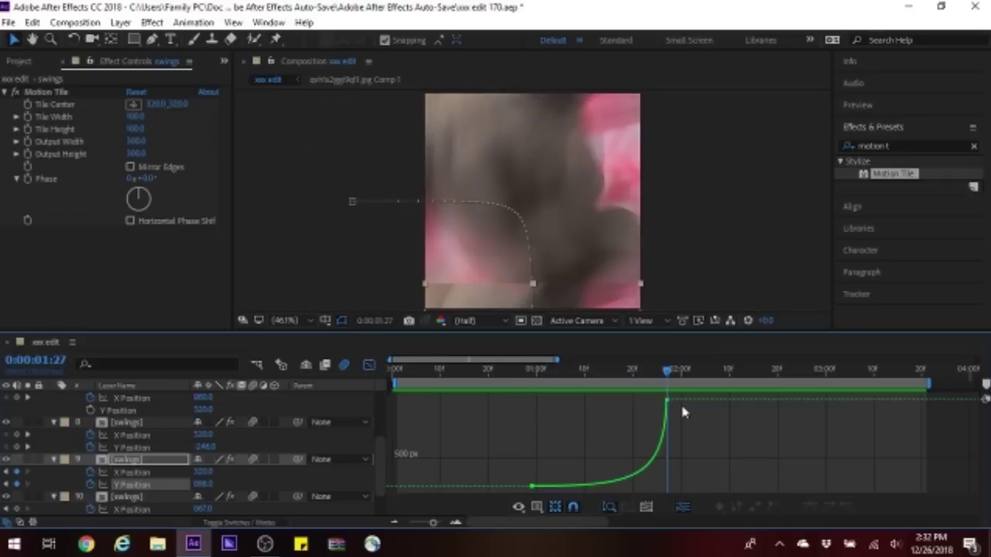
pyautogui.moveTo(633, 486)
pyautogui.mouseDown()
pyautogui.moveTo(616, 487)
pyautogui.moveTo(665, 471)
pyautogui.mouseUp()
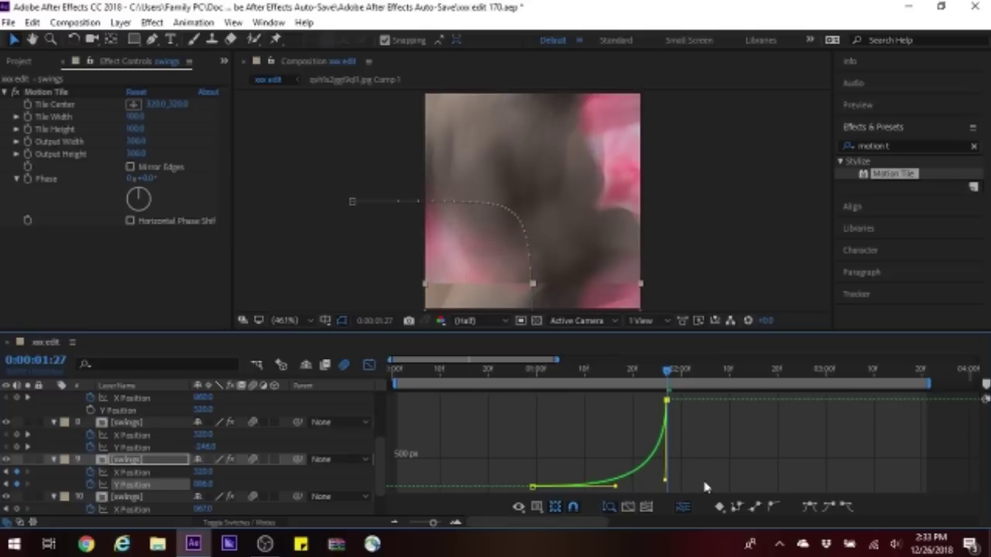
pyautogui.press('space')
pyautogui.hotkey('shift', 'F3')
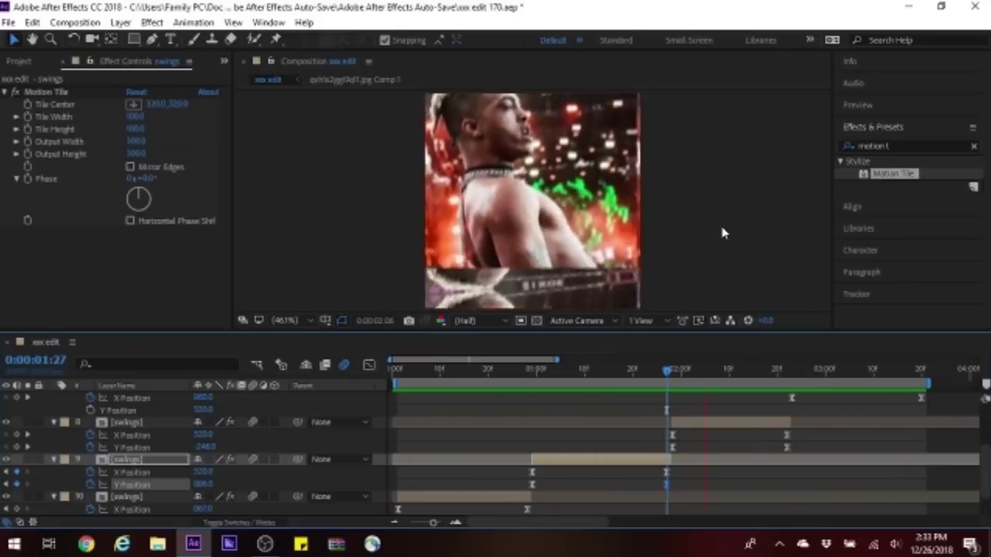
pyautogui.press('space')
# Step: Collapse layers 8–10's position properties and preview the later section
pyautogui.click(53, 459)
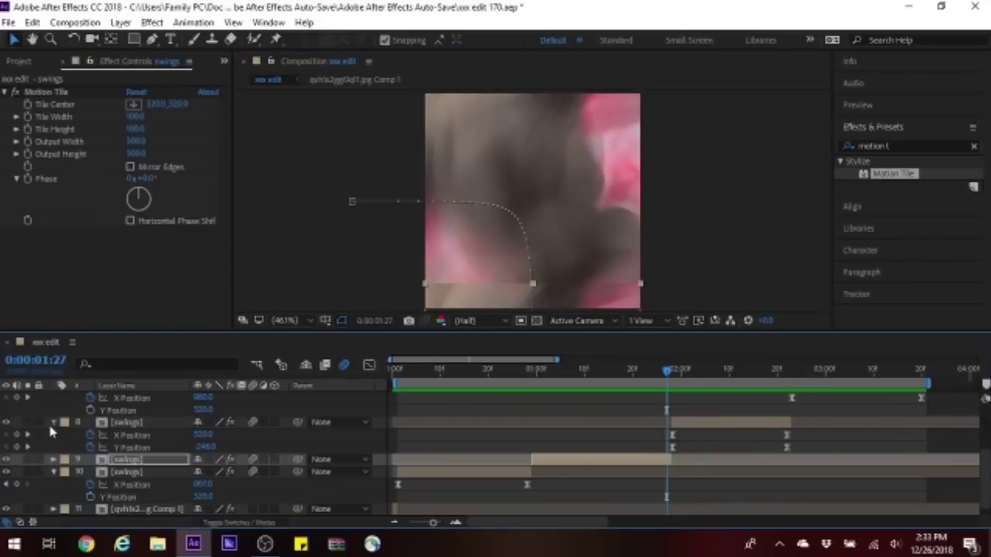
pyautogui.click(53, 422)
pyautogui.click(54, 459)
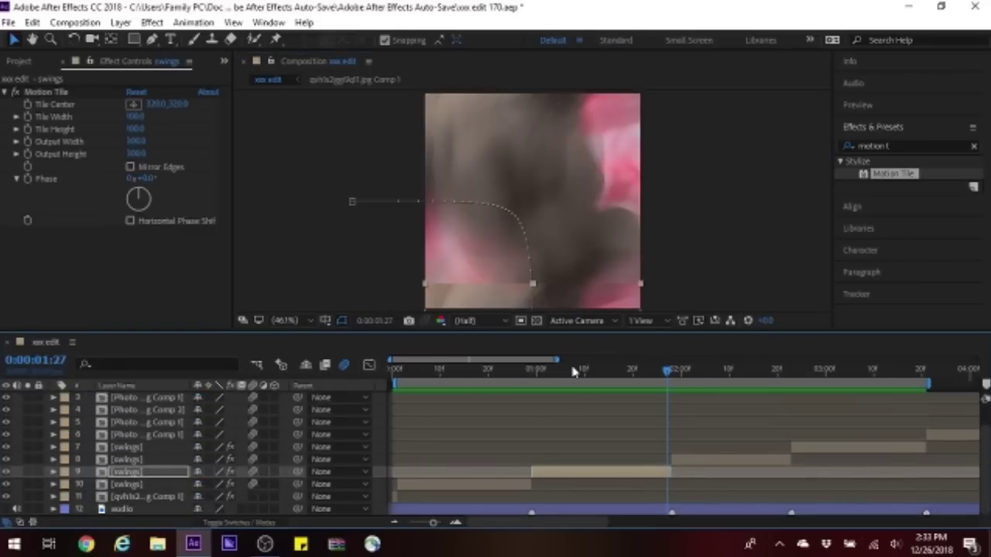
pyautogui.click(650, 523)
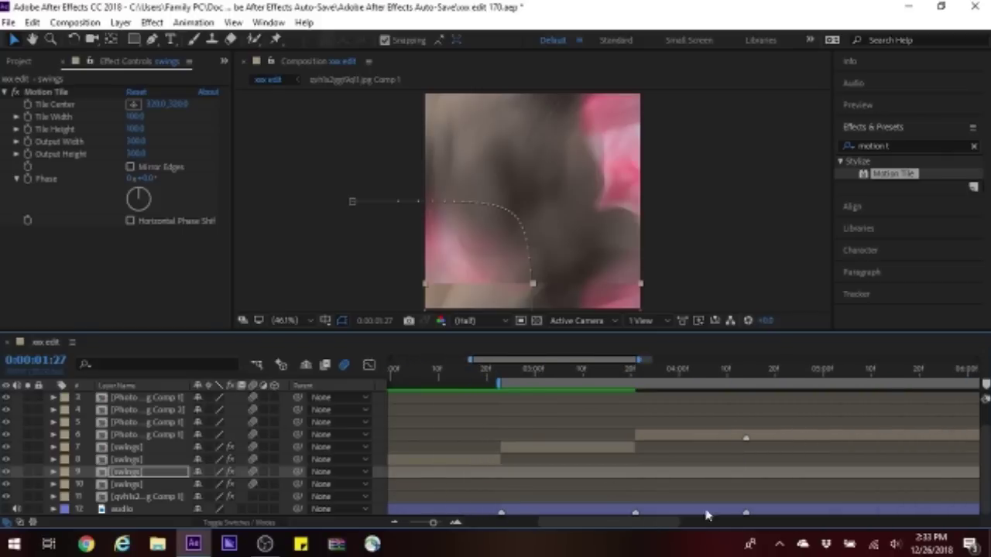
pyautogui.moveTo(663, 524); pyautogui.dragTo(681, 532)
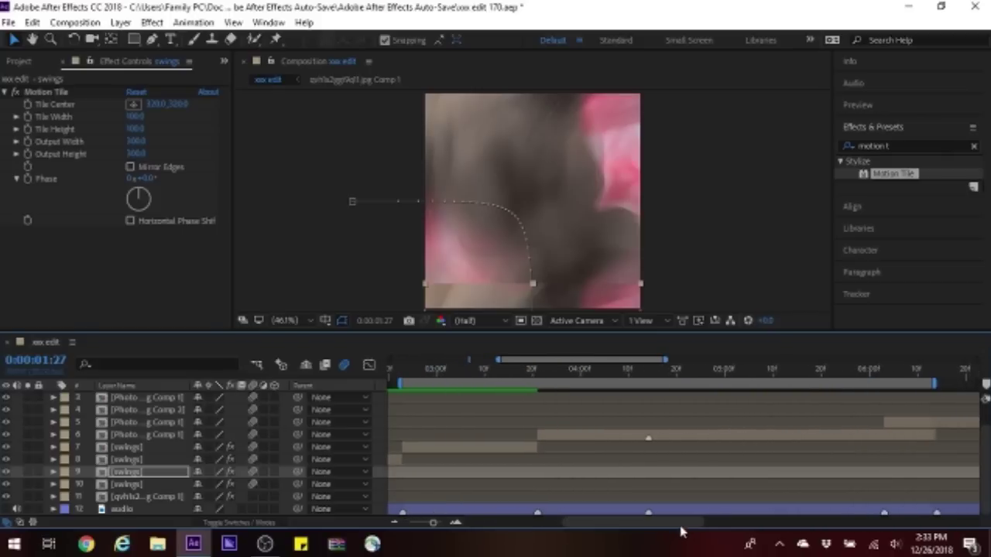
pyautogui.press('space')
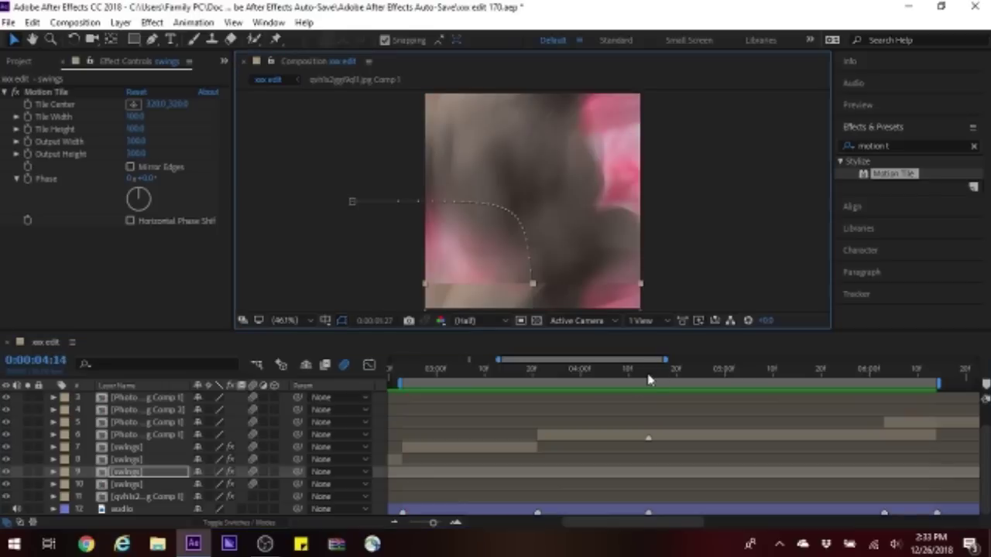
# Step: Start the performer mask beside the necklace and add a point along the hair outline
pyautogui.click(612, 248)
pyautogui.press('g')
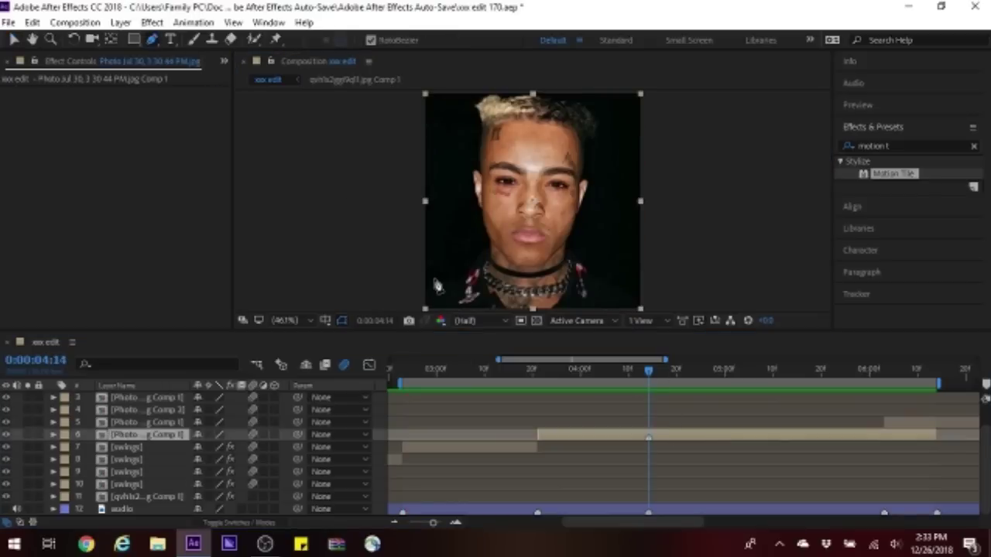
pyautogui.scroll(5, 435, 289)
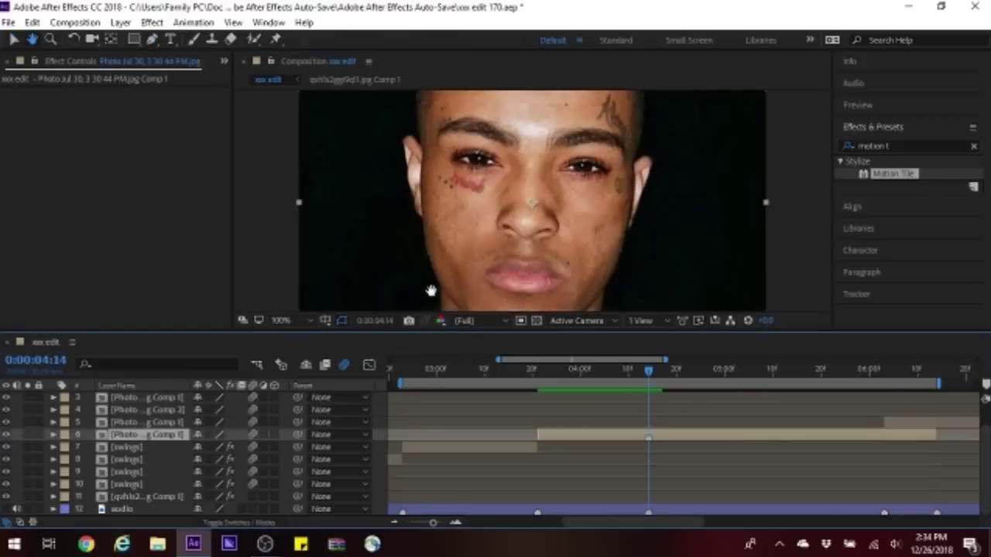
pyautogui.moveTo(356, 150); pyautogui.dragTo(511, 193)
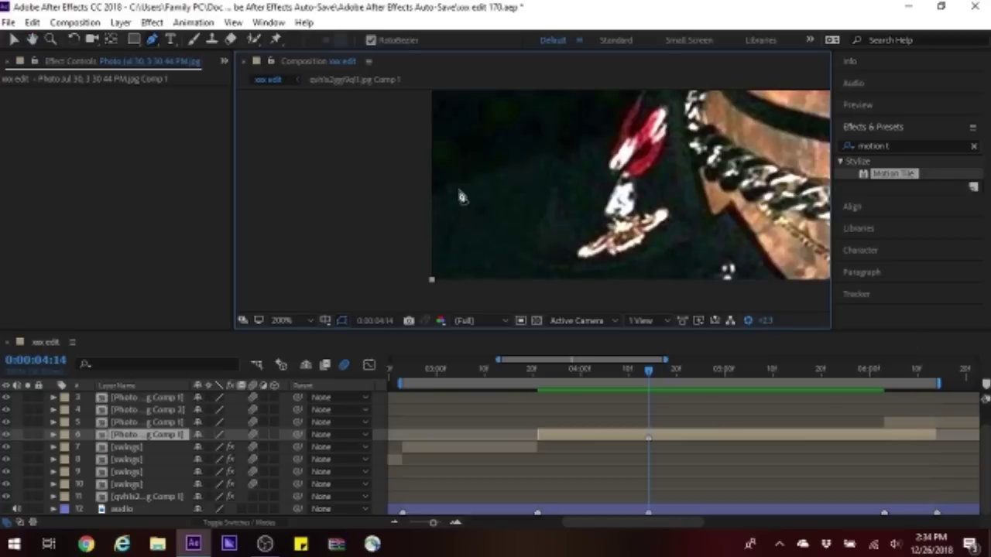
pyautogui.click(463, 196)
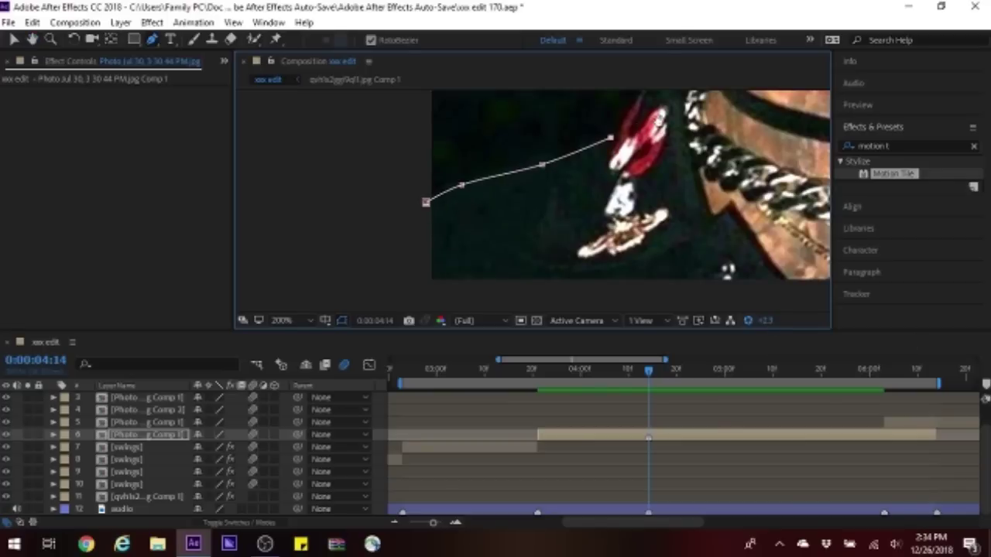
pyautogui.moveTo(635, 116); pyautogui.dragTo(493, 224)
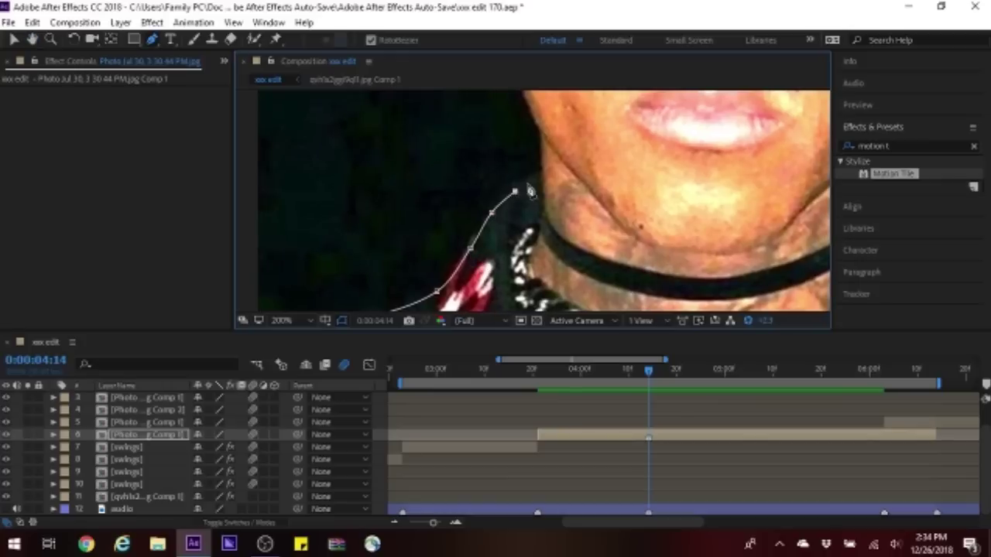
pyautogui.moveTo(546, 176); pyautogui.dragTo(615, 265)
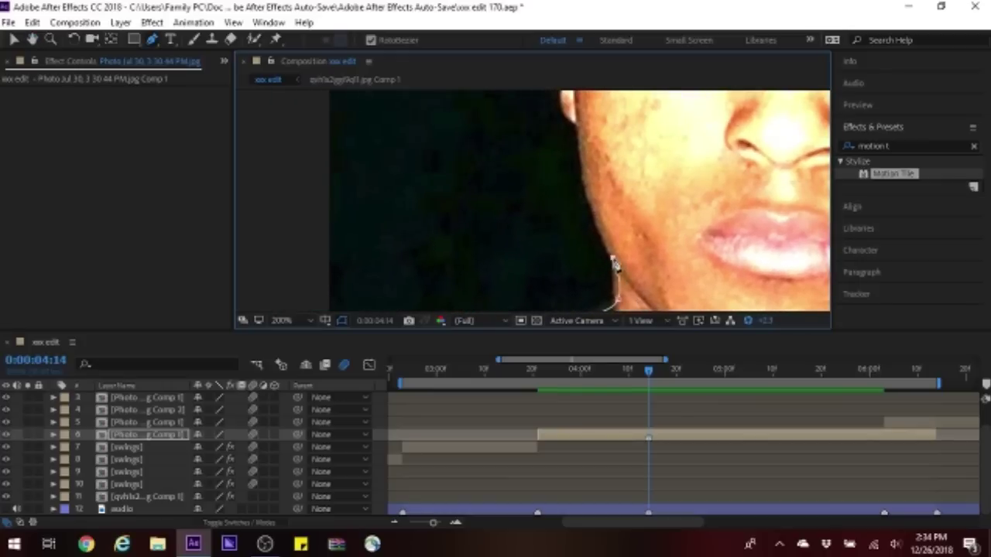
pyautogui.moveTo(567, 115); pyautogui.dragTo(608, 263)
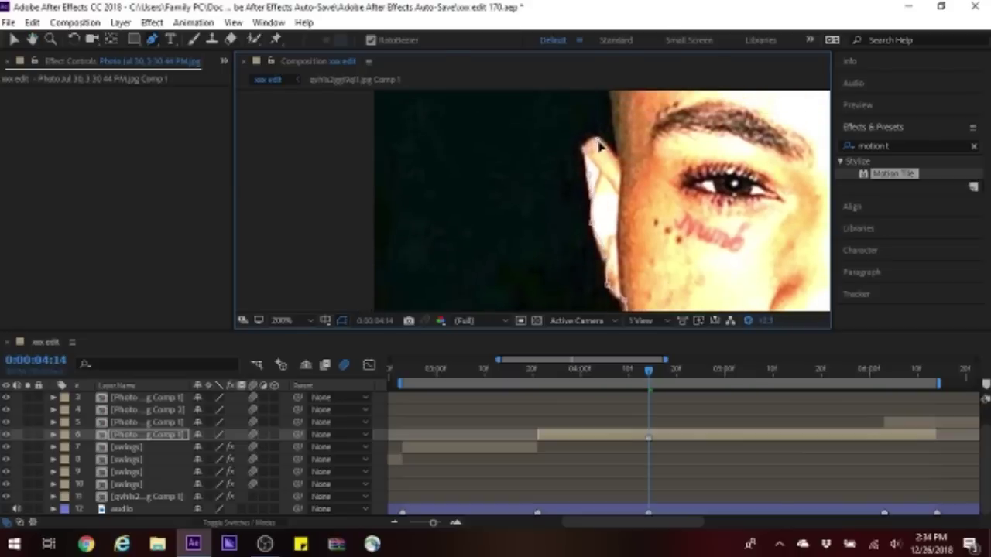
pyautogui.moveTo(633, 130); pyautogui.dragTo(585, 245)
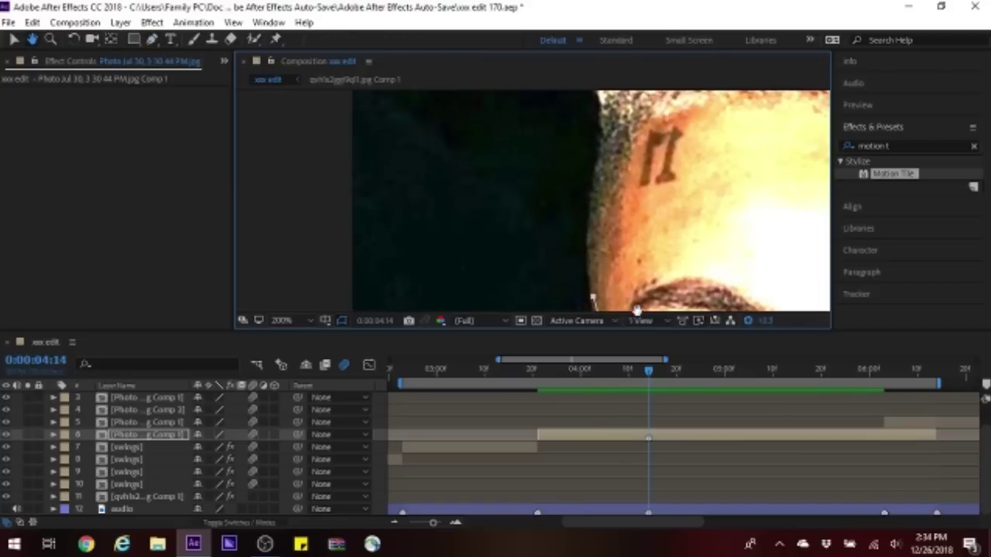
pyautogui.moveTo(606, 138); pyautogui.dragTo(590, 219)
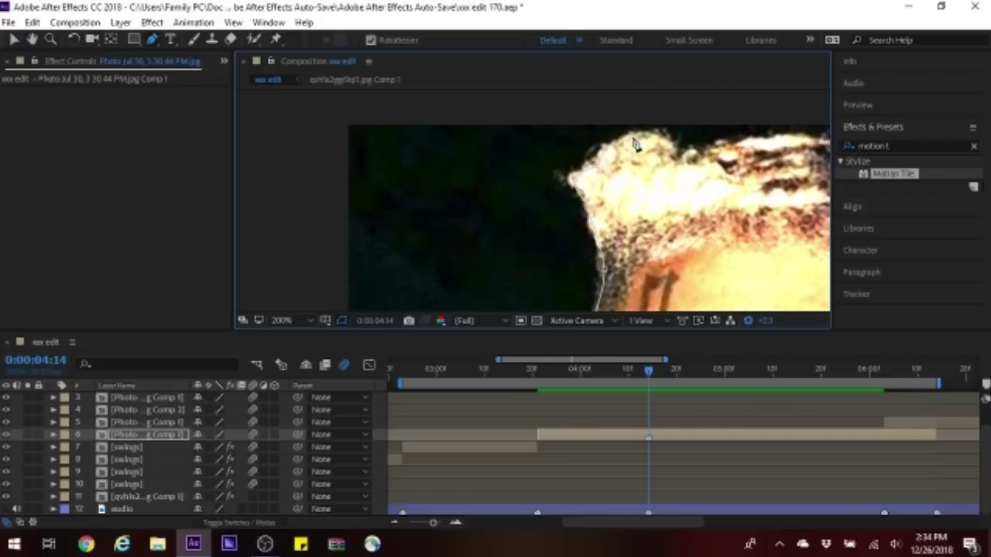
pyautogui.moveTo(727, 155); pyautogui.dragTo(335, 168)
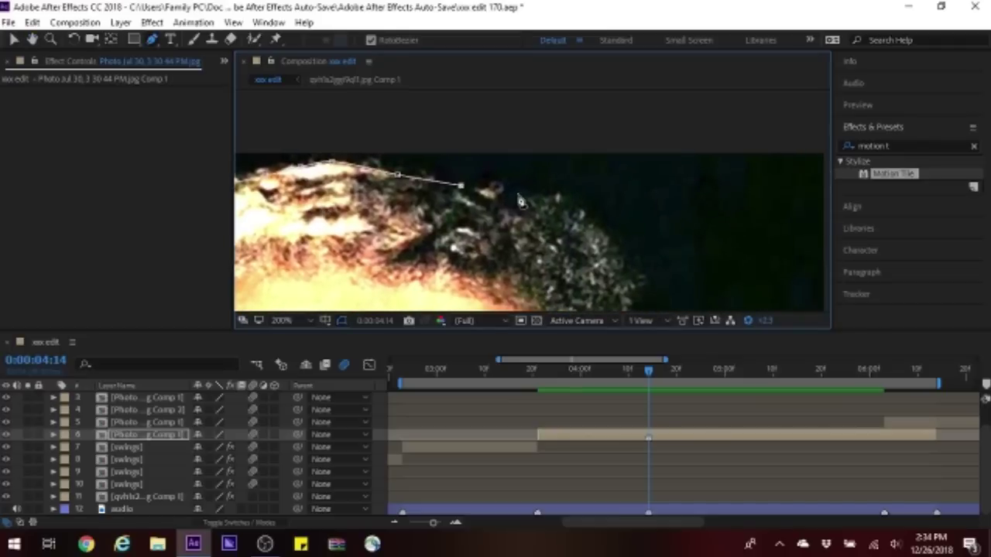
pyautogui.click(623, 252)
# Step: Add mask points down the jawline and close the path back at the first vertex
pyautogui.moveTo(684, 304); pyautogui.dragTo(622, 111)
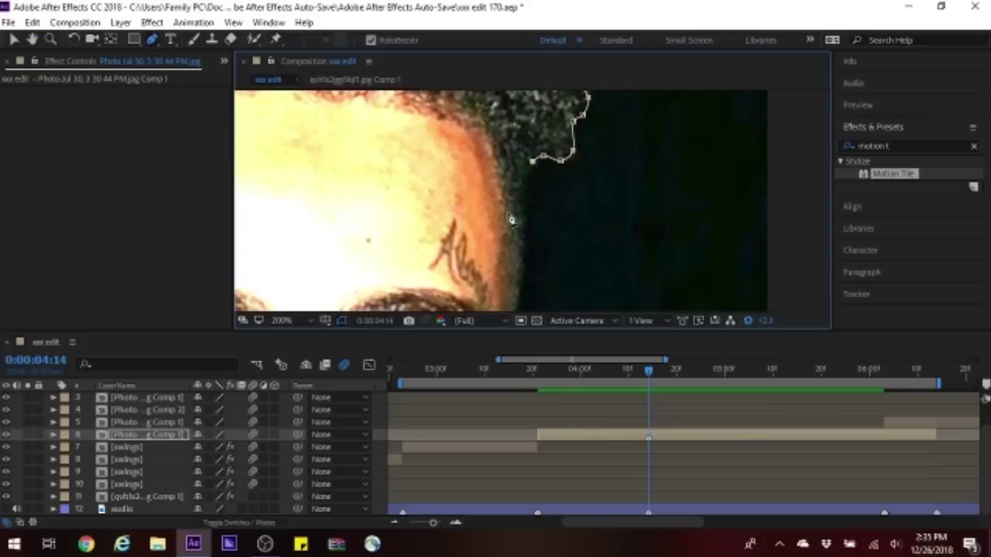
pyautogui.moveTo(627, 140); pyautogui.dragTo(650, 112)
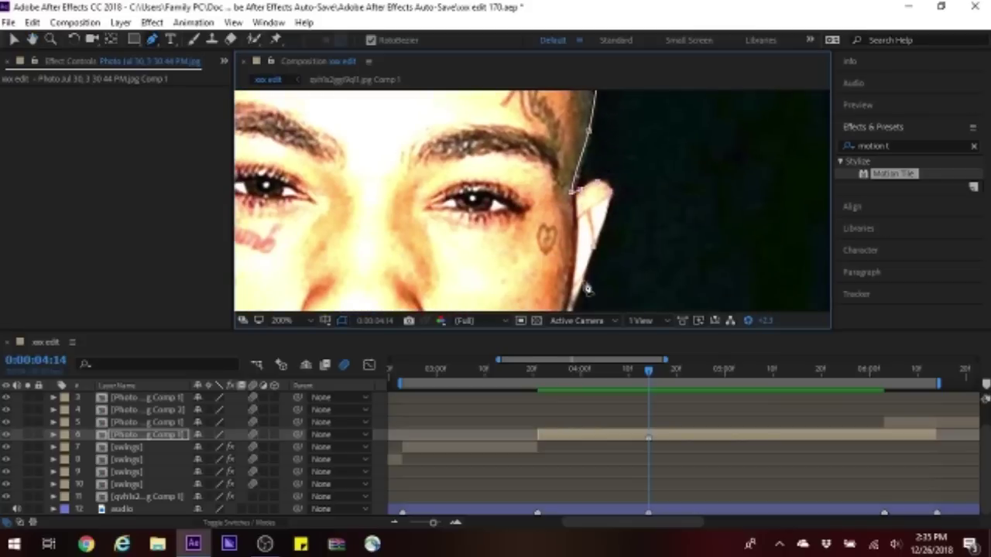
pyautogui.moveTo(615, 304); pyautogui.dragTo(641, 133)
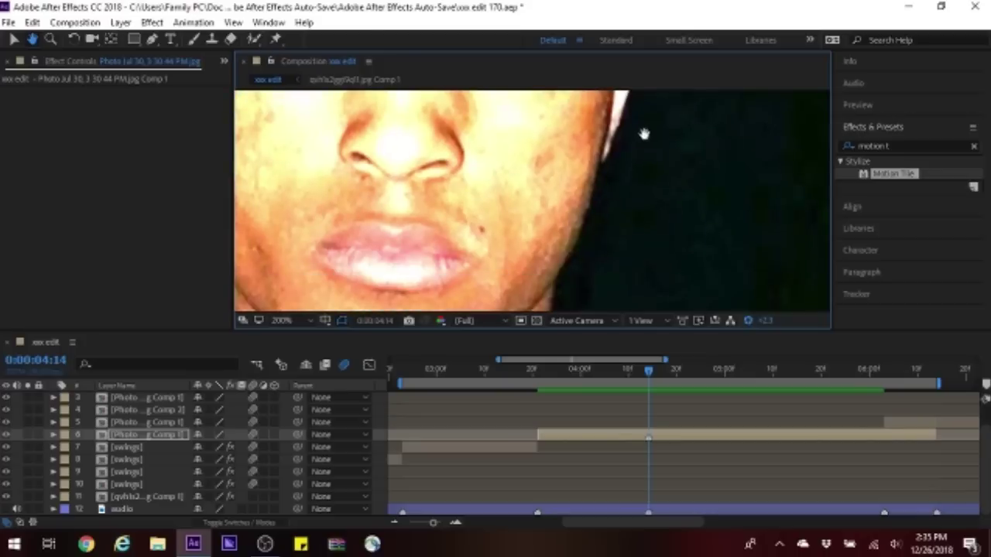
pyautogui.click(582, 228)
pyautogui.click(570, 250)
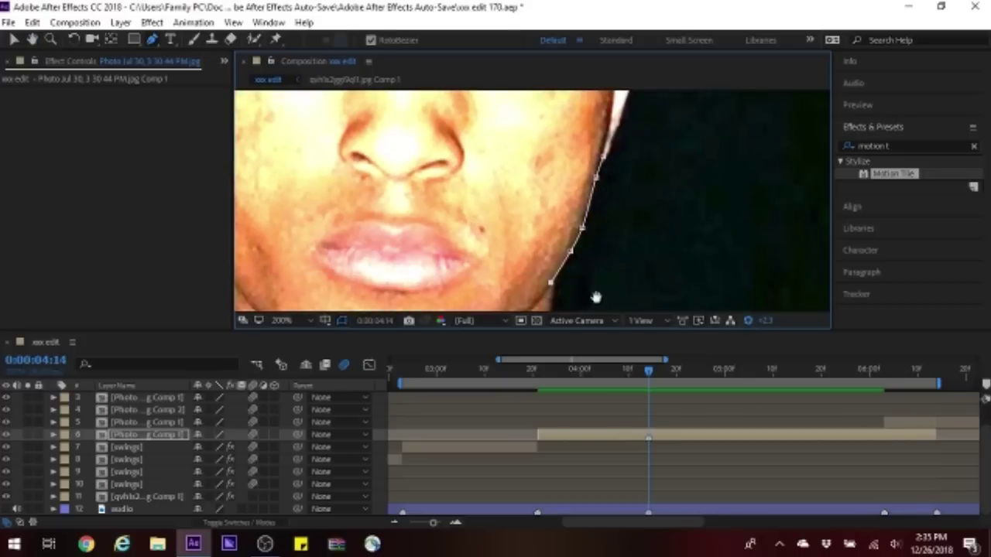
pyautogui.moveTo(596, 297); pyautogui.dragTo(619, 131)
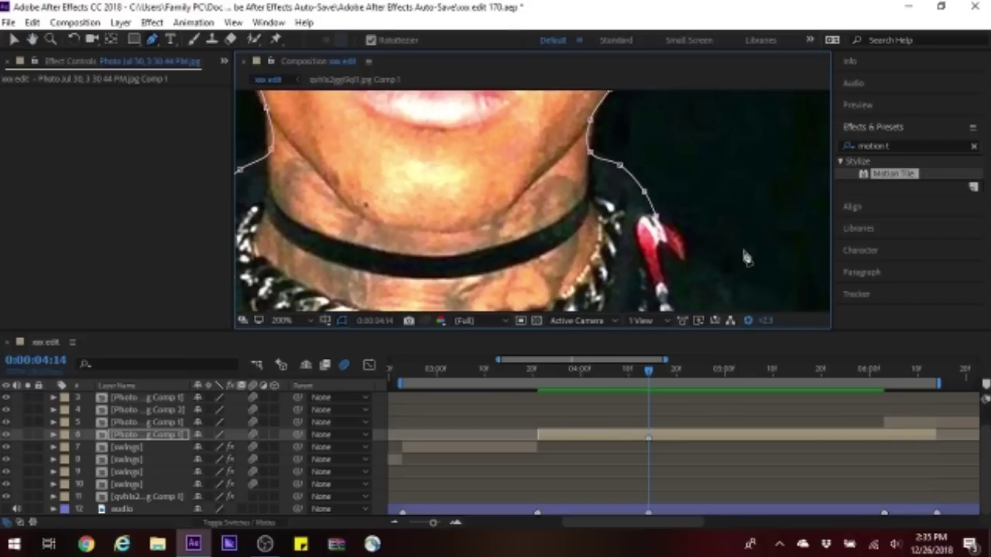
pyautogui.moveTo(746, 258); pyautogui.dragTo(525, 166)
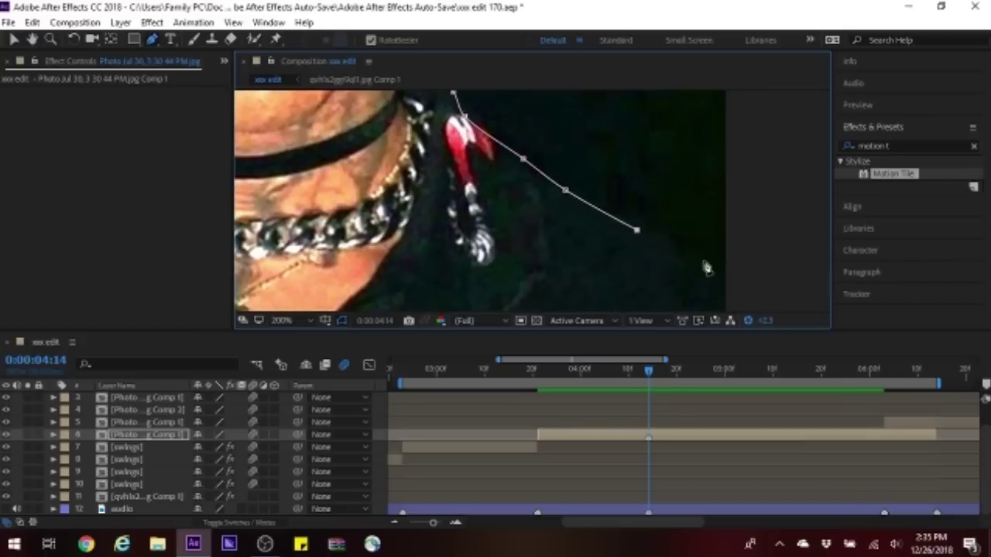
pyautogui.moveTo(732, 297); pyautogui.dragTo(739, 211)
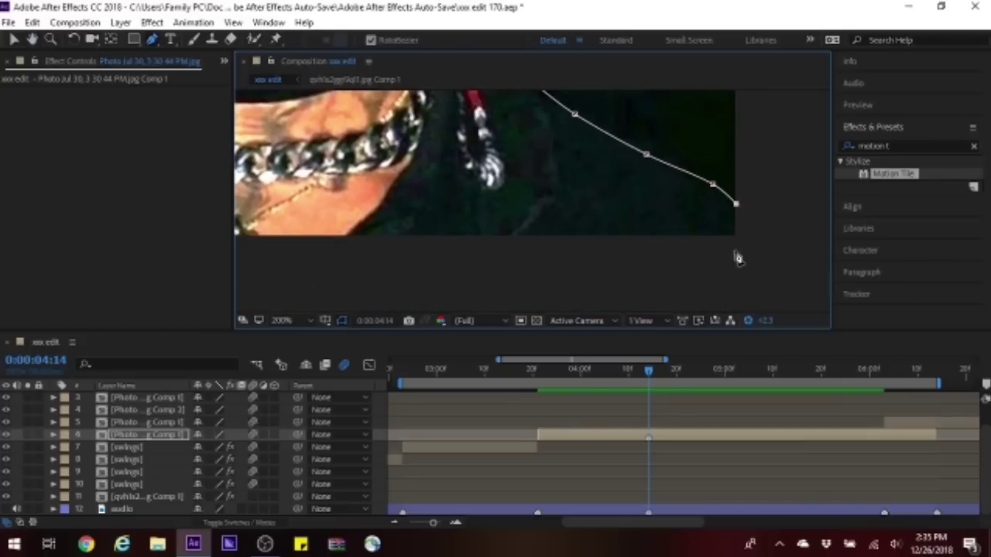
pyautogui.scroll(-2, 520, 283)
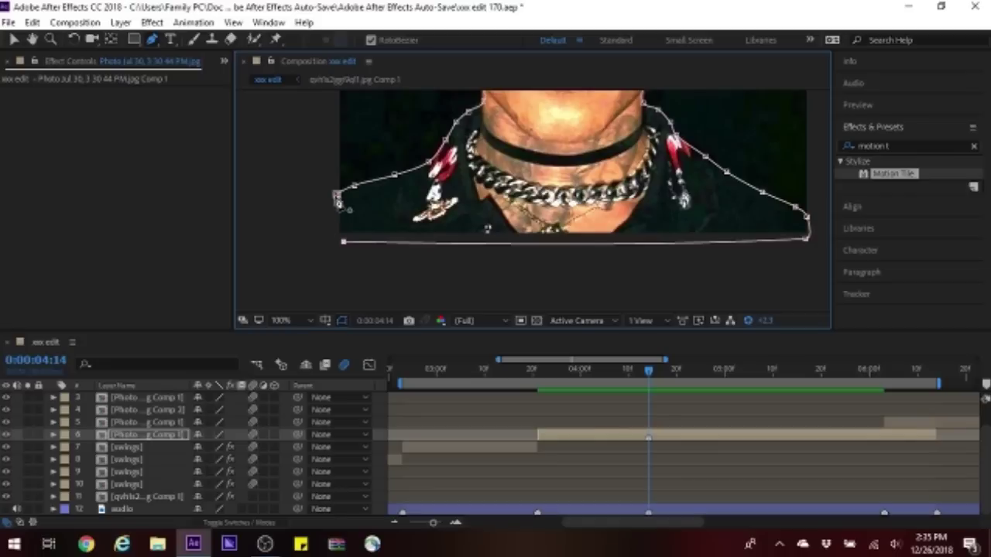
pyautogui.click(338, 200)
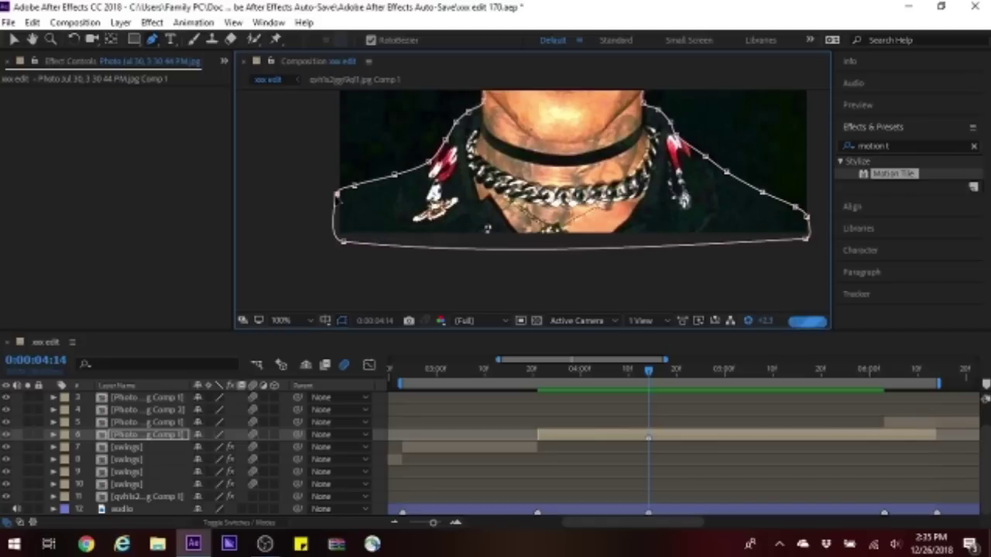
# Step: Set the viewer magnification to Fit and reset the viewer exposure
pyautogui.click(284, 324)
pyautogui.click(302, 54)
pyautogui.click(747, 321)
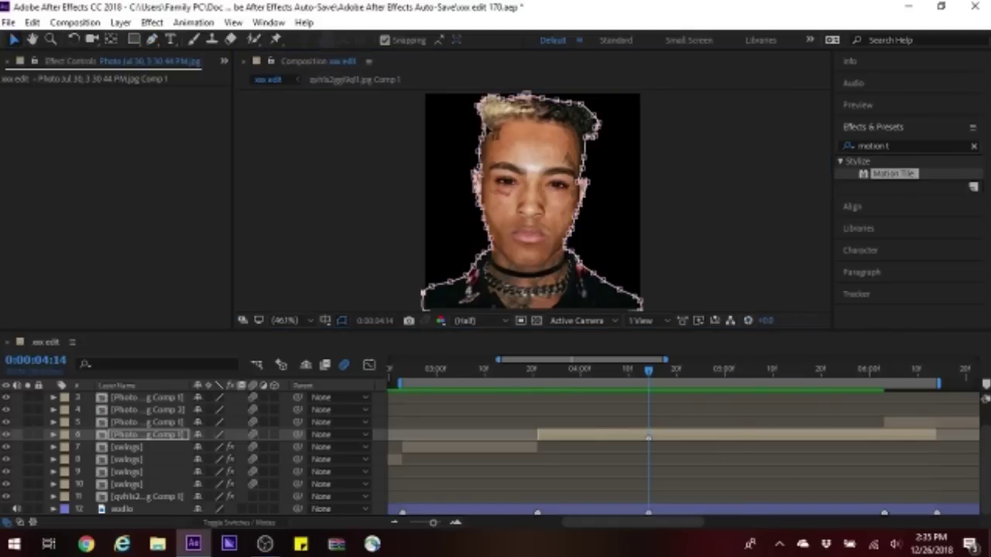
# Step: Feather the performer mask by 4 px and save the project
pyautogui.rightClick(485, 129)
pyautogui.moveTo(503, 62)
pyautogui.click(685, 105)
pyautogui.click(685, 105)
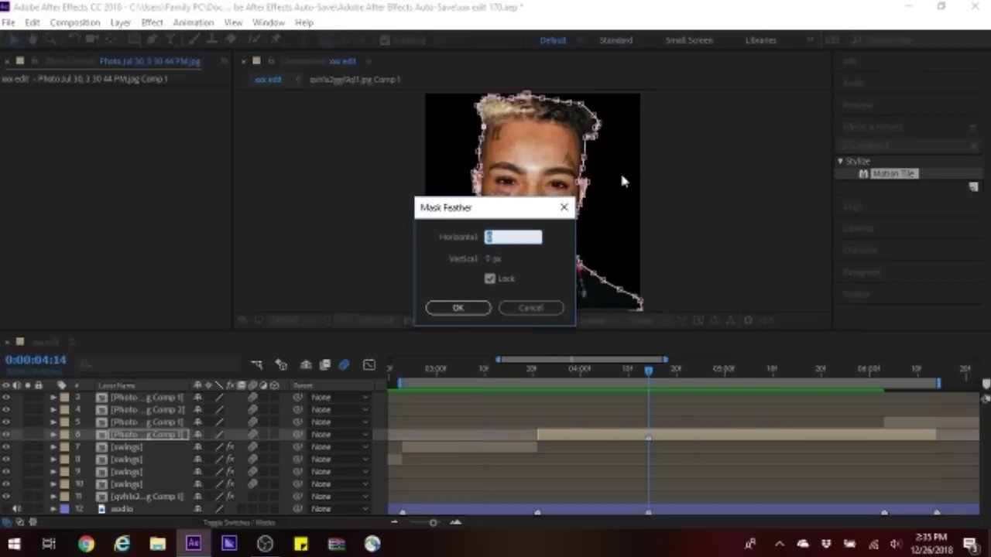
pyautogui.click(478, 306)
pyautogui.click(9, 21)
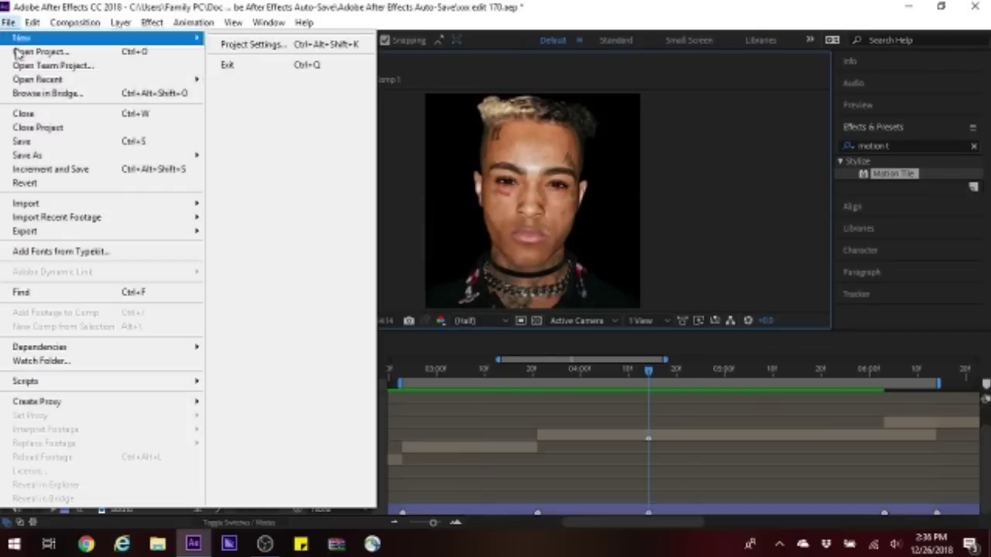
pyautogui.click(46, 144)
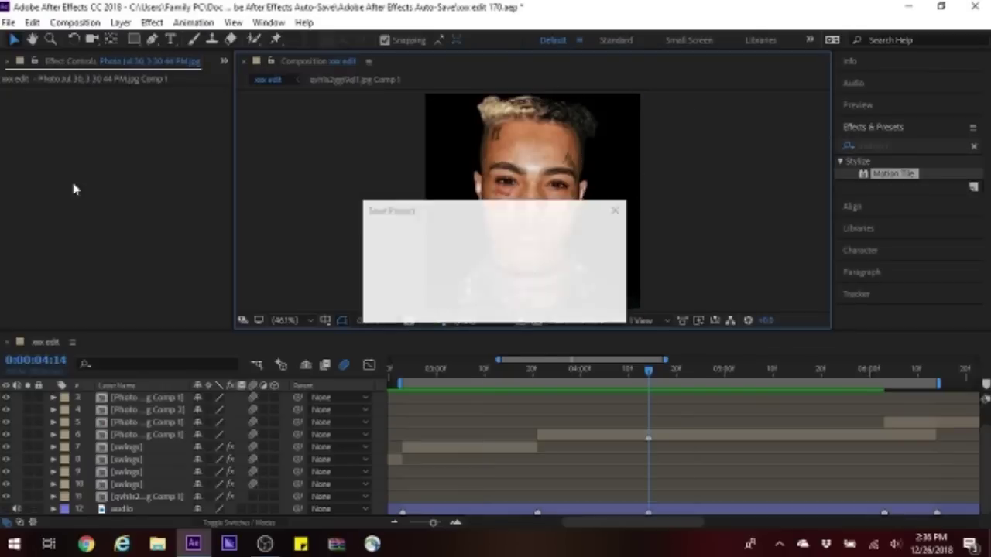
# Step: Duplicate the masked photo layer and delete Mask 1 from the copy
pyautogui.click(605, 439)
pyautogui.hotkey('ctrl', 'd')
pyautogui.click(602, 449)
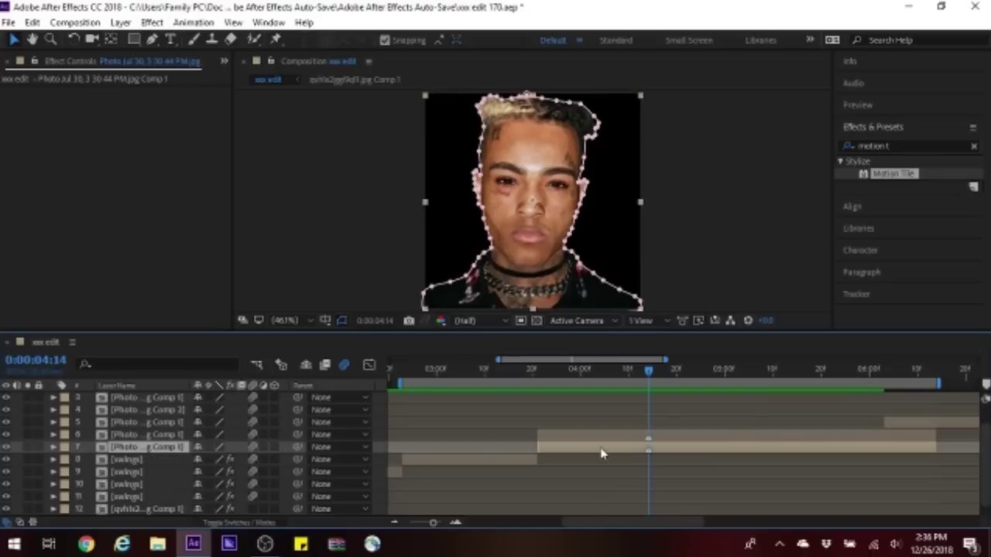
pyautogui.press('m')
pyautogui.click(154, 458)
pyautogui.press('Delete')
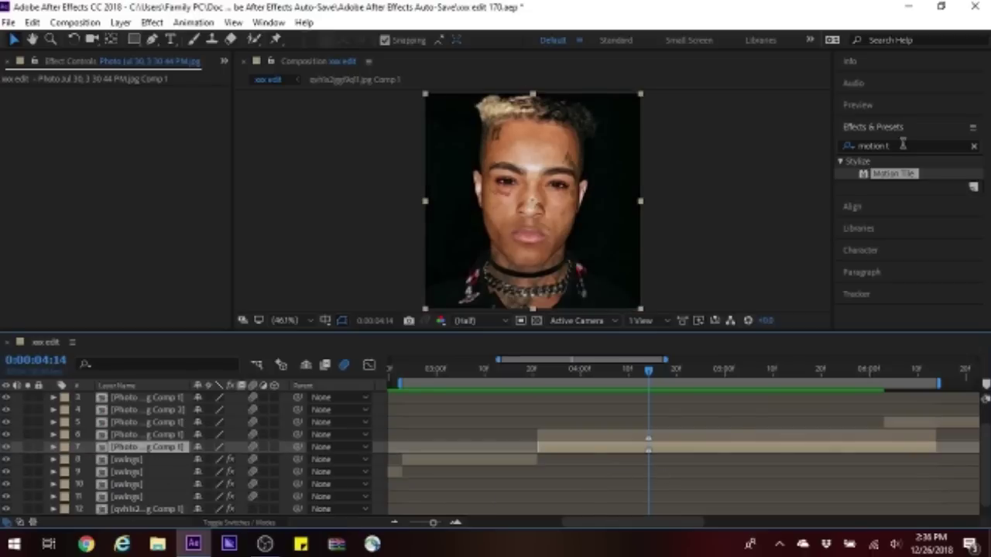
# Step: Apply Camera Lens Blur from the effects search to the unmasked copy
pyautogui.click(900, 146)
pyautogui.write('blur')
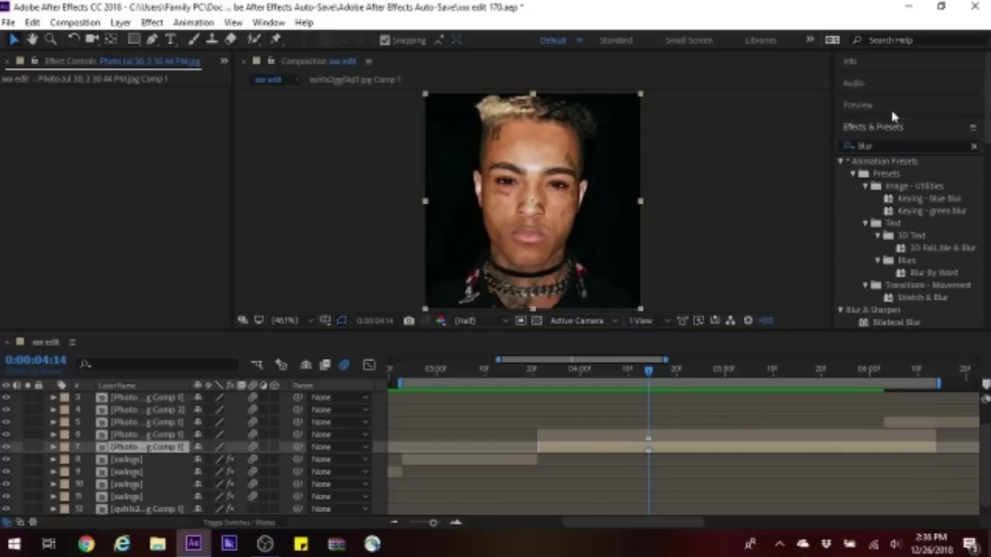
pyautogui.scroll(-3, 906, 224)
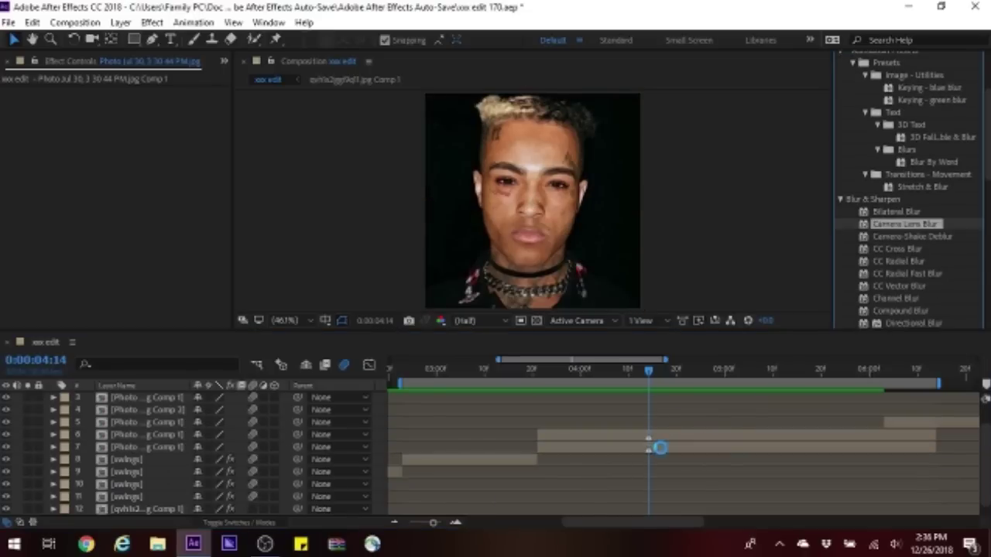
pyautogui.moveTo(906, 225); pyautogui.dragTo(660, 449)
pyautogui.scroll(-1, 220, 263)
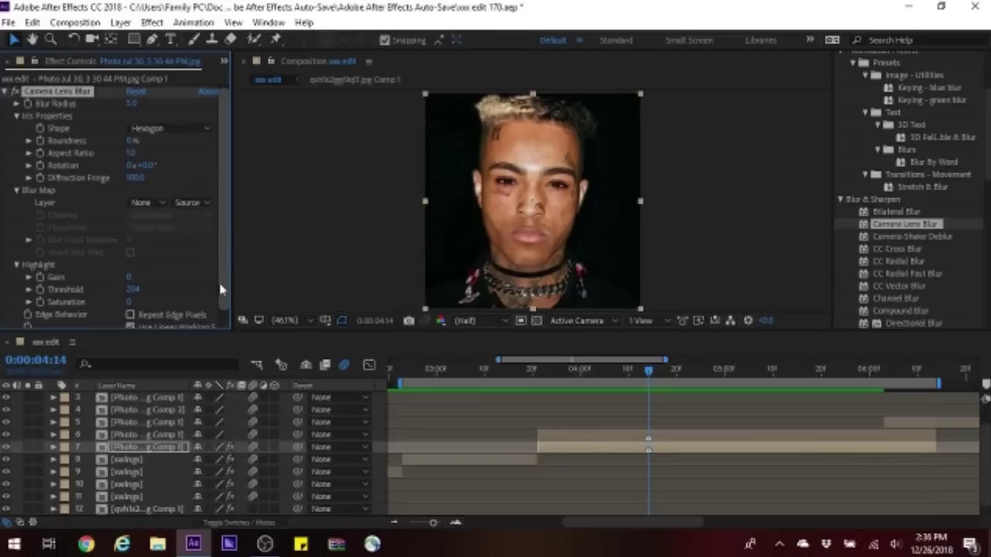
pyautogui.click(693, 436)
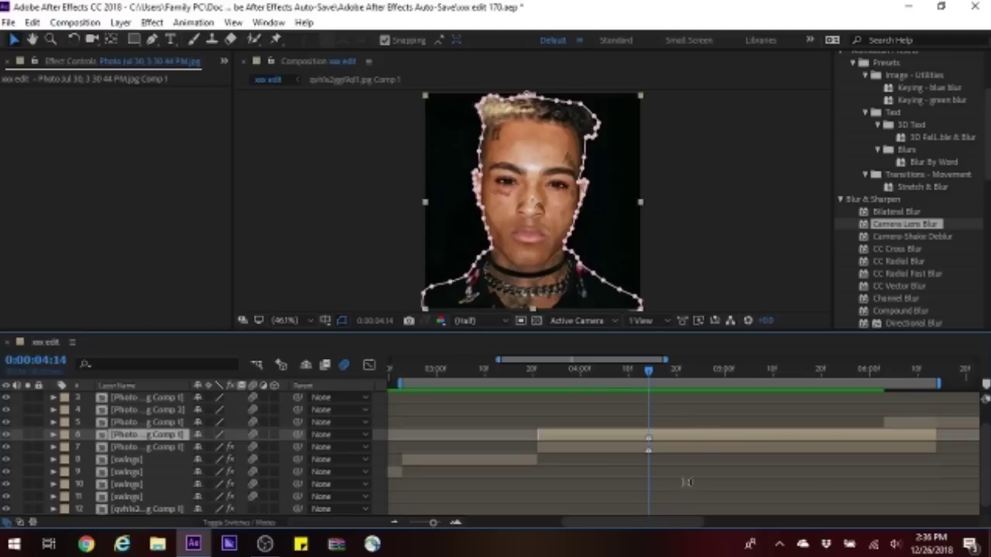
pyautogui.hotkey('ctrl', 'd')
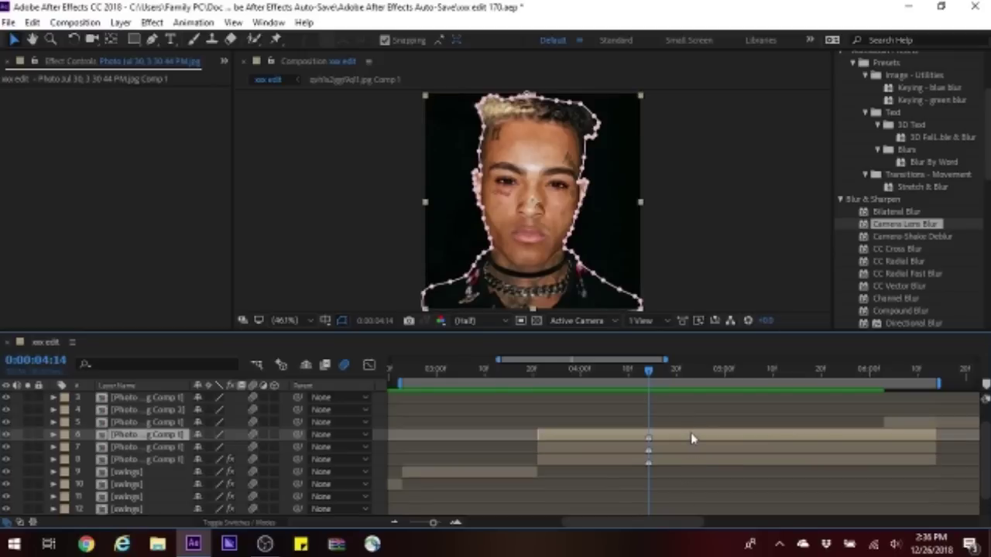
pyautogui.hotkey('ctrl', 'z')
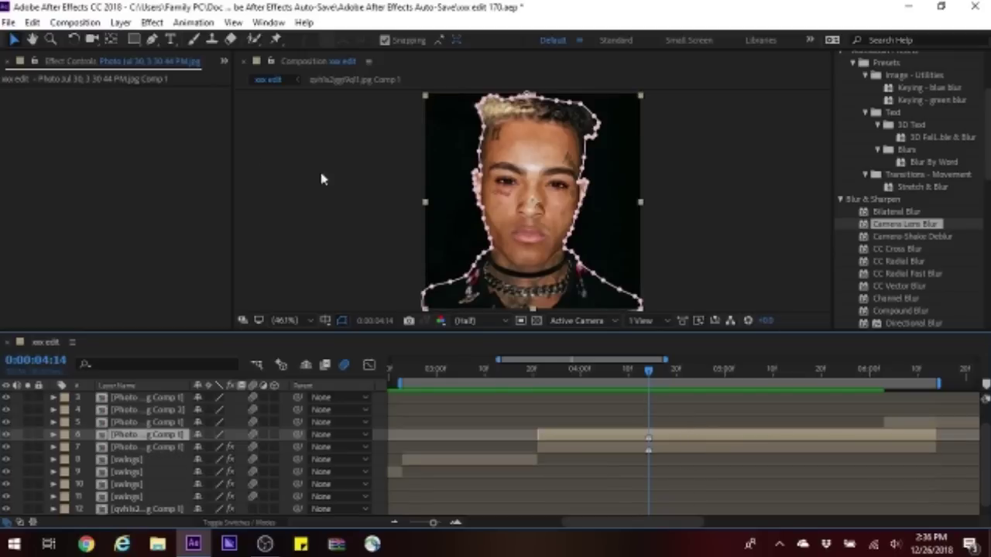
# Step: Place puppet pins on the performer's face and neck chain
pyautogui.click(278, 40)
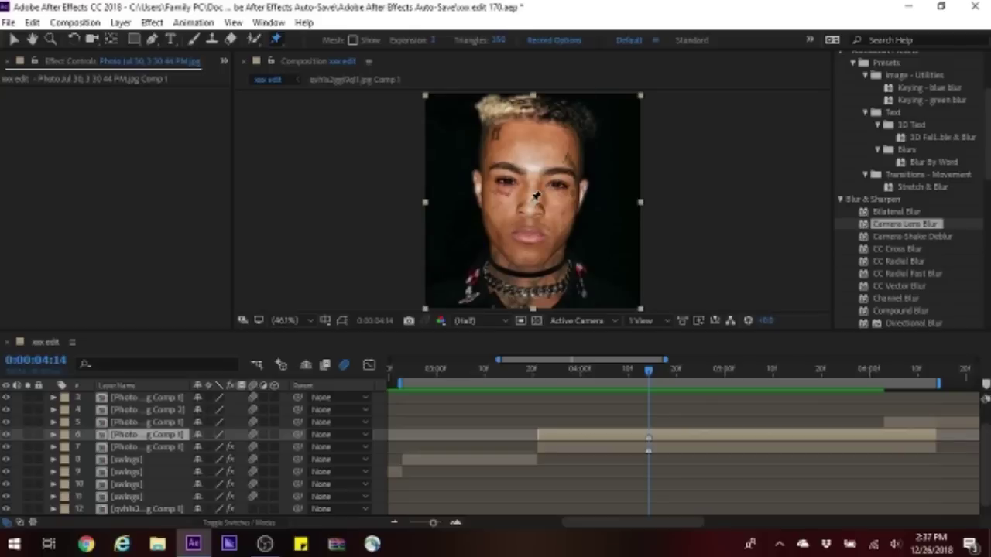
pyautogui.click(535, 205)
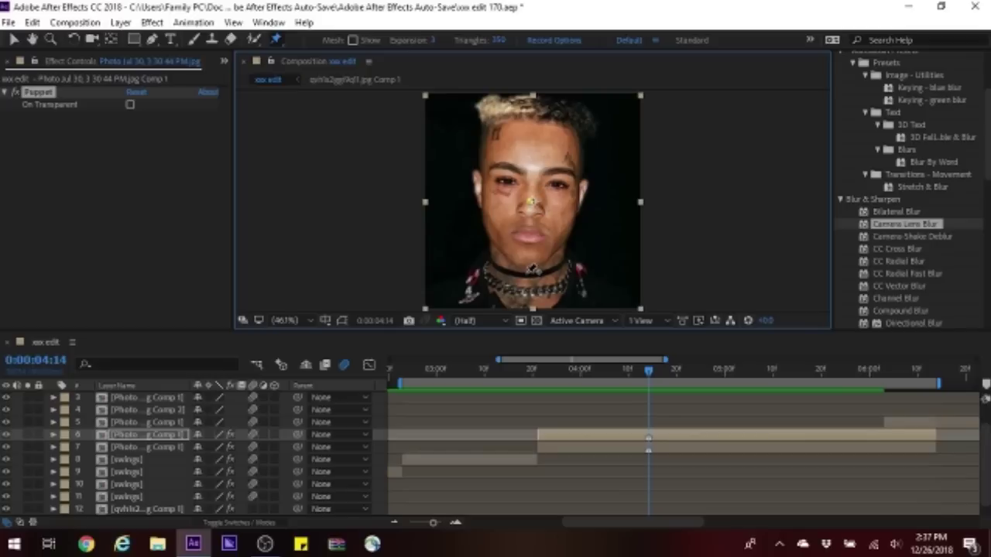
pyautogui.click(525, 272)
pyautogui.click(13, 41)
# Step: At 0:00:06:13, keyframe Puppet Pin 1 shifted slightly left to warp the face
pyautogui.press('u')
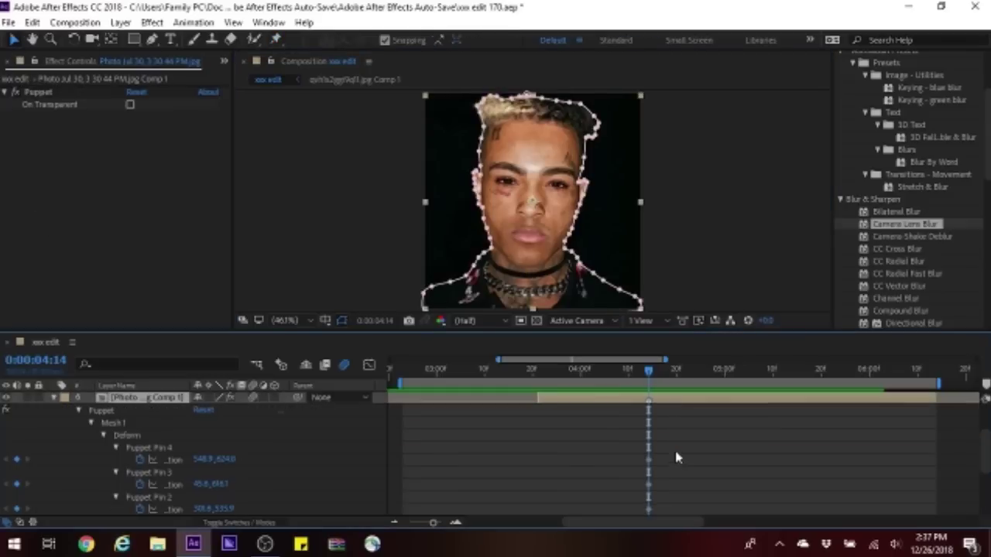
pyautogui.scroll(-1, 673, 444)
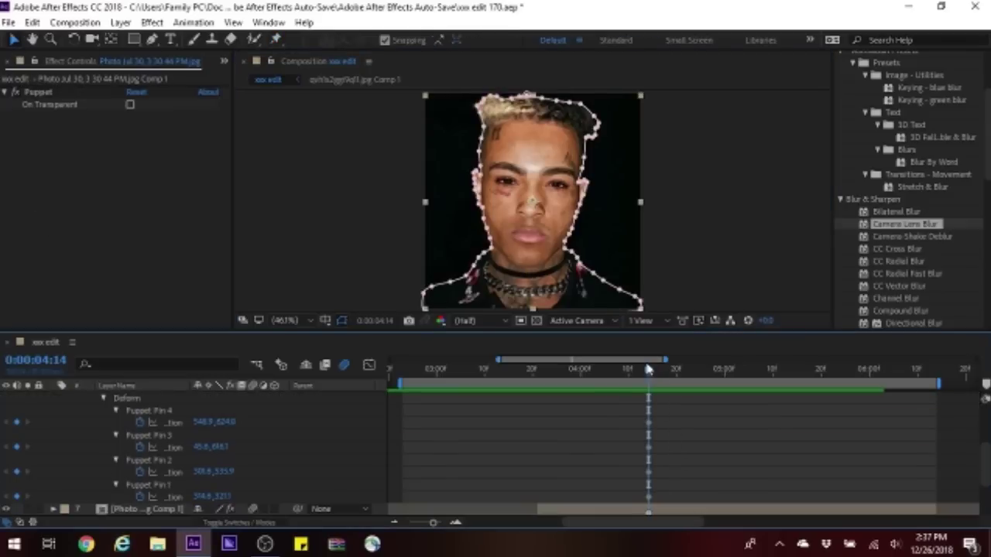
pyautogui.click(149, 486)
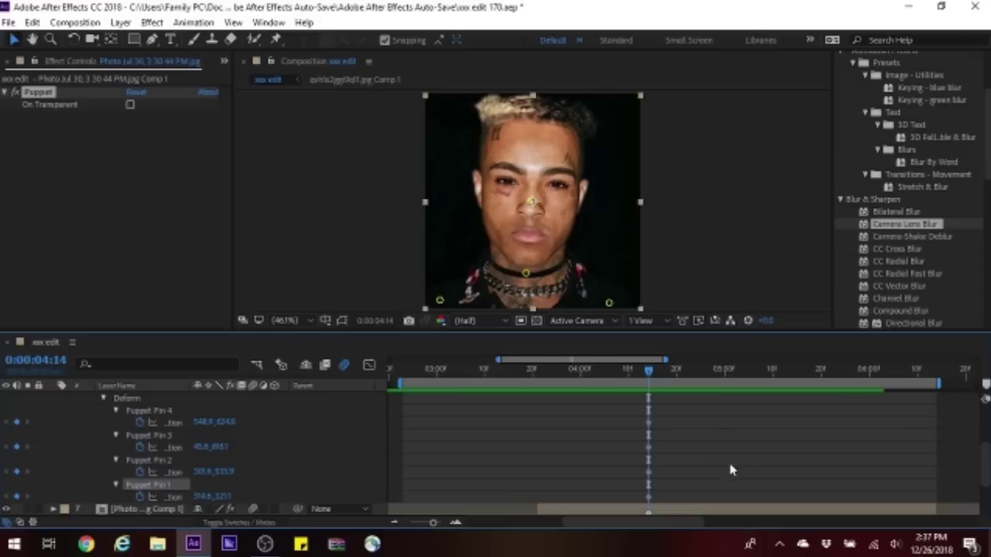
pyautogui.click(934, 378)
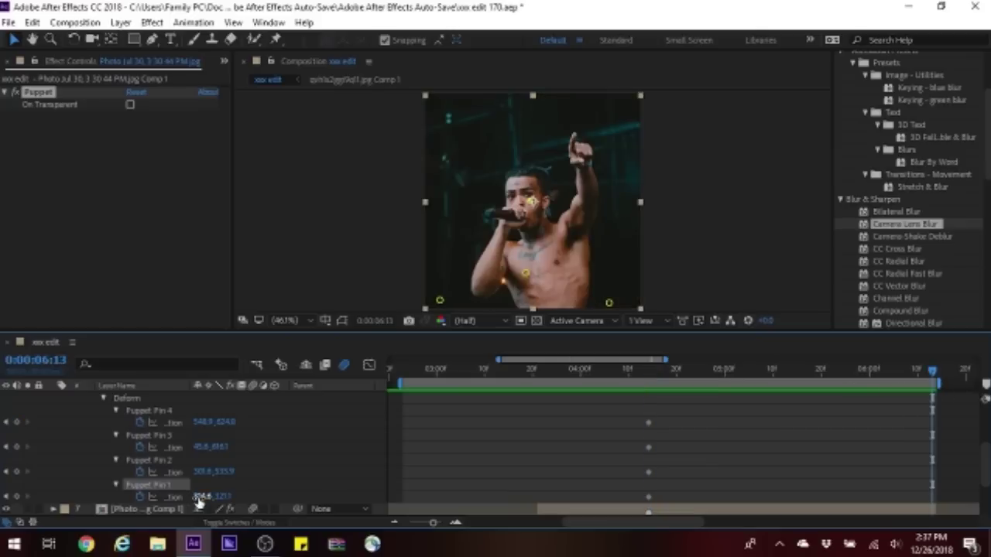
pyautogui.scroll(5, 692, 445)
pyautogui.click(6, 449)
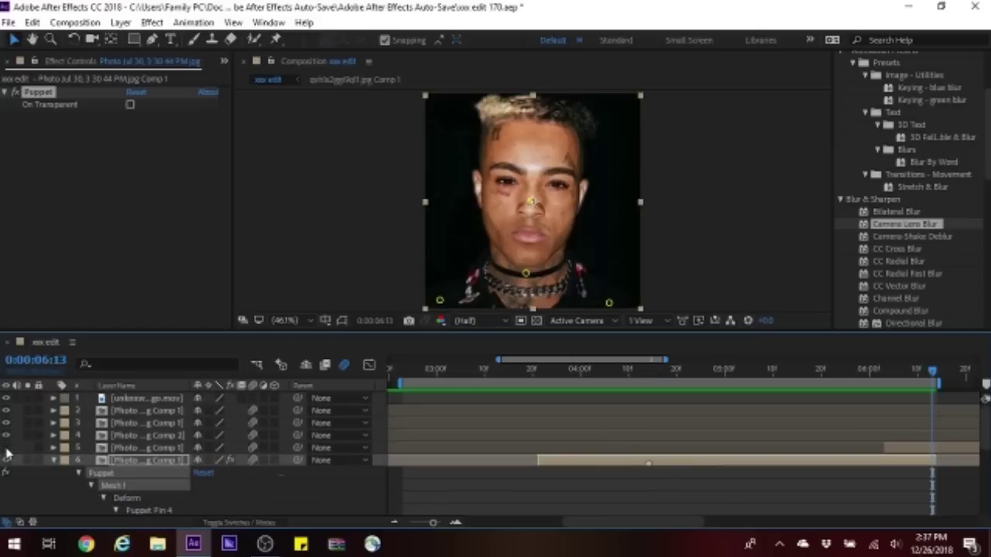
pyautogui.scroll(-1, 852, 465)
pyautogui.scroll(-2, 851, 464)
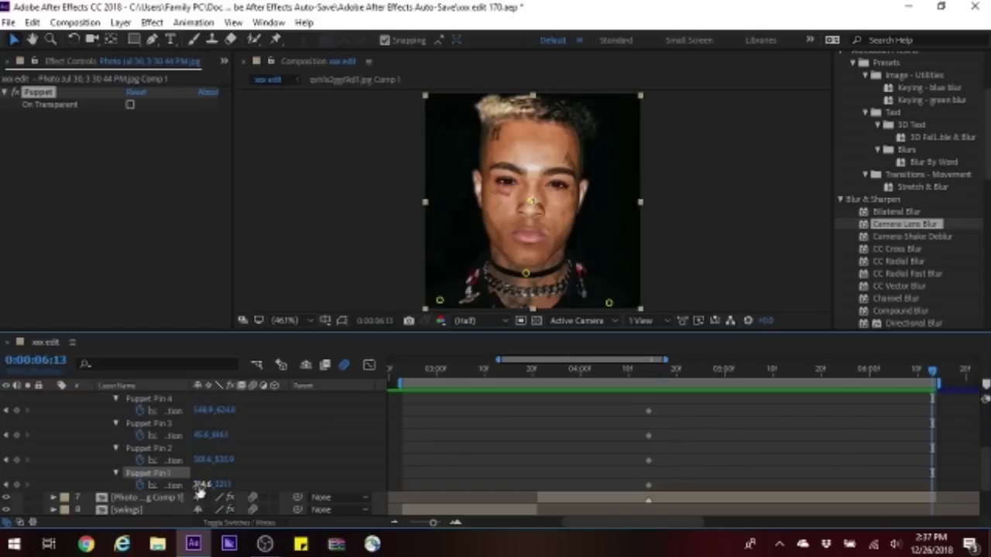
pyautogui.moveTo(205, 486); pyautogui.dragTo(179, 485)
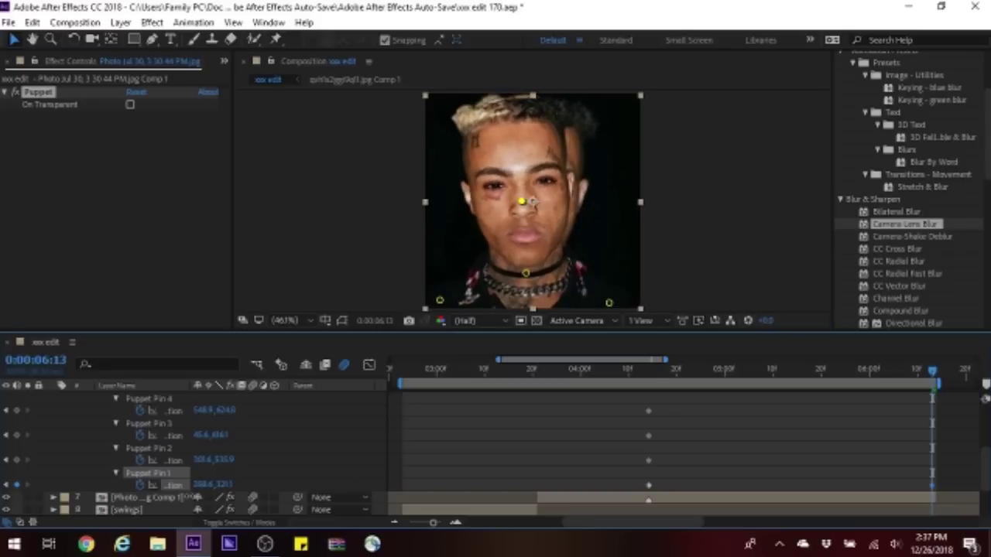
pyautogui.moveTo(531, 201); pyautogui.dragTo(521, 201)
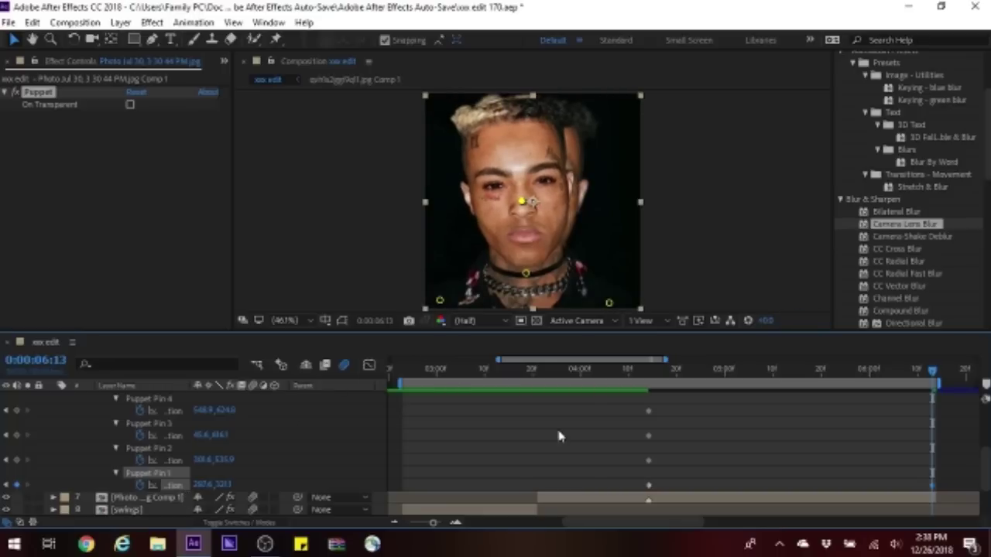
pyautogui.moveTo(522, 201); pyautogui.dragTo(519, 202)
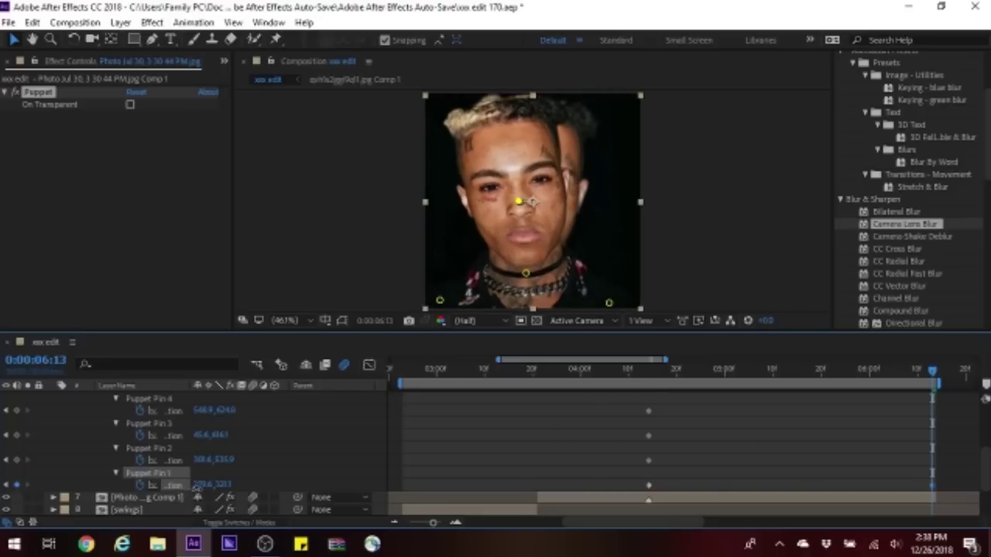
# Step: Collapse the pin properties and preview the face-warp animation
pyautogui.scroll(2, 318, 432)
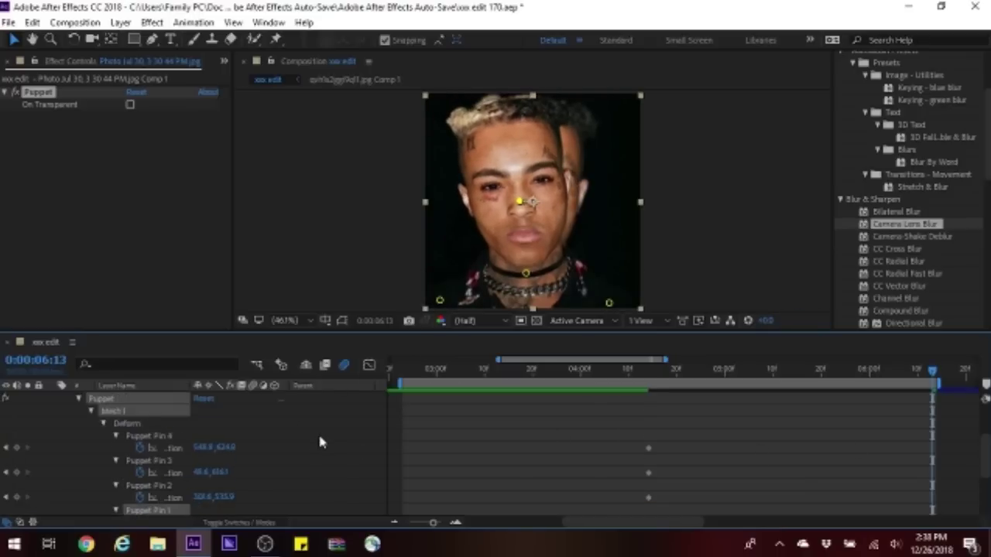
pyautogui.scroll(5, 318, 432)
pyautogui.click(53, 461)
pyautogui.press('space')
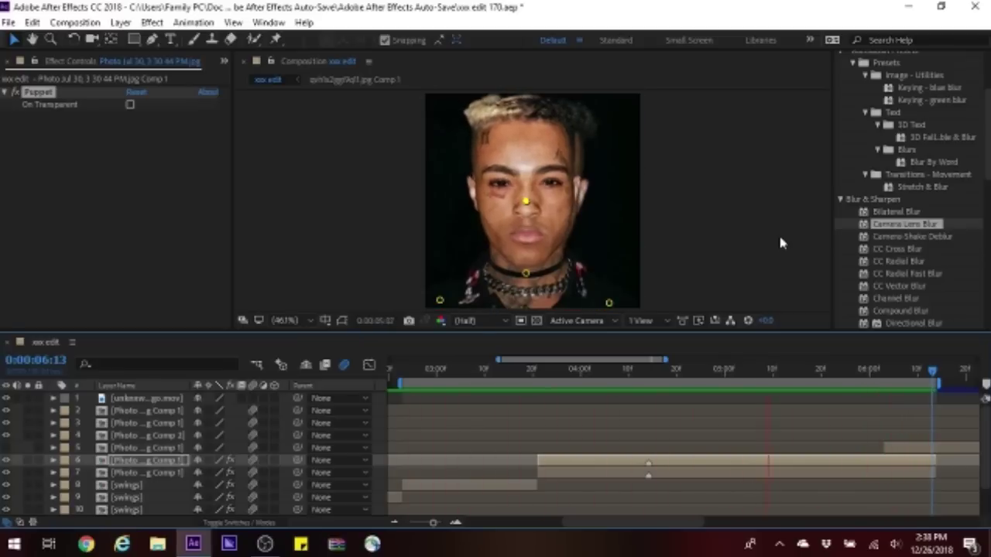
pyautogui.click(651, 379)
# Step: Duplicate the puppet-pinned portrait layer twice
pyautogui.click(693, 466)
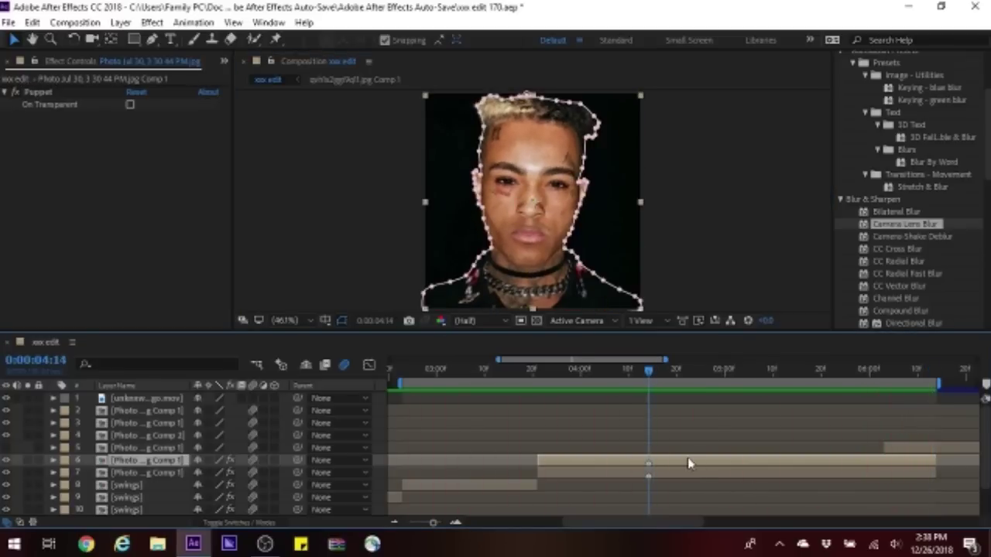
pyautogui.hotkey('ctrl', 'd')
pyautogui.hotkey('ctrl', 'd')
pyautogui.click(686, 474)
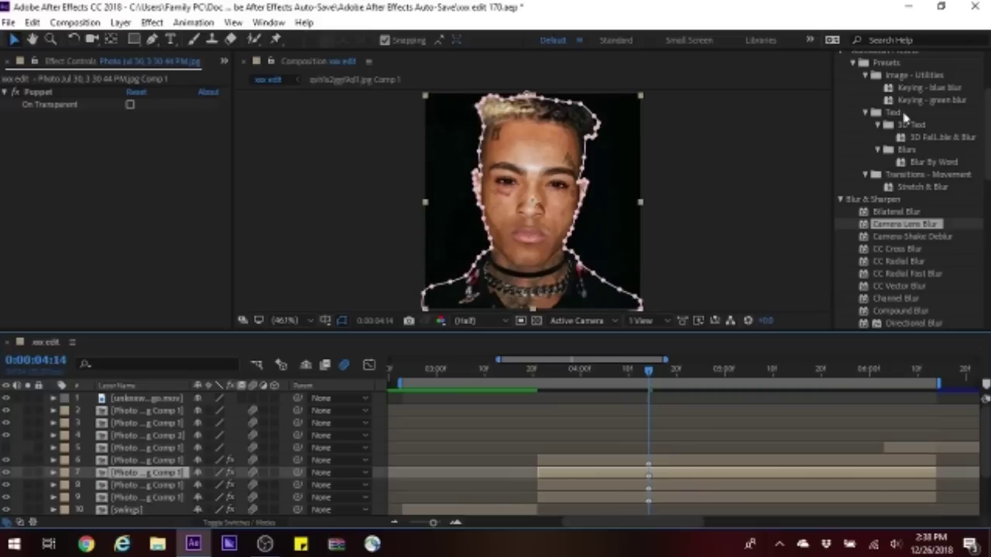
pyautogui.click(906, 94)
# Step: Apply Invert to the portrait copy and reveal Position on both copy layers
pyautogui.write('invert')
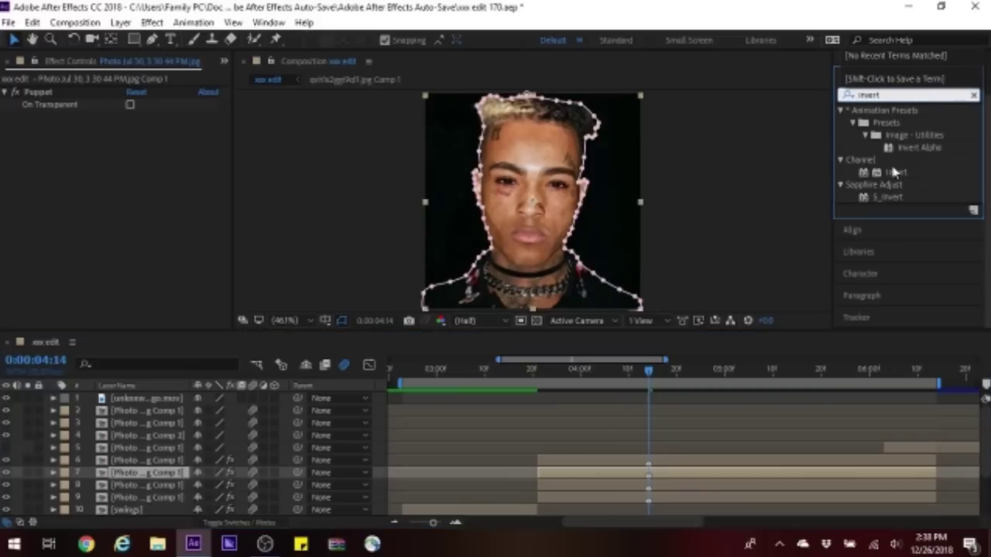
pyautogui.moveTo(895, 172); pyautogui.dragTo(664, 474)
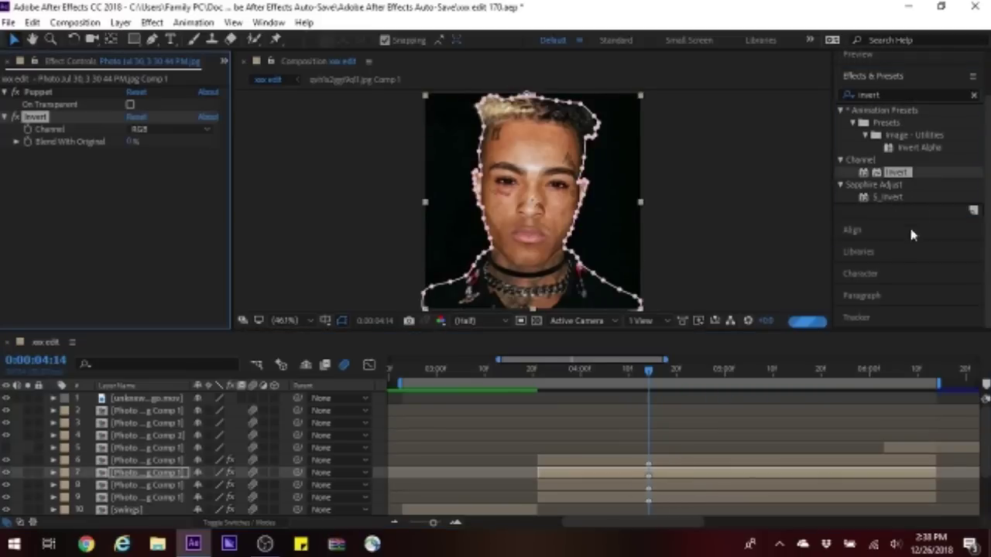
pyautogui.click(691, 495)
pyautogui.click(683, 475)
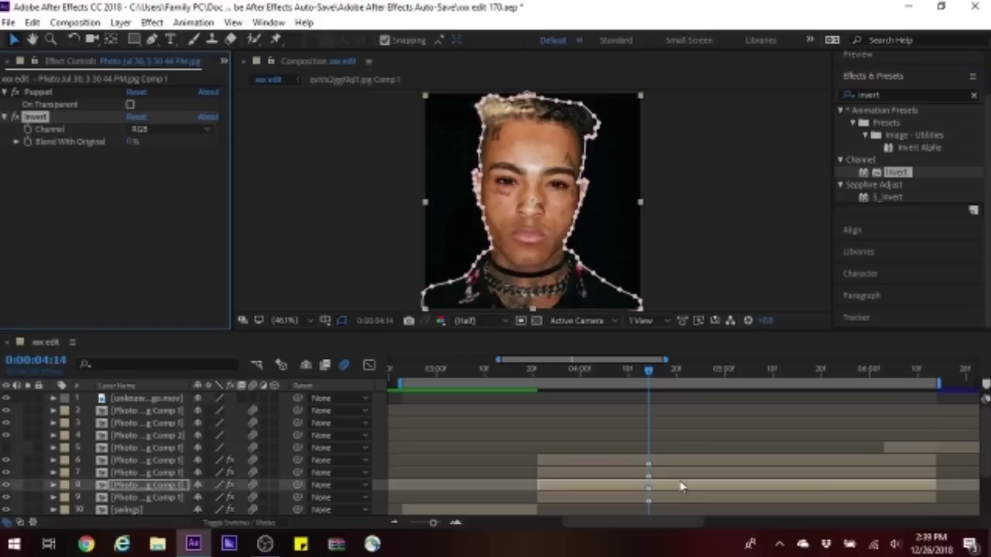
pyautogui.press('p')
pyautogui.click(137, 496)
pyautogui.press('p')
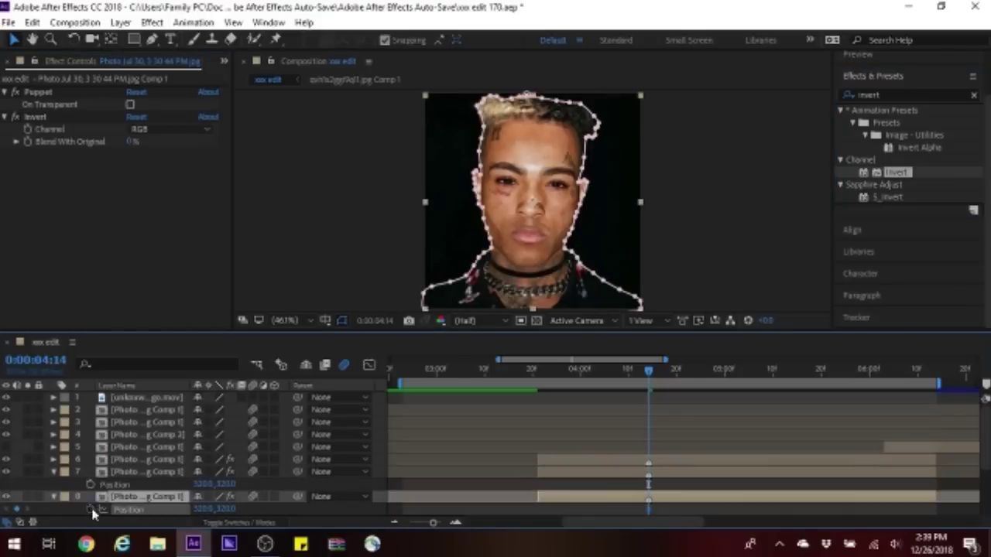
# Step: Easy Ease the Position keyframes, then at 0:00:05:13 slide one copy left, the other right
pyautogui.scroll(-1, 697, 500)
pyautogui.moveTo(664, 478); pyautogui.dragTo(641, 442)
pyautogui.rightClick(648, 449)
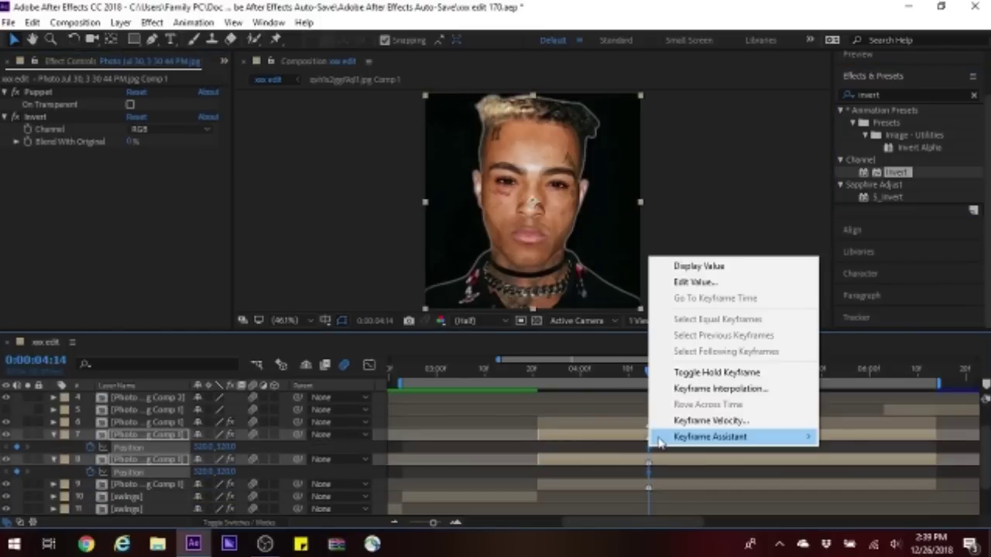
pyautogui.moveTo(735, 437)
pyautogui.click(467, 342)
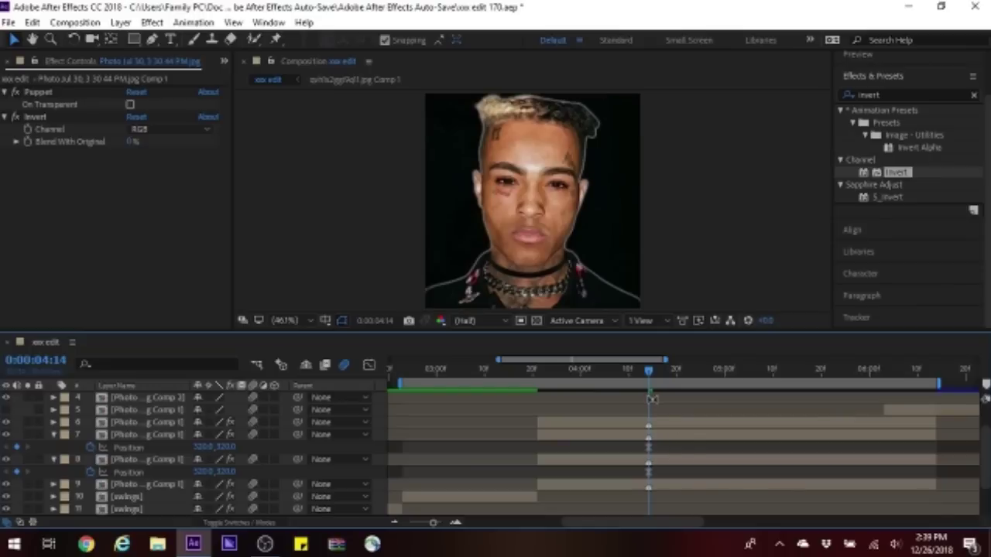
pyautogui.moveTo(648, 375); pyautogui.dragTo(788, 477)
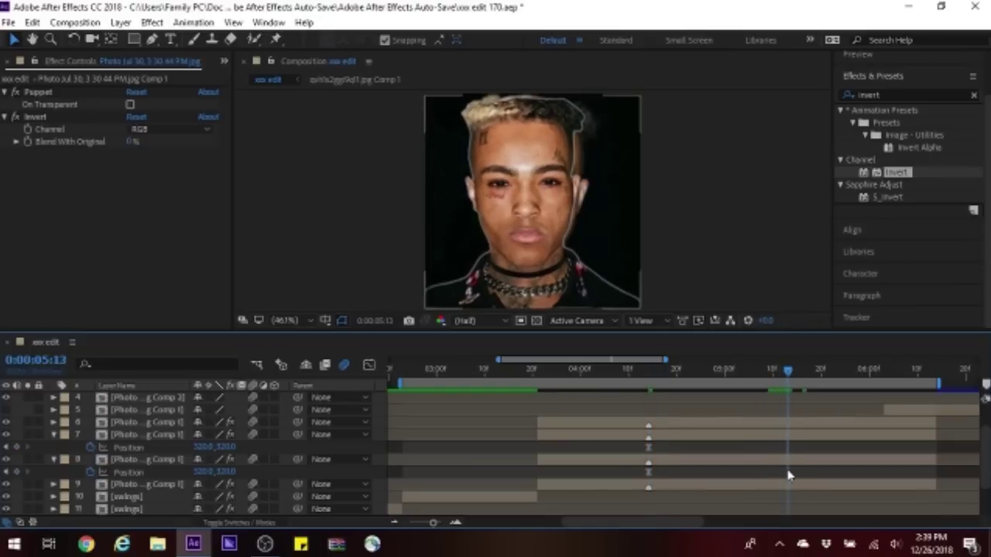
pyautogui.moveTo(205, 452); pyautogui.dragTo(143, 496)
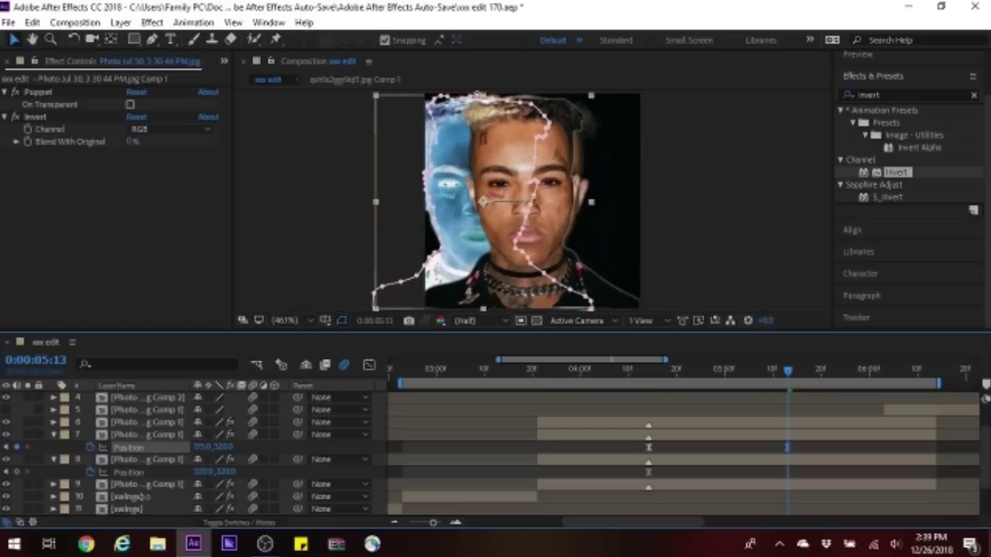
pyautogui.moveTo(203, 472); pyautogui.dragTo(359, 471)
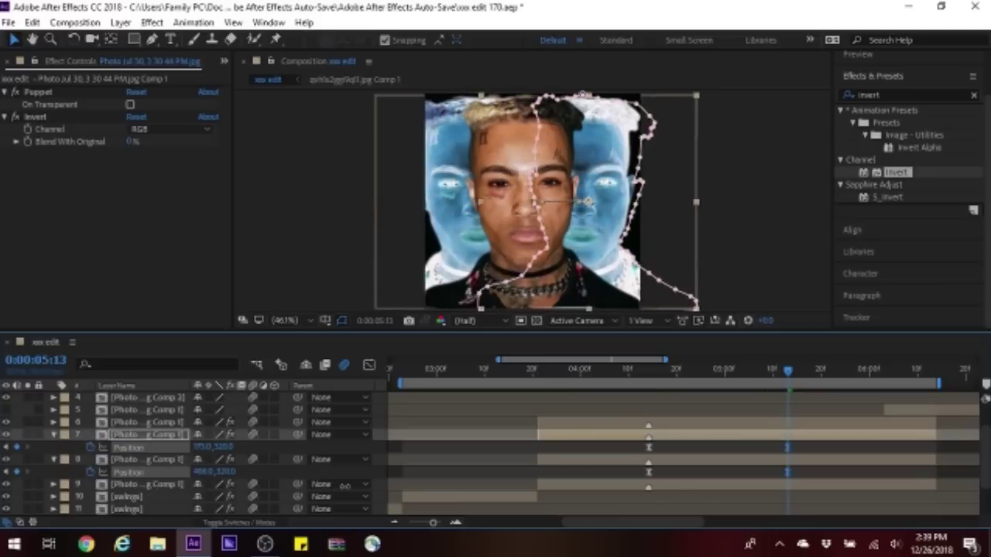
# Step: In the Graph Editor's speed graph, steepen both inverted copies' Position speed curves
pyautogui.click(373, 363)
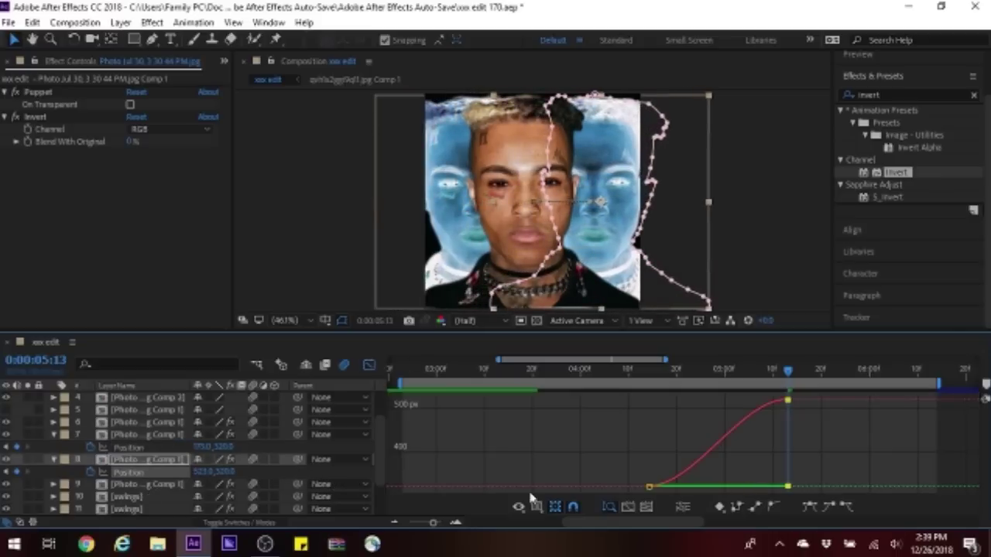
pyautogui.click(536, 507)
pyautogui.click(573, 368)
pyautogui.moveTo(673, 491)
pyautogui.mouseDown()
pyautogui.moveTo(673, 504)
pyautogui.moveTo(765, 490)
pyautogui.mouseUp()
pyautogui.click(482, 482)
# Step: Switch the graph back to values, close the Graph Editor and preview the animation
pyautogui.click(536, 507)
pyautogui.click(586, 352)
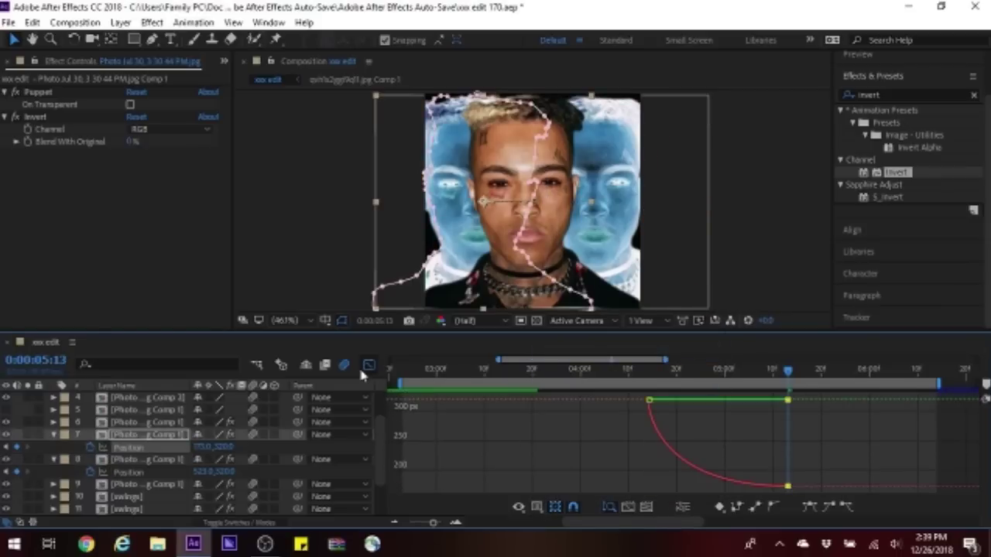
pyautogui.click(368, 365)
pyautogui.press('space')
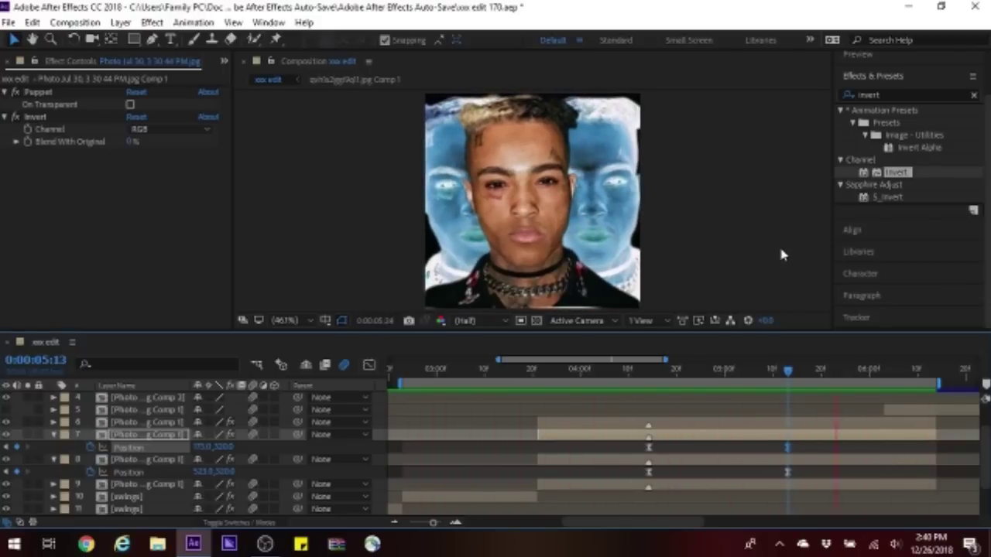
# Step: Save the project and collapse both copy layers' properties at 0:00:03:21
pyautogui.click(8, 22)
pyautogui.click(32, 140)
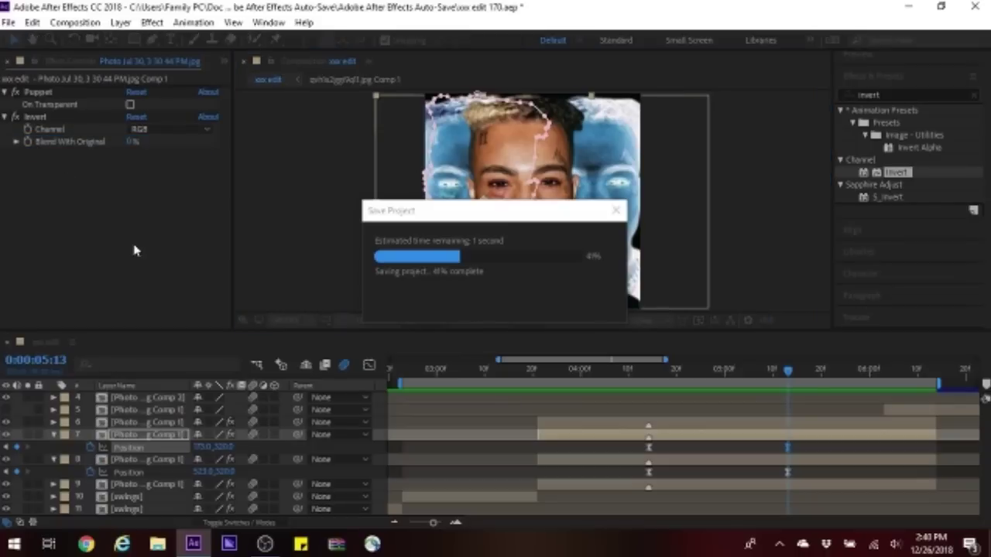
pyautogui.click(54, 438)
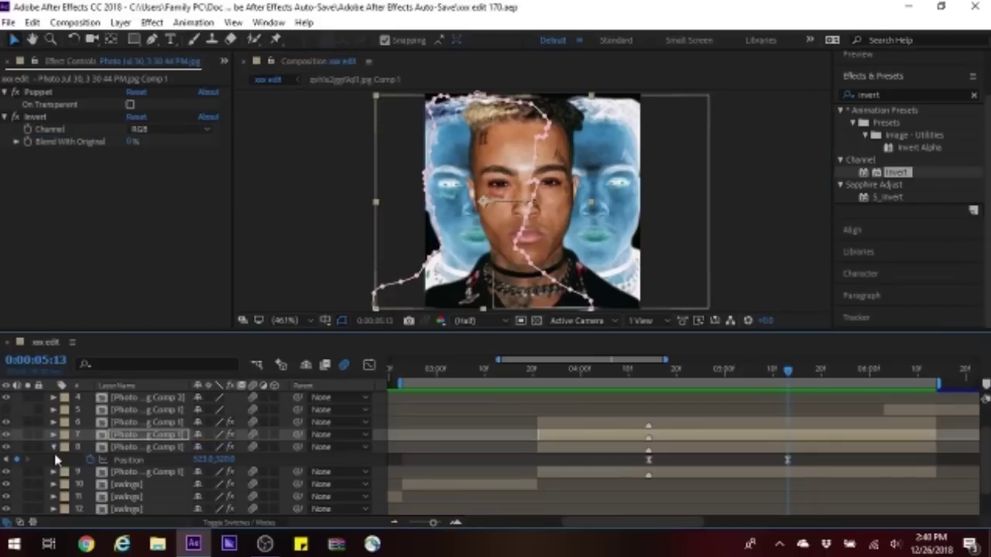
pyautogui.click(54, 446)
pyautogui.moveTo(524, 370); pyautogui.dragTo(538, 370)
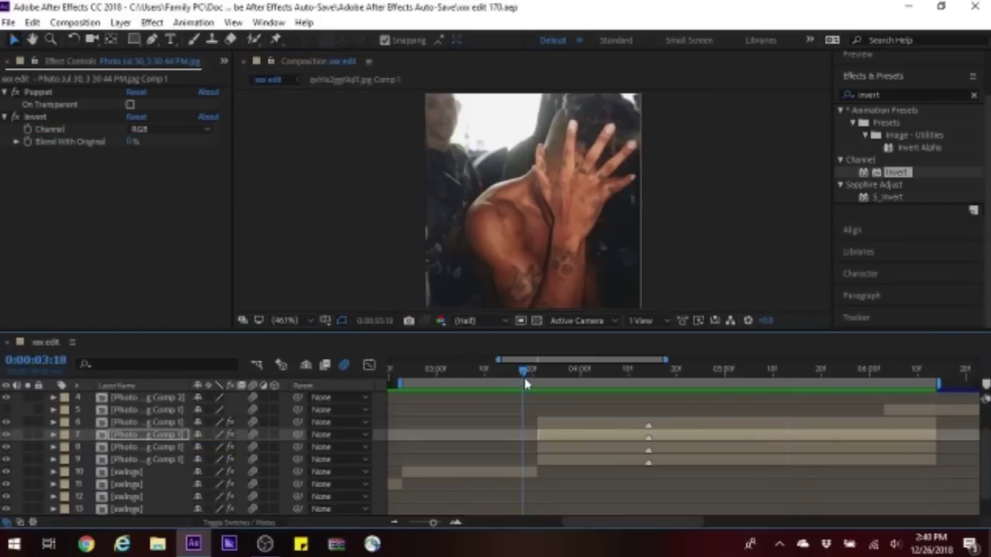
# Step: Pre-compose layers 6–9 into Pre-comp 1, moving all attributes
pyautogui.click(591, 425)
pyautogui.keyDown('shift'); pyautogui.click(590, 463); pyautogui.keyUp('shift')
pyautogui.rightClick(591, 465)
pyautogui.click(615, 472)
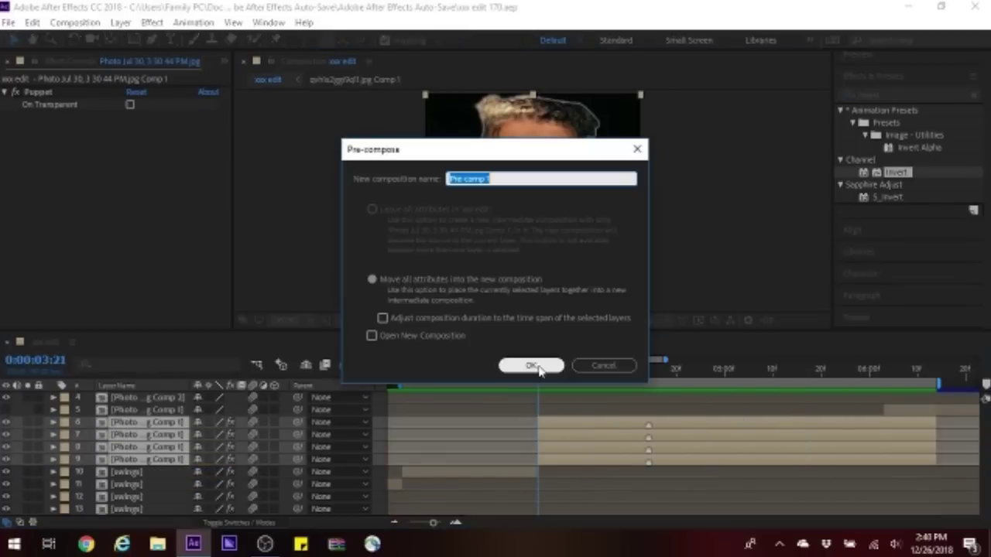
pyautogui.click(531, 364)
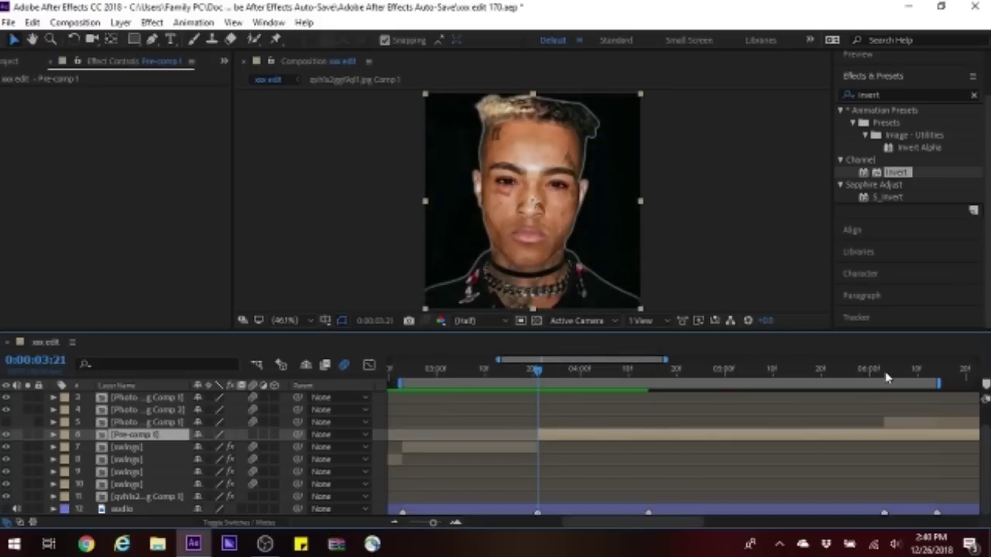
pyautogui.click(934, 380)
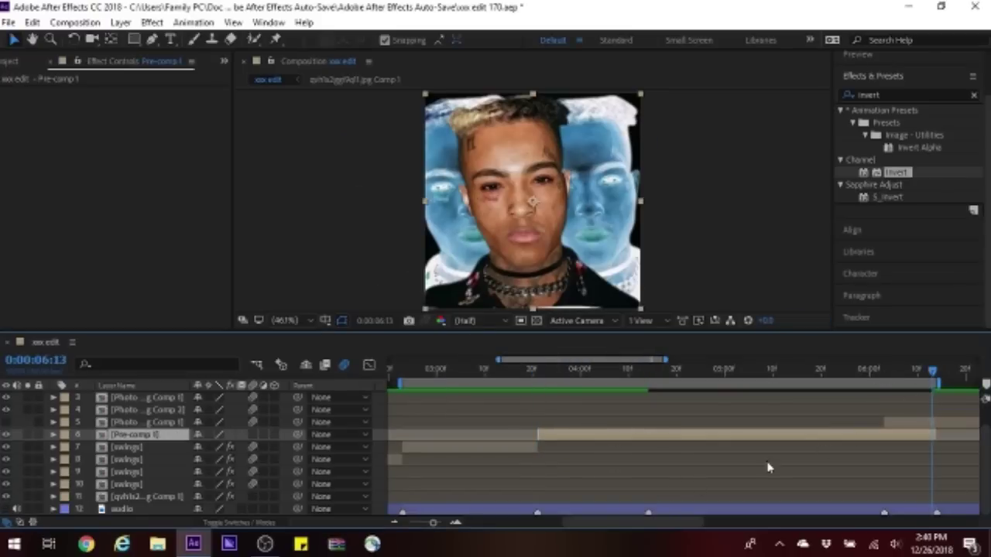
pyautogui.click(539, 380)
# Step: Apply Motion Tile to Pre-comp 1 with output width and height 300 and mirrored edges
pyautogui.click(914, 93)
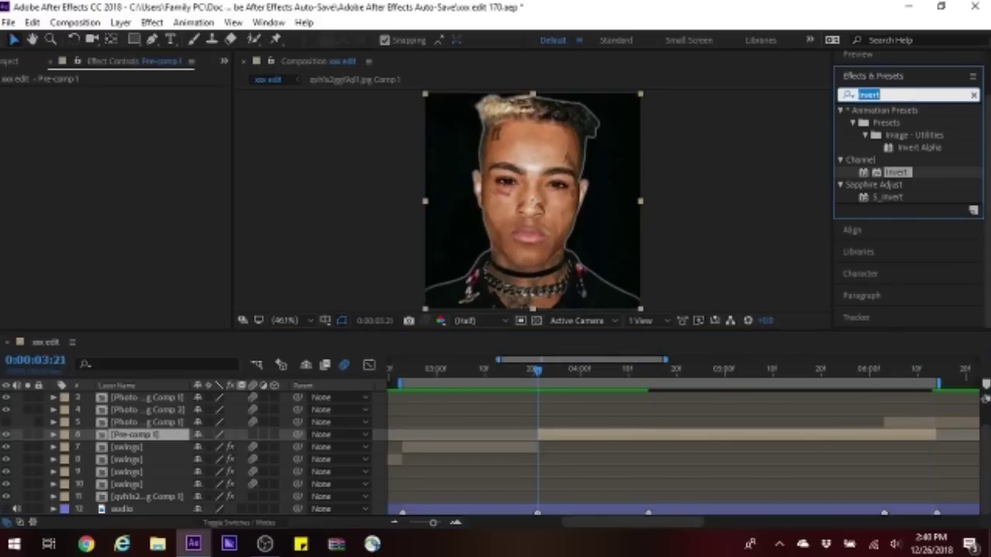
pyautogui.write('mo')
pyautogui.click(910, 13)
pyautogui.moveTo(891, 174); pyautogui.dragTo(617, 436)
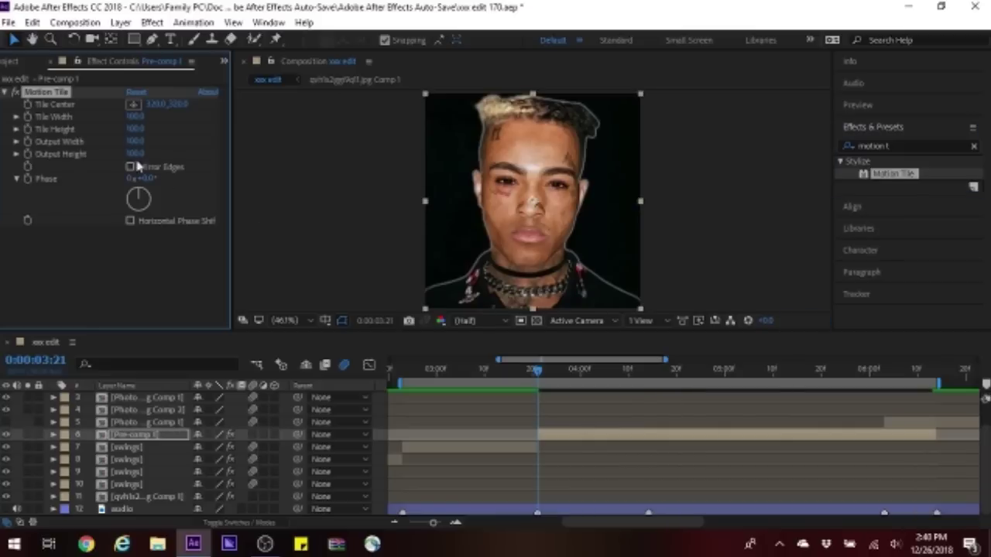
pyautogui.write('3')
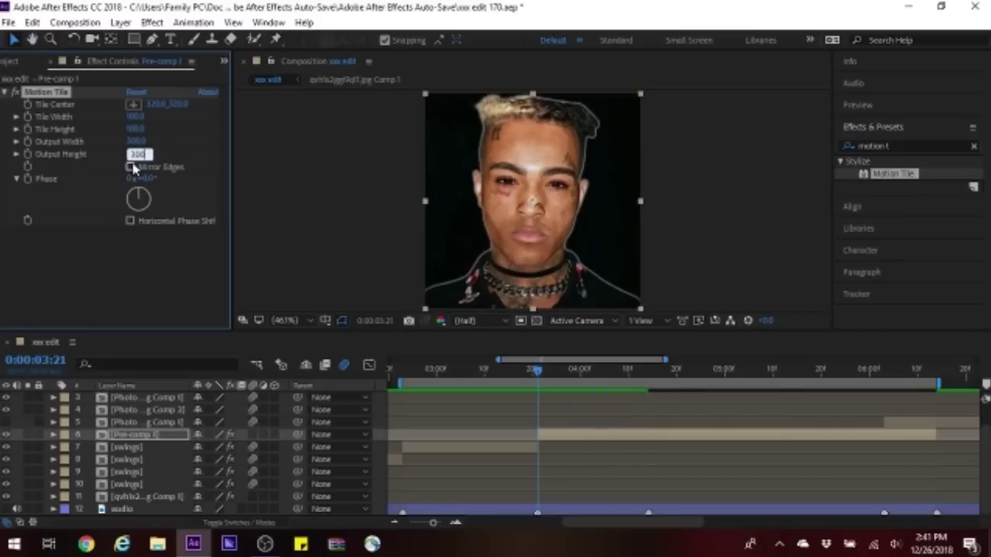
# Step: Scrub the swings clip, return to 0:00:03:20 and preview it
pyautogui.click(494, 449)
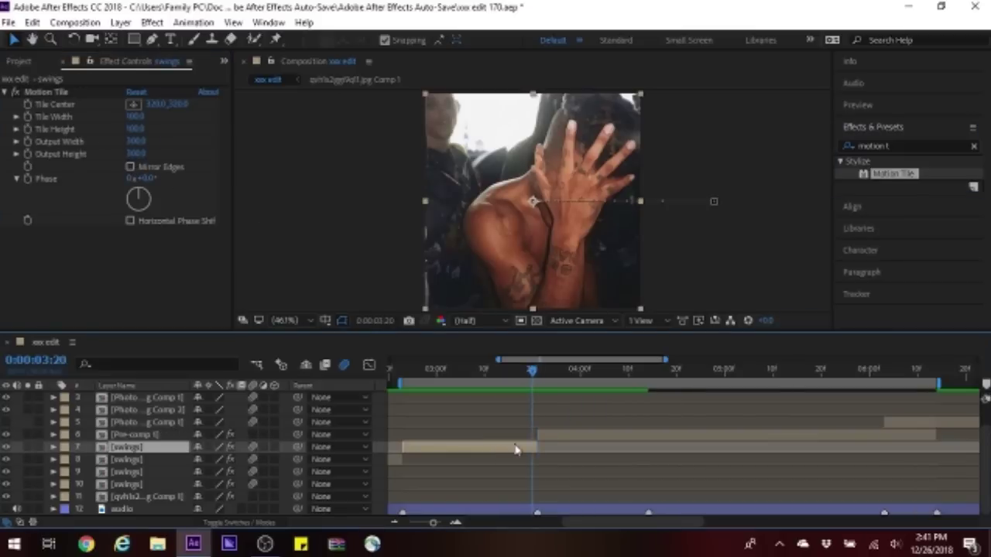
pyautogui.moveTo(403, 373)
pyautogui.mouseDown()
pyautogui.moveTo(531, 509)
pyautogui.moveTo(563, 465)
pyautogui.mouseUp()
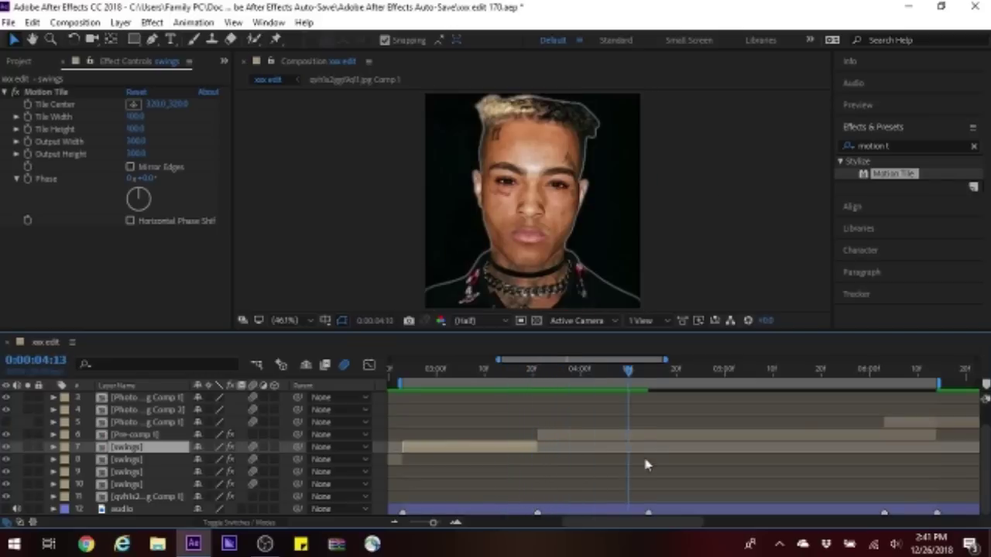
pyautogui.moveTo(647, 465); pyautogui.dragTo(527, 481)
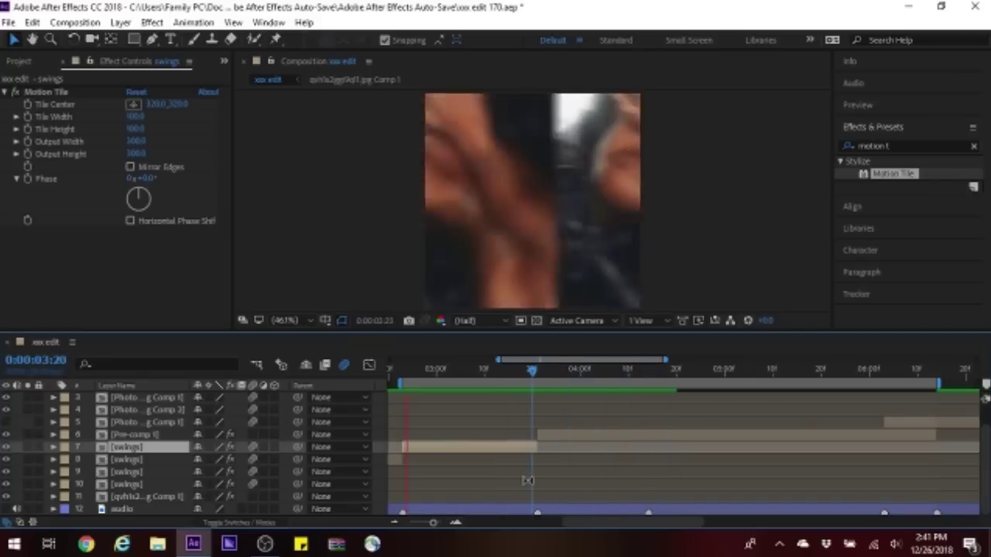
pyautogui.press('space')
pyautogui.press('space')
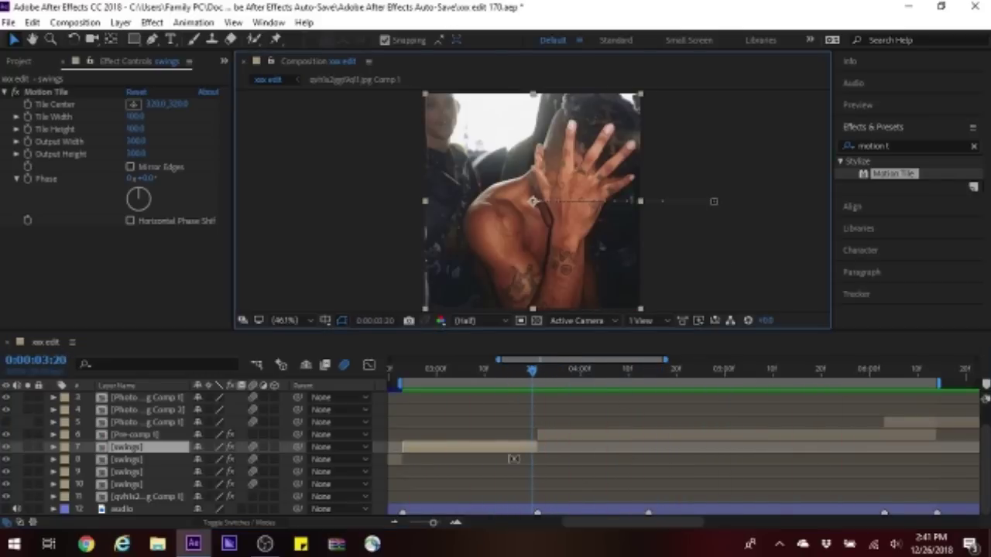
# Step: Keyframe the swings layer's Scale with Easy Ease and set it to 280%
pyautogui.press('s')
pyautogui.click(91, 459)
pyautogui.rightClick(535, 468)
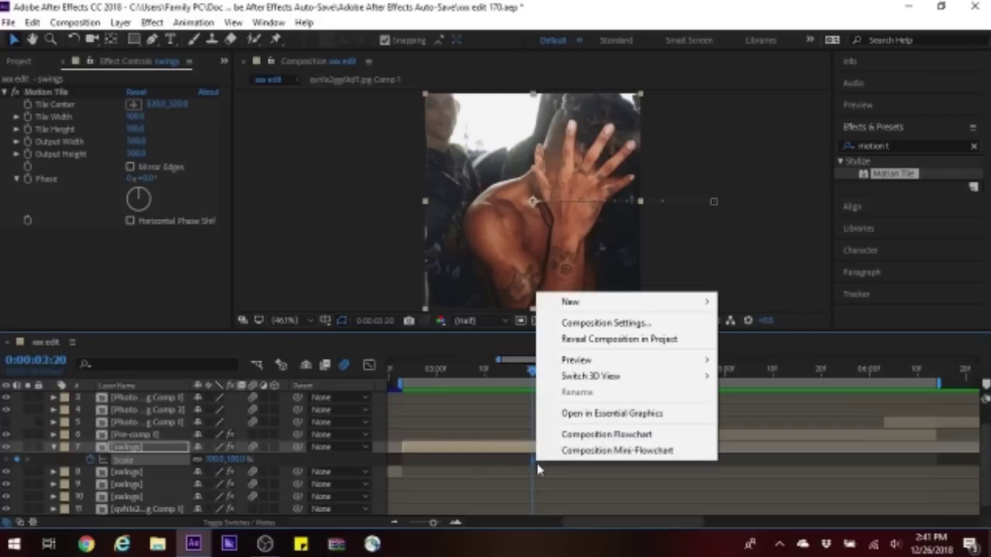
pyautogui.rightClick(532, 461)
pyautogui.moveTo(615, 449)
pyautogui.click(735, 353)
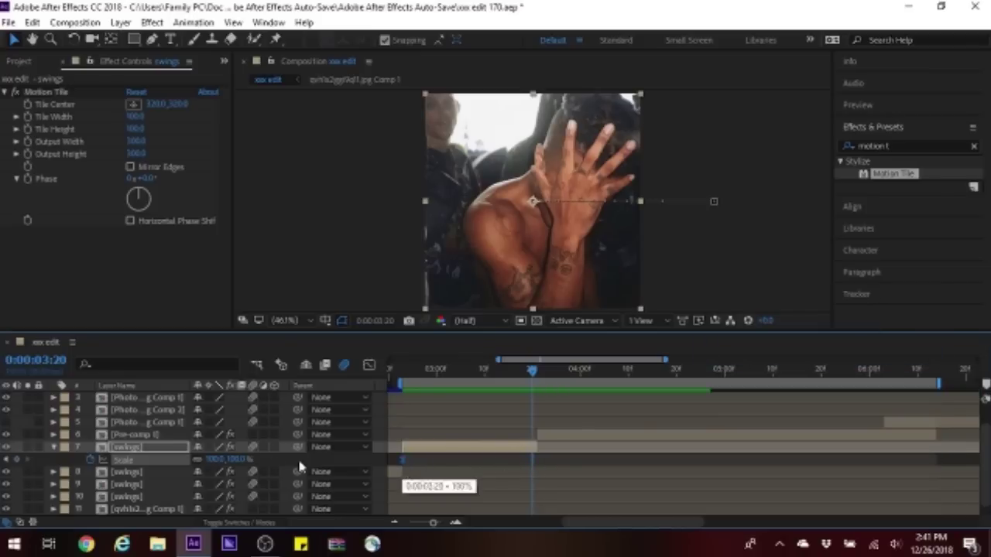
pyautogui.click(240, 459)
pyautogui.press('Return')
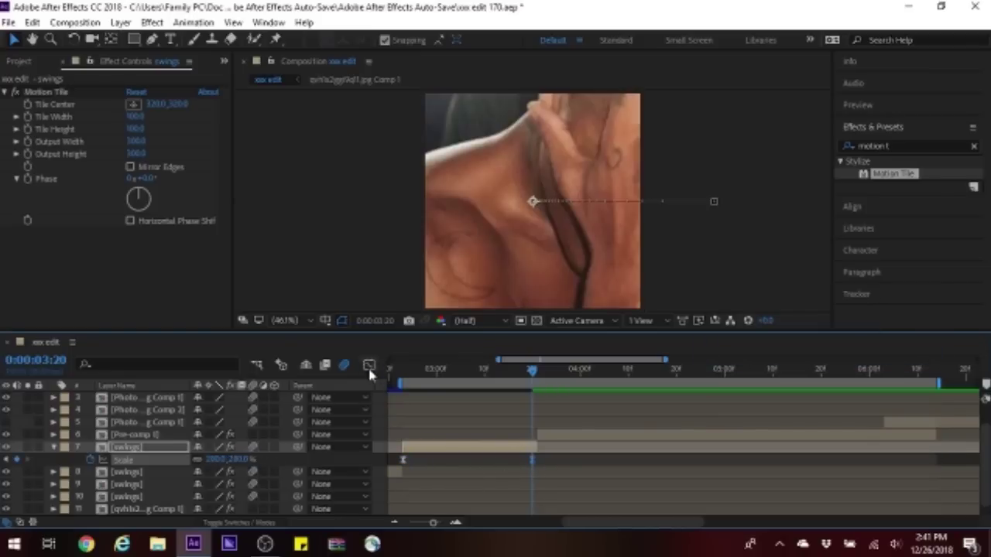
pyautogui.click(368, 364)
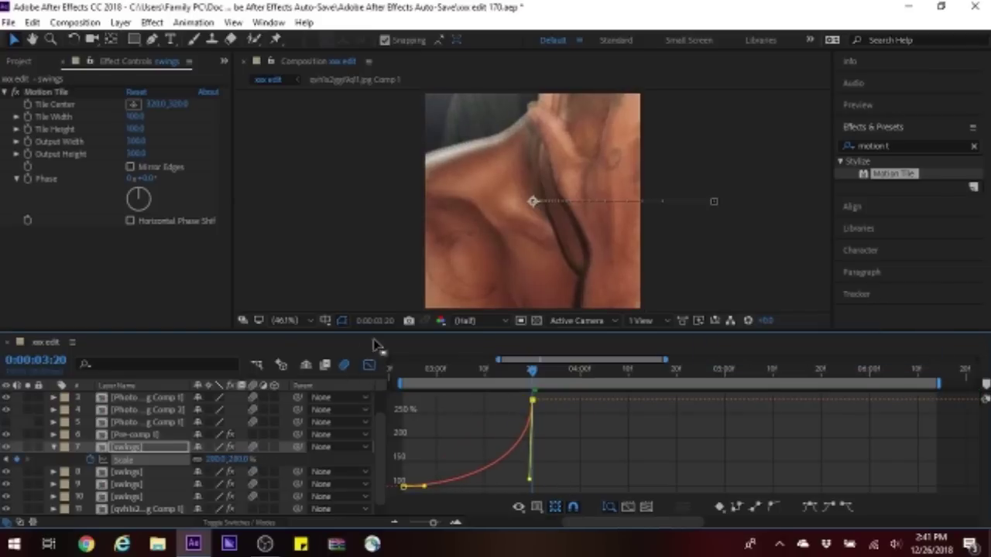
pyautogui.click(369, 365)
pyautogui.click(579, 434)
# Step: Keyframe Pre-comp 1's Scale, give the keyframe Easy Ease, and move it later in time
pyautogui.press('s')
pyautogui.click(91, 446)
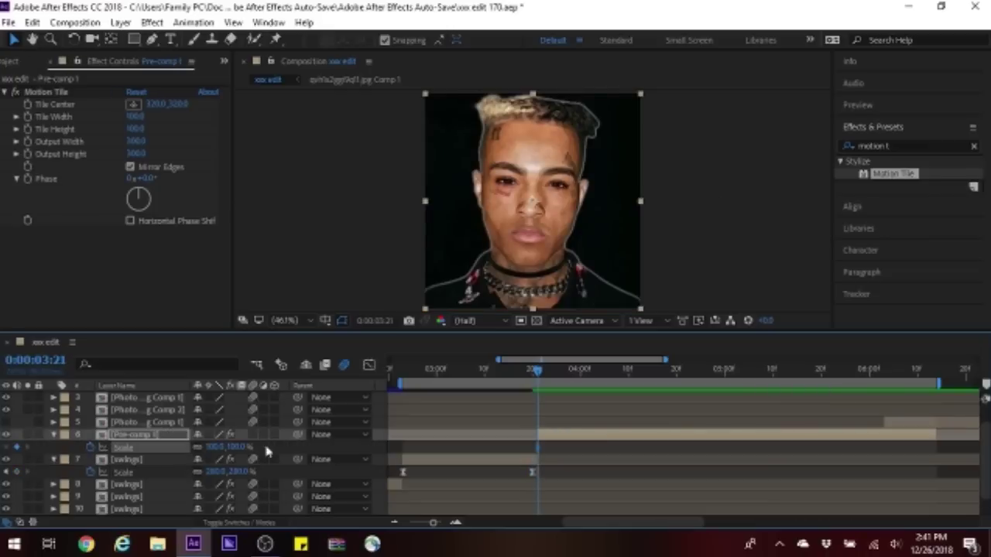
pyautogui.rightClick(538, 449)
pyautogui.moveTo(620, 438)
pyautogui.click(770, 341)
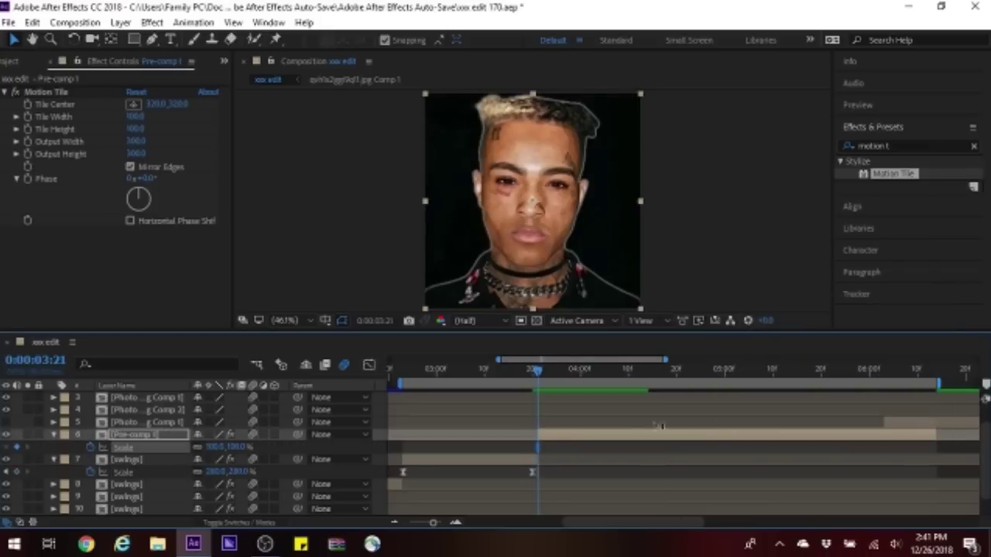
pyautogui.scroll(-2, 540, 430)
pyautogui.moveTo(539, 428); pyautogui.dragTo(676, 445)
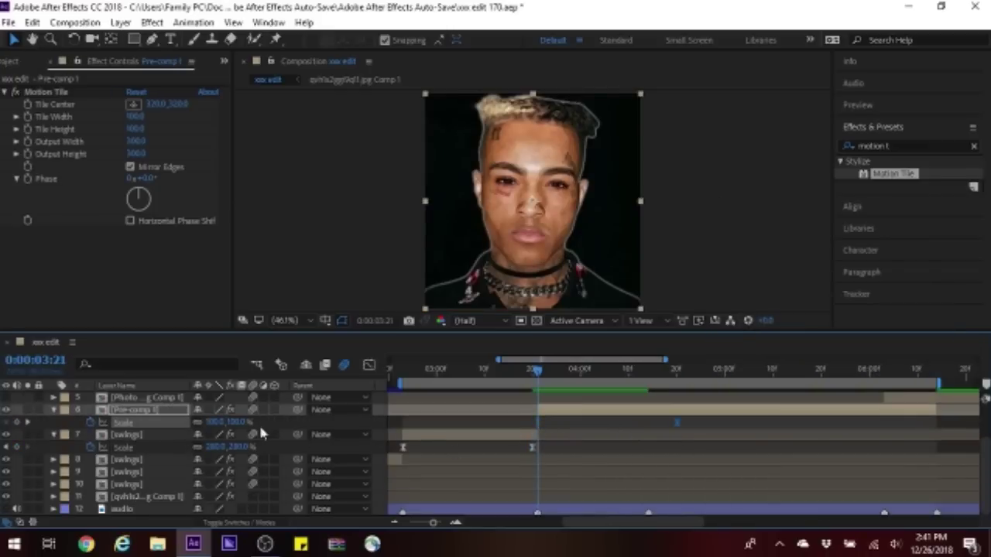
pyautogui.press('Return')
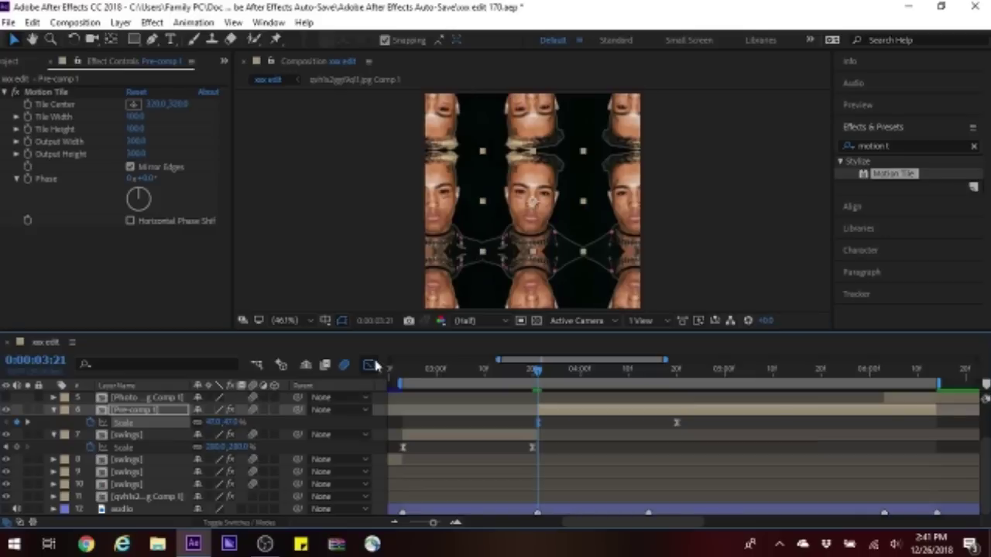
# Step: Check the Scale curve in the Graph Editor, then preview the composition
pyautogui.click(368, 365)
pyautogui.click(369, 365)
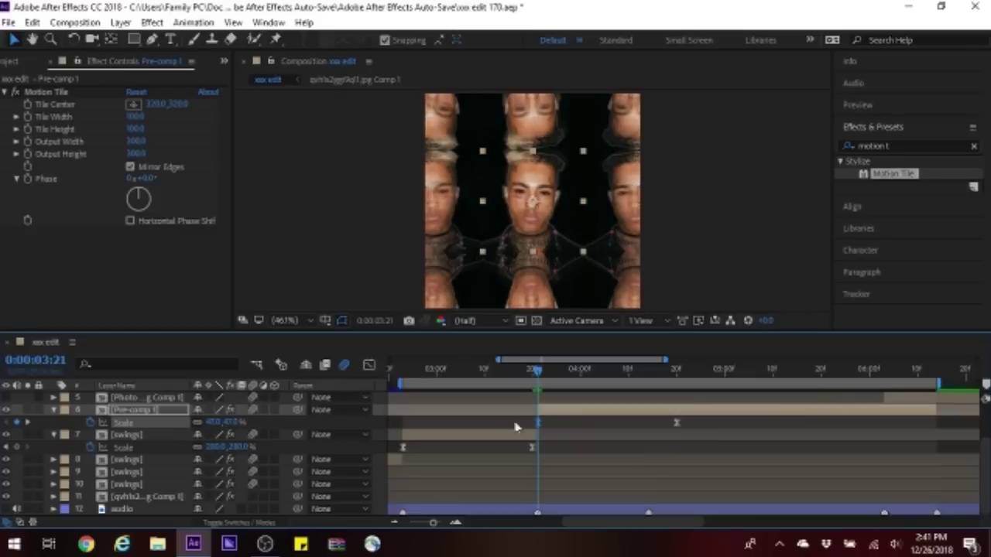
pyautogui.scroll(2, 651, 470)
pyautogui.press('space')
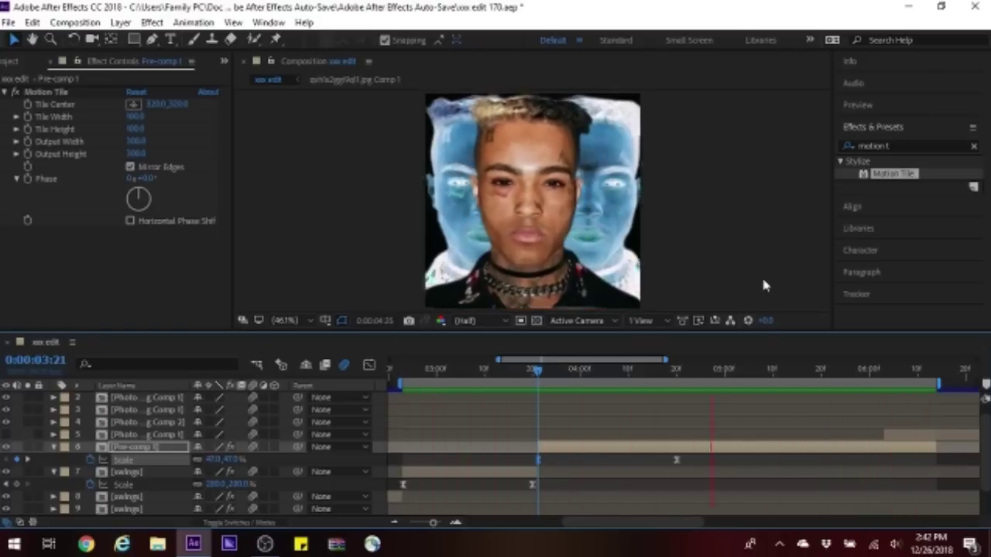
# Step: Ease out the swings layer's first Scale keyframe by dragging its bezier handle right in the Graph Editor
pyautogui.click(123, 484)
pyautogui.hotkey('shift', 'F3')
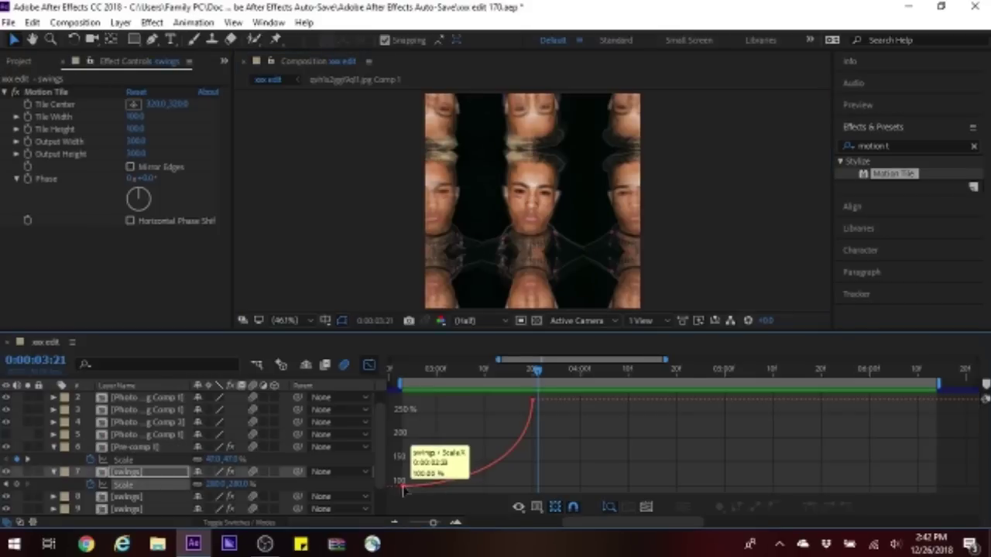
pyautogui.moveTo(431, 486); pyautogui.dragTo(505, 489)
pyautogui.click(368, 365)
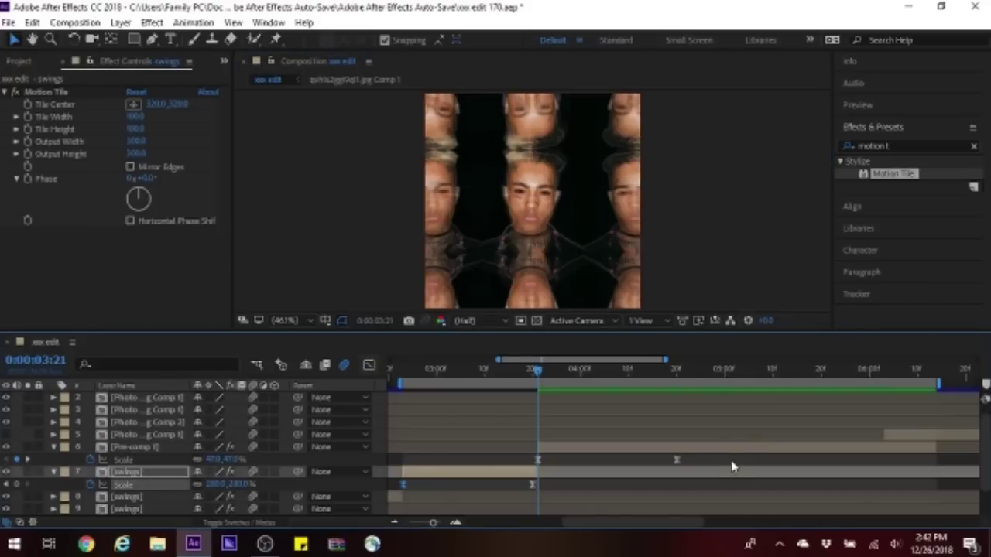
# Step: Preview the swings zoom, collapse the layer properties, and start the work area at 0:00:03:21
pyautogui.press('space')
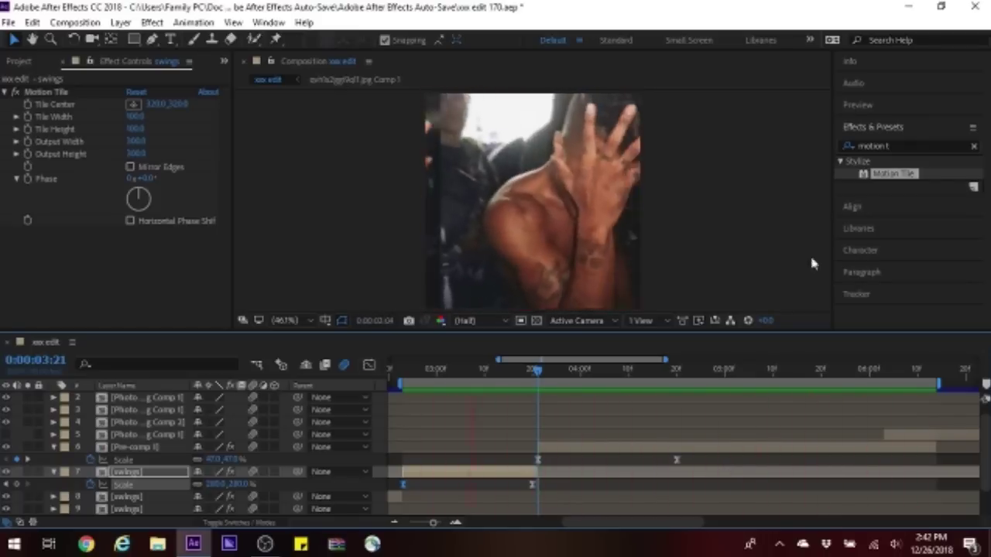
pyautogui.press('space')
pyautogui.click(52, 472)
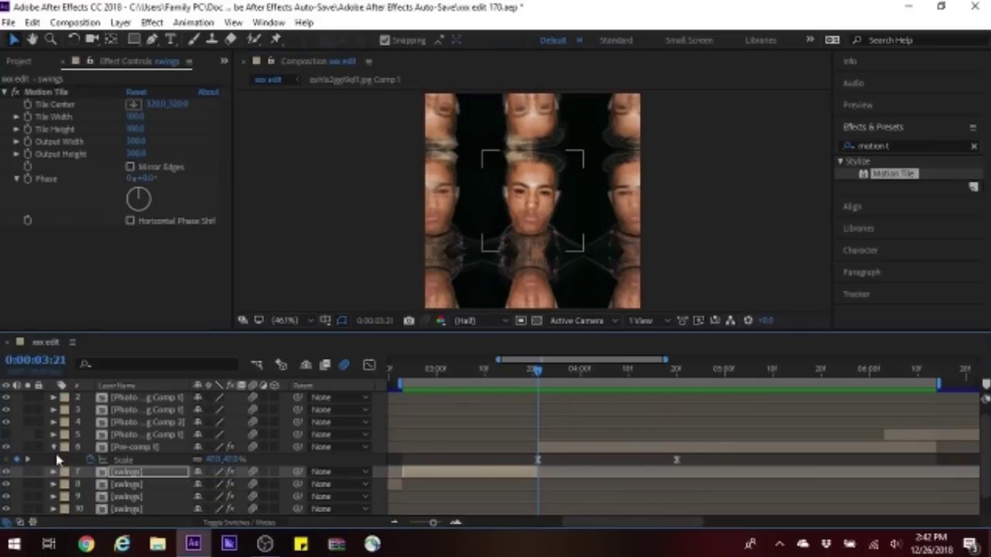
pyautogui.click(53, 447)
pyautogui.moveTo(401, 385); pyautogui.dragTo(542, 384)
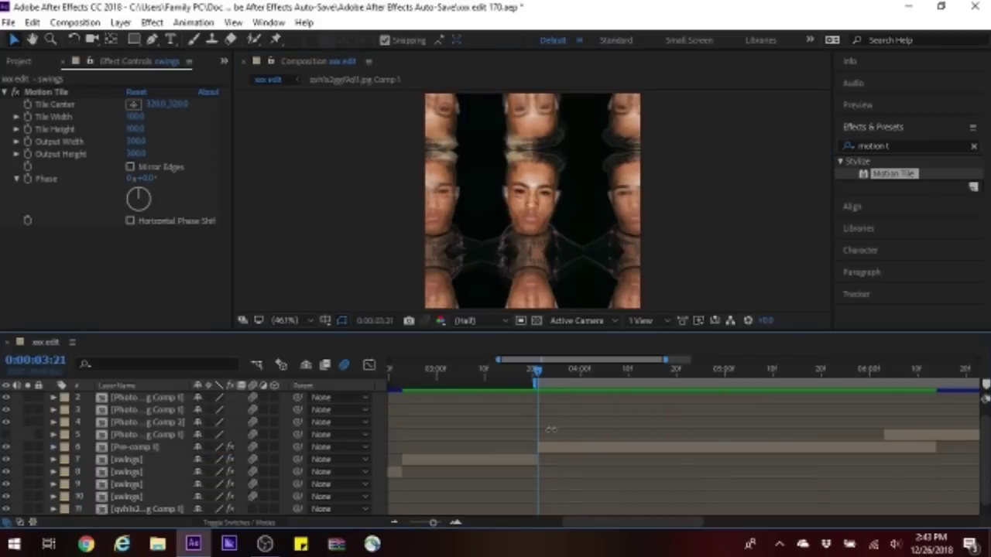
# Step: Select stage photo layer 5, jump to its in-point, make it visible, and switch to the Pen tool
pyautogui.moveTo(594, 523); pyautogui.dragTo(628, 523)
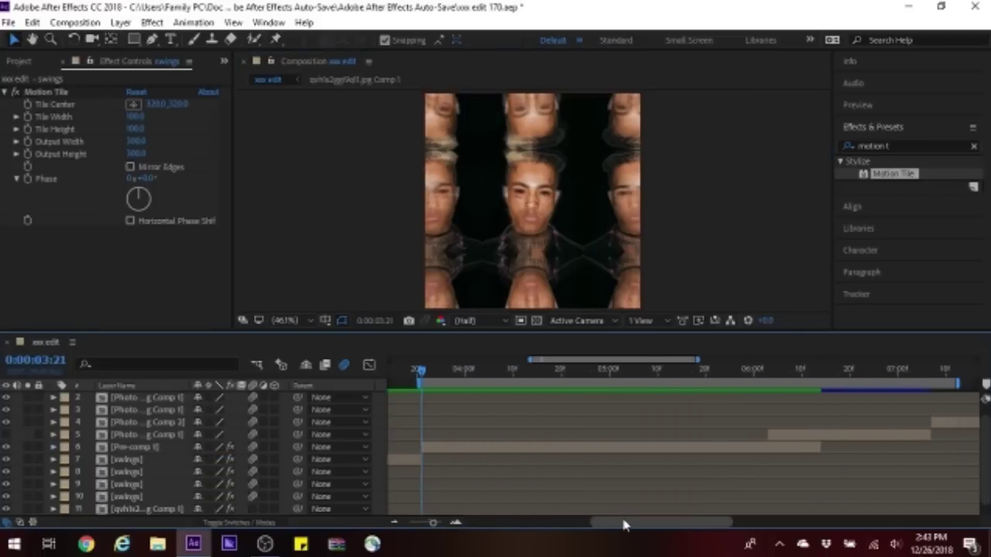
pyautogui.click(798, 436)
pyautogui.press('i')
pyautogui.click(6, 435)
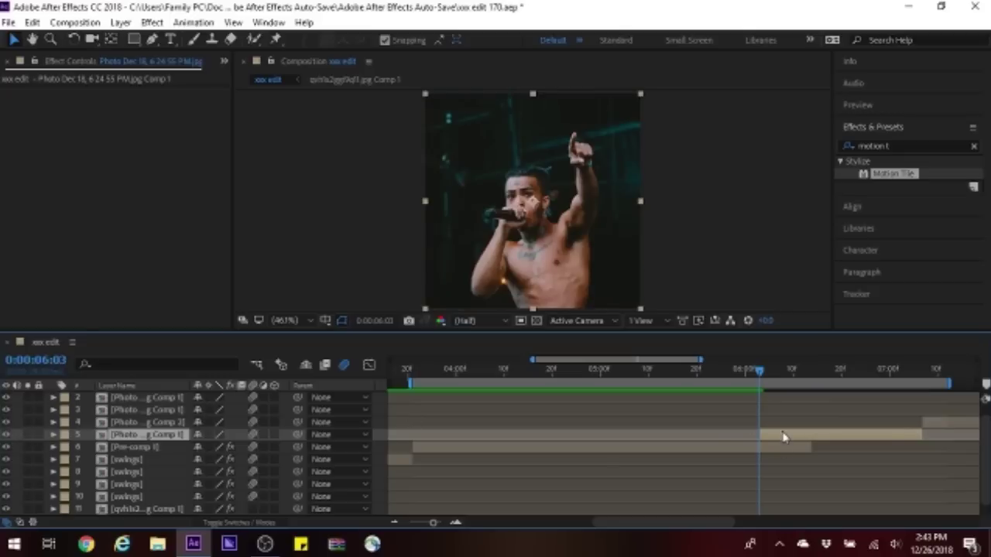
pyautogui.press('g')
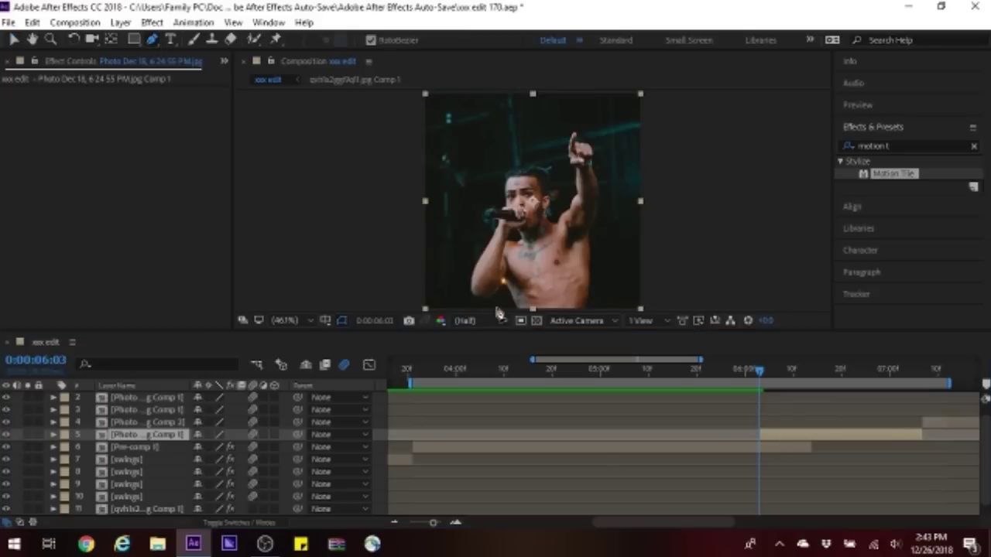
pyautogui.scroll(2, 513, 213)
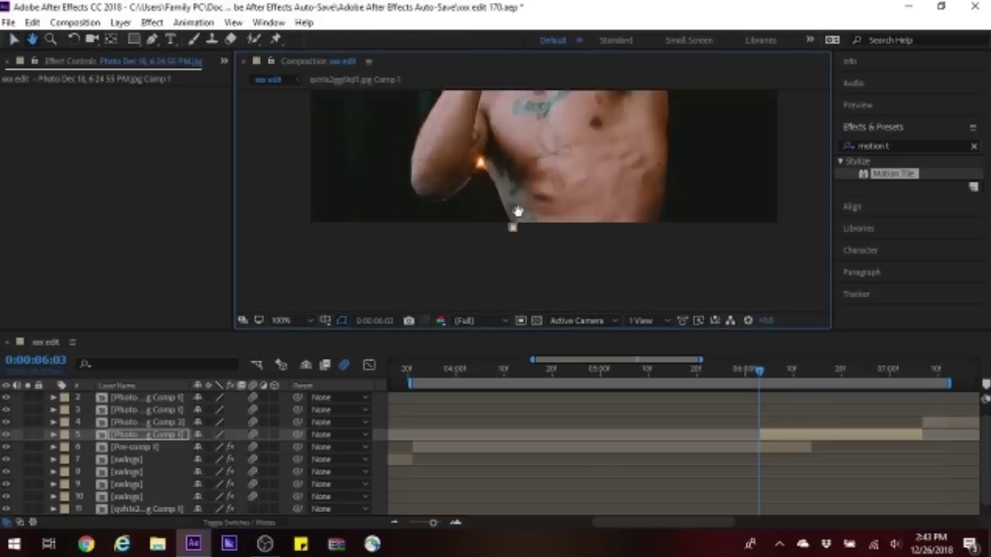
pyautogui.scroll(1, 495, 230)
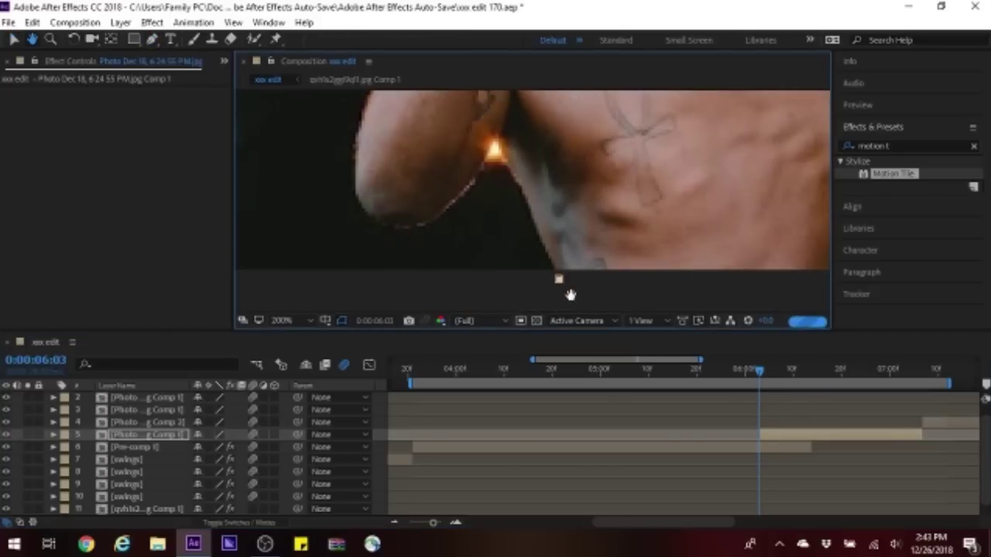
pyautogui.press('v')
pyautogui.press('g')
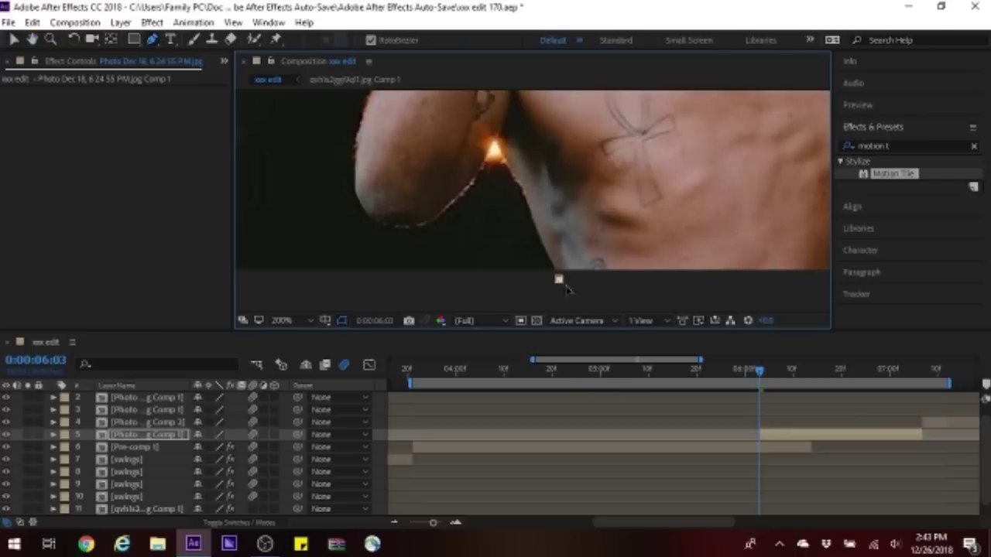
# Step: Add mask points toward the flame, around the arm and shoulder, and along the microphone
pyautogui.click(530, 202)
pyautogui.click(515, 170)
pyautogui.click(462, 186)
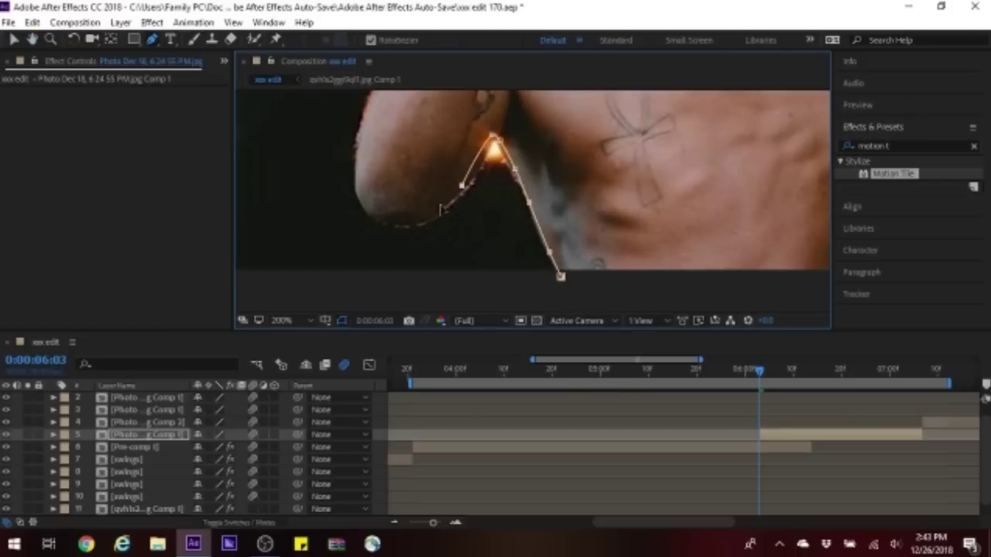
pyautogui.click(427, 213)
pyautogui.click(385, 225)
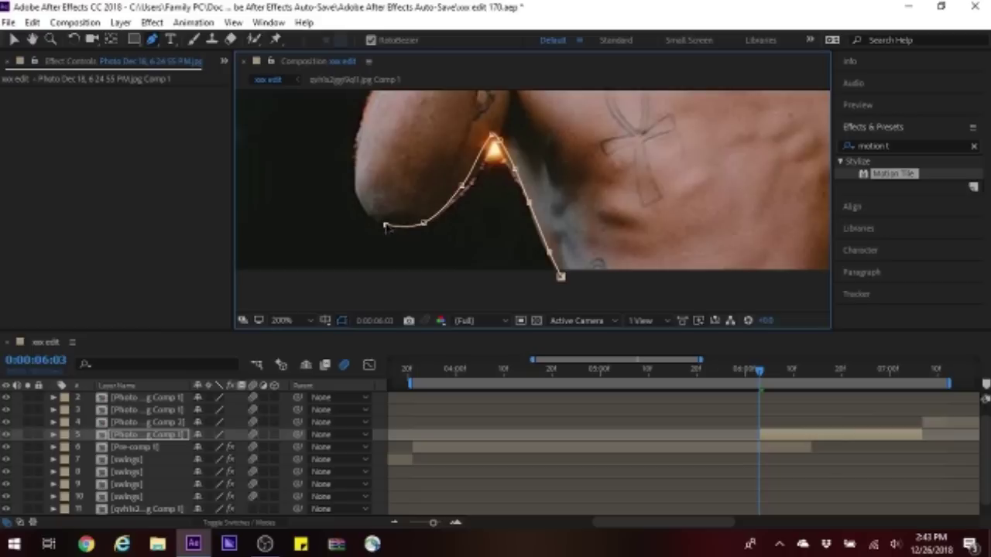
pyautogui.click(368, 198)
pyautogui.click(369, 137)
pyautogui.click(406, 114)
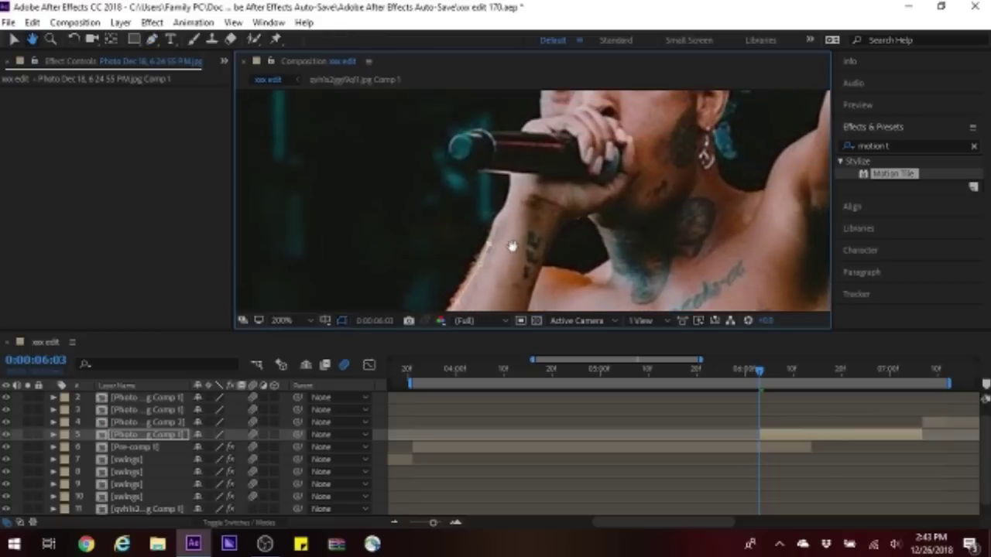
pyautogui.moveTo(483, 172); pyautogui.dragTo(455, 159)
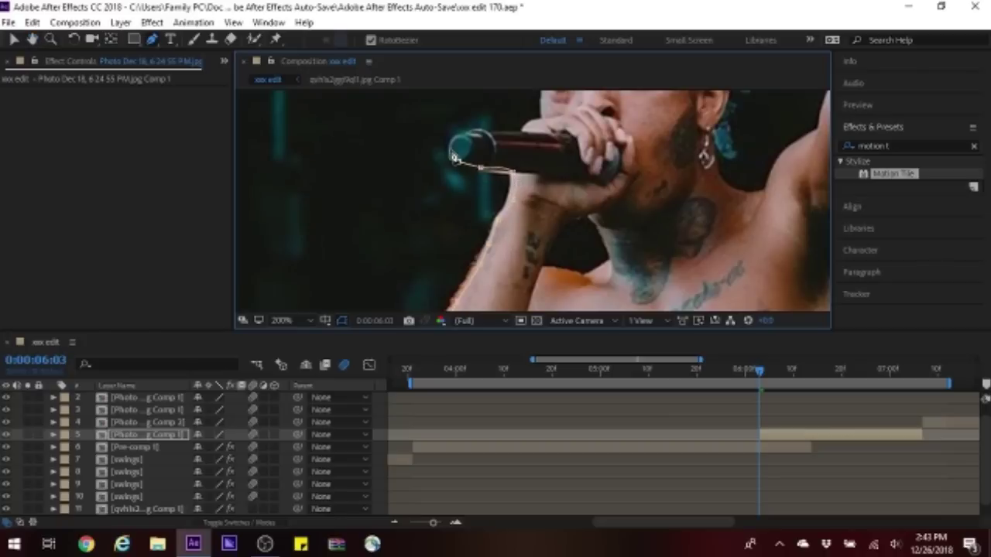
pyautogui.click(531, 134)
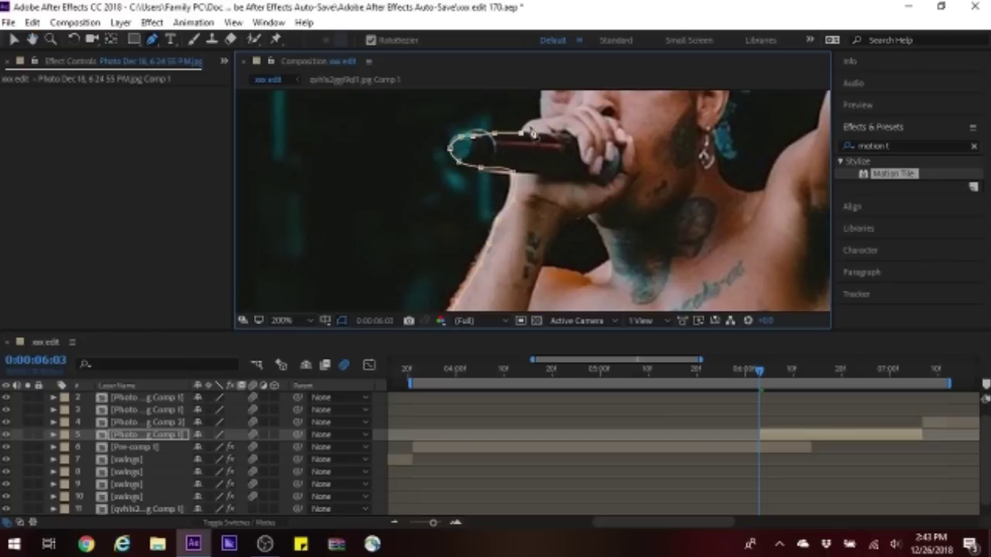
# Step: Trace the mask across the top and right side of the performer's head
pyautogui.moveTo(573, 124); pyautogui.dragTo(589, 251)
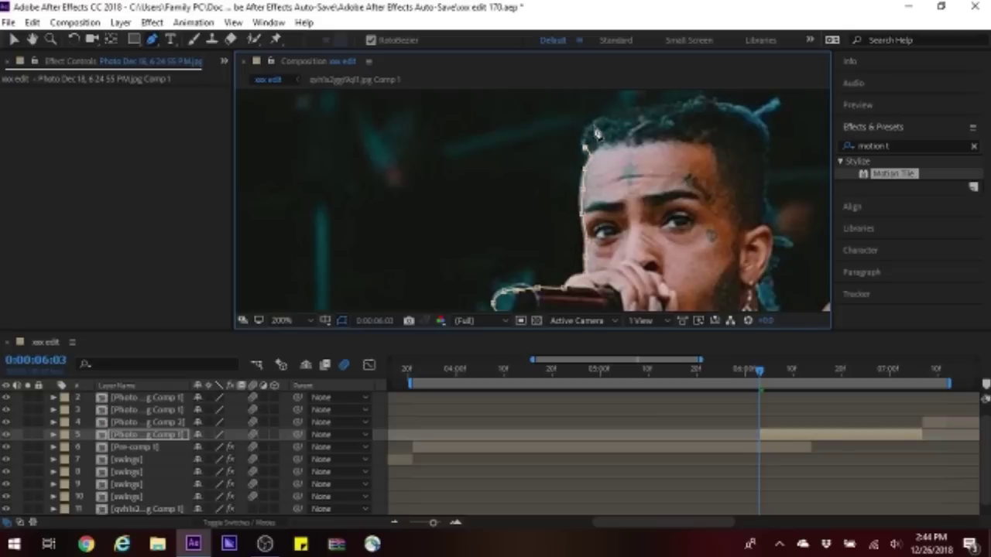
pyautogui.click(619, 122)
pyautogui.click(645, 106)
pyautogui.click(679, 101)
pyautogui.click(705, 98)
pyautogui.click(741, 106)
pyautogui.click(759, 122)
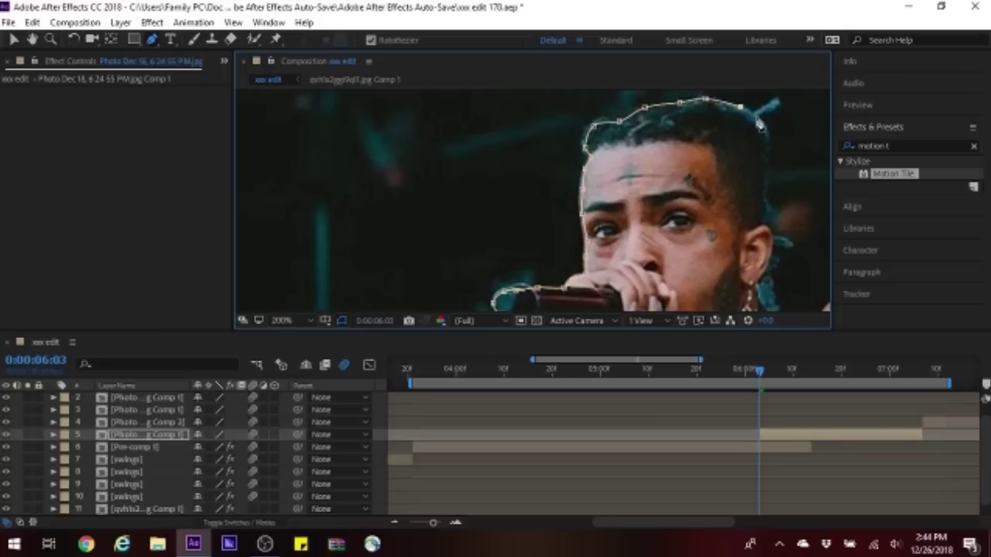
pyautogui.click(771, 137)
pyautogui.click(767, 151)
pyautogui.click(767, 176)
# Step: Continue the mask down the side of the head, past the ear to below it
pyautogui.moveTo(750, 212)
pyautogui.mouseDown()
pyautogui.moveTo(573, 237)
pyautogui.moveTo(522, 170)
pyautogui.mouseUp()
pyautogui.click(522, 158)
pyautogui.click(530, 172)
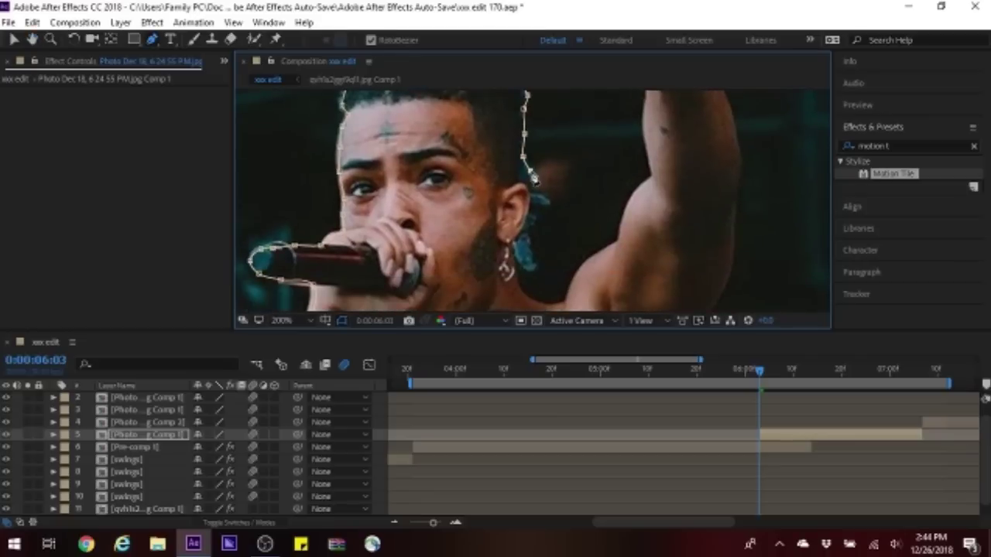
pyautogui.click(530, 184)
pyautogui.click(530, 192)
pyautogui.scroll(1, 552, 207)
pyautogui.click(526, 189)
pyautogui.click(504, 183)
pyautogui.click(493, 206)
pyautogui.click(510, 214)
pyautogui.click(500, 233)
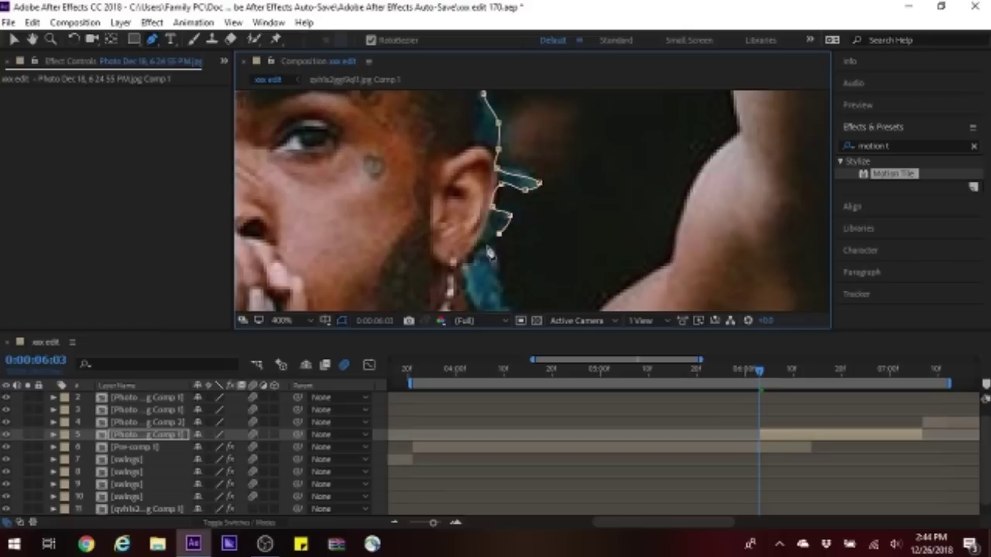
pyautogui.click(502, 260)
# Step: Outline the lower earring, then trace the mask from the chin along the shoulder
pyautogui.scroll(-3, 546, 298)
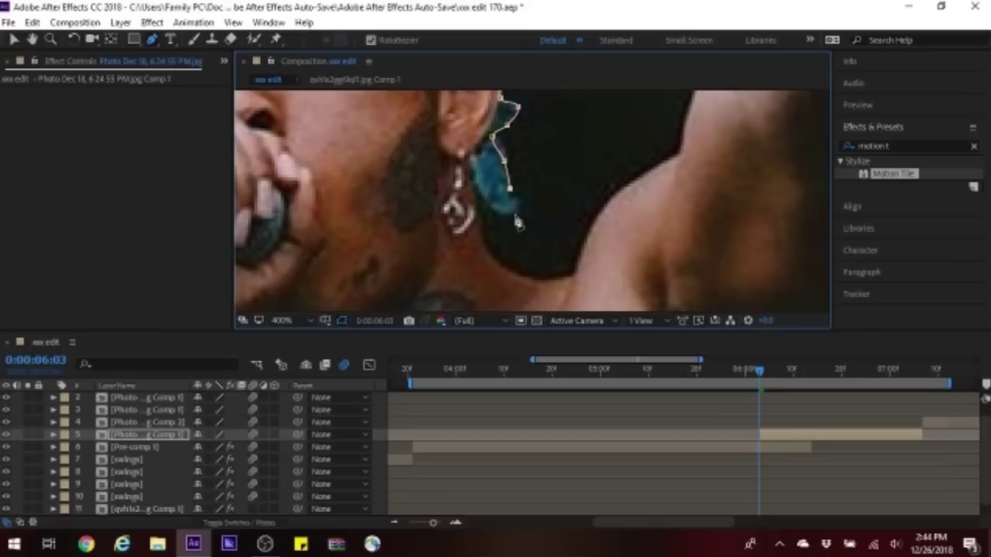
pyautogui.click(516, 211)
pyautogui.click(483, 199)
pyautogui.click(475, 175)
pyautogui.click(479, 221)
pyautogui.click(494, 261)
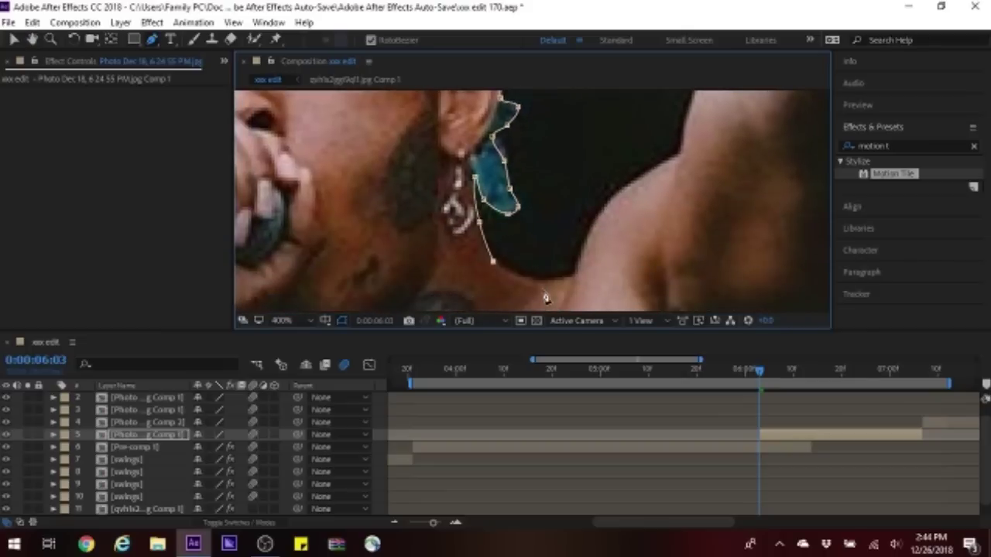
pyautogui.click(545, 281)
pyautogui.click(575, 276)
pyautogui.click(593, 230)
pyautogui.click(622, 197)
pyautogui.click(682, 153)
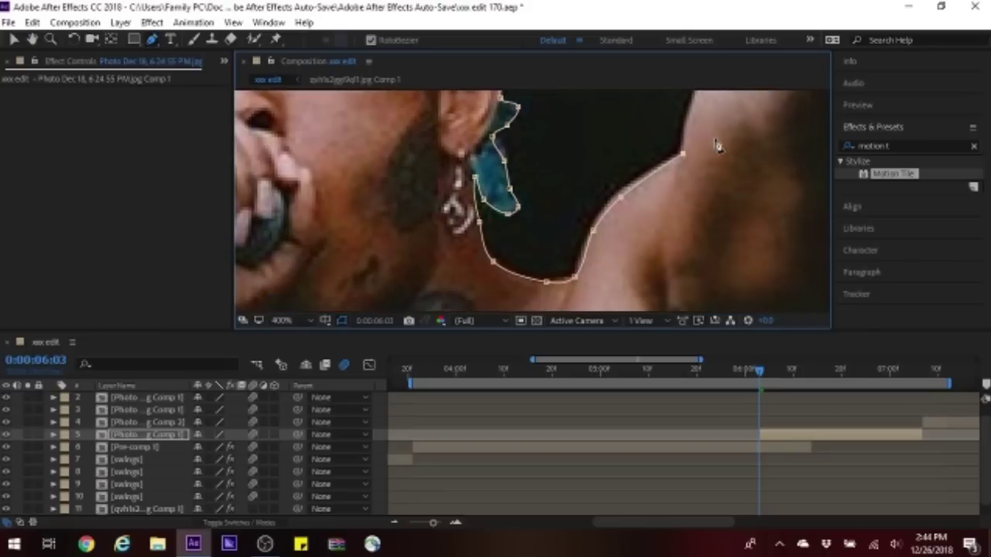
# Step: Extend the mask up the raised arm, around the fingertip, and past the knuckles to the wristband
pyautogui.scroll(-2, 578, 281)
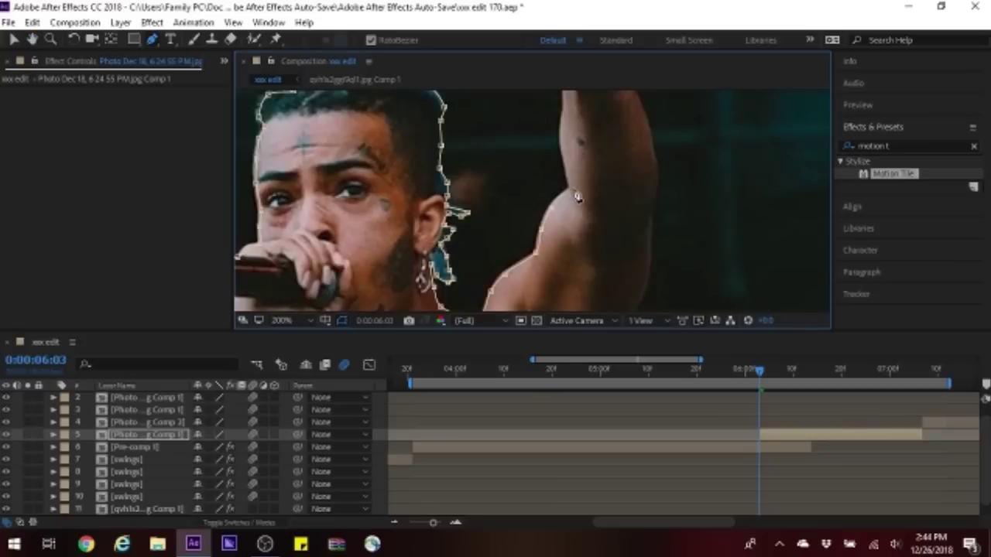
pyautogui.click(563, 152)
pyautogui.moveTo(586, 114); pyautogui.dragTo(611, 277)
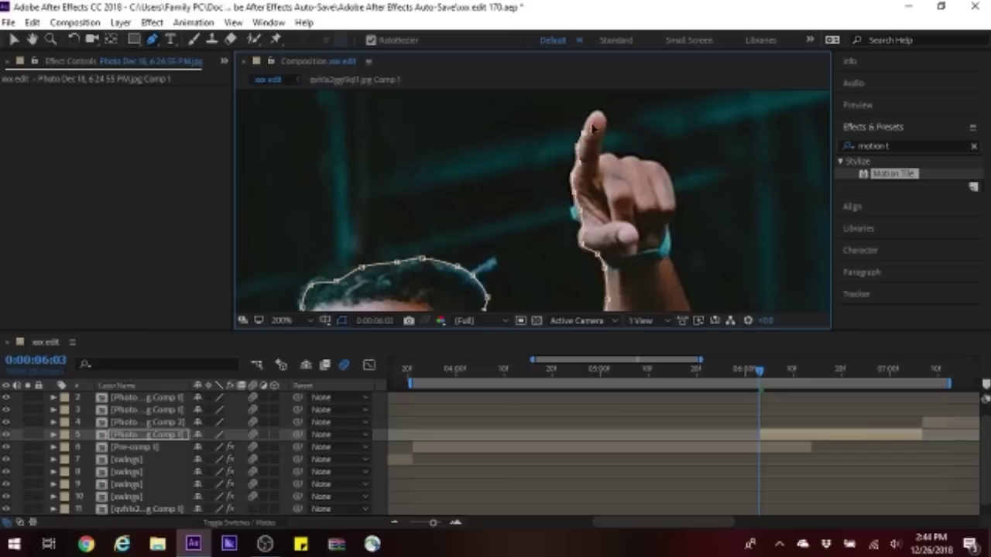
pyautogui.click(616, 165)
pyautogui.click(671, 178)
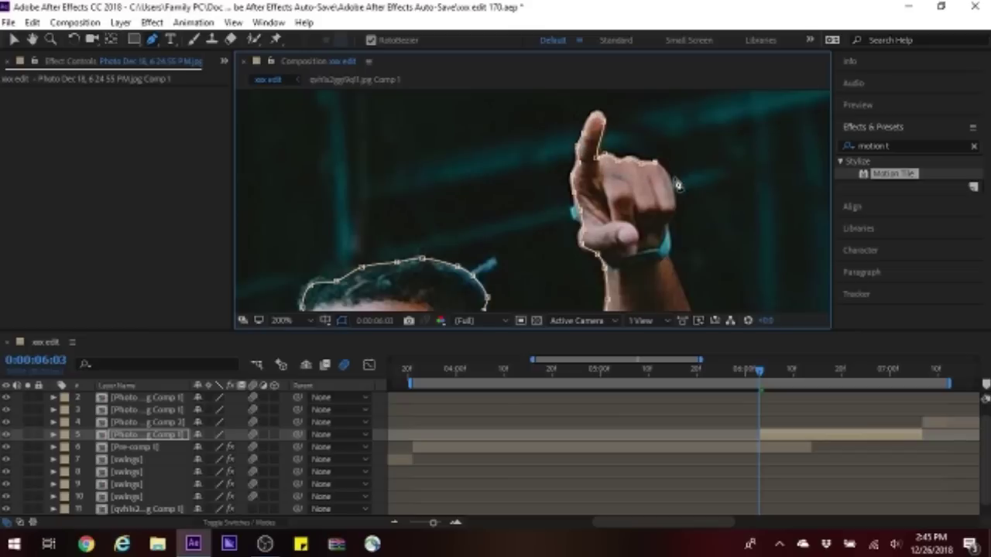
pyautogui.click(667, 221)
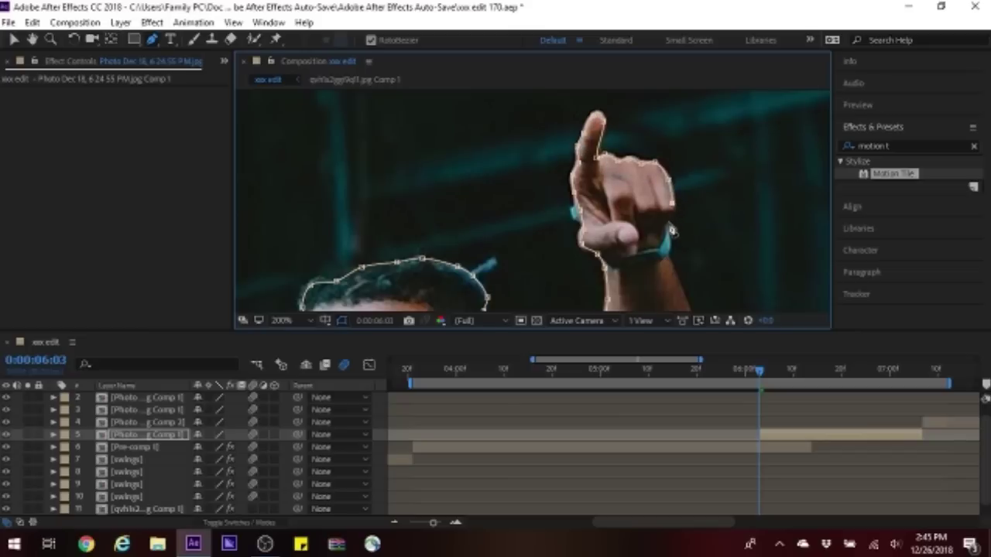
pyautogui.click(715, 271)
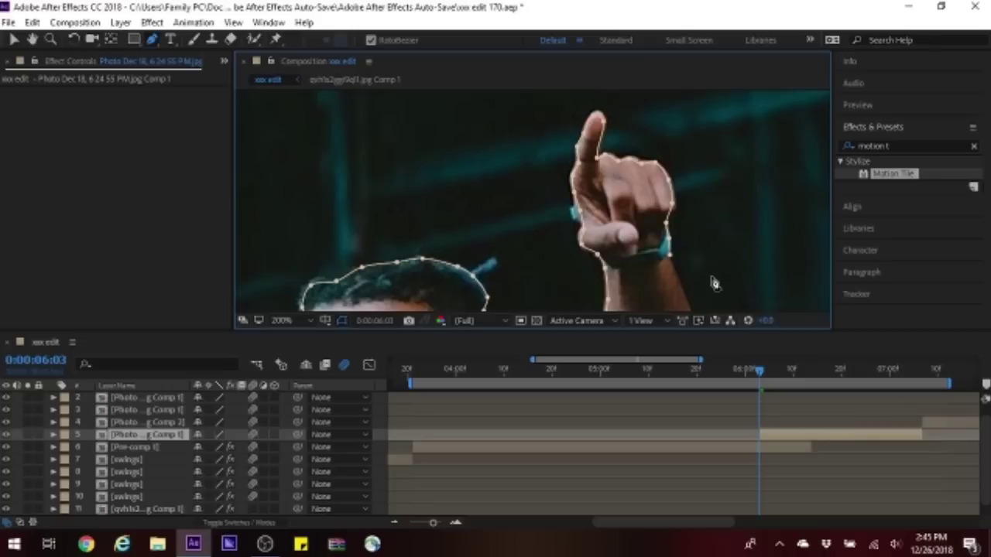
# Step: Reposition the view on the face and raised arm, then add mask points down the arm
pyautogui.press('v')
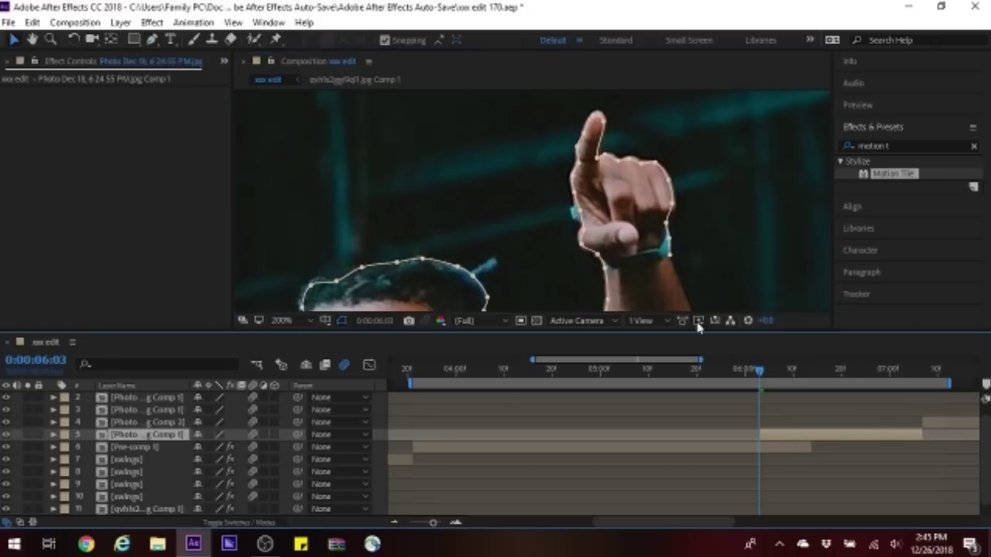
pyautogui.moveTo(686, 259); pyautogui.dragTo(602, 154)
pyautogui.press('g')
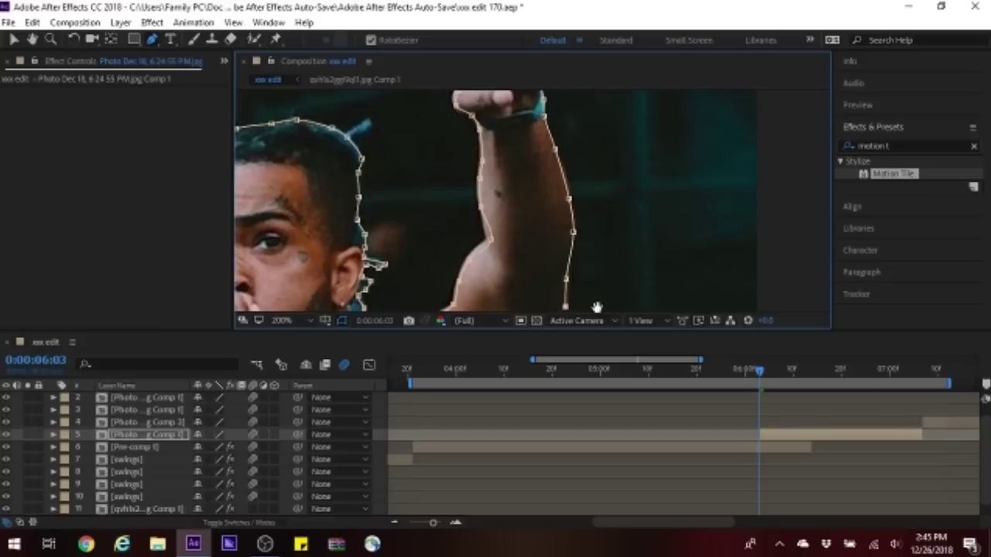
pyautogui.press('h')
pyautogui.moveTo(597, 308)
pyautogui.mouseDown()
pyautogui.moveTo(651, 128)
pyautogui.moveTo(676, 107)
pyautogui.mouseUp()
pyautogui.press('g')
pyautogui.click(624, 159)
pyautogui.click(607, 184)
pyautogui.click(596, 211)
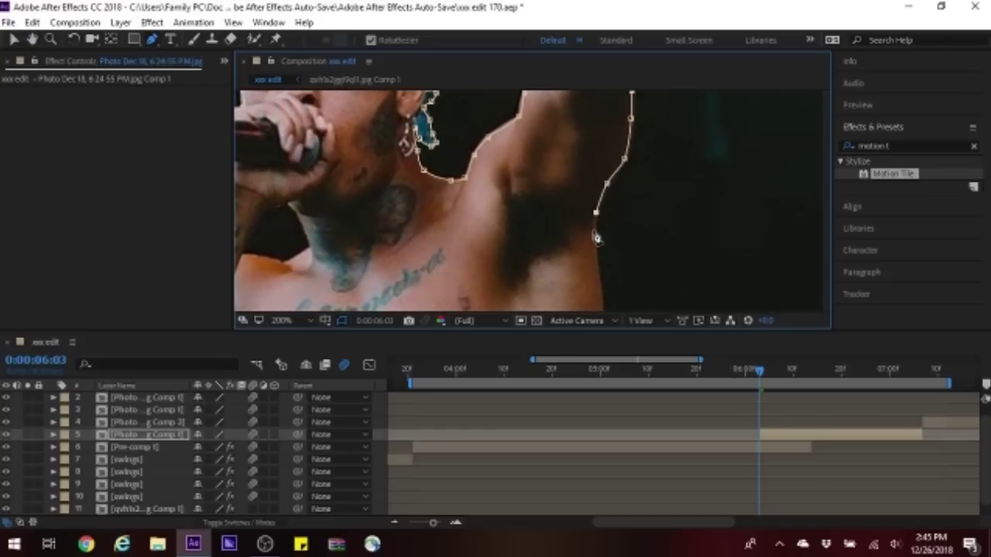
pyautogui.click(592, 250)
# Step: Add points down the body's edge to the waist and close the mask across the bottom
pyautogui.scroll(-5, 624, 294)
pyautogui.click(613, 128)
pyautogui.click(611, 170)
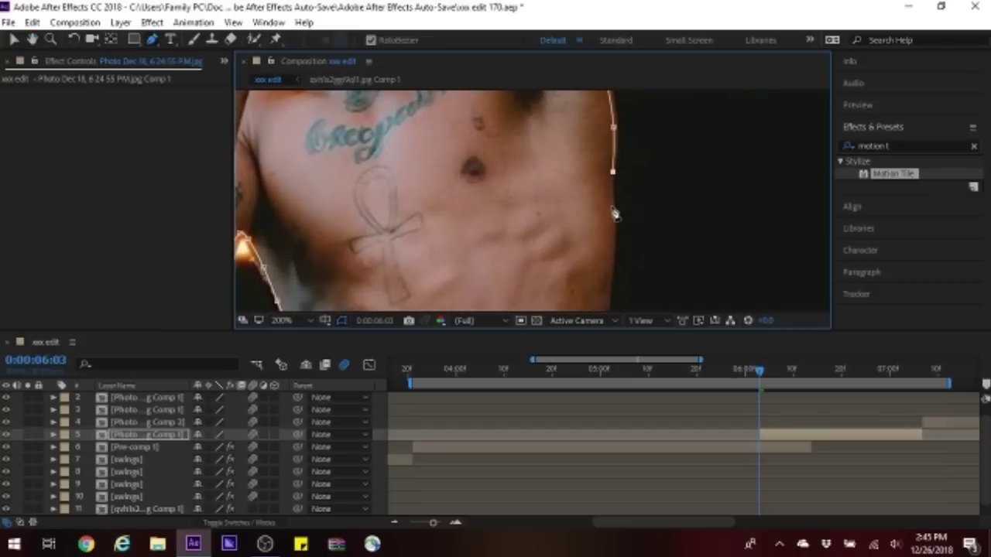
pyautogui.click(611, 205)
pyautogui.click(610, 236)
pyautogui.scroll(-5, 646, 298)
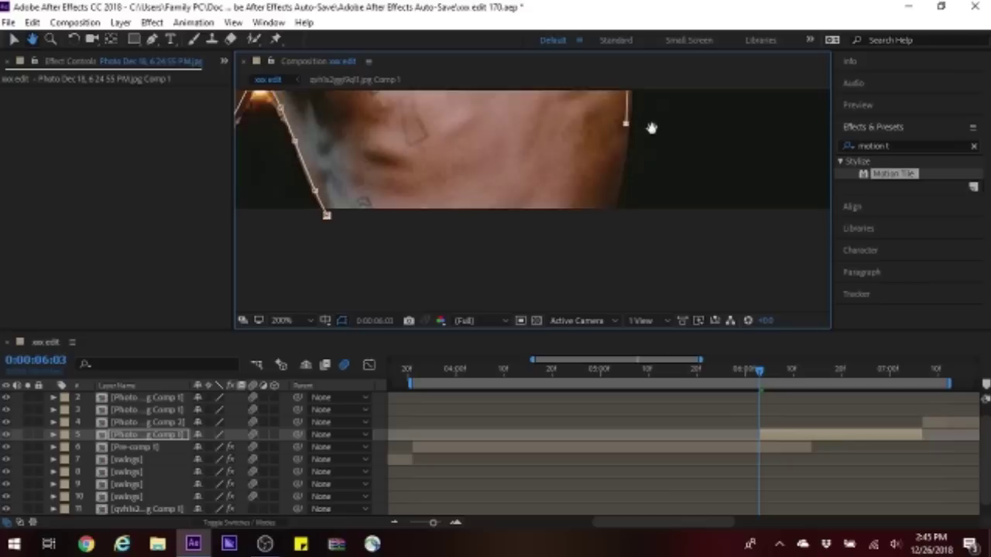
pyautogui.click(620, 180)
pyautogui.click(331, 209)
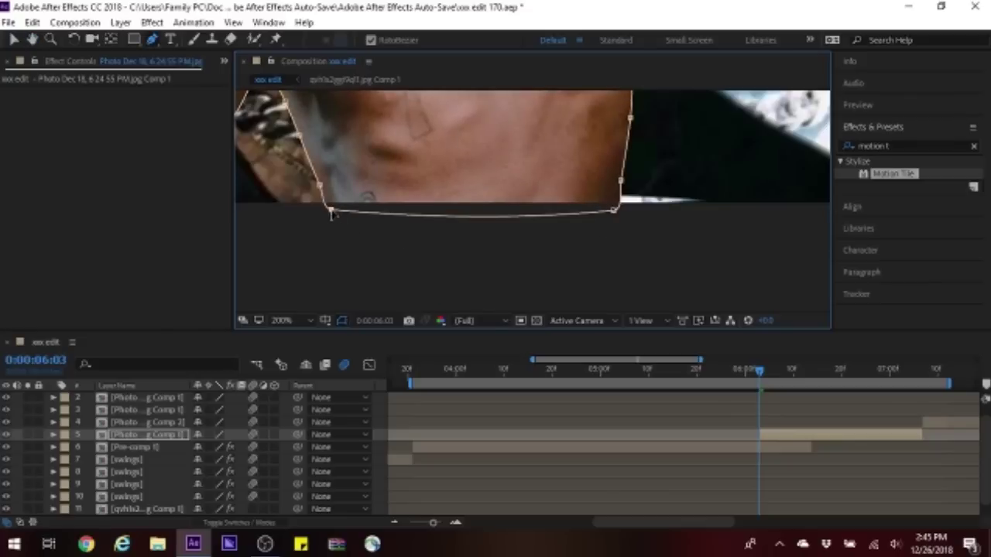
pyautogui.click(287, 319)
# Step: Fit the composition in view and apply a Mask Feather to the performer cutout
pyautogui.click(321, 73)
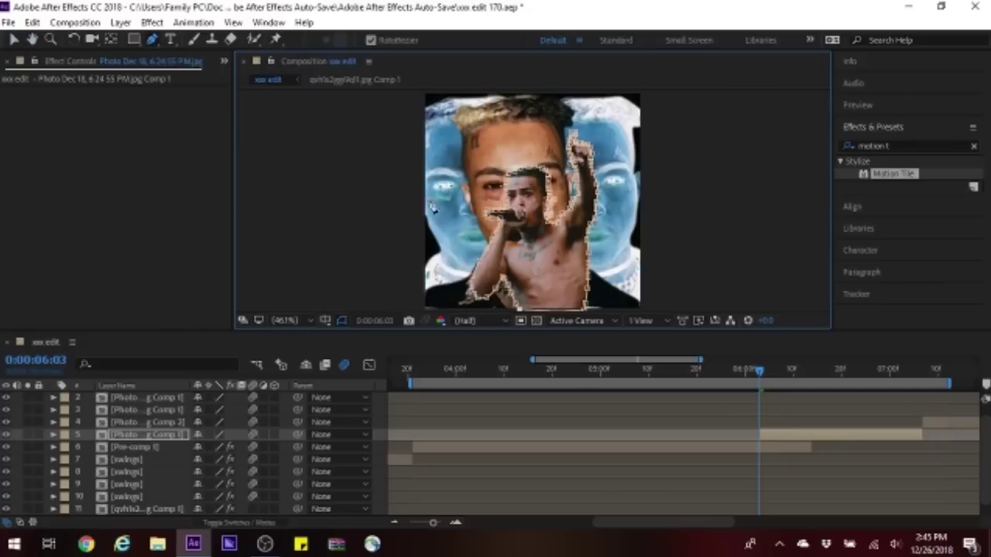
pyautogui.rightClick(511, 206)
pyautogui.click(708, 88)
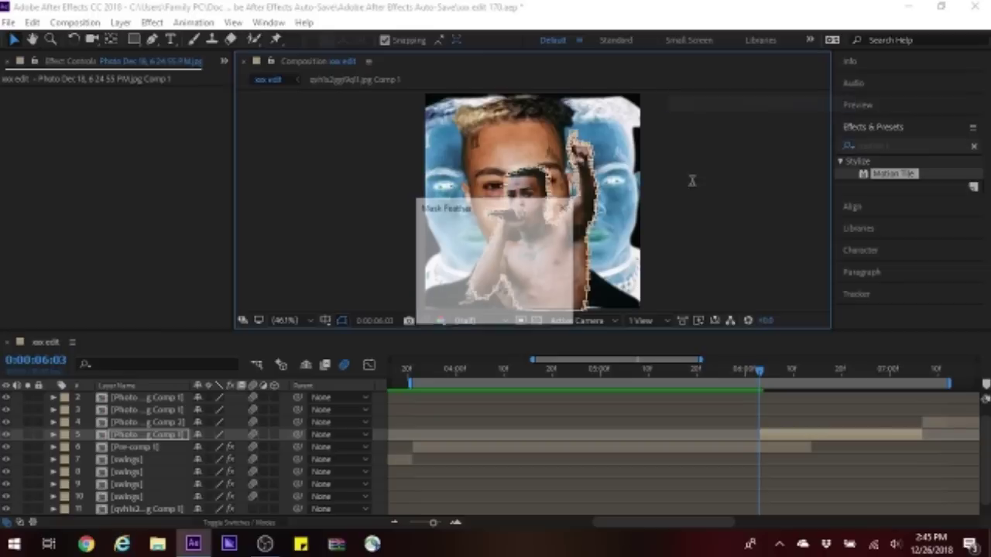
pyautogui.press('Return')
# Step: Reselect the cutout layer, confirm its Mask Feather again, and zoom in on the mic
pyautogui.click(818, 443)
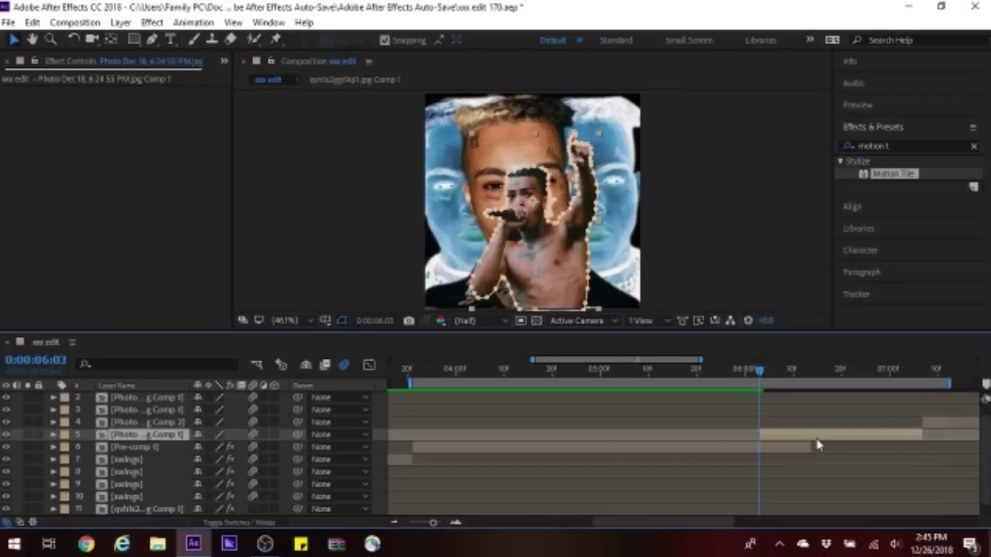
pyautogui.click(730, 250)
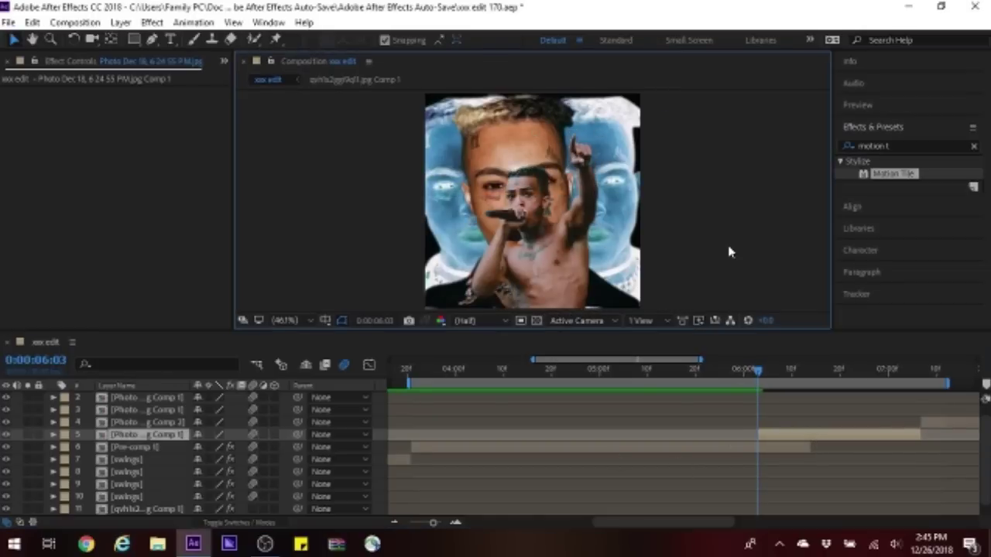
pyautogui.click(789, 436)
pyautogui.rightClick(566, 213)
pyautogui.moveTo(601, 64)
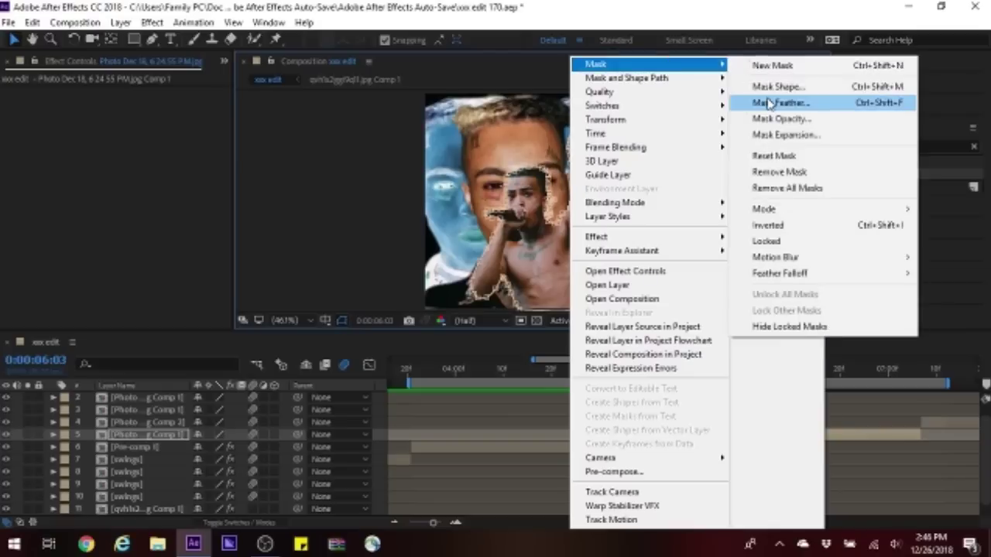
pyautogui.click(764, 159)
pyautogui.click(458, 309)
pyautogui.scroll(1, 664, 155)
# Step: Zoom in on the mic and chest and start a new mask along the shoulder
pyautogui.scroll(1, 663, 155)
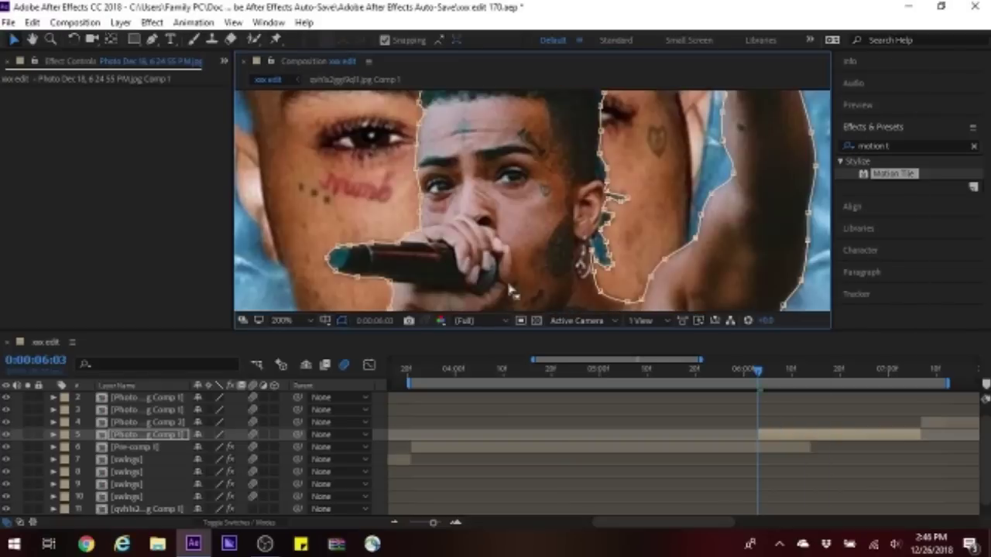
pyautogui.scroll(1, 664, 155)
pyautogui.moveTo(663, 155); pyautogui.dragTo(617, 147)
pyautogui.press('g')
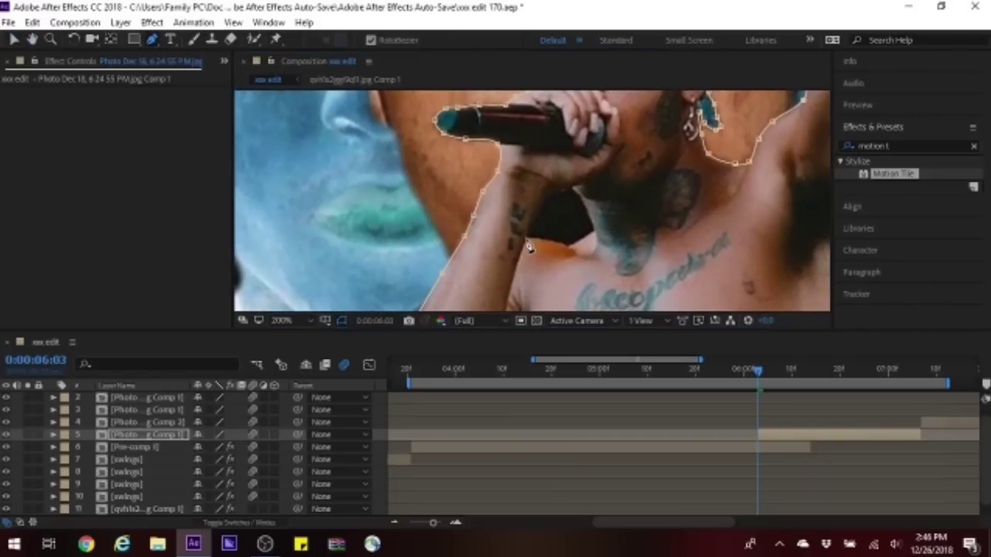
pyautogui.scroll(2, 584, 261)
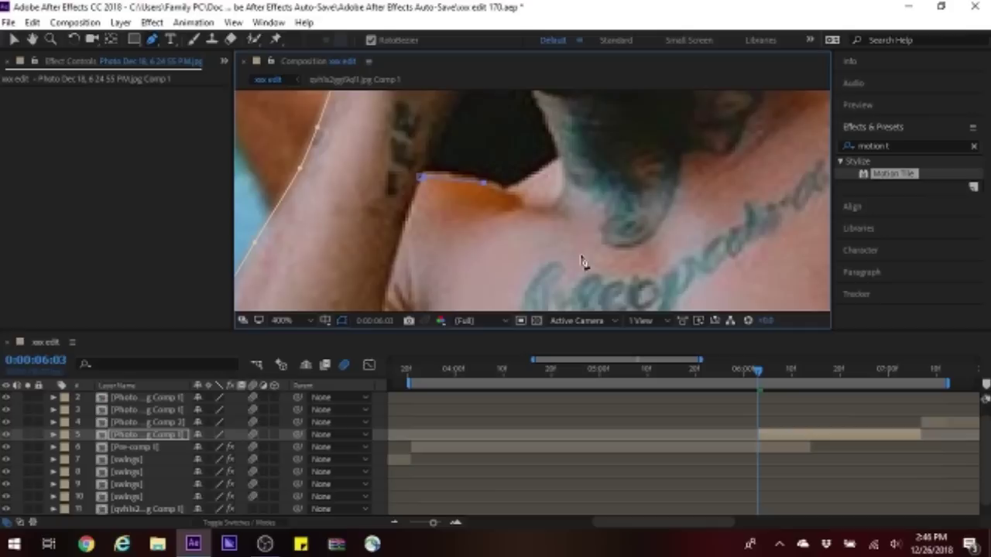
pyautogui.click(492, 186)
pyautogui.click(514, 198)
# Step: Trace around the dark gap beside the neck and close the second mask
pyautogui.moveTo(569, 149); pyautogui.dragTo(648, 201)
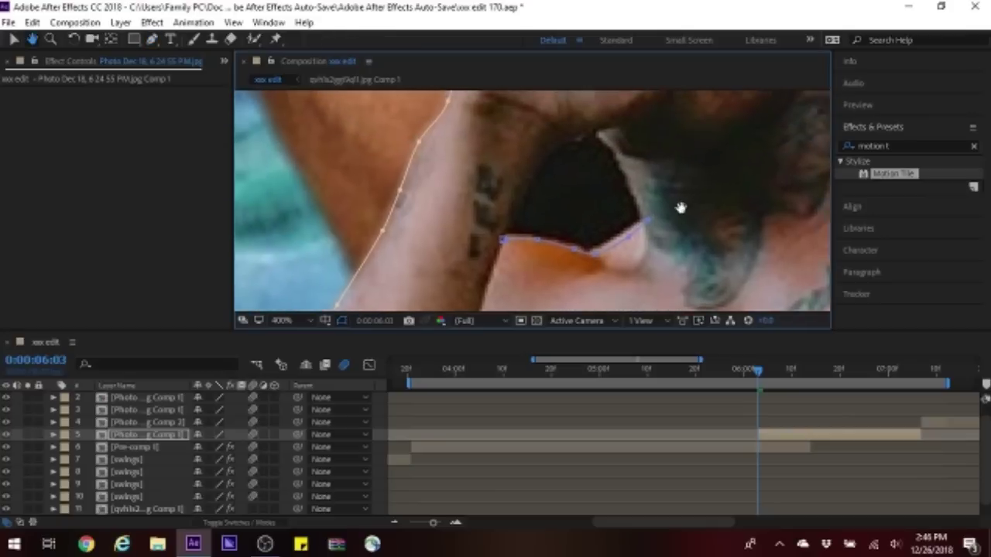
pyautogui.click(608, 140)
pyautogui.click(589, 146)
pyautogui.click(569, 151)
pyautogui.click(545, 174)
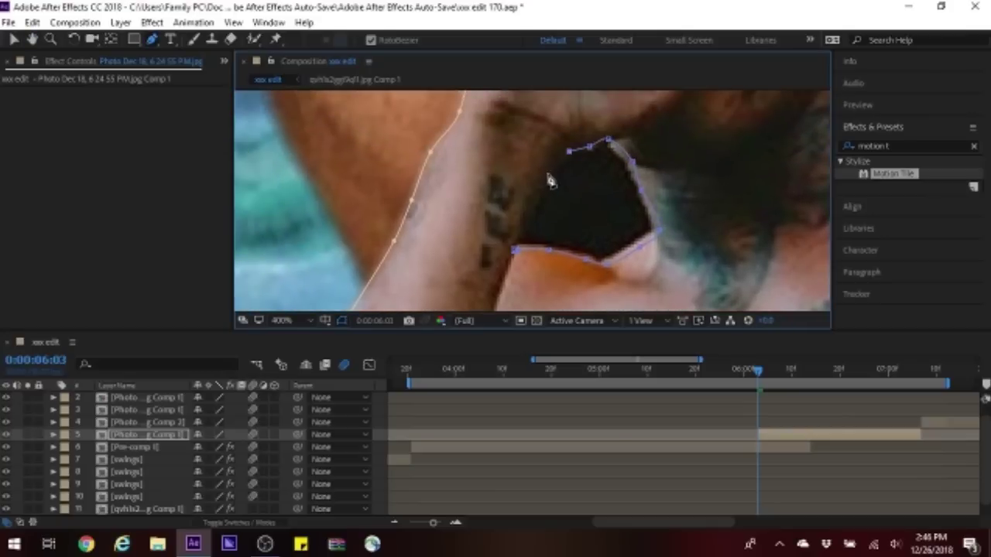
pyautogui.click(526, 217)
pyautogui.click(517, 257)
# Step: Feather the new mask by 3 px and fit the composition in view
pyautogui.rightClick(516, 256)
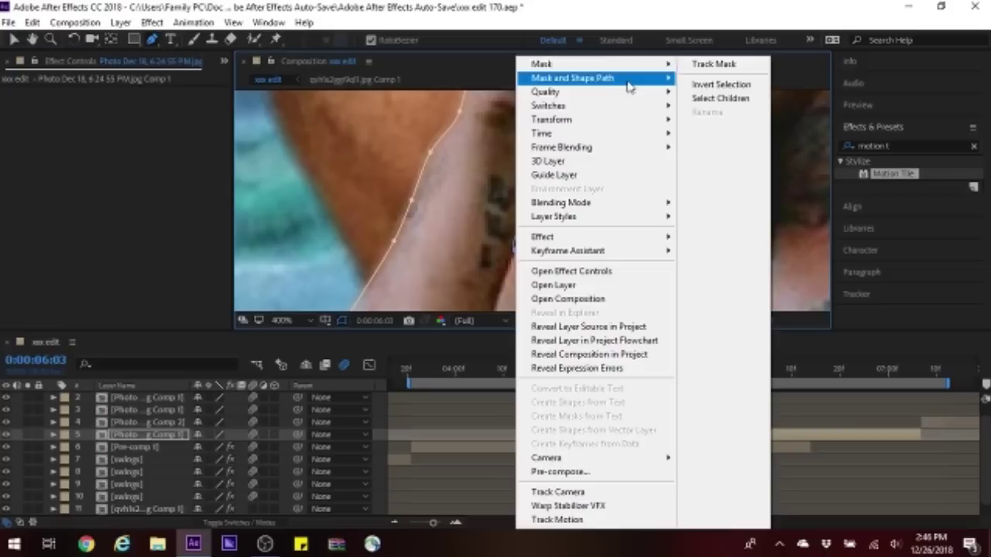
pyautogui.moveTo(538, 62)
pyautogui.click(730, 100)
pyautogui.write('3')
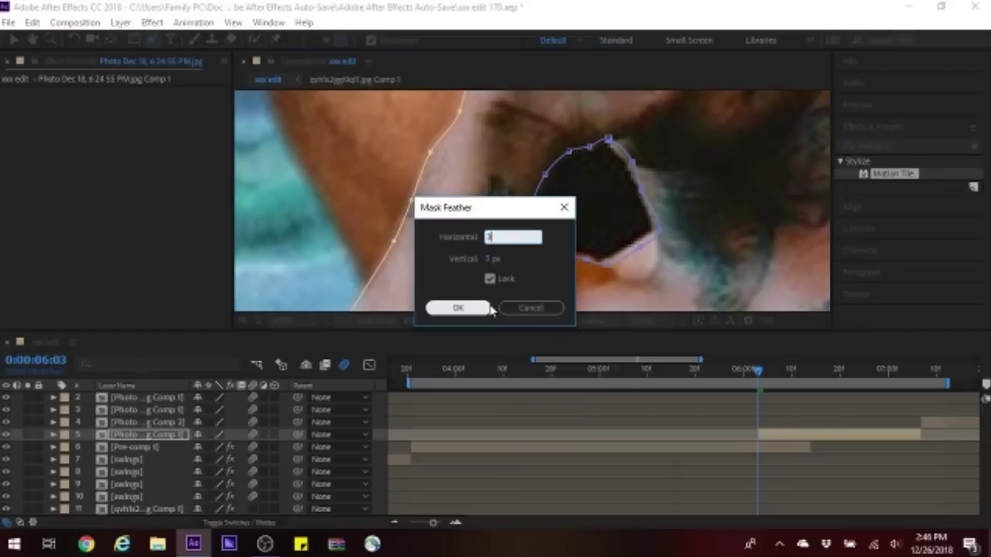
pyautogui.click(489, 308)
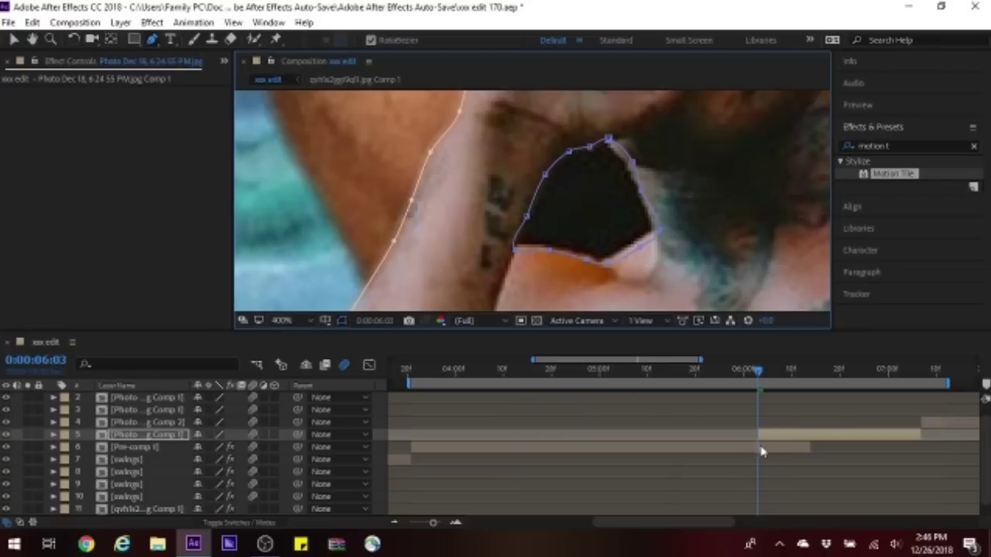
pyautogui.click(299, 320)
pyautogui.click(288, 55)
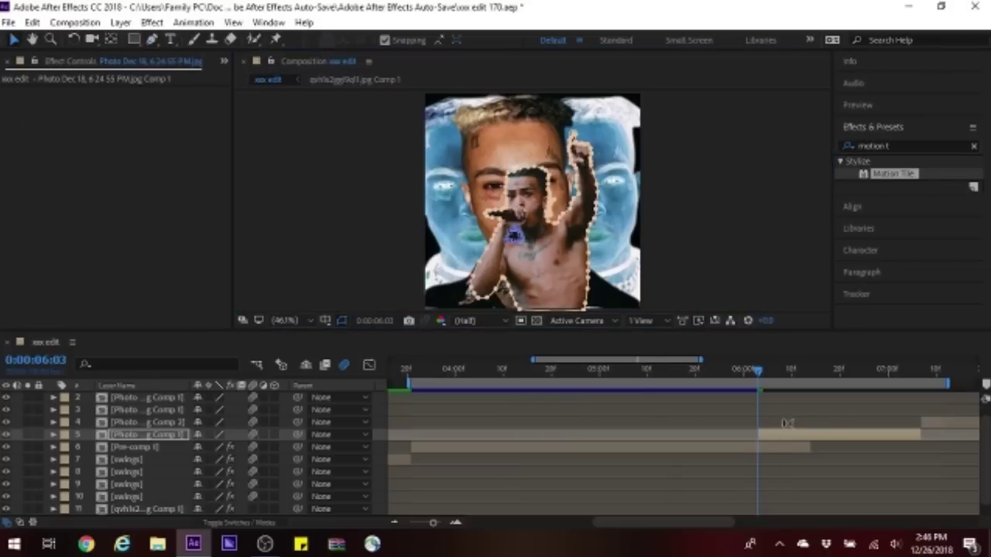
# Step: Set Mask 2's mode to Subtract and deselect the layer to check the cutout
pyautogui.press('m')
pyautogui.click(221, 471)
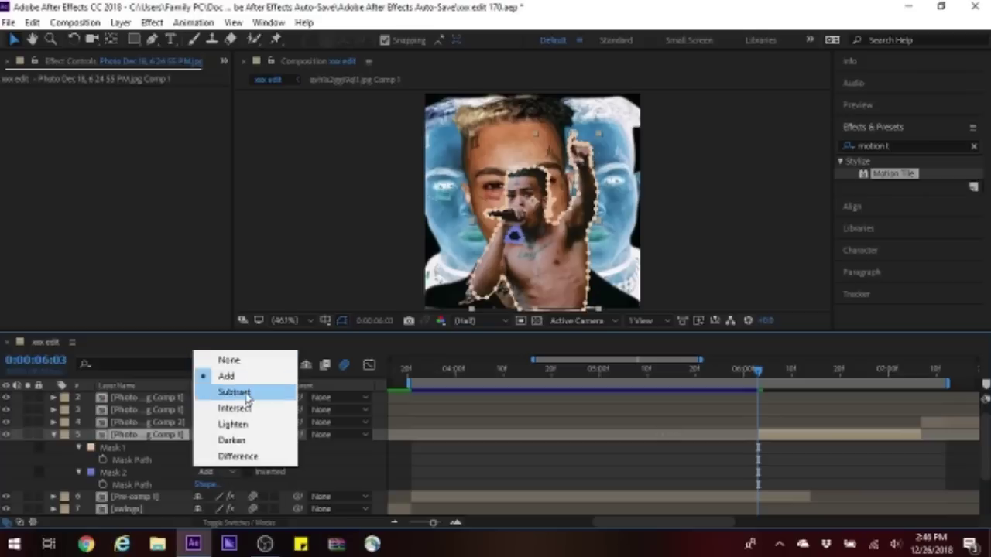
pyautogui.click(232, 392)
pyautogui.press('m')
pyautogui.click(771, 264)
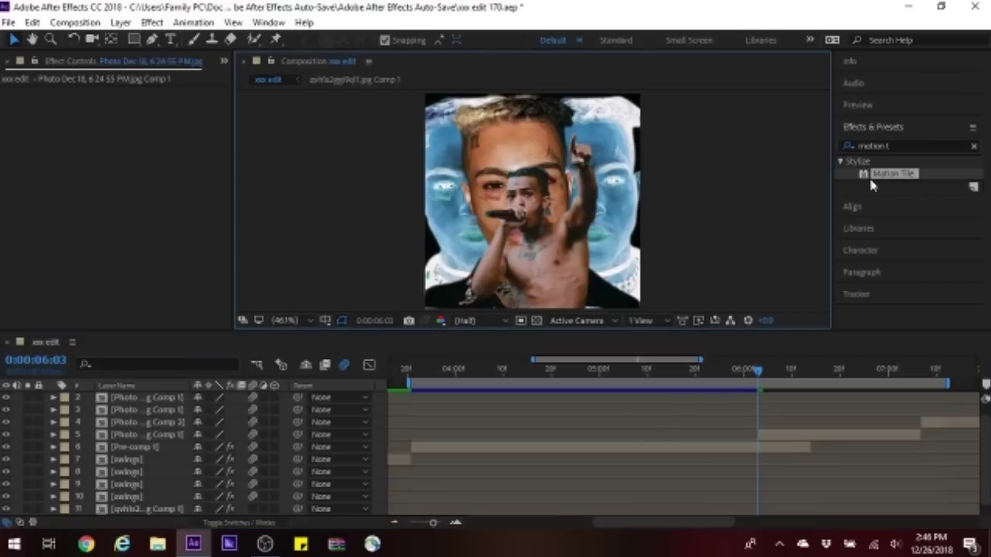
# Step: Apply Sapphire Lighting's S_DropShadow effect to the performer cutout on layer 5
pyautogui.click(826, 439)
pyautogui.click(929, 145)
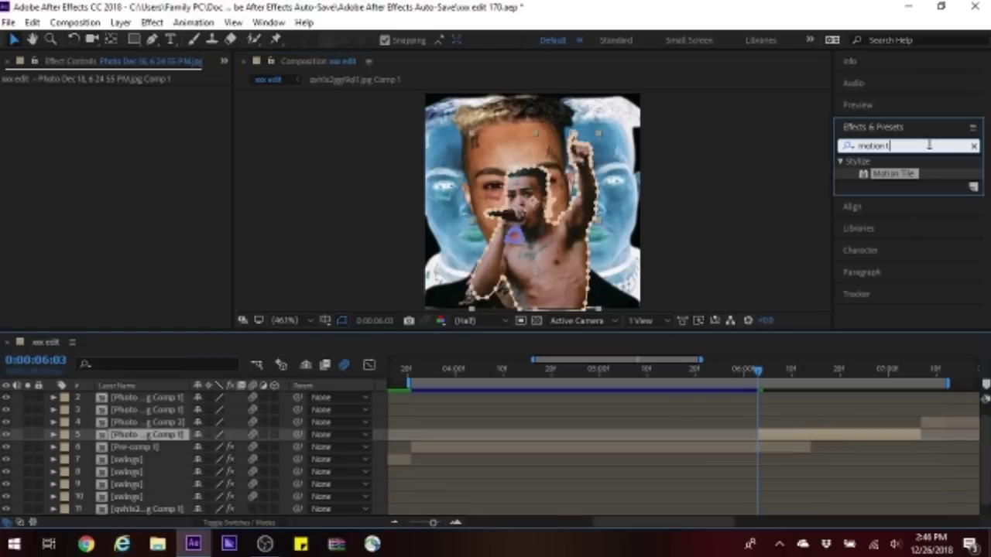
pyautogui.write('dr')
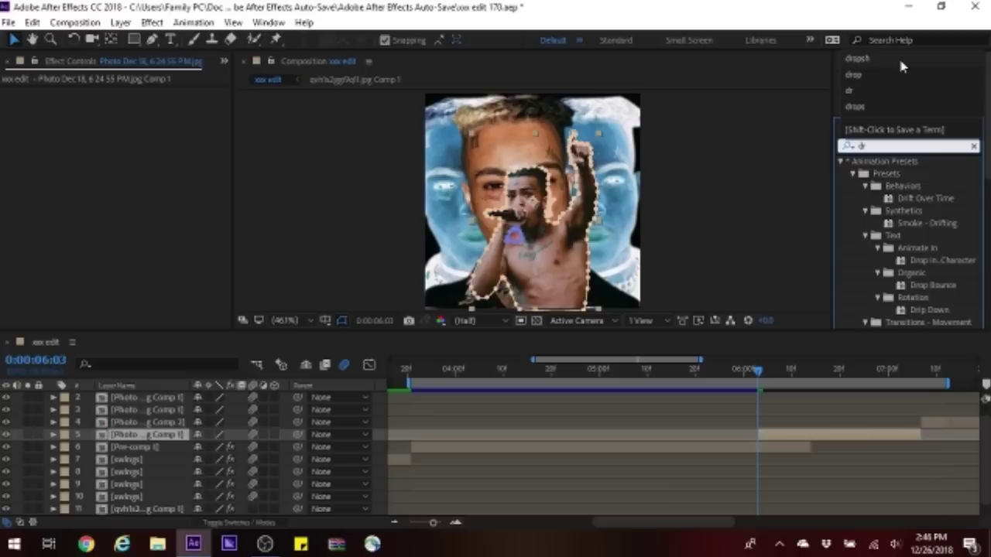
pyautogui.click(898, 58)
pyautogui.moveTo(902, 174); pyautogui.dragTo(802, 438)
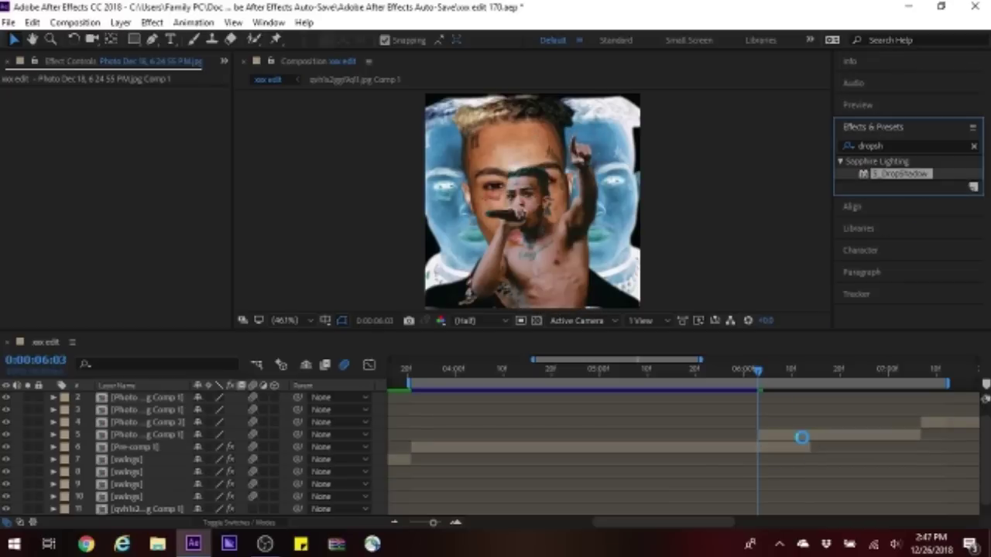
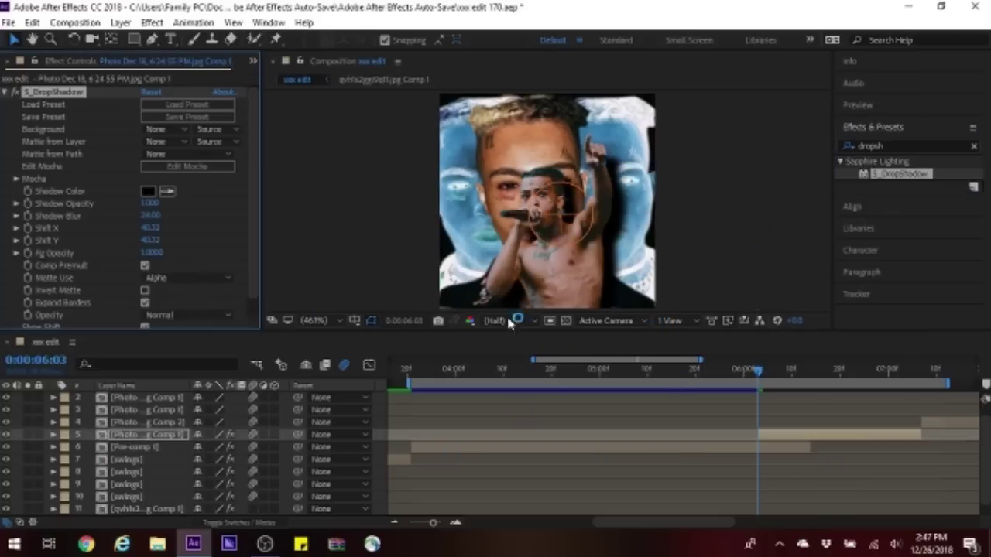
# Step: Raise the drop shadow blur to 69 and split the rapper photo layer at 6:14
pyautogui.moveTo(173, 217); pyautogui.dragTo(183, 217)
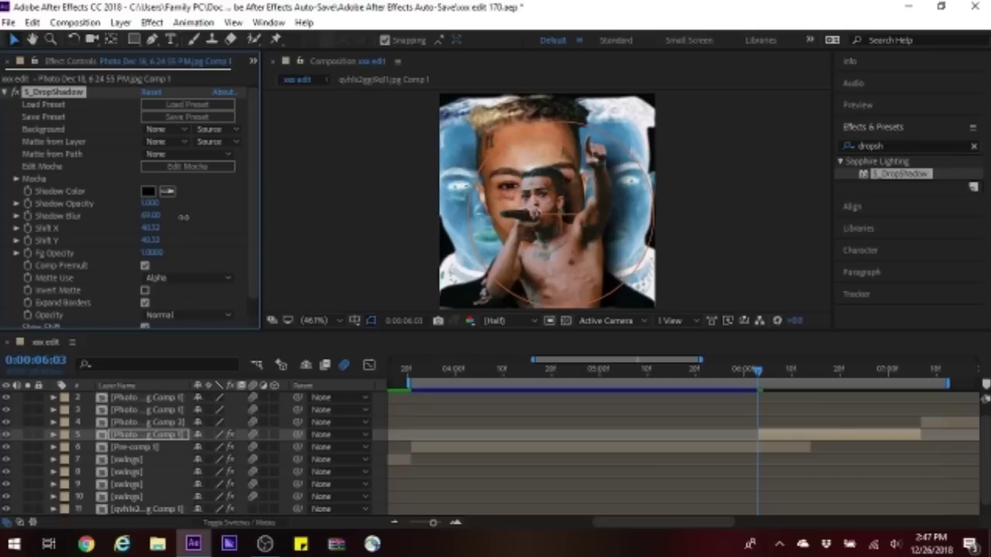
pyautogui.click(343, 227)
pyautogui.click(834, 438)
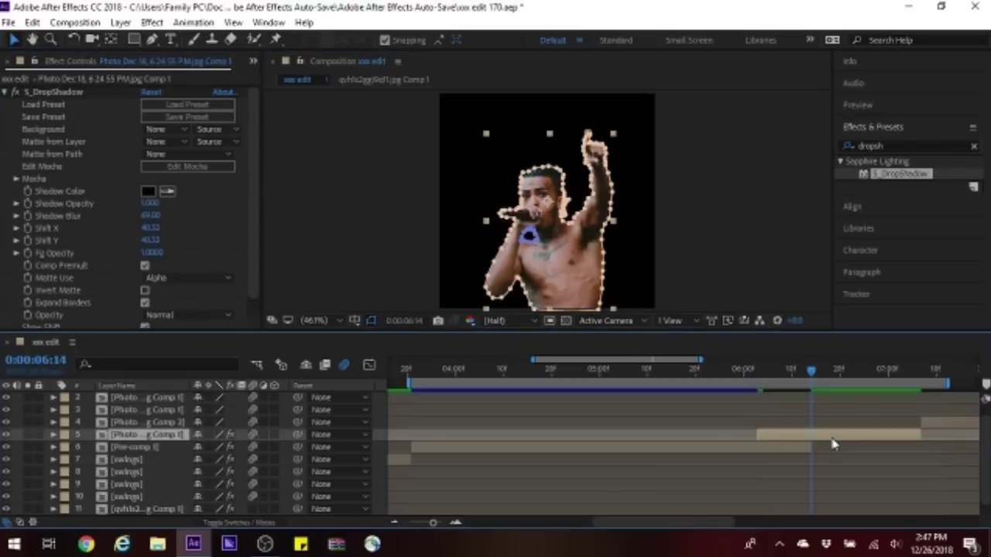
pyautogui.hotkey('ctrl', 'shift', 'd')
# Step: Delete both masks and the S_DropShadow effect from the new split layer
pyautogui.press('m')
pyautogui.click(124, 447)
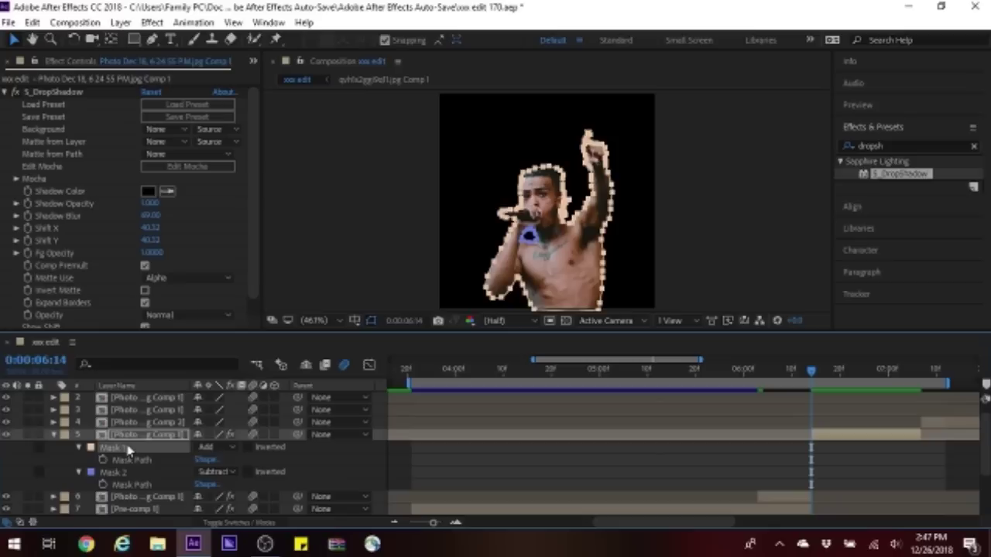
pyautogui.press('Delete')
pyautogui.press('Delete')
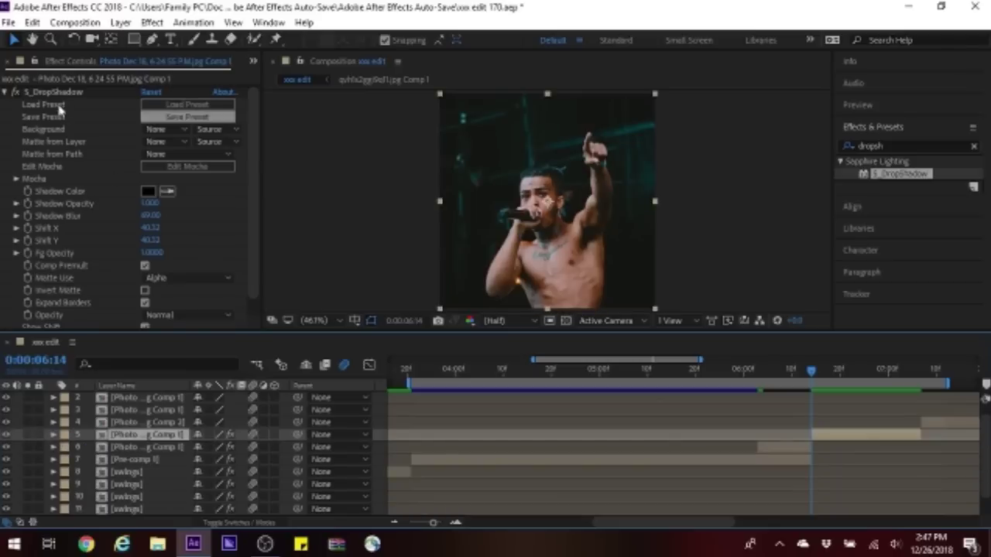
pyautogui.click(54, 91)
pyautogui.press('Delete')
# Step: Apply Motion Tile to the full photo with 300 output width and height and mirrored edges
pyautogui.doubleClick(875, 145)
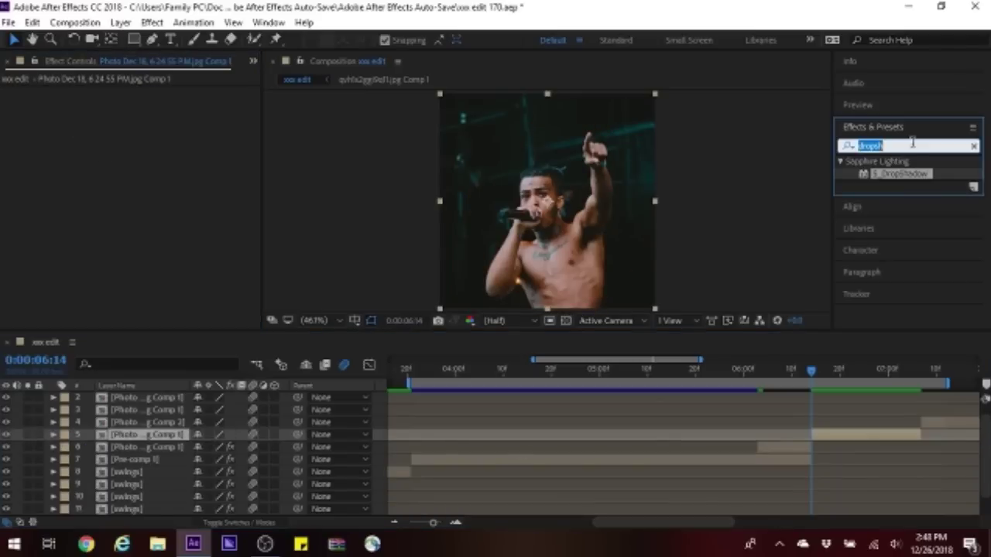
pyautogui.write('motion t')
pyautogui.doubleClick(893, 173)
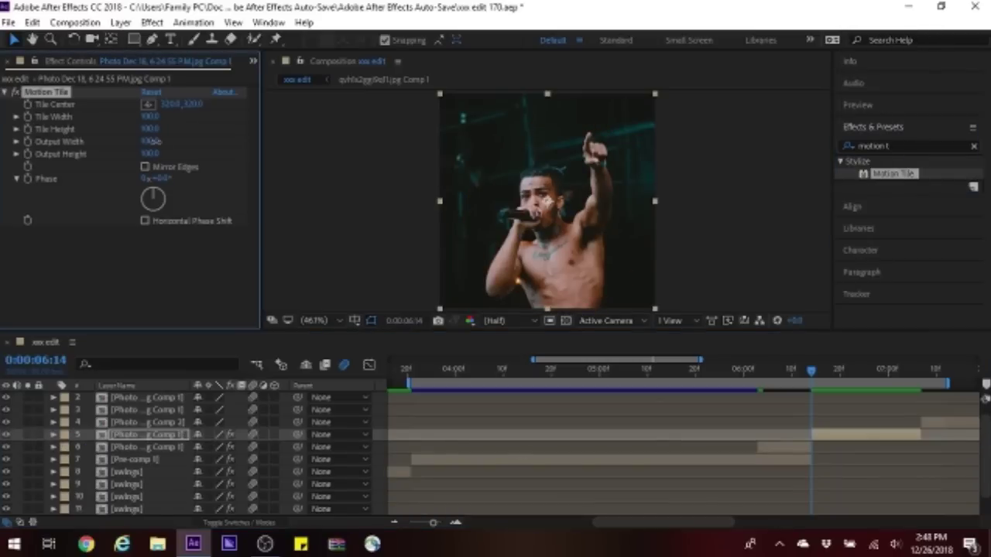
pyautogui.click(154, 142)
pyautogui.write('2')
pyautogui.click(150, 154)
pyautogui.write('300')
pyautogui.click(144, 166)
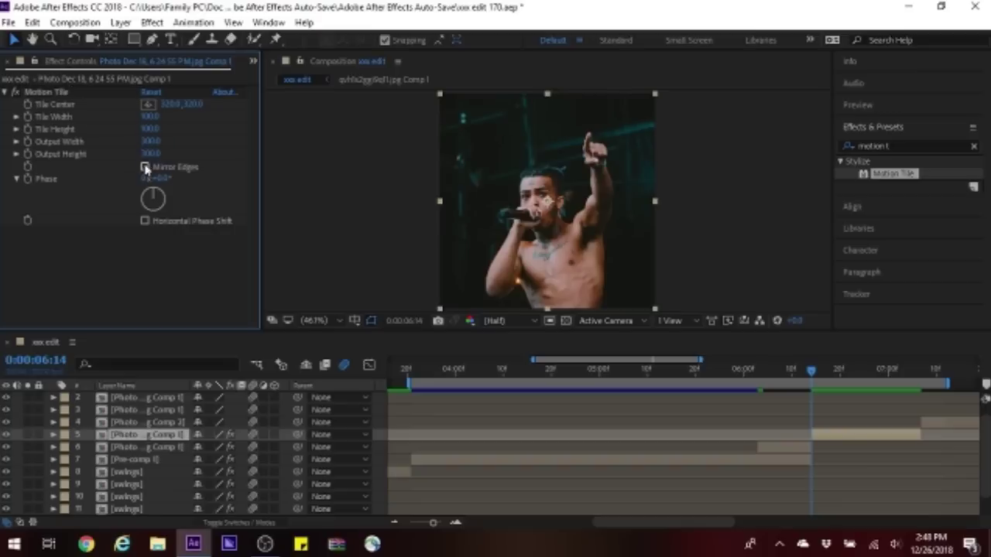
# Step: Keyframe the cutout's Position with Easy Ease so it drops down out of frame
pyautogui.click(784, 449)
pyautogui.press('pageup')
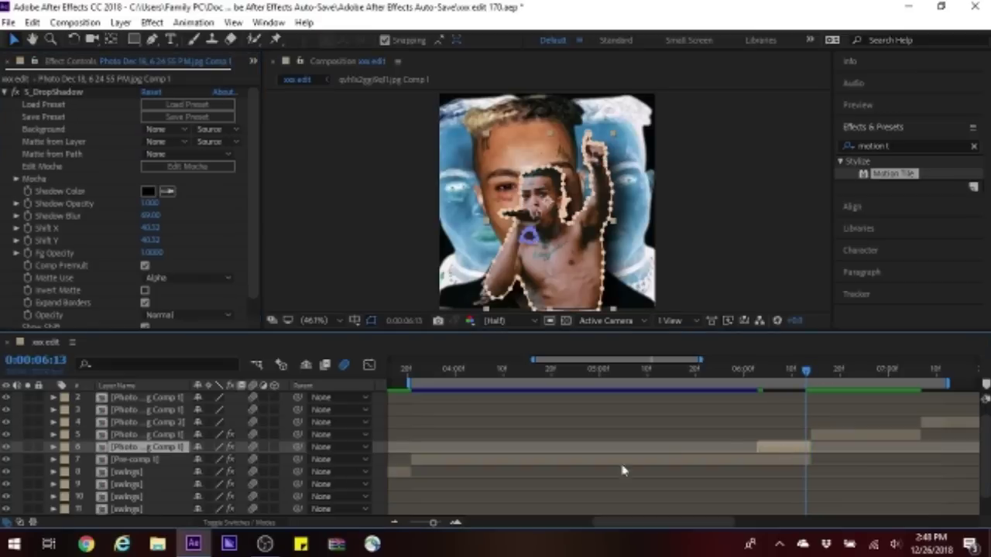
pyautogui.press('p')
pyautogui.click(117, 459)
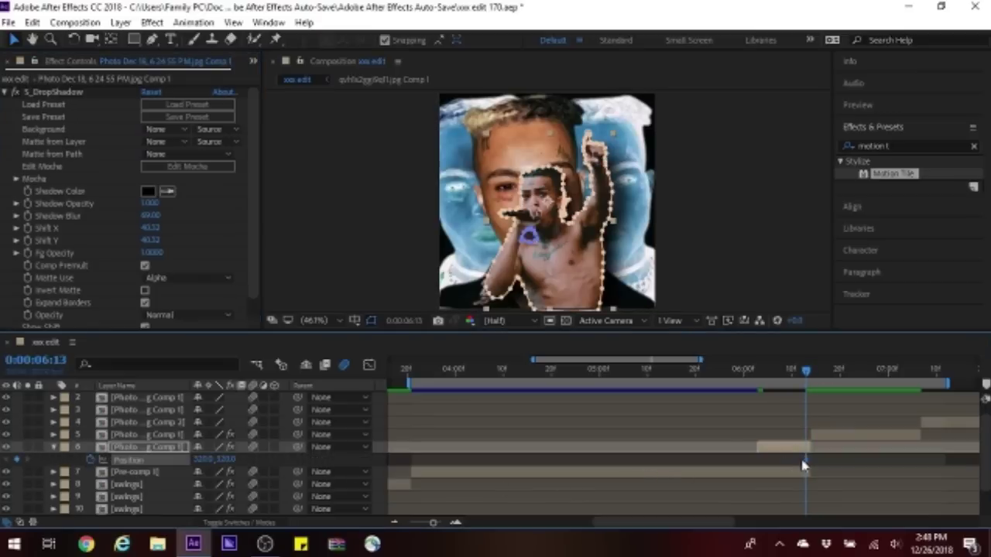
pyautogui.rightClick(805, 462)
pyautogui.moveTo(852, 449)
pyautogui.click(742, 358)
pyautogui.moveTo(803, 462); pyautogui.dragTo(751, 466)
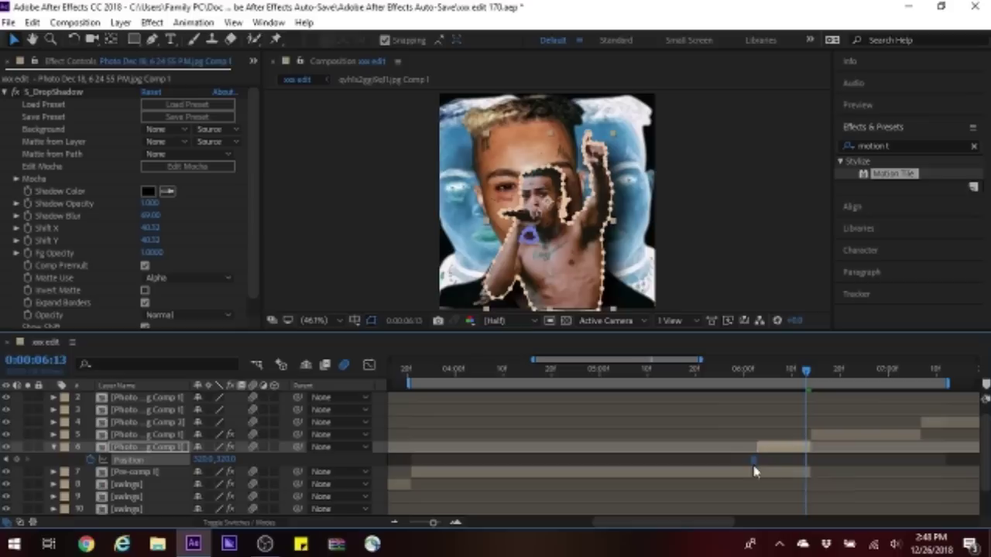
pyautogui.moveTo(226, 463); pyautogui.dragTo(595, 446)
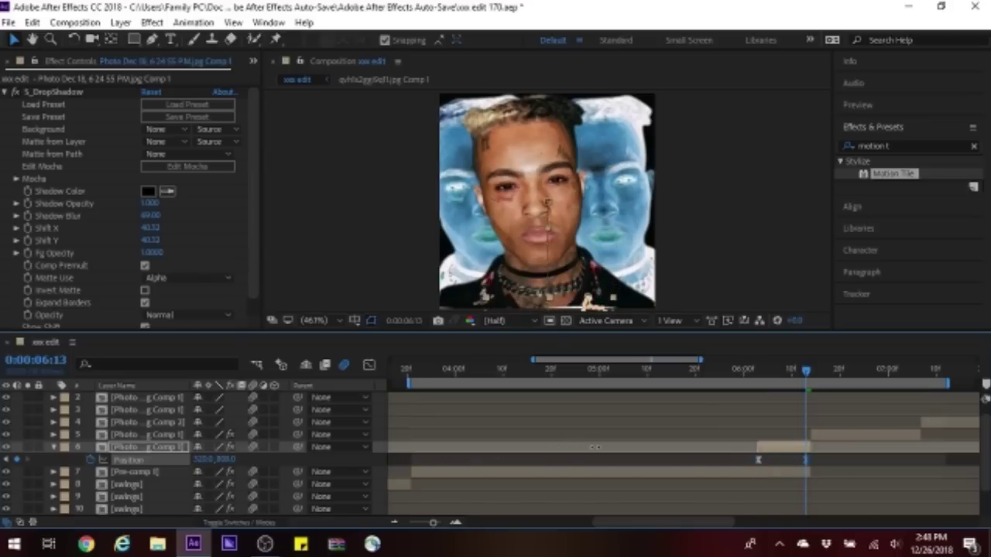
# Step: Sharpen the cutout's drop into a fast spike in the speed graph
pyautogui.click(369, 365)
pyautogui.click(542, 508)
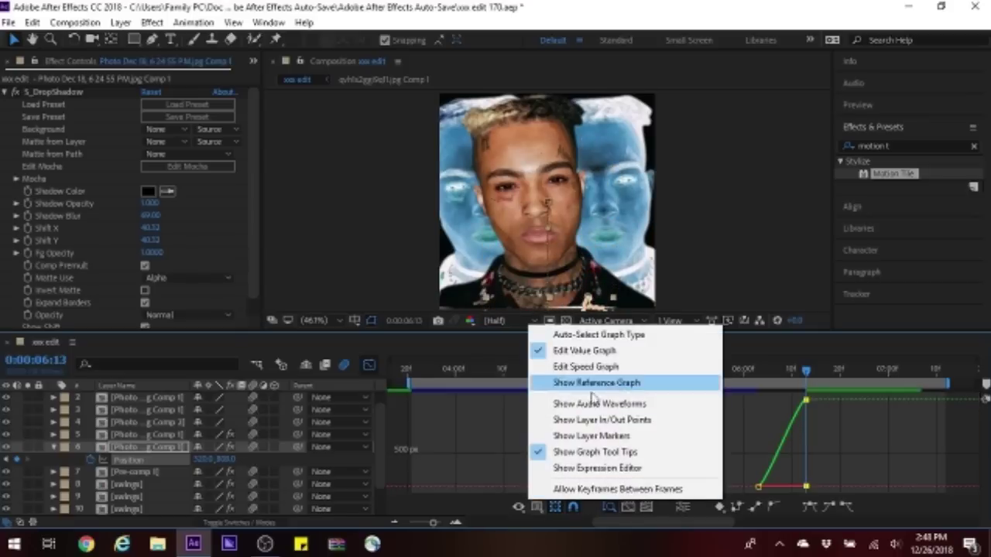
pyautogui.click(368, 367)
pyautogui.moveTo(766, 459); pyautogui.dragTo(805, 460)
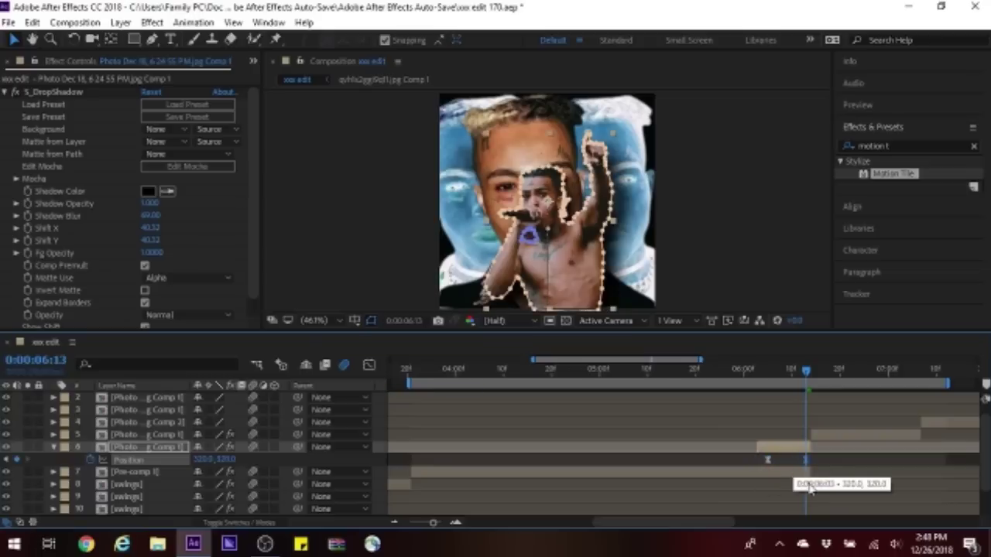
pyautogui.click(369, 365)
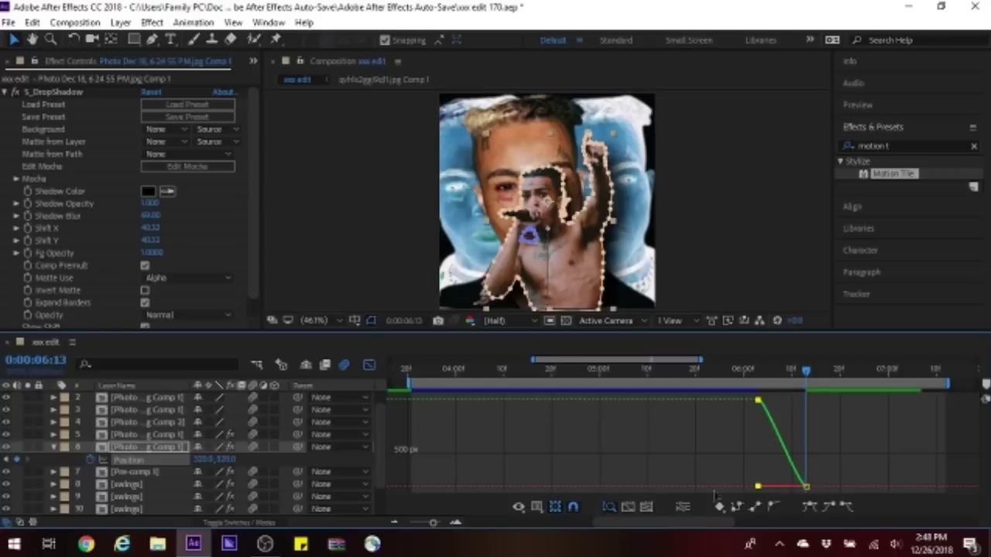
pyautogui.click(542, 507)
pyautogui.click(588, 367)
pyautogui.moveTo(761, 488); pyautogui.dragTo(782, 486)
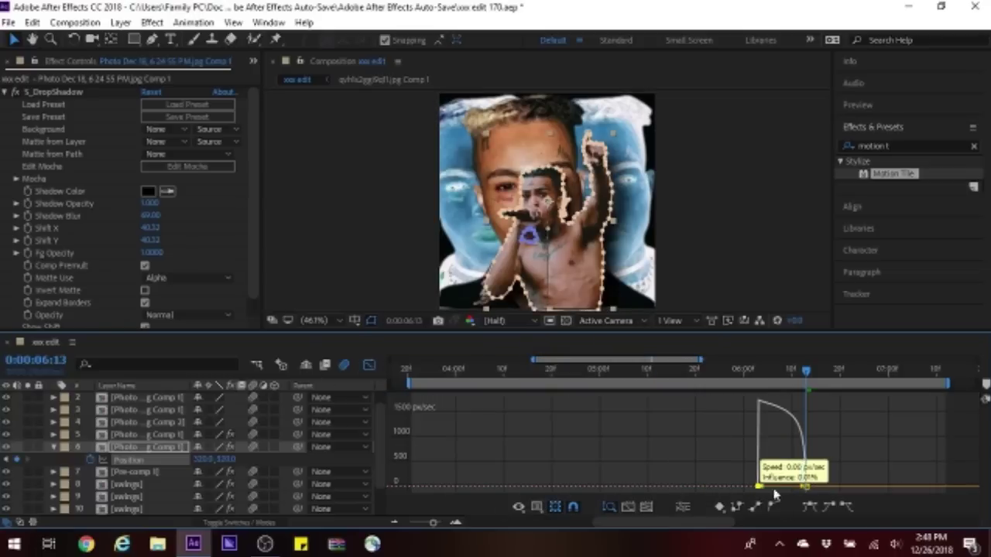
pyautogui.hotkey('shift', 'F3')
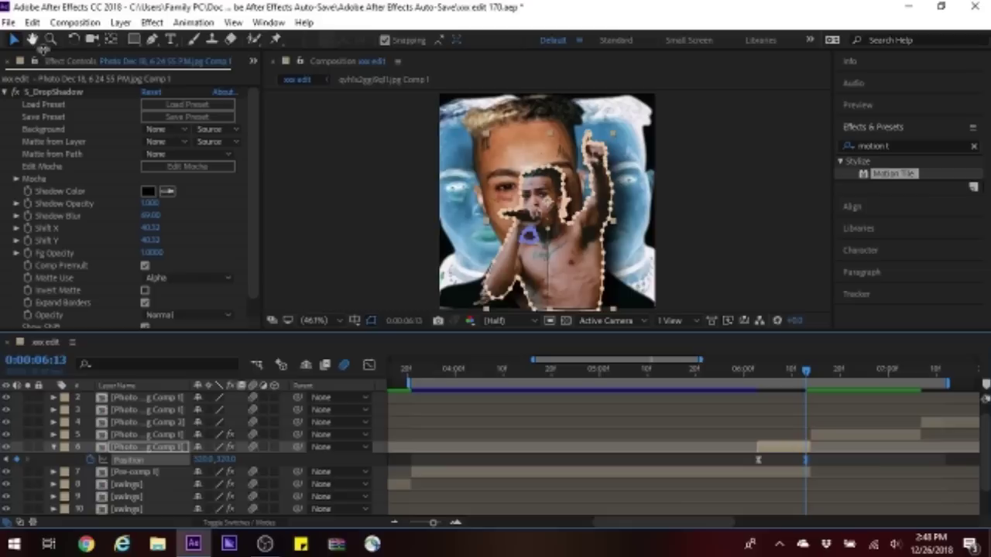
pyautogui.click(120, 22)
# Step: Add Null 4 ending at 6:13 and parent the cutout and pre-comp layers to it
pyautogui.click(614, 449)
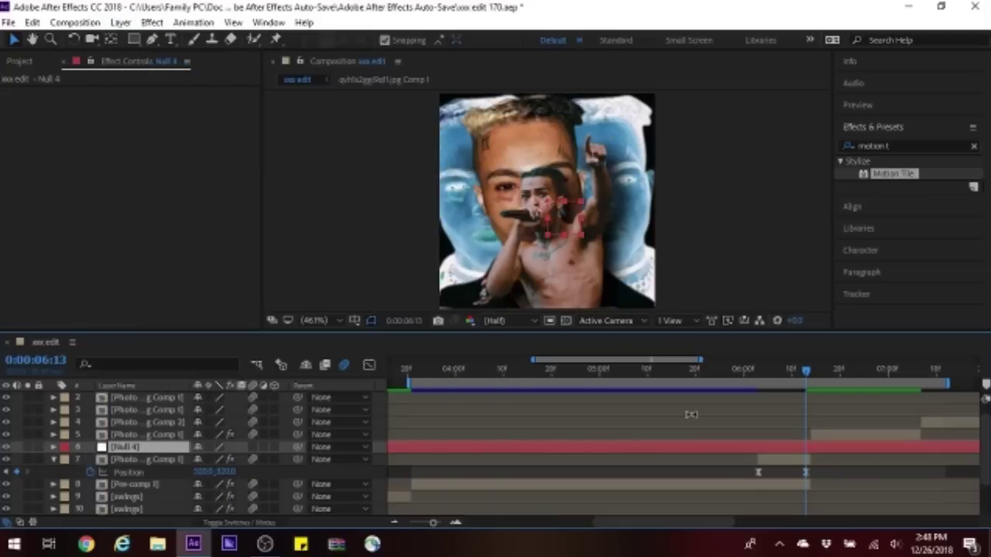
pyautogui.hotkey('alt', '[')
pyautogui.press('o')
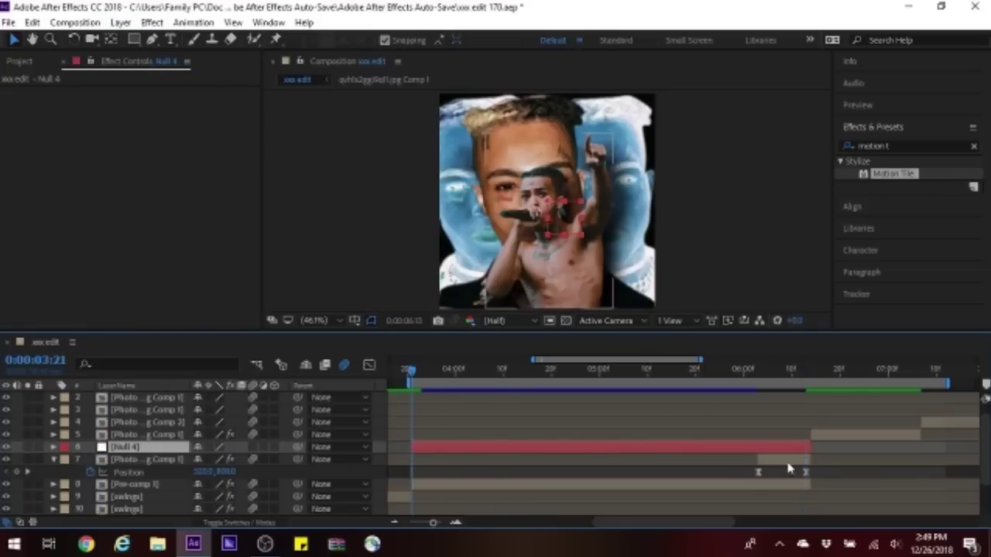
pyautogui.click(53, 459)
pyautogui.moveTo(248, 455); pyautogui.dragTo(294, 472)
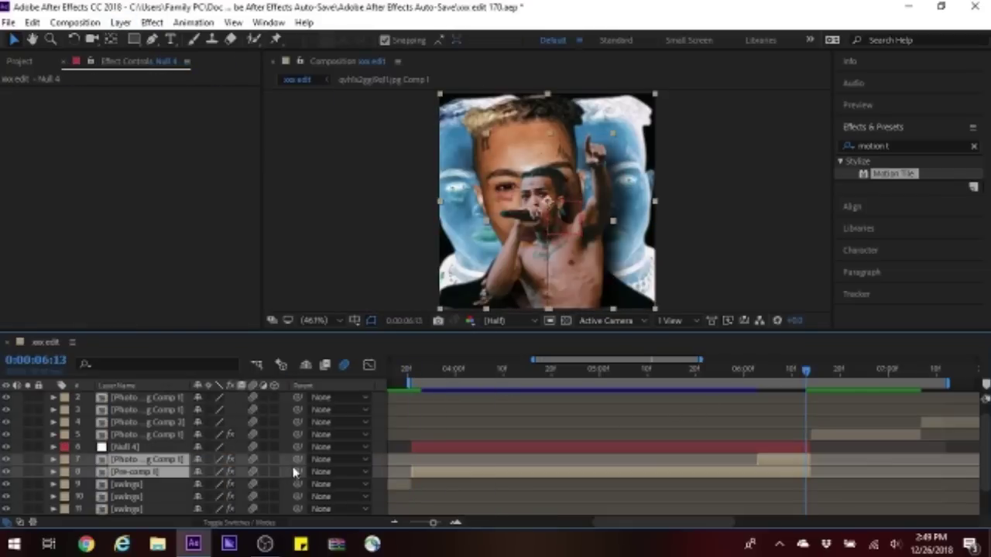
pyautogui.moveTo(152, 460); pyautogui.dragTo(139, 448)
# Step: Keyframe Null 4's Scale from 100% to 200% with Easy Ease
pyautogui.click(153, 448)
pyautogui.press('s')
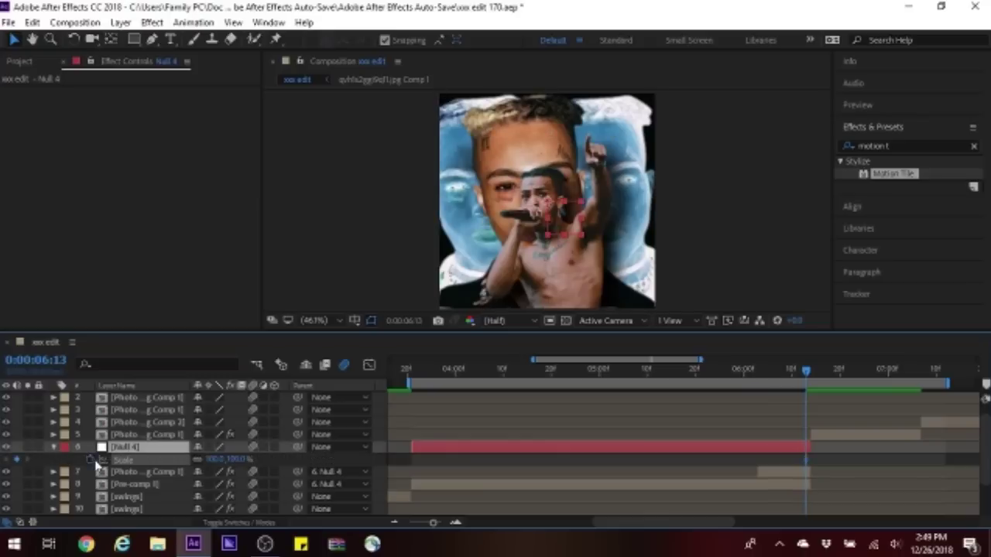
pyautogui.rightClick(812, 467)
pyautogui.click(681, 403)
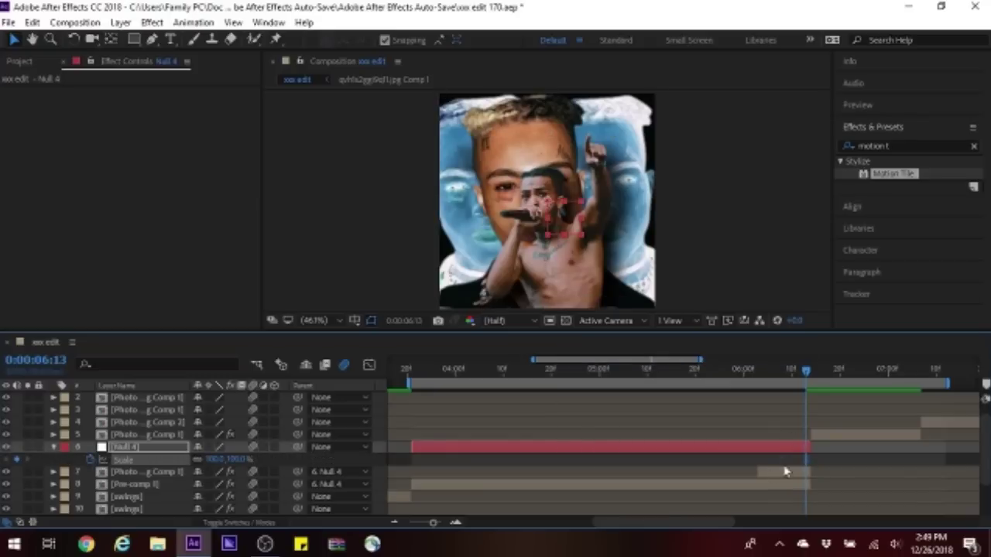
pyautogui.moveTo(806, 465); pyautogui.dragTo(757, 482)
pyautogui.press('Return')
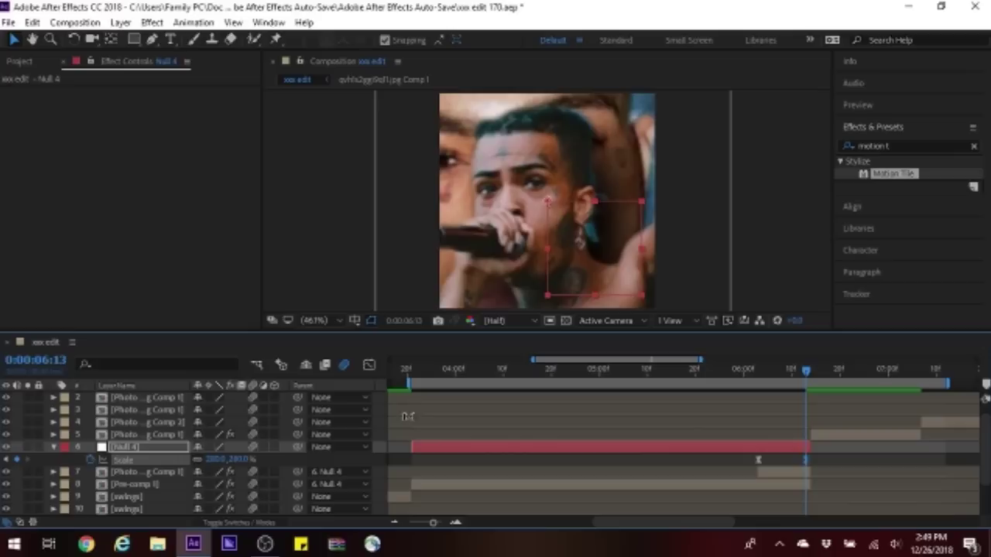
# Step: Curve Null 4's scale ramp into an ease in the value graph
pyautogui.click(370, 366)
pyautogui.click(536, 507)
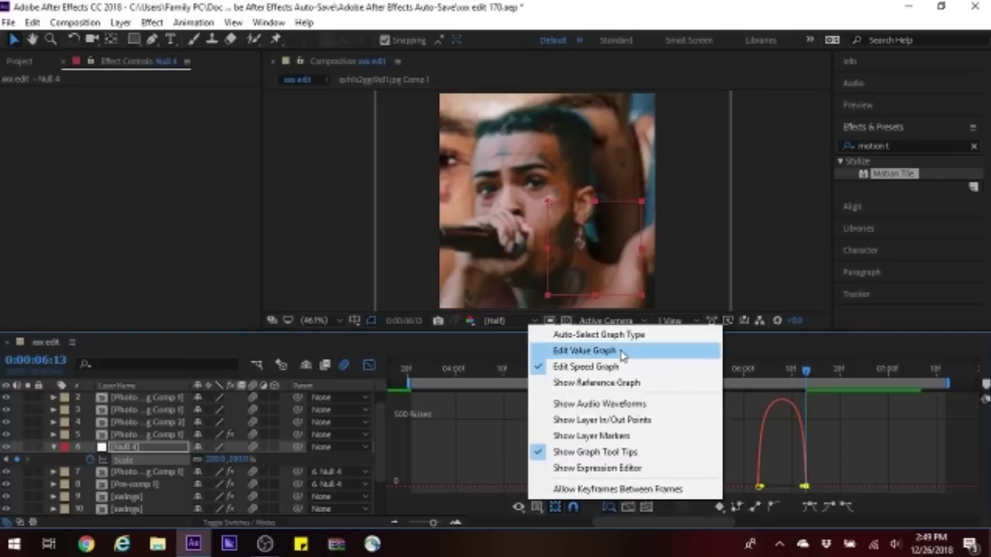
pyautogui.click(619, 349)
pyautogui.moveTo(802, 415); pyautogui.dragTo(806, 473)
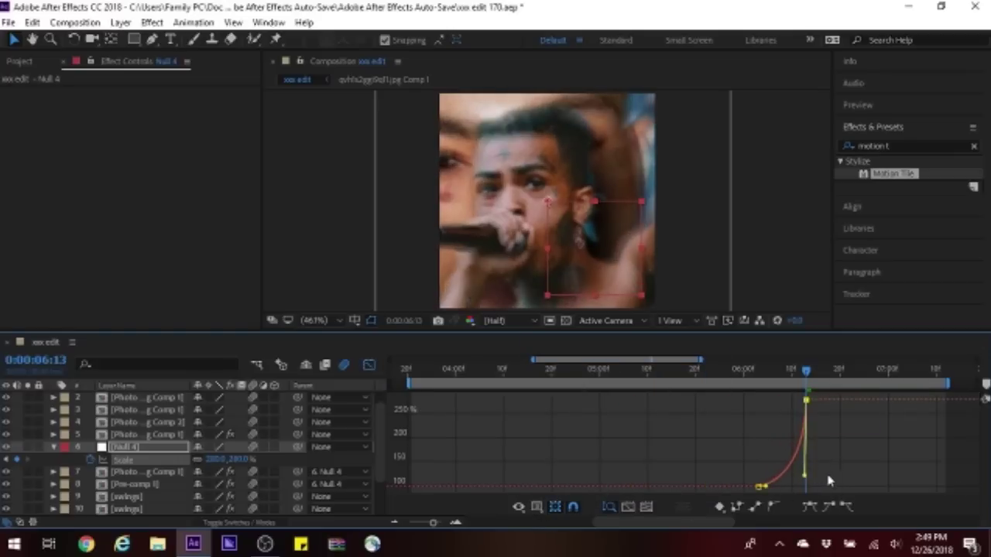
pyautogui.click(370, 366)
# Step: Add eased Scale keyframes to the tiled photo layer, enlarging it to 280%
pyautogui.click(147, 434)
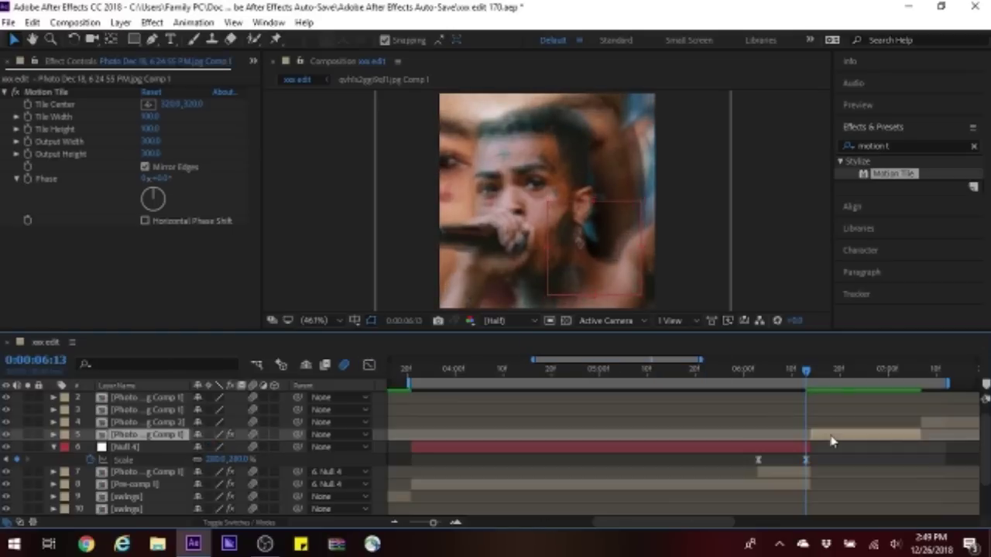
pyautogui.press('pagedown')
pyautogui.press('s')
pyautogui.rightClick(811, 448)
pyautogui.moveTo(874, 438)
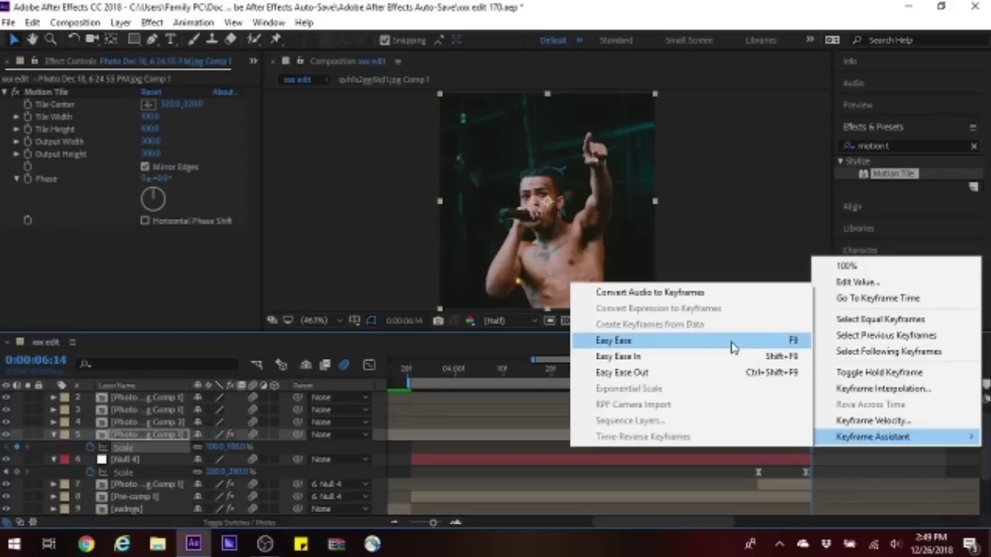
pyautogui.click(620, 338)
pyautogui.click(239, 447)
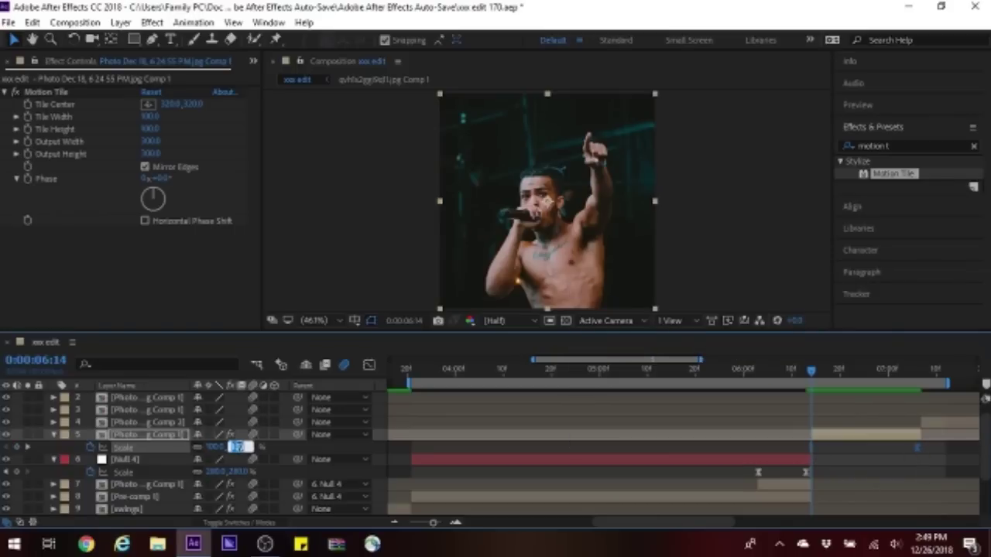
pyautogui.write('200')
pyautogui.press('Return')
pyautogui.click(370, 364)
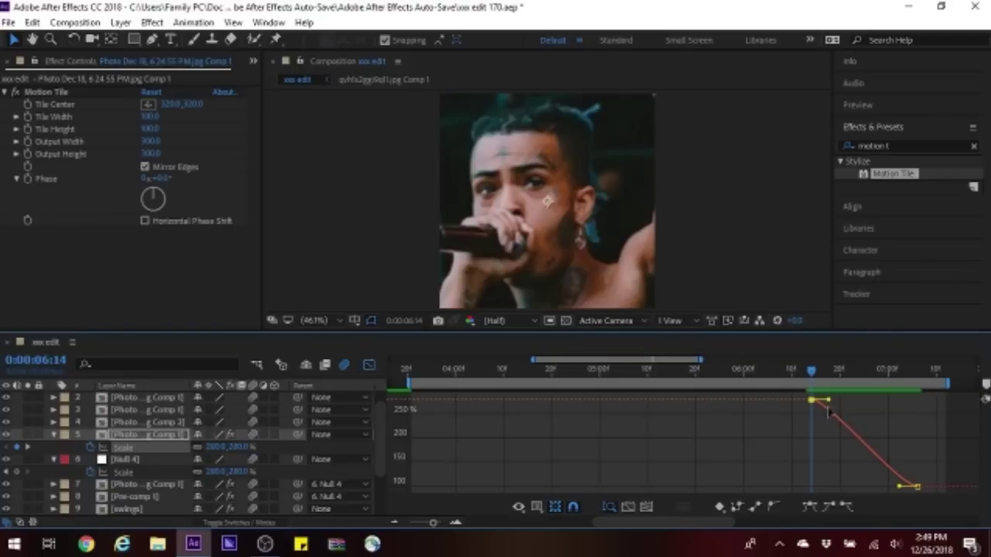
pyautogui.click(369, 365)
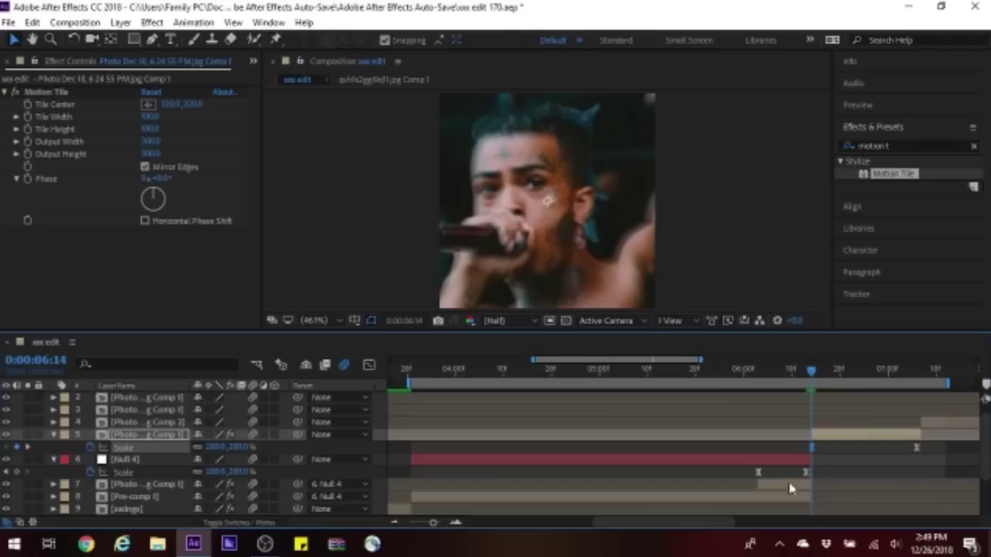
# Step: Sharpen the ease into Null 4's final Scale keyframe and preview the zoom
pyautogui.click(774, 460)
pyautogui.hotkey('shift', 'F3')
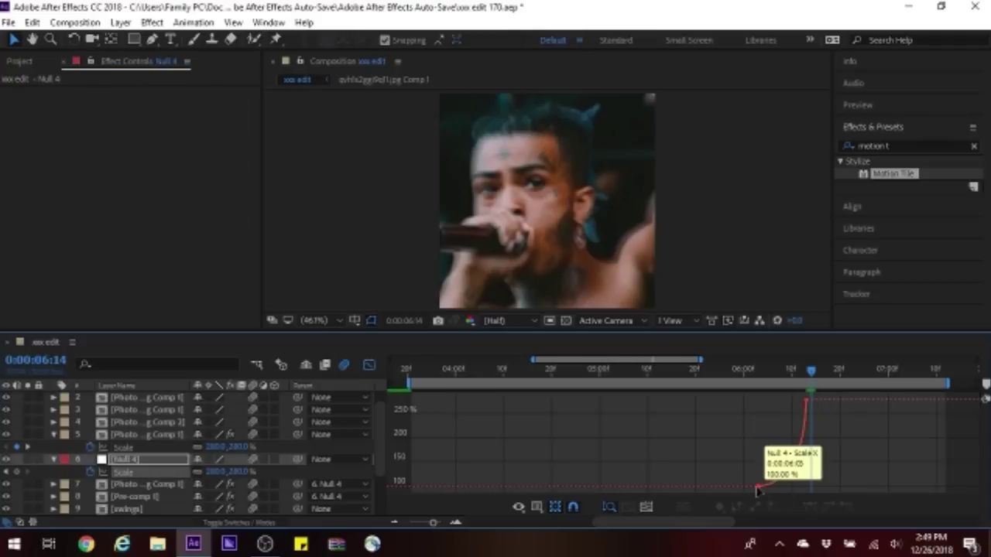
pyautogui.click(369, 365)
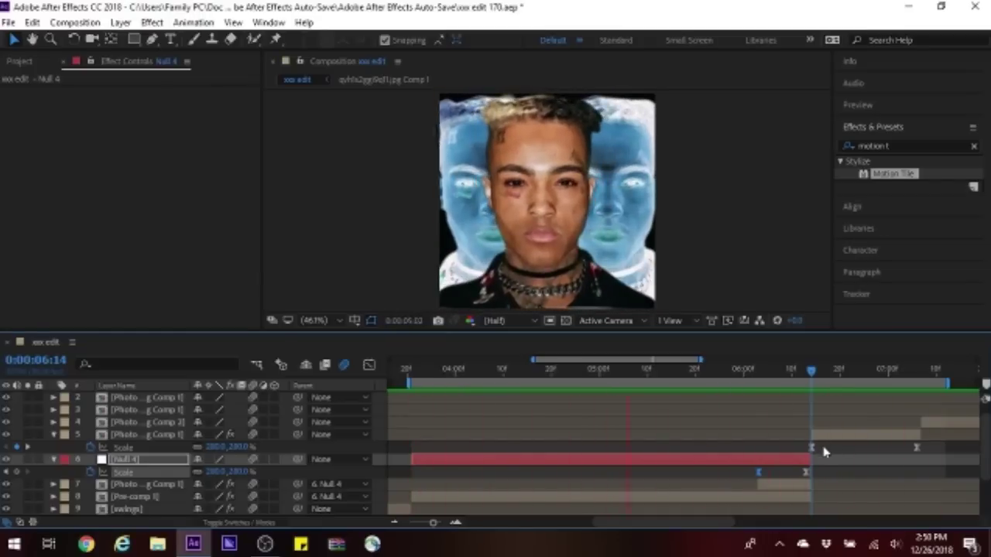
pyautogui.press('space')
pyautogui.hotkey('shift', 'F3')
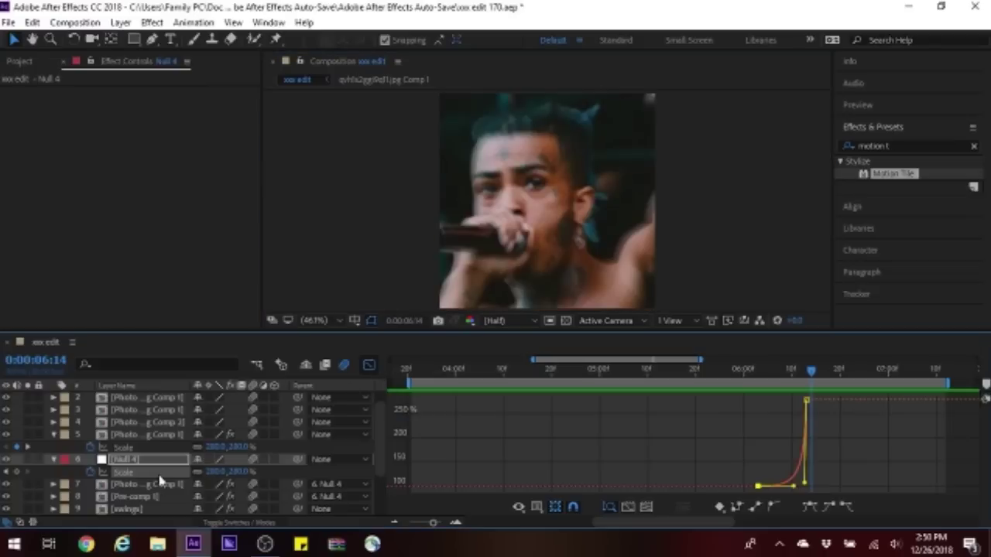
pyautogui.moveTo(820, 393)
pyautogui.mouseDown()
pyautogui.moveTo(747, 496)
pyautogui.moveTo(807, 485)
pyautogui.mouseUp()
pyautogui.click(761, 497)
pyautogui.click(760, 496)
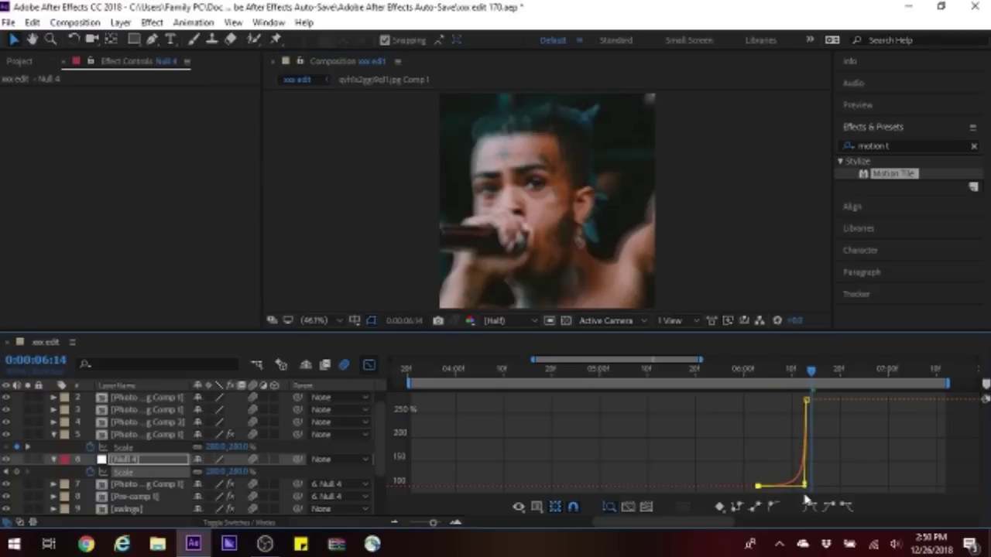
pyautogui.press('space')
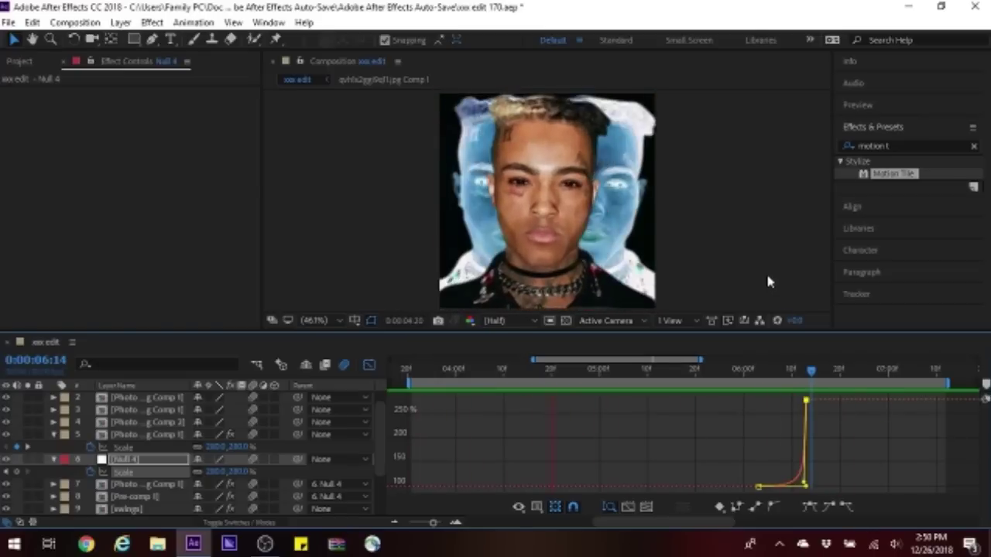
pyautogui.press('space')
# Step: Move the work area to the 07:00–10:00 stretch and preview that section
pyautogui.hotkey('shift', 'F3')
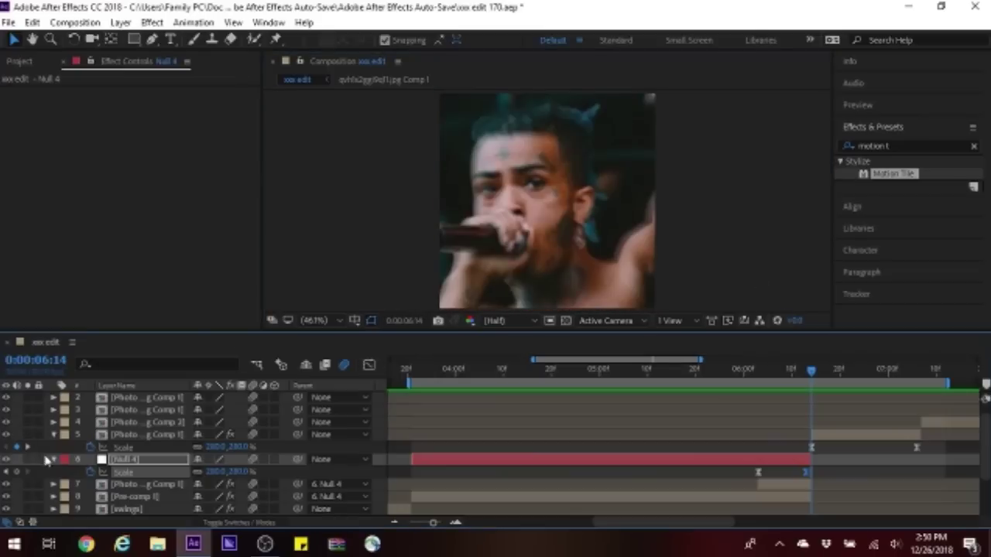
pyautogui.moveTo(523, 383); pyautogui.dragTo(761, 382)
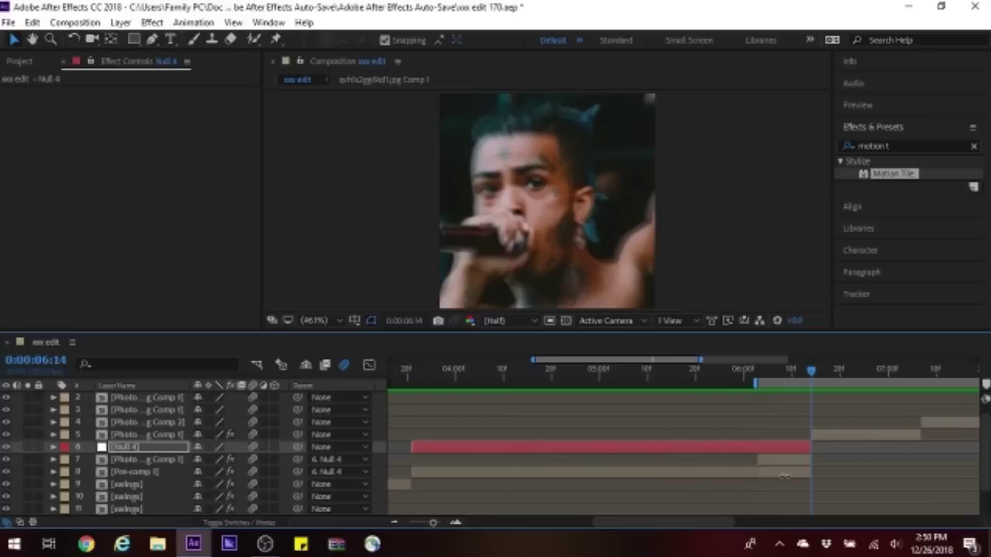
pyautogui.click(780, 523)
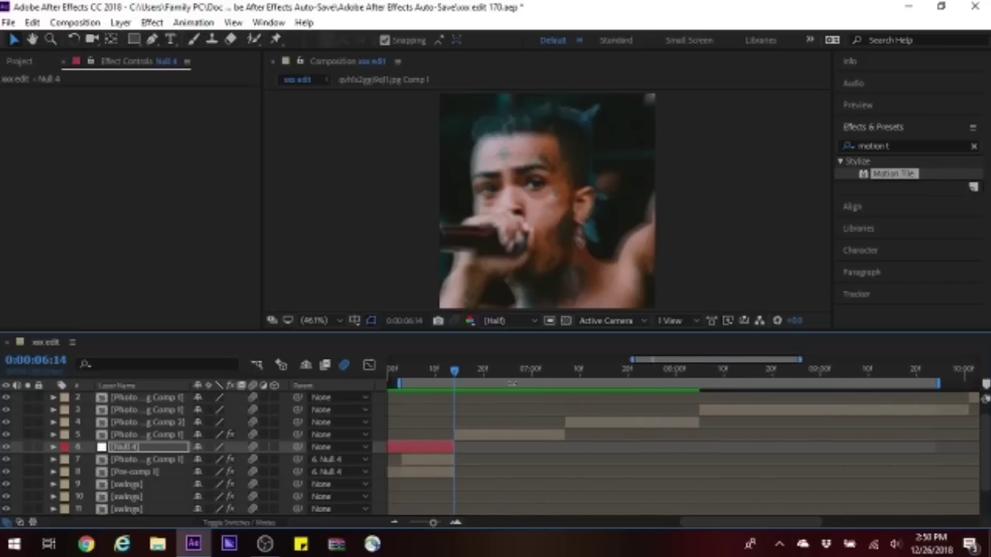
pyautogui.click(869, 414)
pyautogui.press('End')
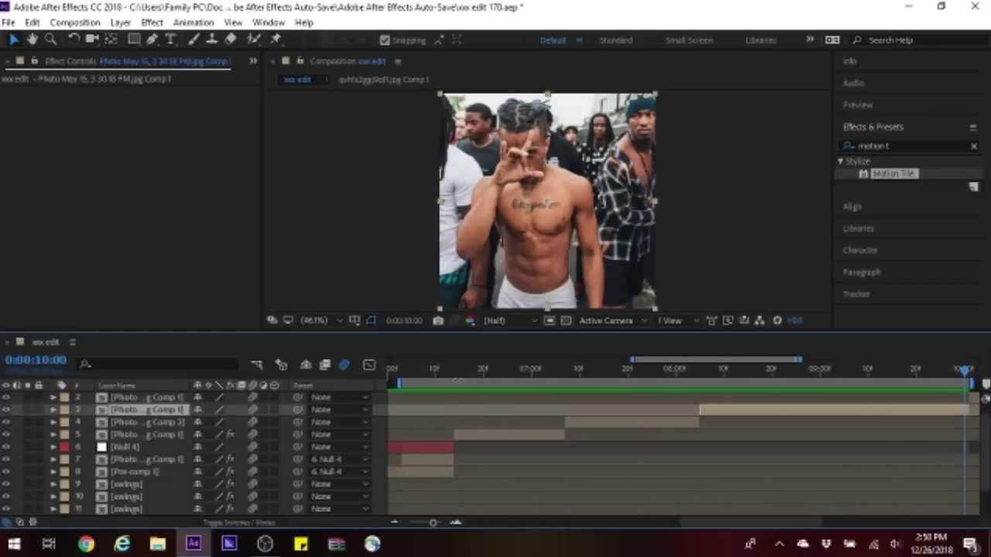
pyautogui.press('space')
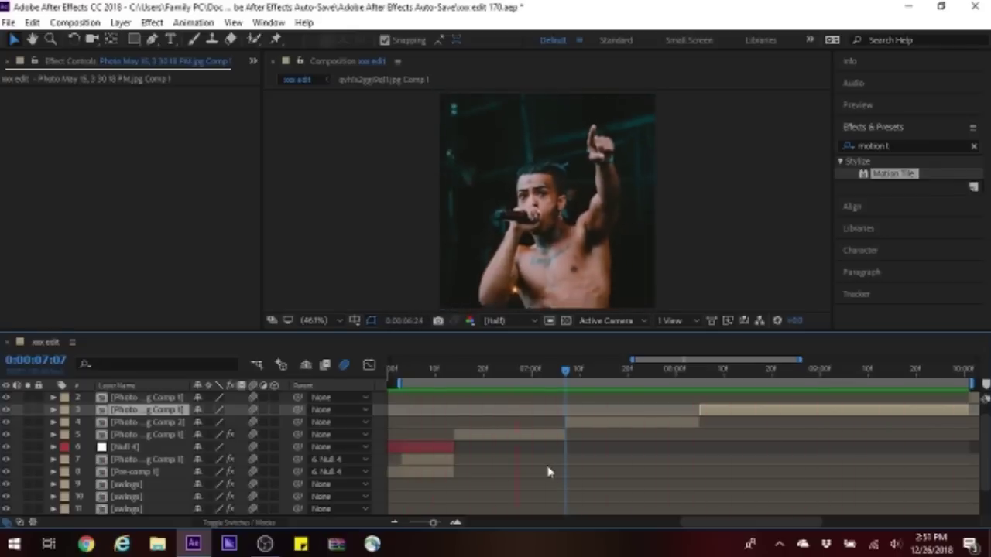
# Step: Preview the photo sequence around layer 5
pyautogui.click(703, 272)
pyautogui.click(540, 438)
pyautogui.press('pageup')
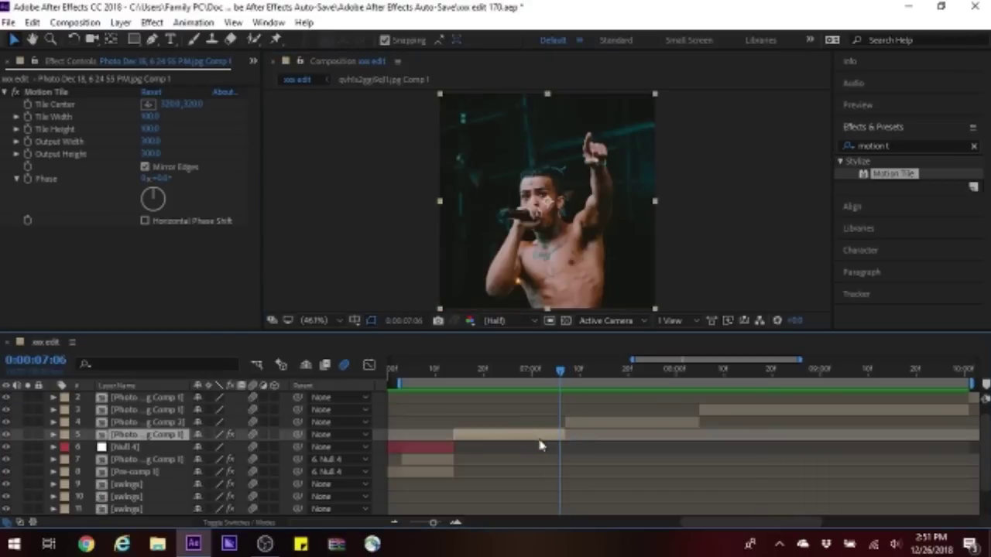
pyautogui.press('space')
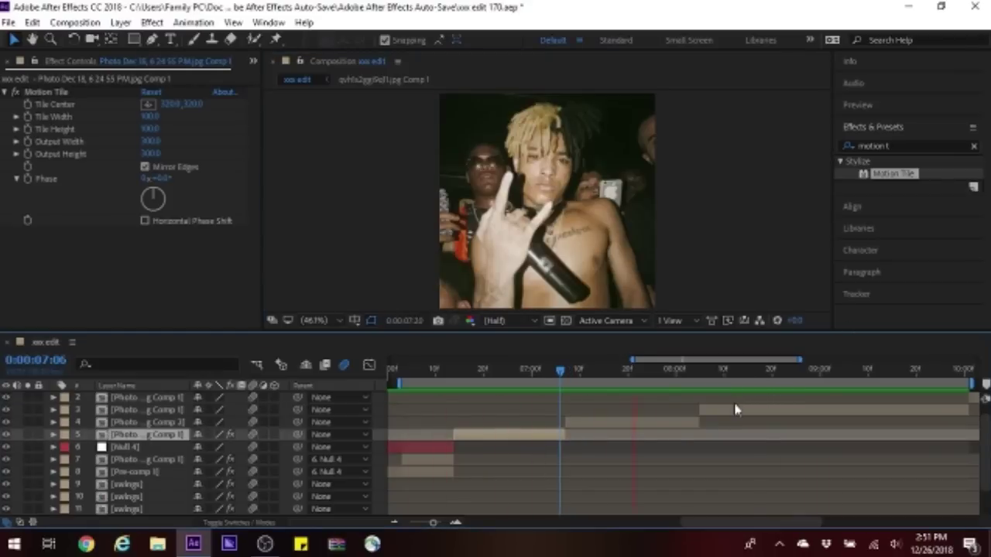
pyautogui.click(716, 229)
# Step: Give layer 5 an eased 70° Rotation animation with a steep curve into the last key
pyautogui.press('r')
pyautogui.rightClick(562, 448)
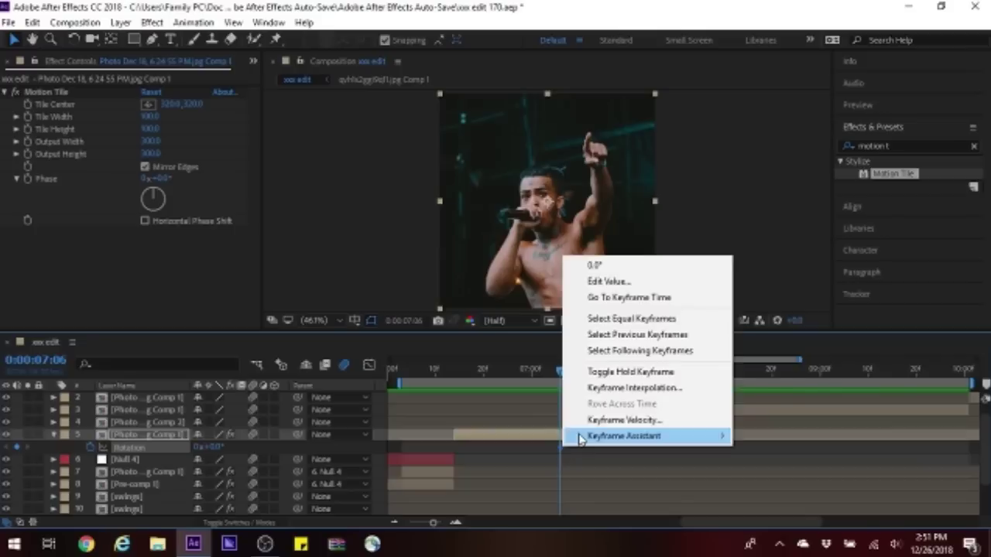
pyautogui.click(774, 339)
pyautogui.moveTo(562, 448); pyautogui.dragTo(455, 448)
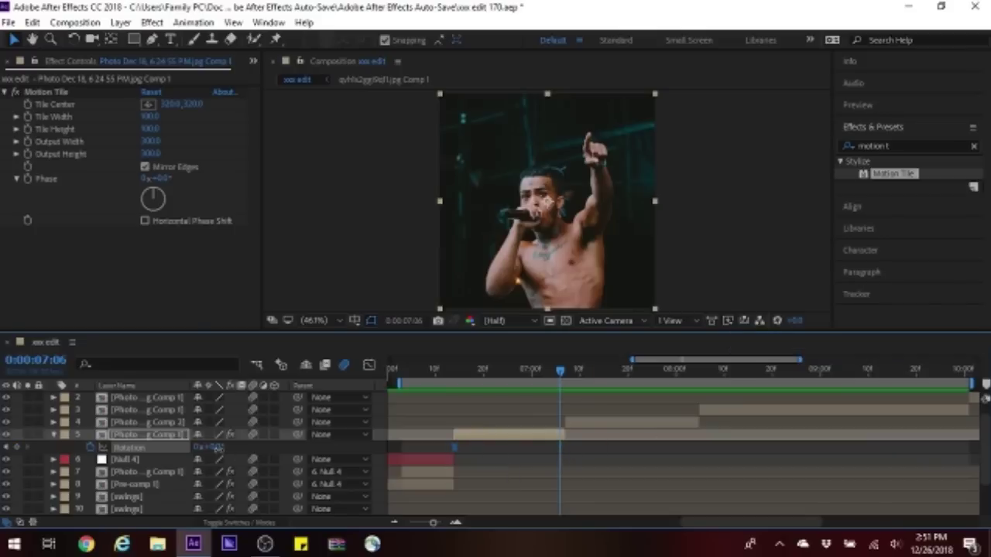
pyautogui.write('70')
pyautogui.press('Return')
pyautogui.click(370, 365)
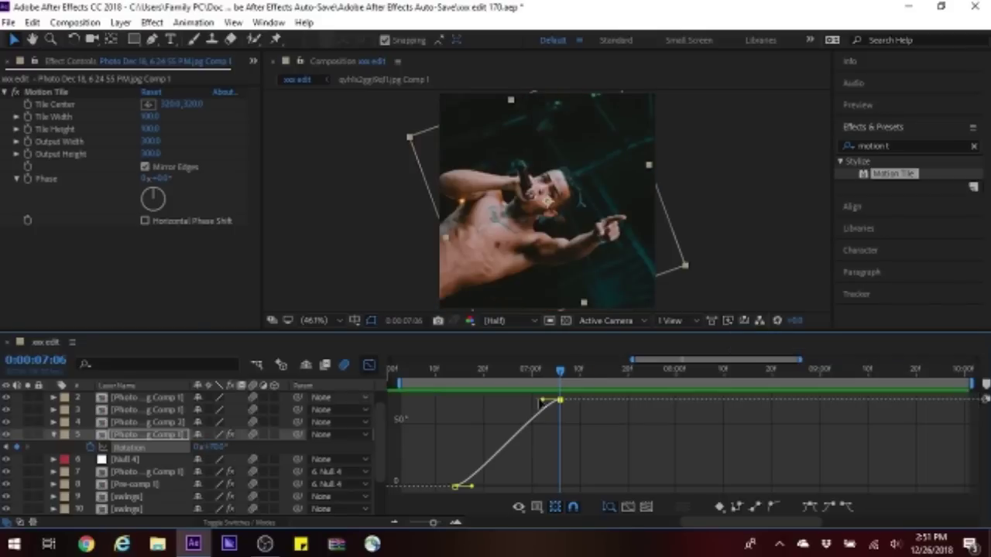
pyautogui.moveTo(538, 398); pyautogui.dragTo(561, 475)
pyautogui.click(370, 365)
# Step: Give layer 4 an eased −70° to 0° Rotation animation starting at 7:07
pyautogui.press('pagedown')
pyautogui.click(625, 425)
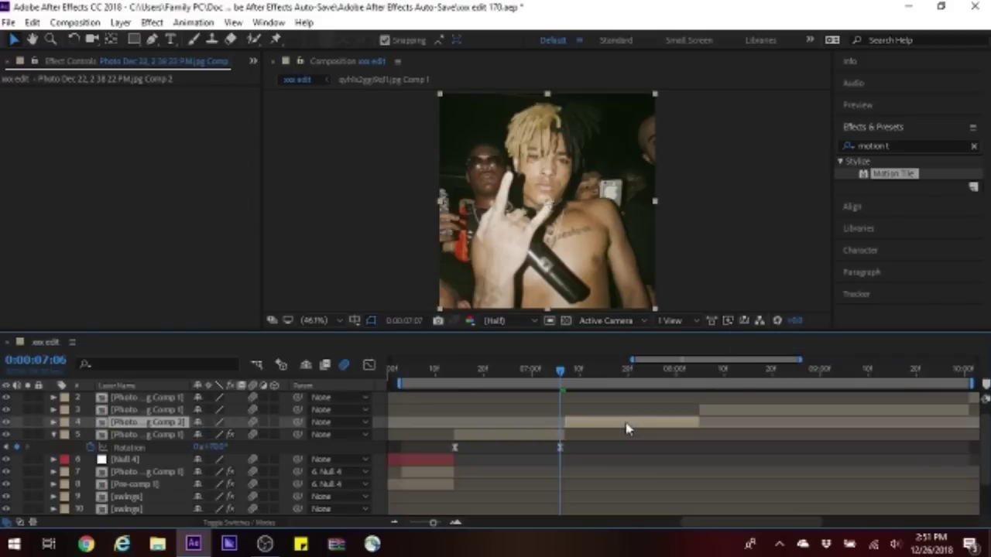
pyautogui.press('r')
pyautogui.rightClick(567, 438)
pyautogui.moveTo(642, 422)
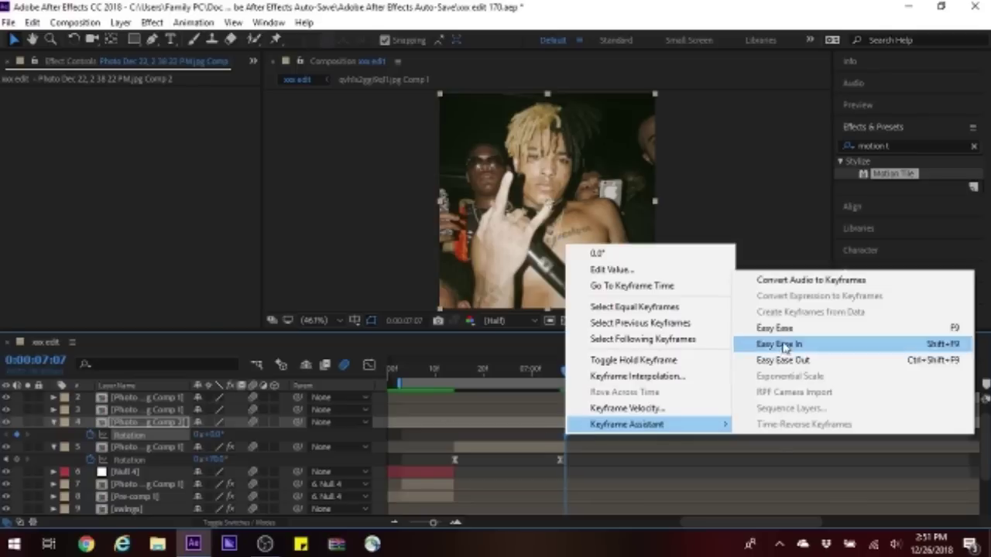
pyautogui.click(778, 343)
pyautogui.moveTo(568, 435); pyautogui.dragTo(694, 435)
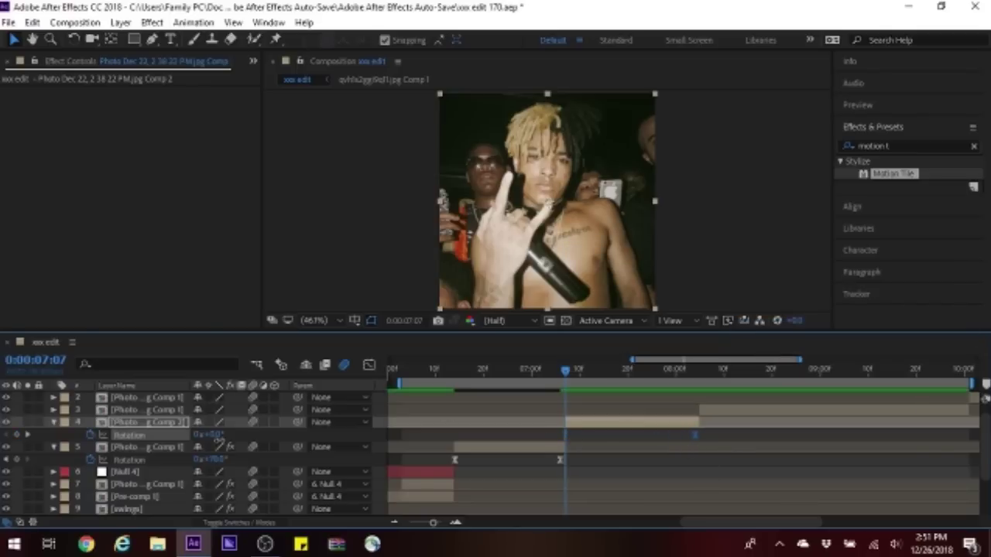
pyautogui.write('70')
pyautogui.press('Return')
pyautogui.click(370, 365)
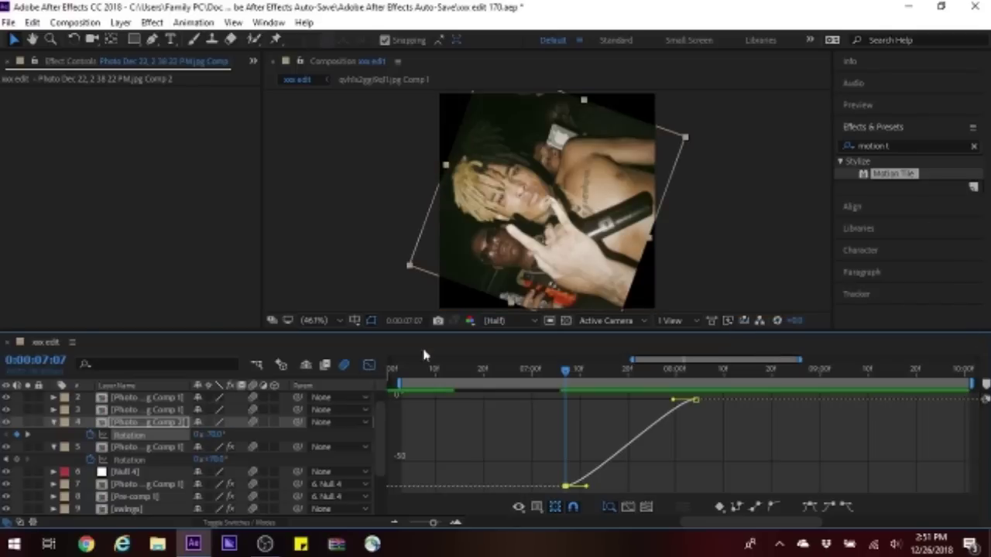
# Step: Apply Motion Tile to layer 4, tiled at 300 with mirrored edges
pyautogui.doubleClick(894, 173)
pyautogui.write('30')
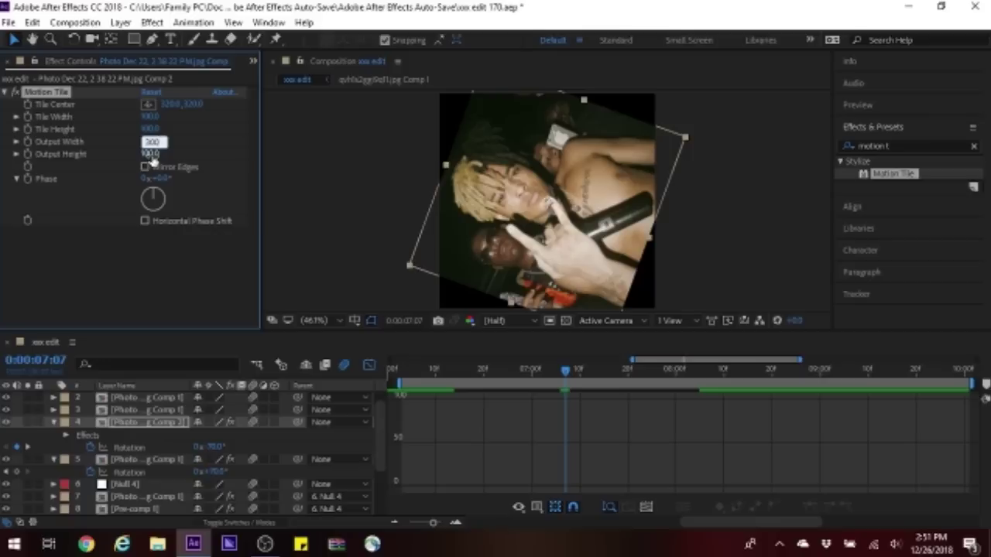
pyautogui.write('0')
pyautogui.press('Tab')
pyautogui.write('3000')
pyautogui.click(145, 166)
# Step: Steepen layer 4's rotation ramp from the start and preview both rotations
pyautogui.click(129, 447)
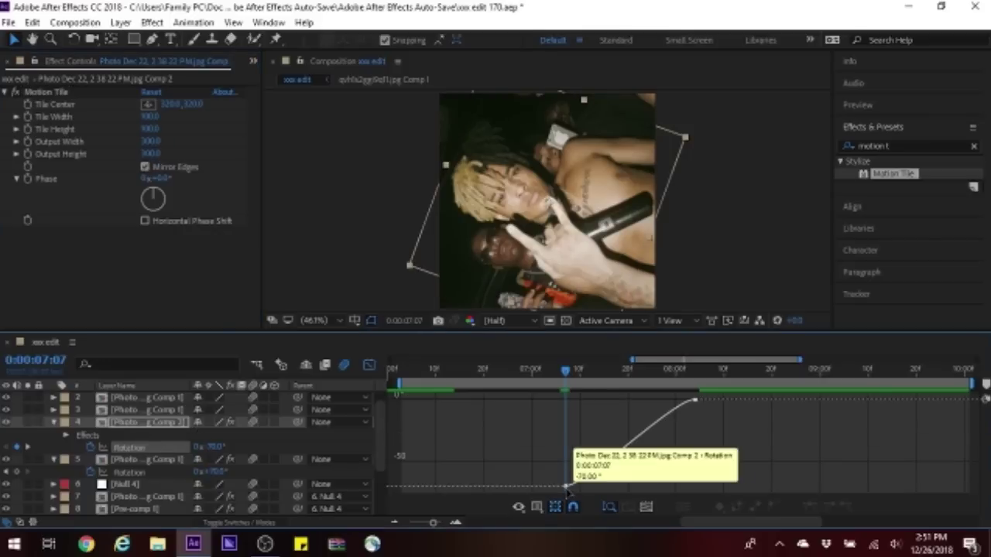
pyautogui.moveTo(565, 488); pyautogui.dragTo(569, 434)
pyautogui.hotkey('shift', 'F3')
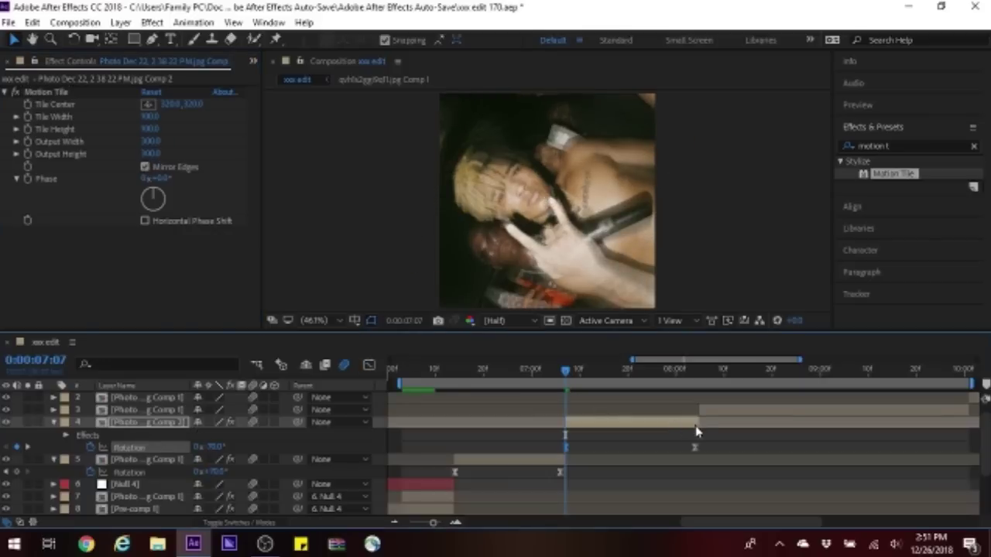
pyautogui.press('space')
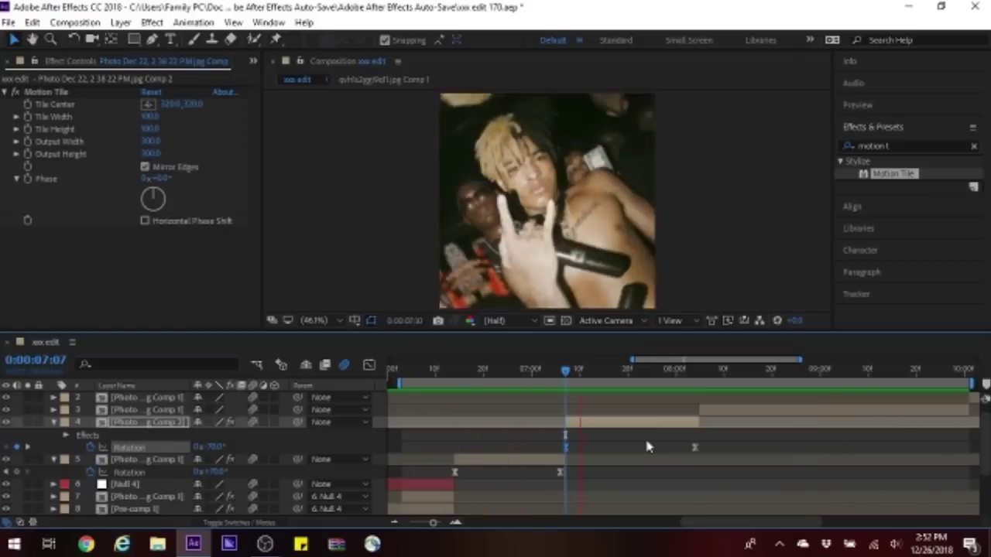
pyautogui.press('space')
pyautogui.click(53, 459)
# Step: Apply CC Slant to layer 4 at 0:00:08:04 and save the project
pyautogui.click(54, 422)
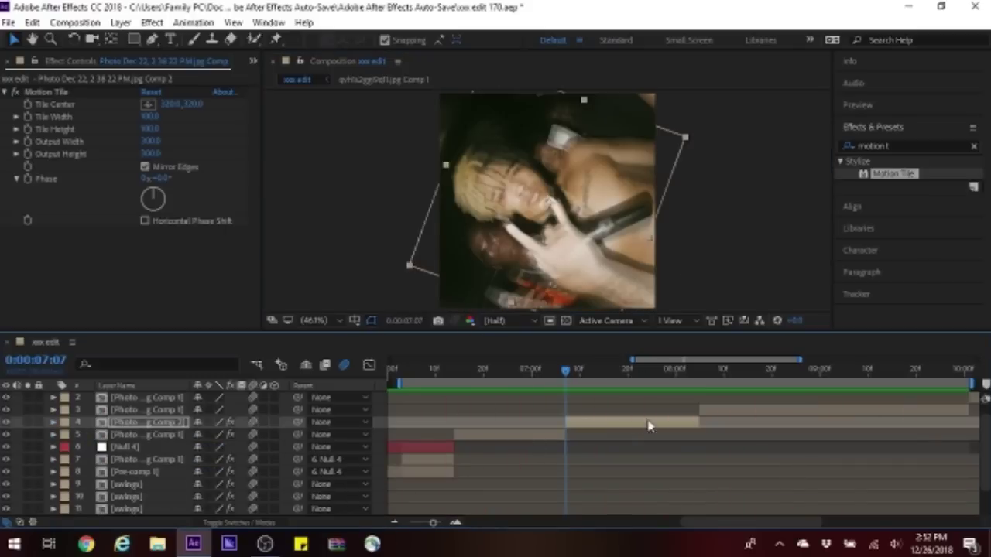
pyautogui.press('k')
pyautogui.click(914, 145)
pyautogui.write('cc sl')
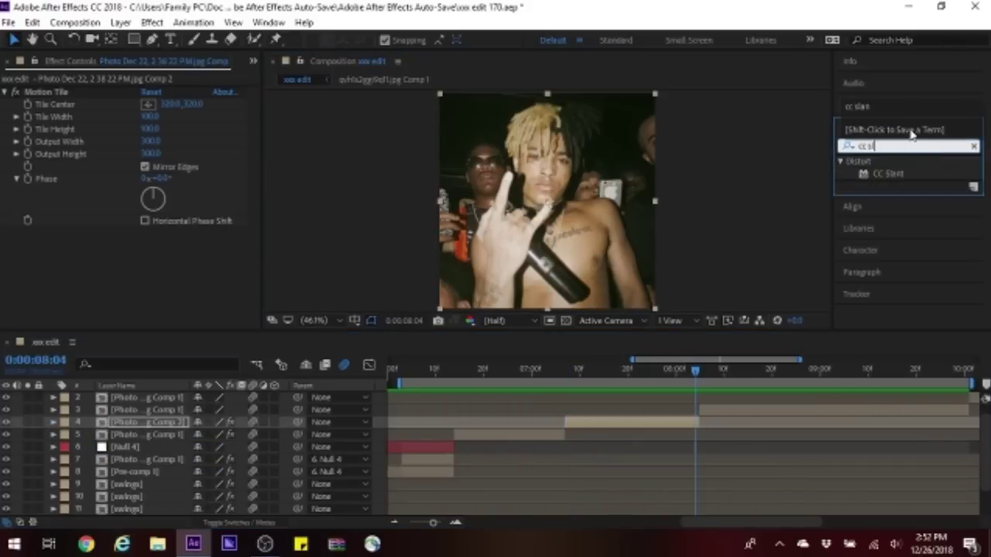
pyautogui.moveTo(888, 173); pyautogui.dragTo(672, 425)
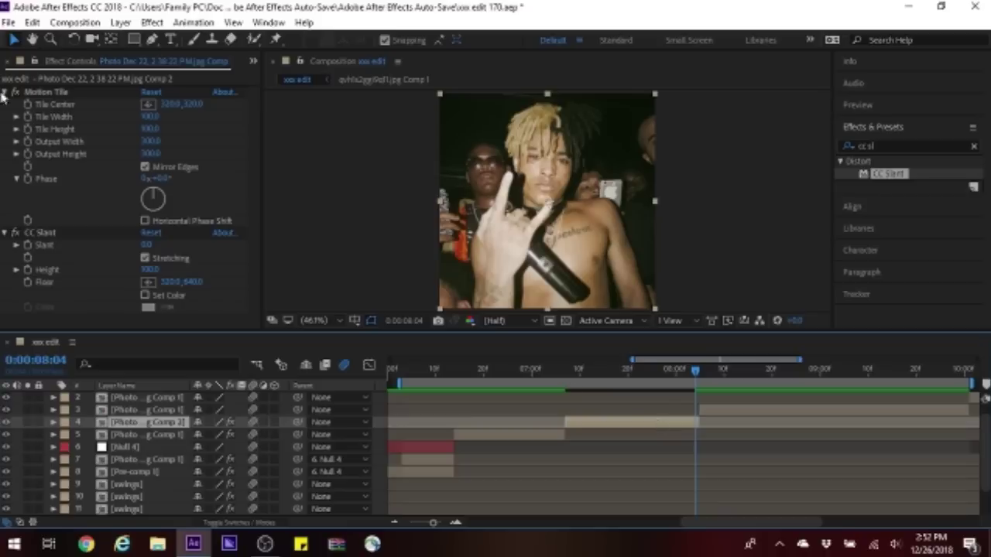
pyautogui.click(8, 21)
pyautogui.click(48, 141)
# Step: Set the CC Slant floor position by picking a point in the viewer
pyautogui.click(149, 284)
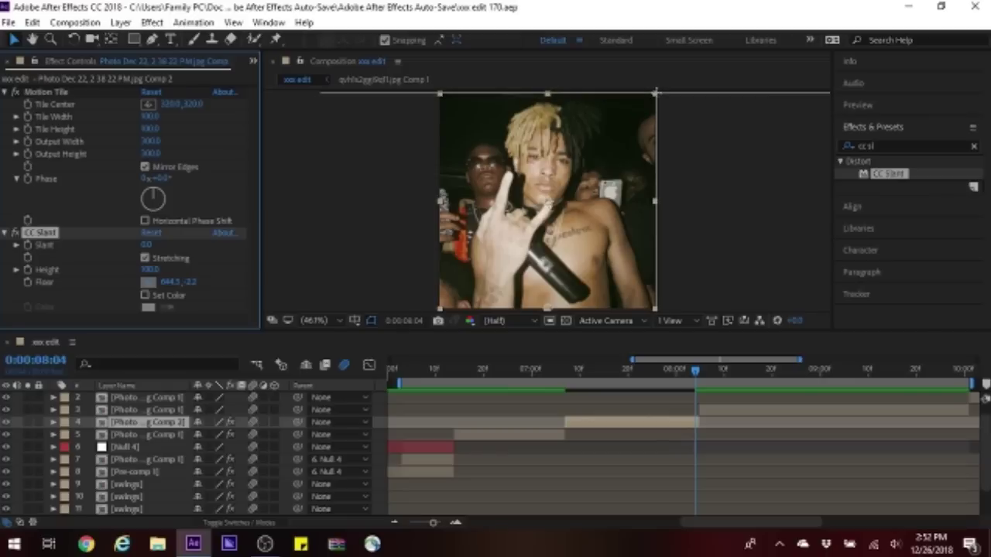
pyautogui.click(435, 89)
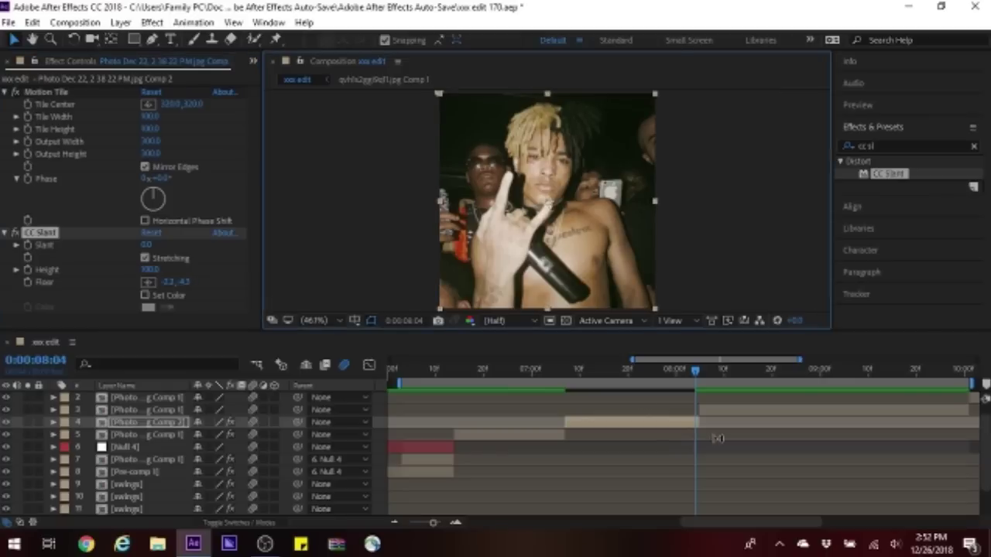
pyautogui.click(50, 232)
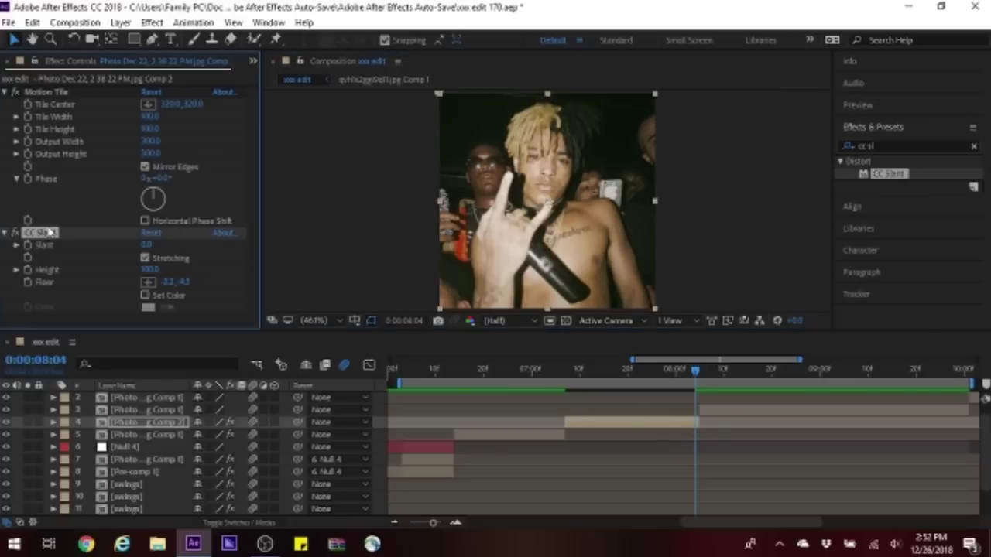
# Step: Apply Motion Tile to the layer 3 crowd photo with 300/300 output and mirrored edges
pyautogui.click(780, 413)
pyautogui.click(906, 144)
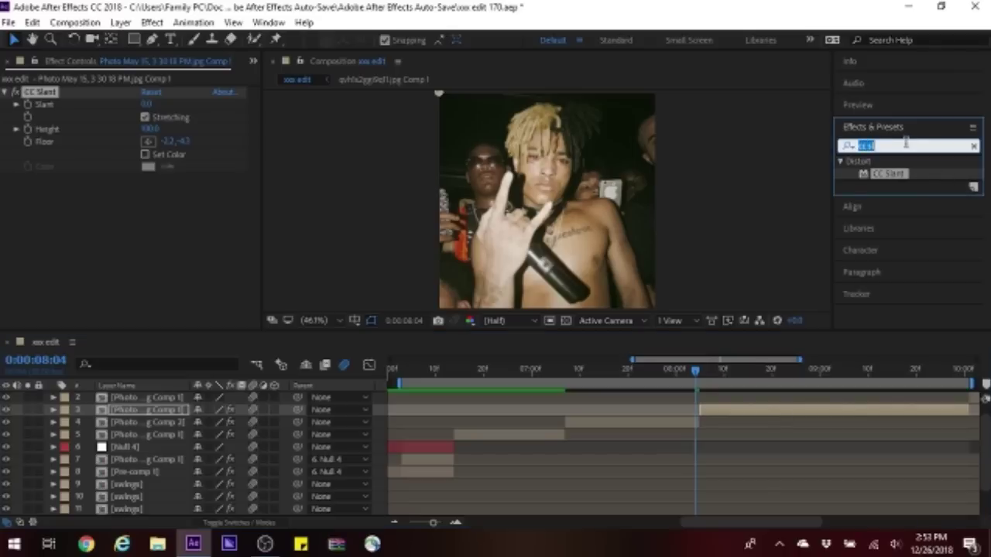
pyautogui.write('motion t')
pyautogui.moveTo(890, 173); pyautogui.dragTo(88, 99)
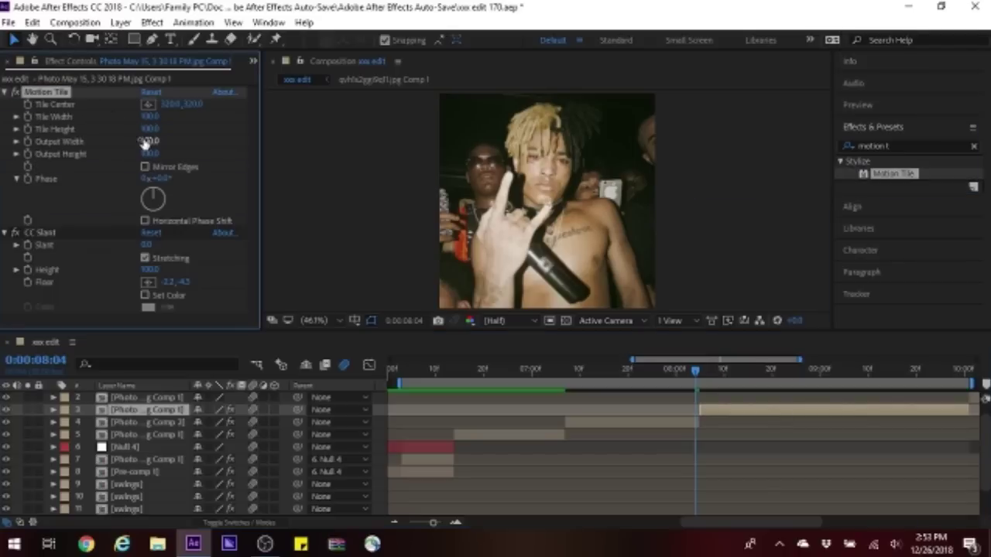
pyautogui.click(147, 141)
pyautogui.write('300')
pyautogui.click(145, 167)
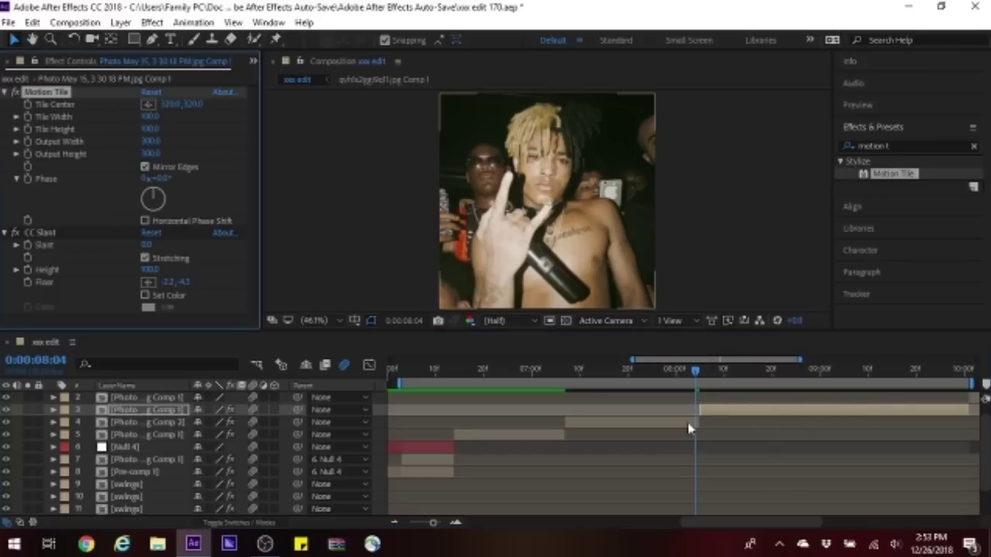
pyautogui.hotkey('ctrl', 'Down')
# Step: Animate layer 4's Slant from 0 to 100 with a sharp ease-in curve, then preview
pyautogui.click(38, 232)
pyautogui.press('u')
pyautogui.rightClick(699, 453)
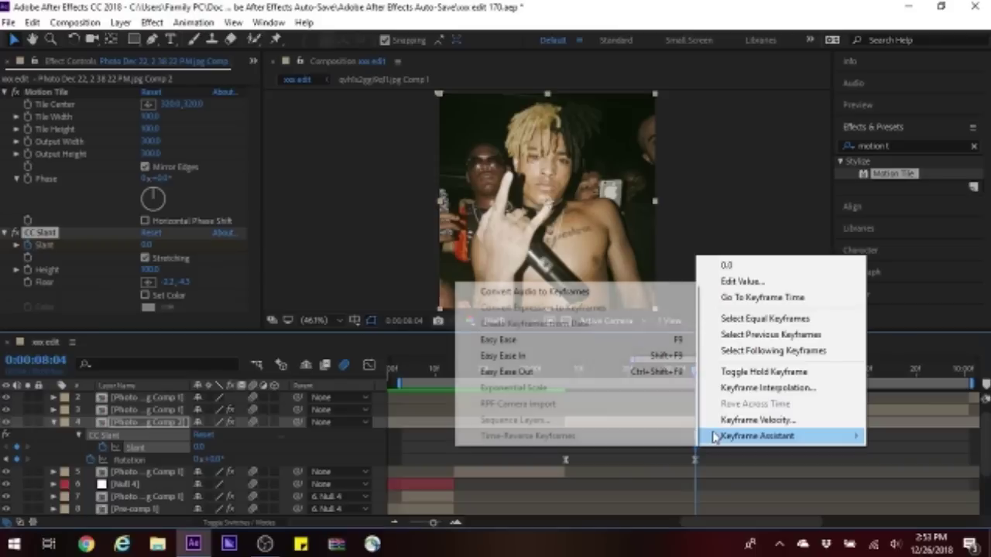
pyautogui.press('Escape')
pyautogui.moveTo(695, 449); pyautogui.dragTo(567, 465)
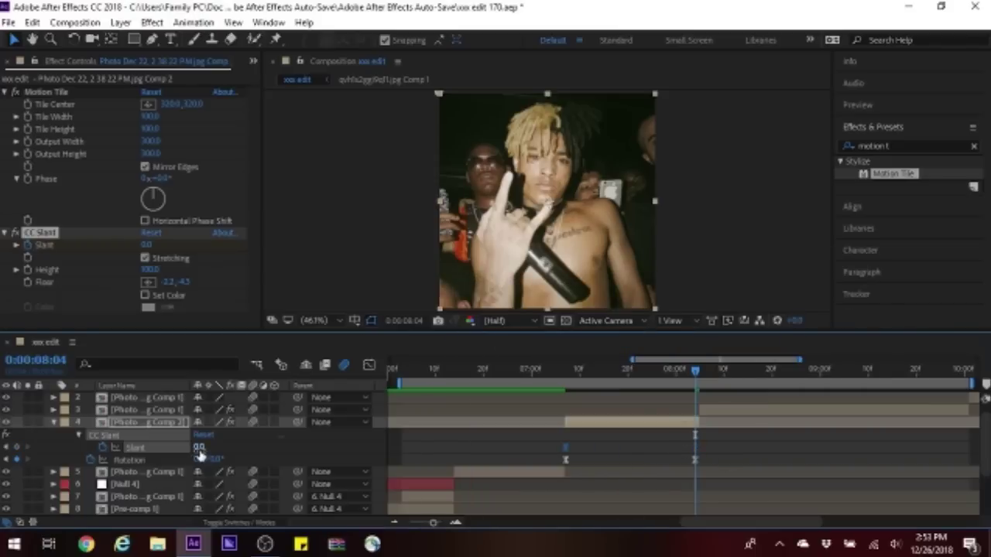
pyautogui.click(206, 446)
pyautogui.write('100')
pyautogui.press('Return')
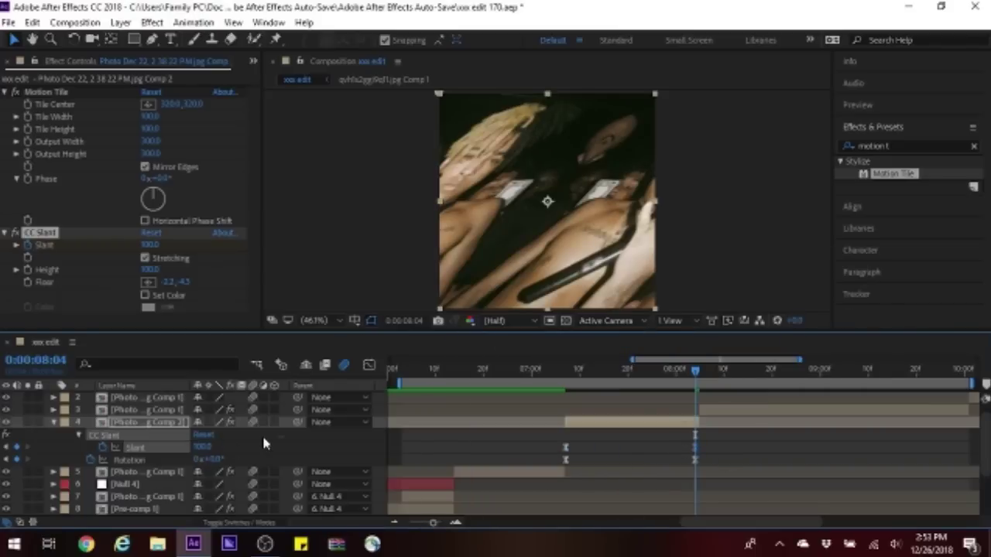
pyautogui.click(370, 367)
pyautogui.moveTo(674, 400); pyautogui.dragTo(693, 472)
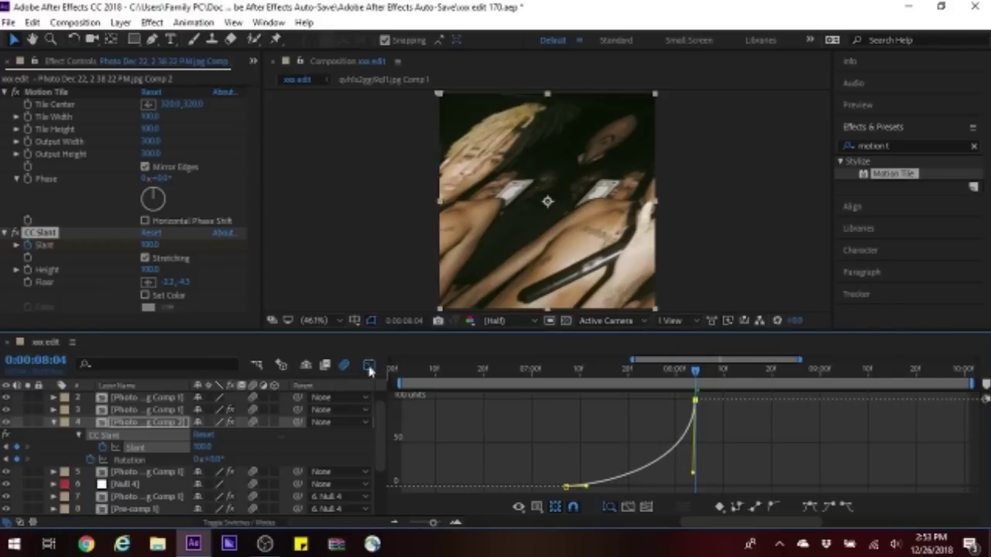
pyautogui.hotkey('shift', 'F3')
pyautogui.press('space')
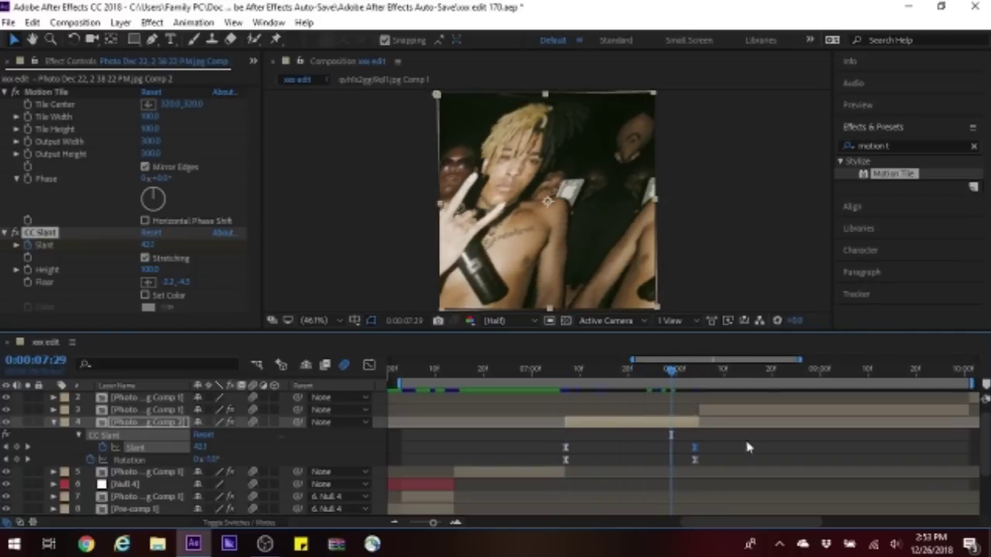
# Step: Ease layer 3's Slant keyframes from -100 to 0 and reshape the curve in the Graph Editor
pyautogui.click(700, 410)
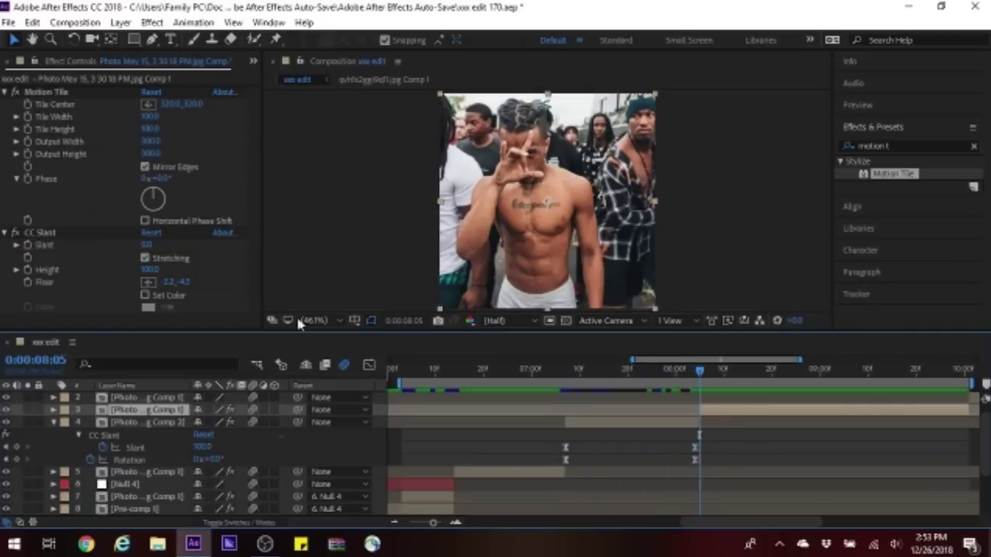
pyautogui.click(28, 255)
pyautogui.press('u')
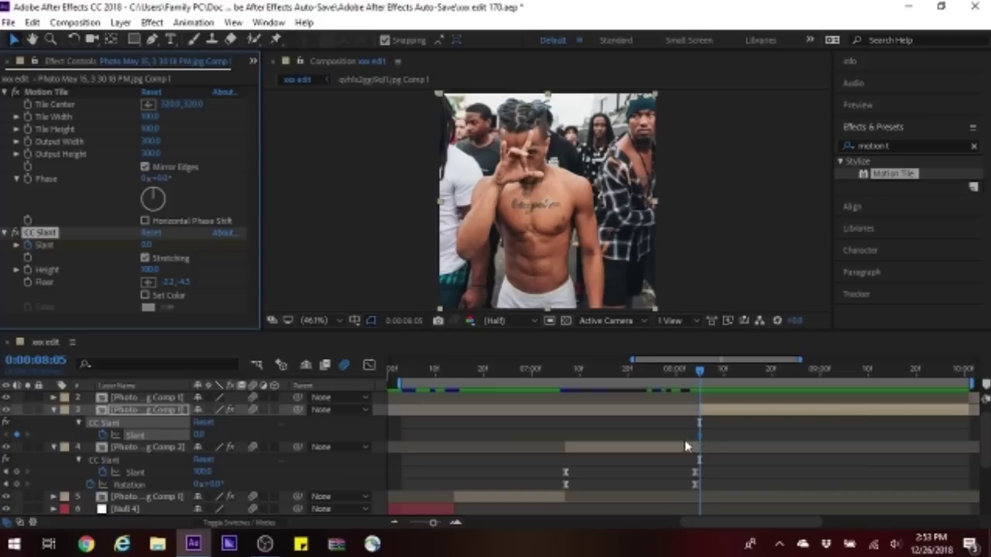
pyautogui.rightClick(701, 436)
pyautogui.moveTo(703, 426)
pyautogui.click(513, 325)
pyautogui.moveTo(701, 438); pyautogui.dragTo(836, 447)
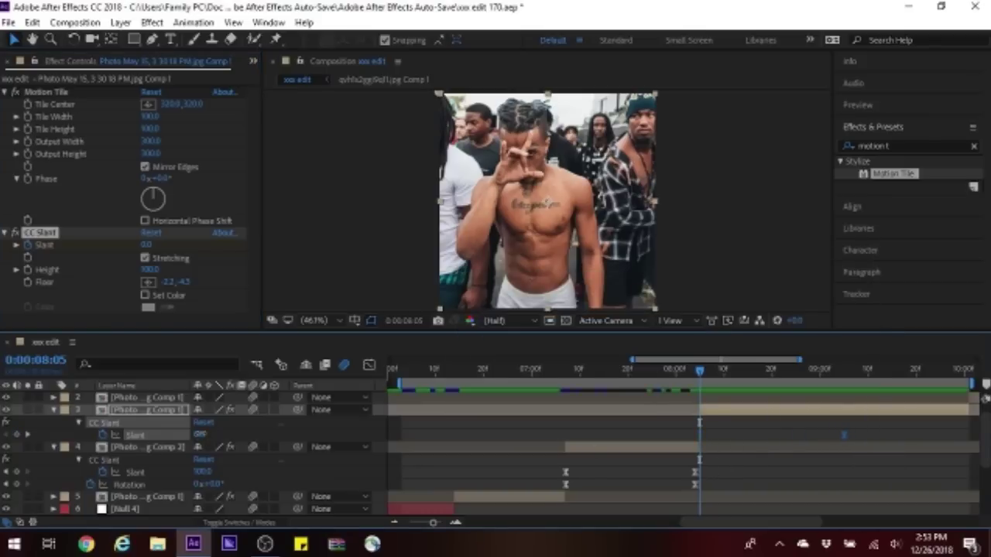
pyautogui.press('Return')
pyautogui.hotkey('shift', 'F3')
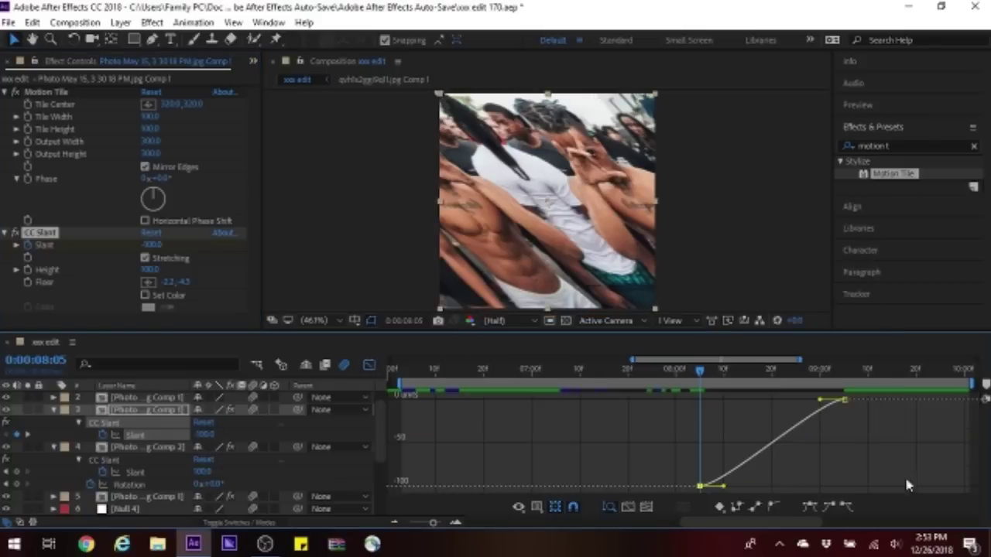
pyautogui.moveTo(723, 486); pyautogui.dragTo(686, 415)
pyautogui.click(368, 365)
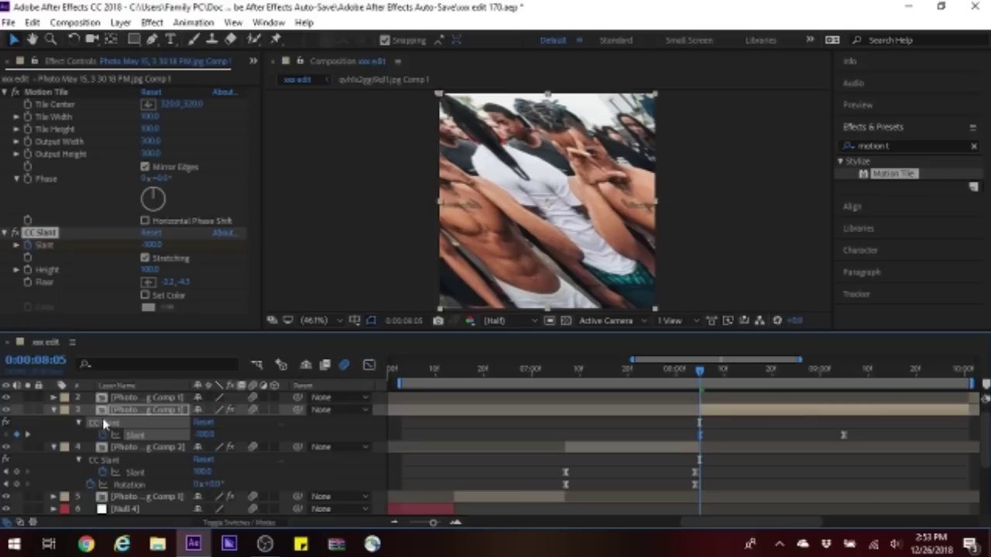
# Step: Collapse layers 3 and 4, preview from 0:00:09:23, and shift the preview range later
pyautogui.click(53, 409)
pyautogui.click(53, 422)
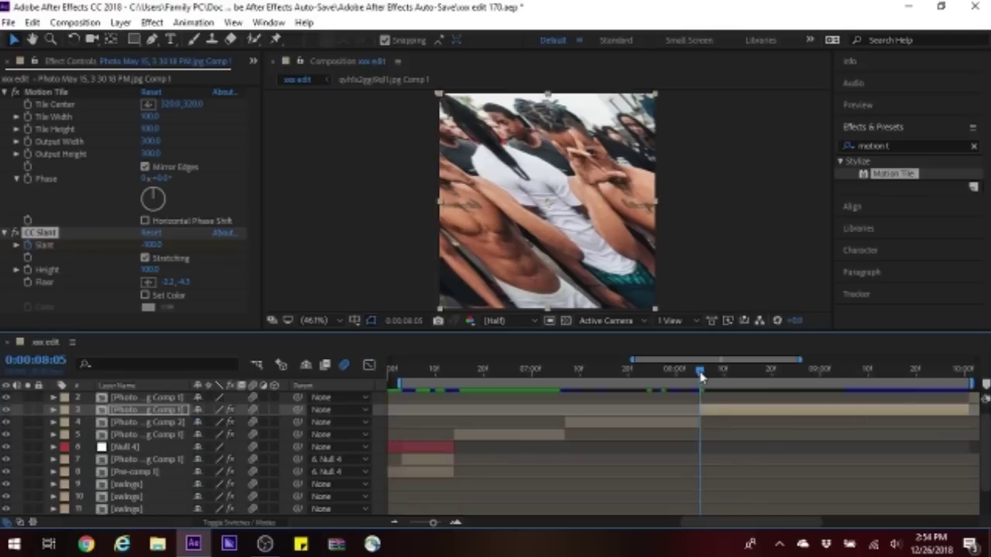
pyautogui.moveTo(701, 375); pyautogui.dragTo(939, 389)
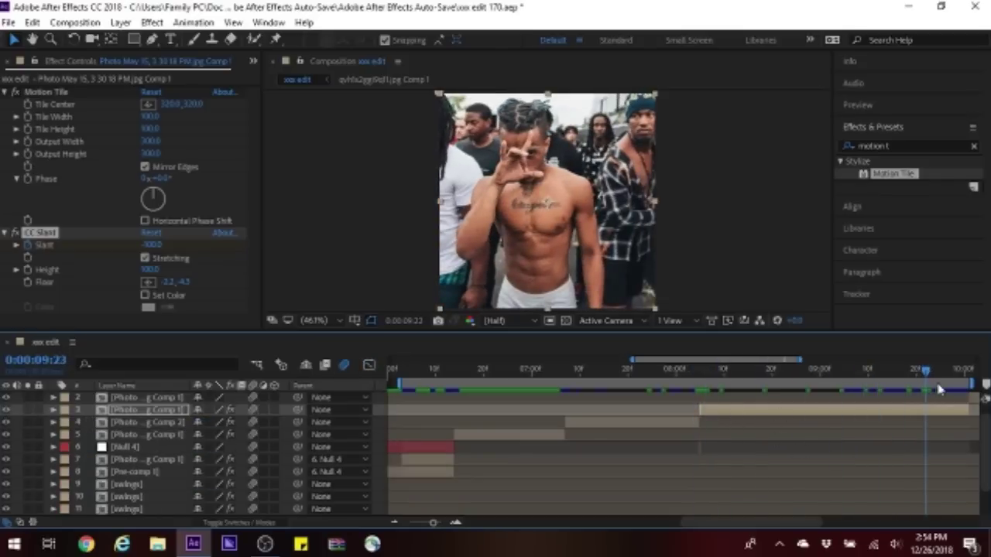
pyautogui.press('space')
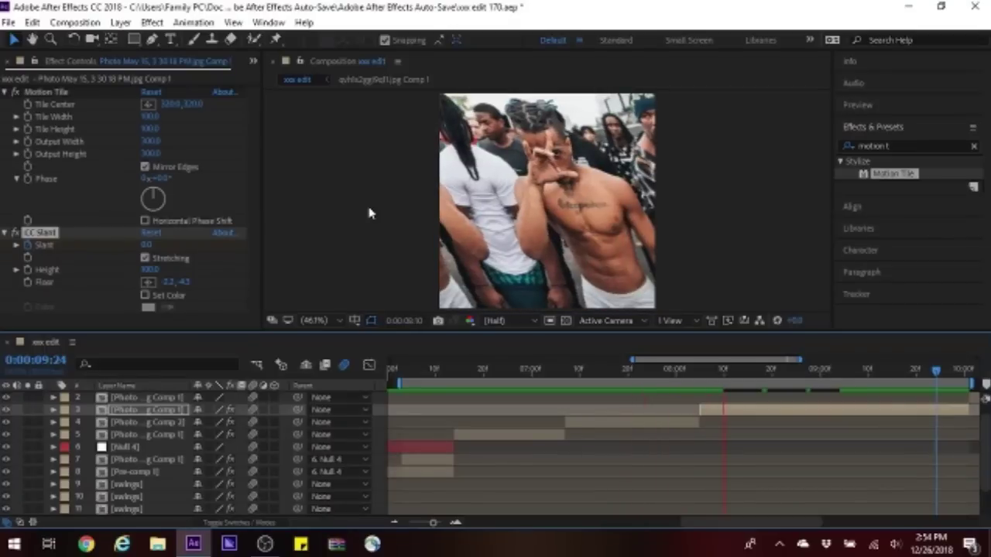
pyautogui.click(309, 277)
pyautogui.moveTo(398, 382); pyautogui.dragTo(573, 382)
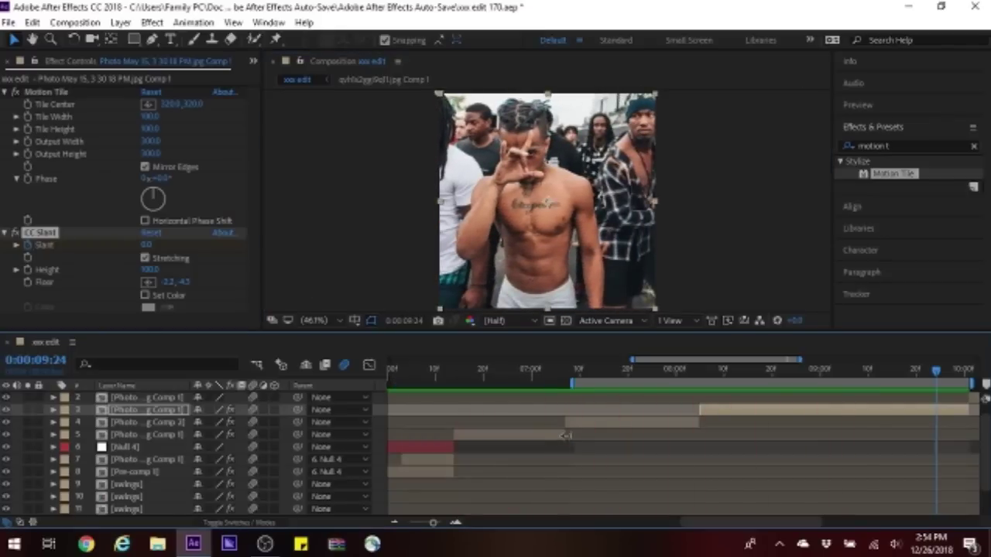
pyautogui.moveTo(706, 522); pyautogui.dragTo(748, 521)
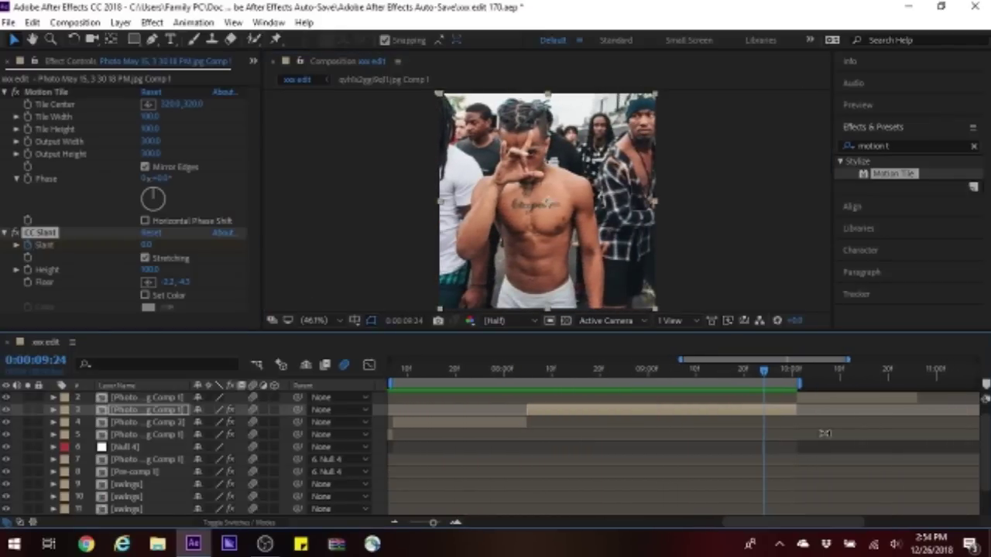
pyautogui.scroll(1, 883, 422)
pyautogui.click(881, 412)
# Step: Add Motion Tile to the stage-light photo at its end point, then jump to the crowd photo's end
pyautogui.press('o')
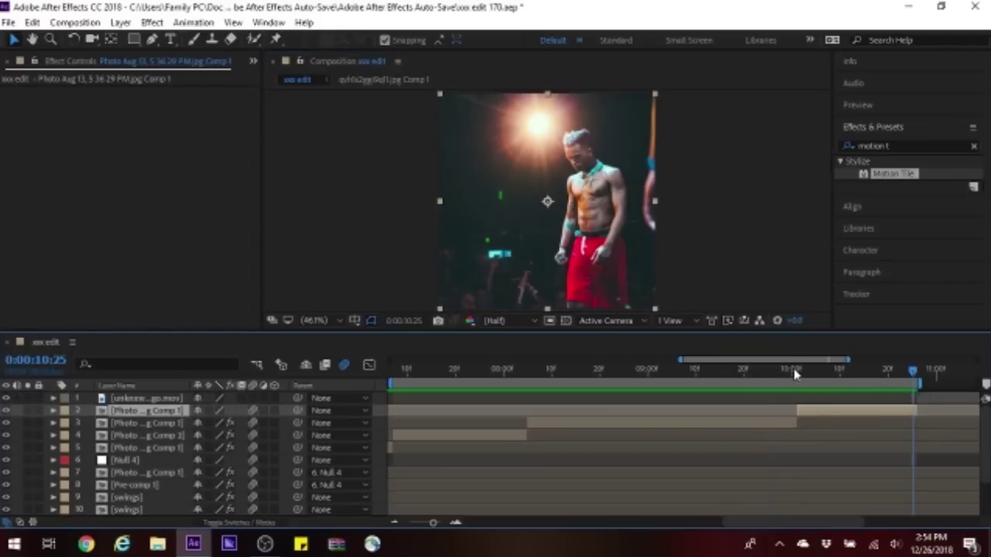
pyautogui.doubleClick(898, 173)
pyautogui.write('300')
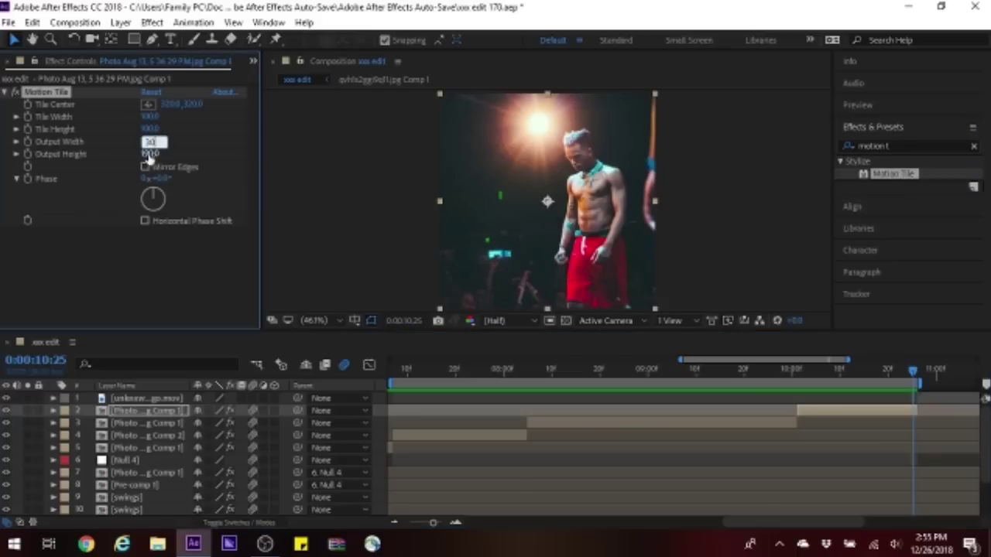
pyautogui.click(659, 425)
pyautogui.press('o')
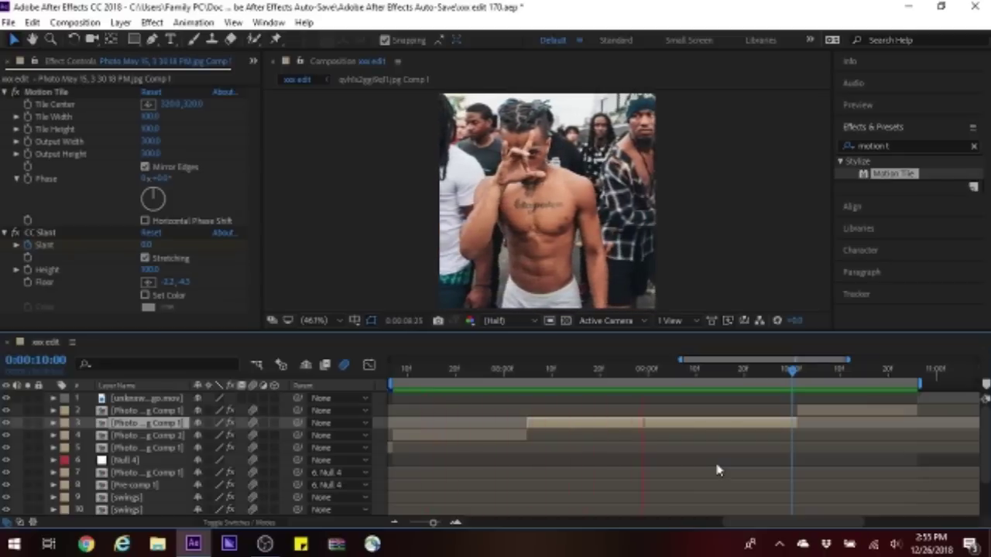
# Step: Apply a Transform effect to the crowd photo with Uniform Scale turned off
pyautogui.press('space')
pyautogui.click(906, 146)
pyautogui.write('tr')
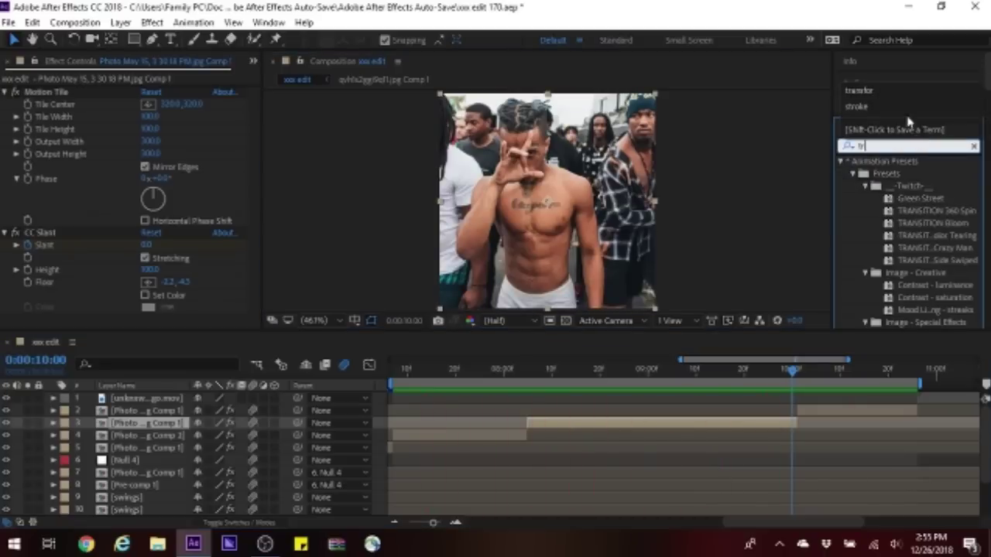
pyautogui.write('ansfor')
pyautogui.moveTo(903, 173); pyautogui.dragTo(730, 419)
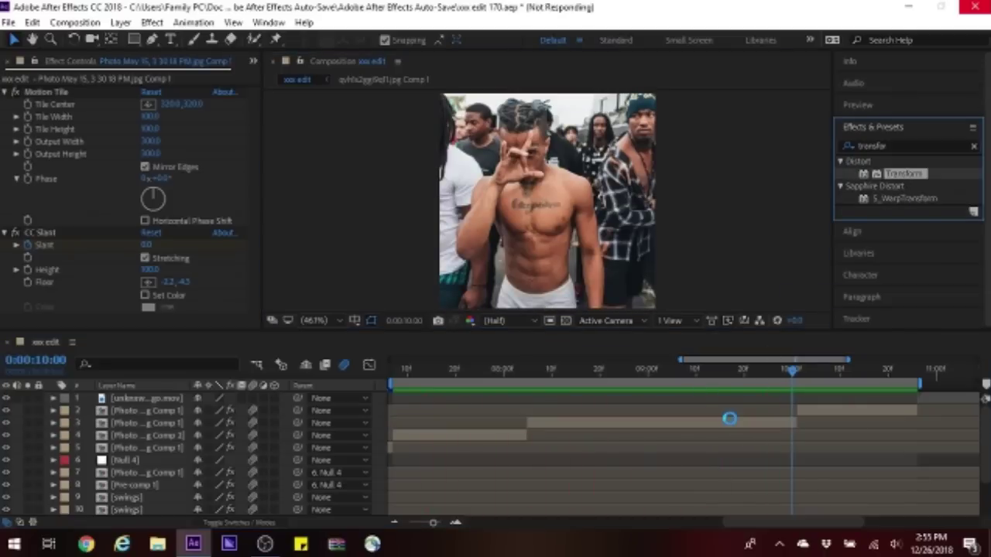
pyautogui.click(144, 152)
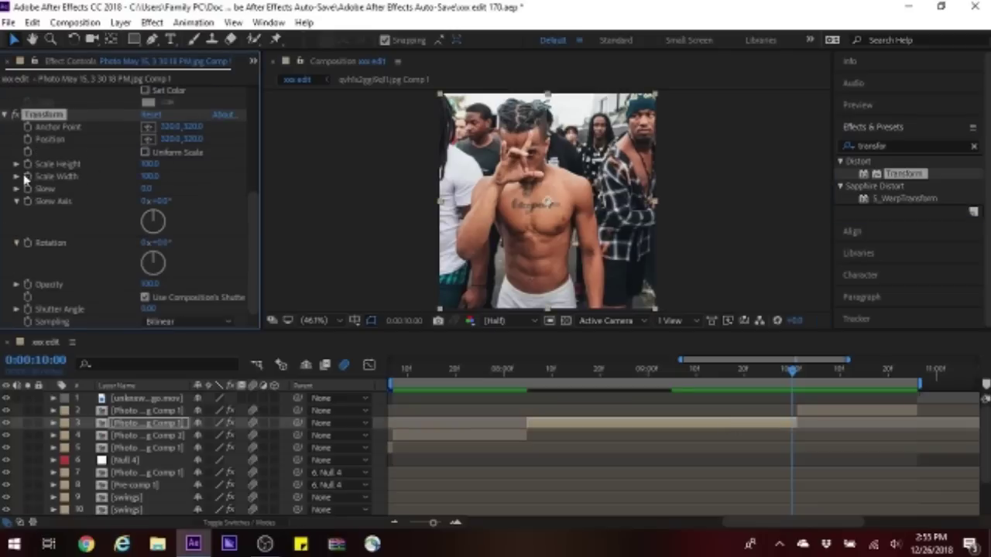
# Step: Ease Scale Width from 100 to 200 by 10:00 and steepen it into a sharp ease-in
pyautogui.press('u')
pyautogui.rightClick(792, 472)
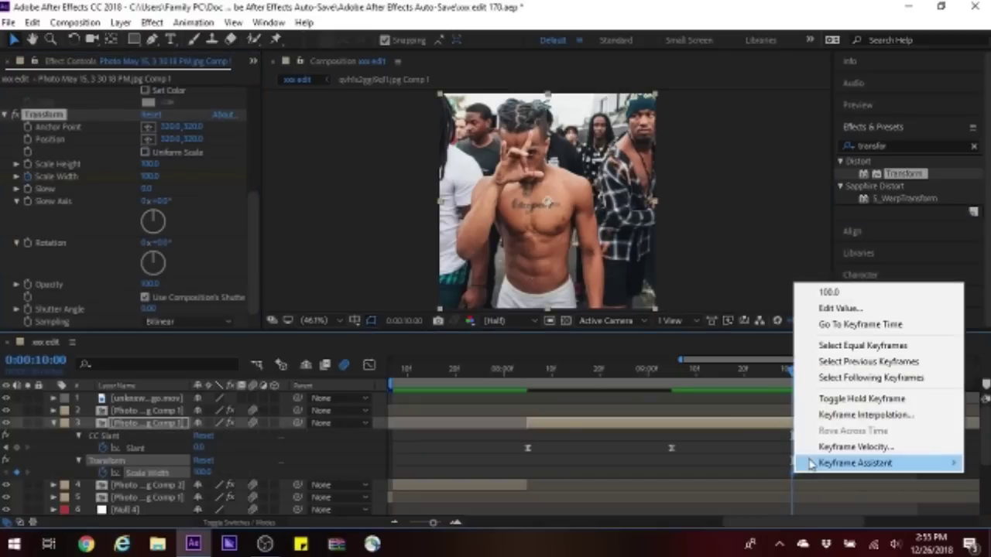
pyautogui.moveTo(855, 463)
pyautogui.click(710, 374)
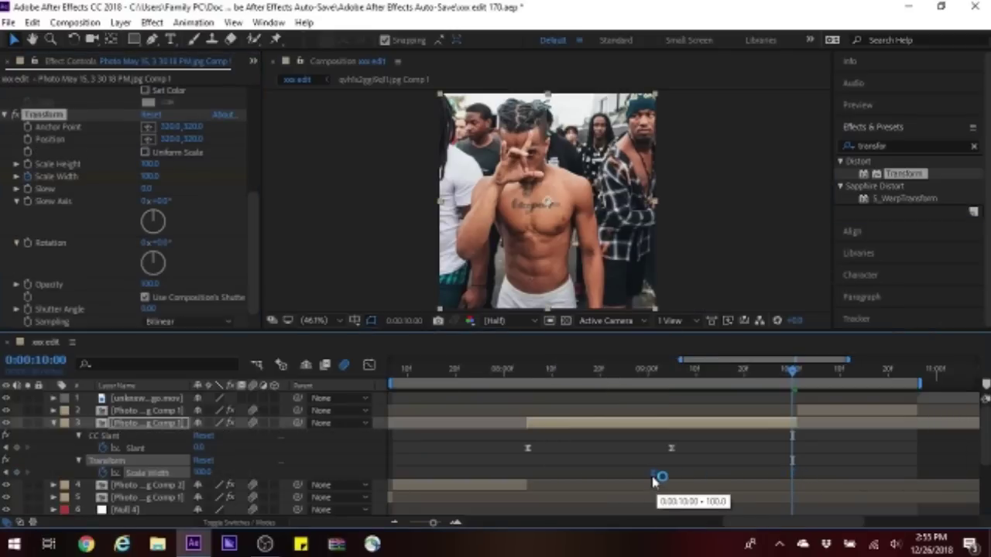
pyautogui.moveTo(662, 482); pyautogui.dragTo(654, 474)
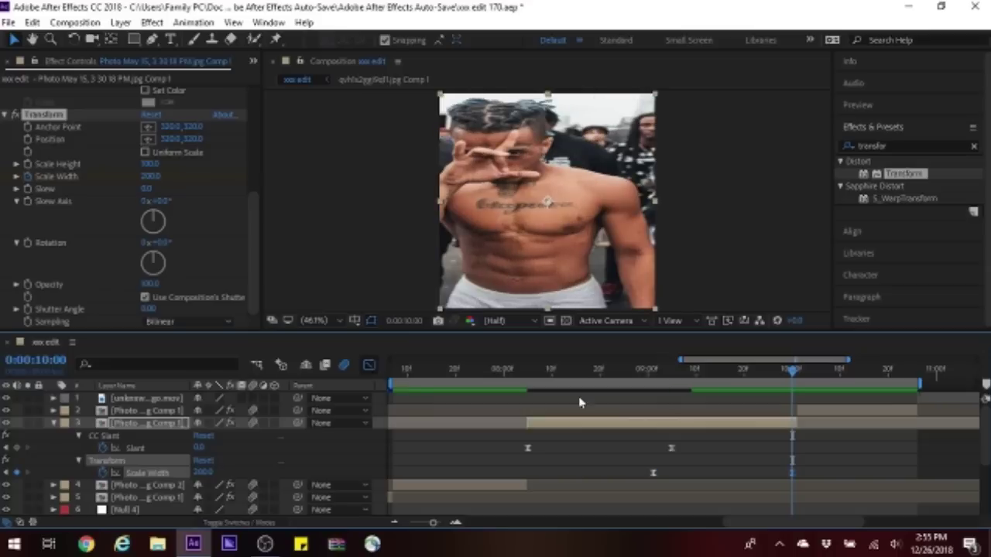
pyautogui.click(371, 366)
pyautogui.moveTo(770, 404); pyautogui.dragTo(791, 483)
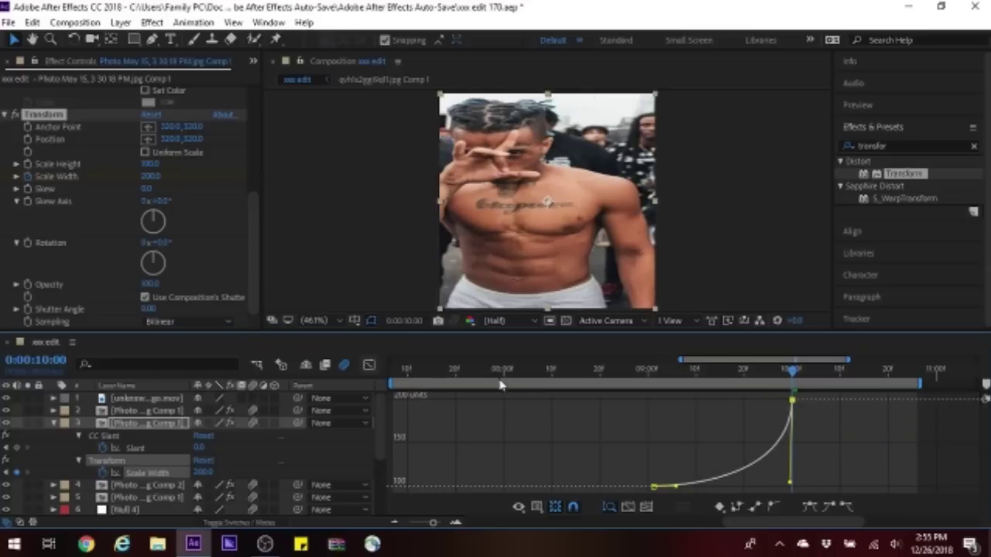
pyautogui.click(370, 366)
pyautogui.press('pagedown')
pyautogui.click(147, 410)
# Step: Save the project and apply S_BlurMoCurves to layer 2
pyautogui.click(10, 22)
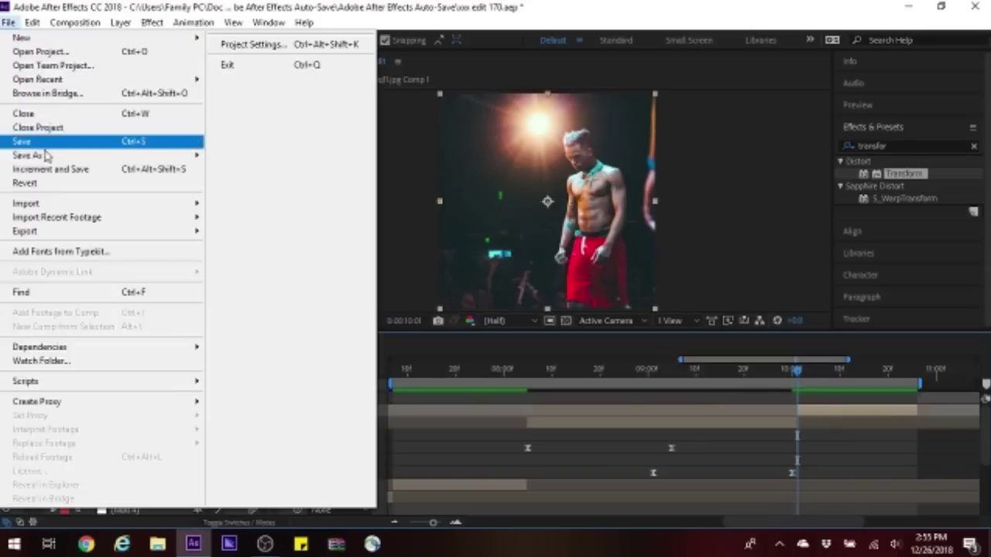
pyautogui.click(45, 142)
pyautogui.click(920, 145)
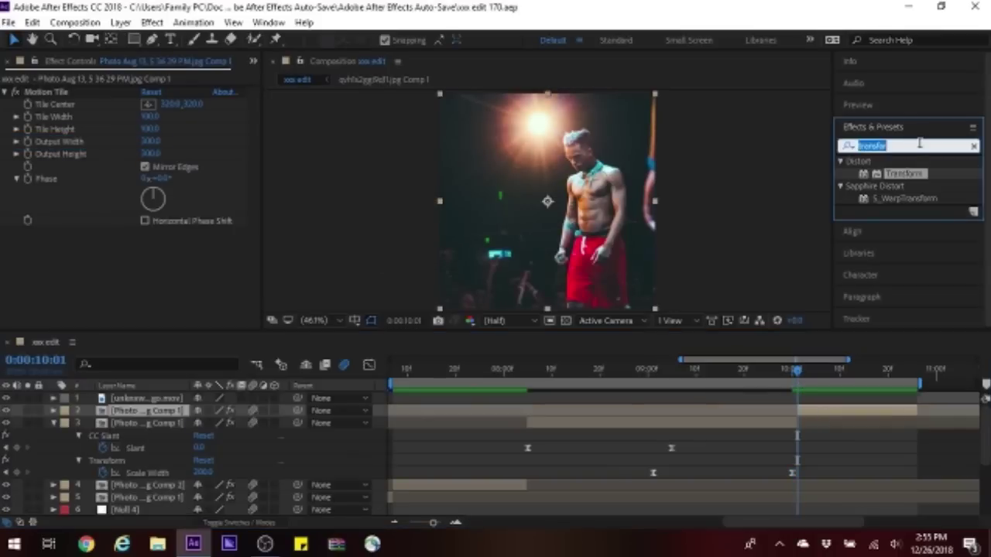
pyautogui.write('mocury')
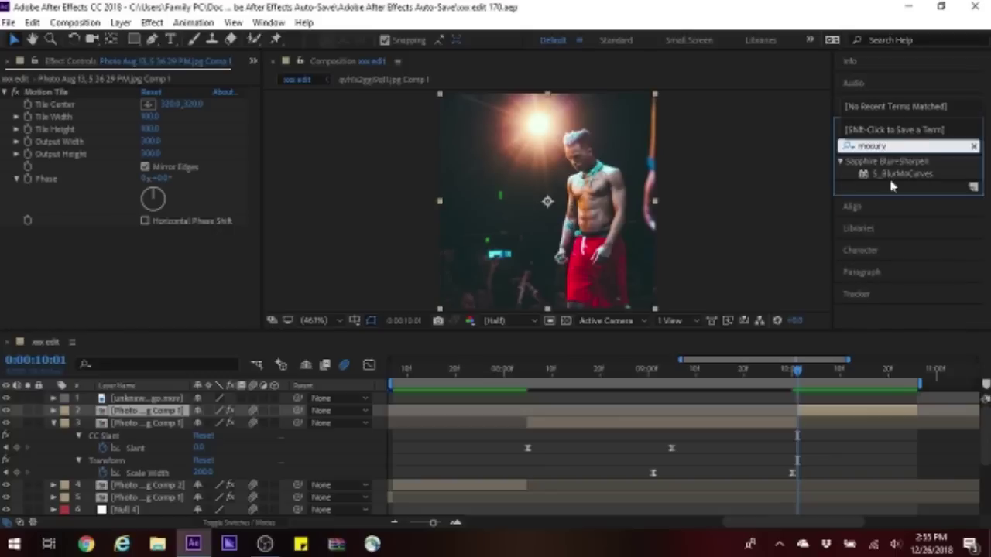
pyautogui.moveTo(894, 175); pyautogui.dragTo(810, 417)
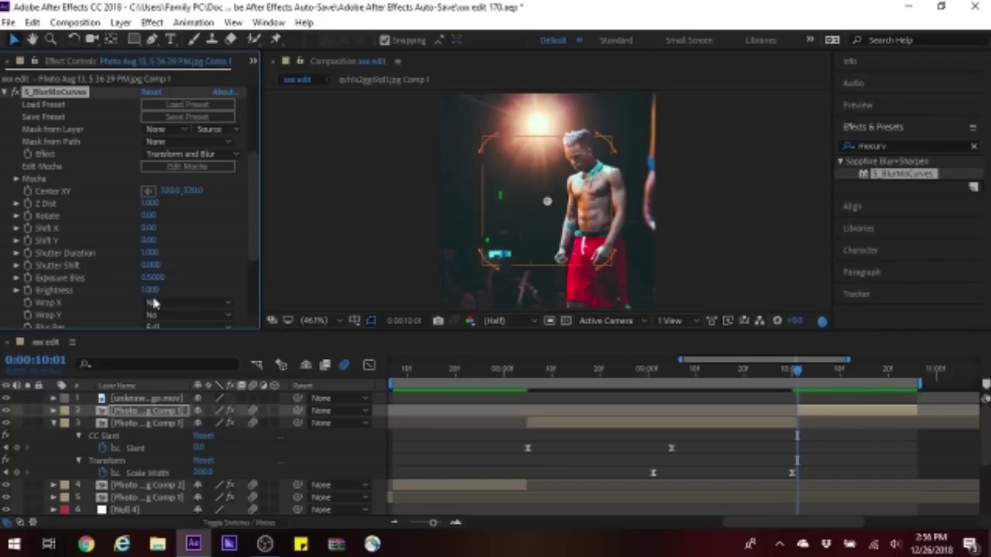
# Step: Set S_BlurMoCurves Wrap X and Wrap Y both to Reflect
pyautogui.click(153, 302)
pyautogui.click(158, 349)
pyautogui.click(155, 315)
pyautogui.click(159, 360)
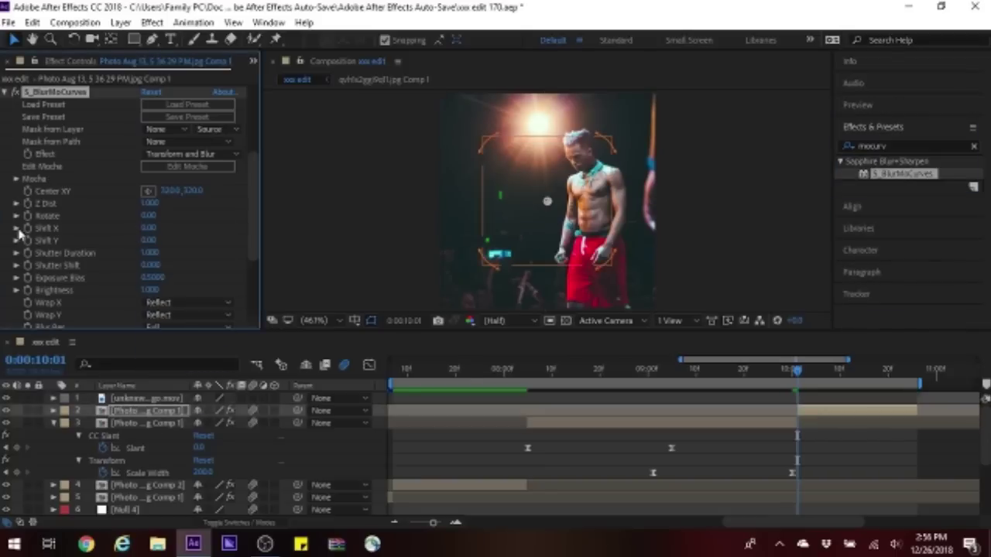
pyautogui.click(897, 145)
# Step: Apply the Mirror effect to layer 2 and Easy Ease its Shift X keyframes
pyautogui.write('mirr')
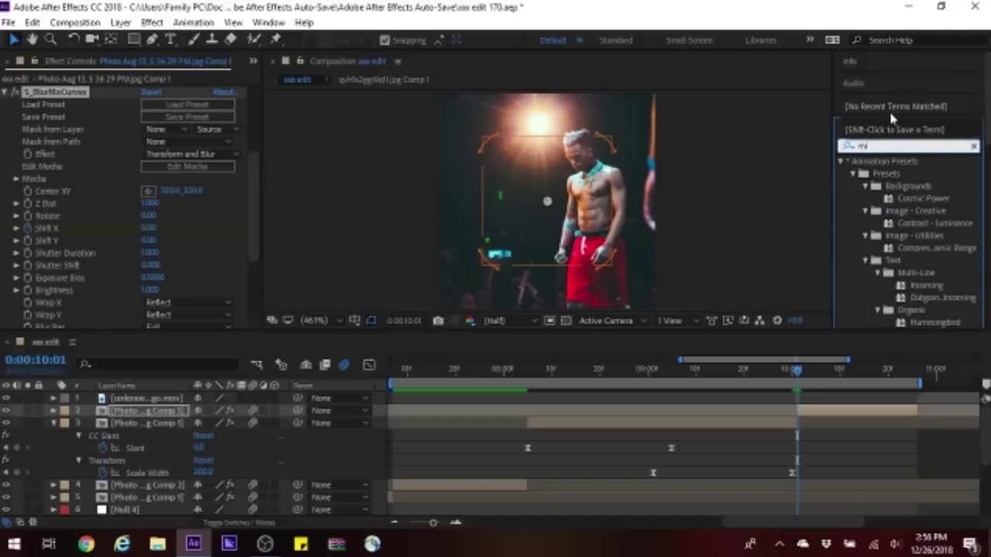
pyautogui.moveTo(881, 175); pyautogui.dragTo(818, 411)
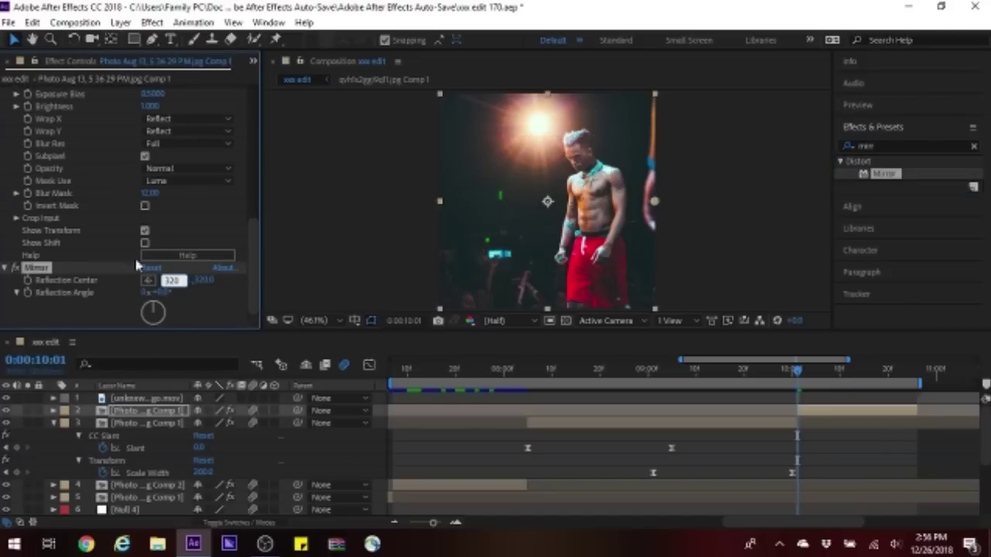
pyautogui.scroll(3, 72, 223)
pyautogui.press('u')
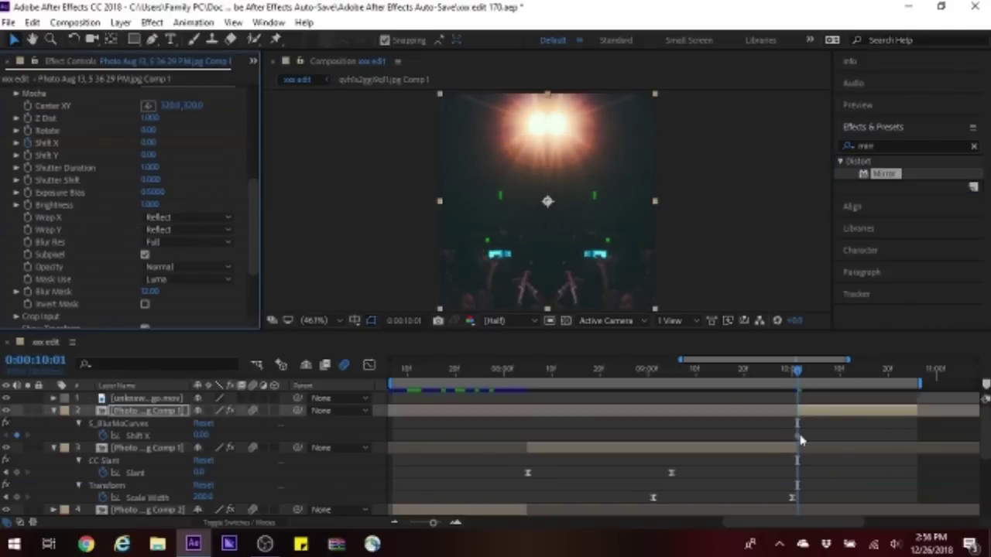
pyautogui.rightClick(797, 435)
pyautogui.moveTo(859, 423)
pyautogui.click(762, 359)
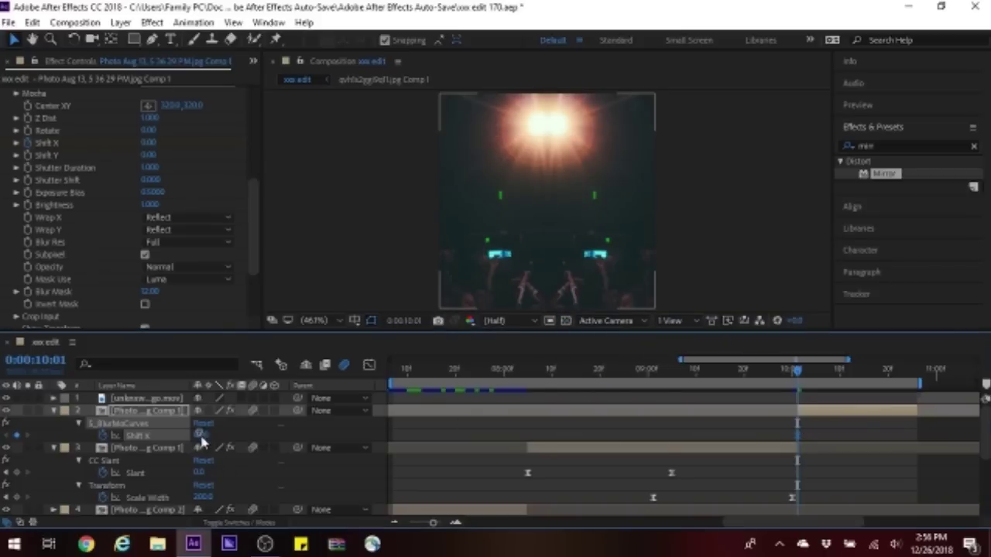
# Step: Set Shift X to about -260 at 0:00:10:25 and check the curve in the Graph Editor
pyautogui.moveTo(201, 437); pyautogui.dragTo(195, 438)
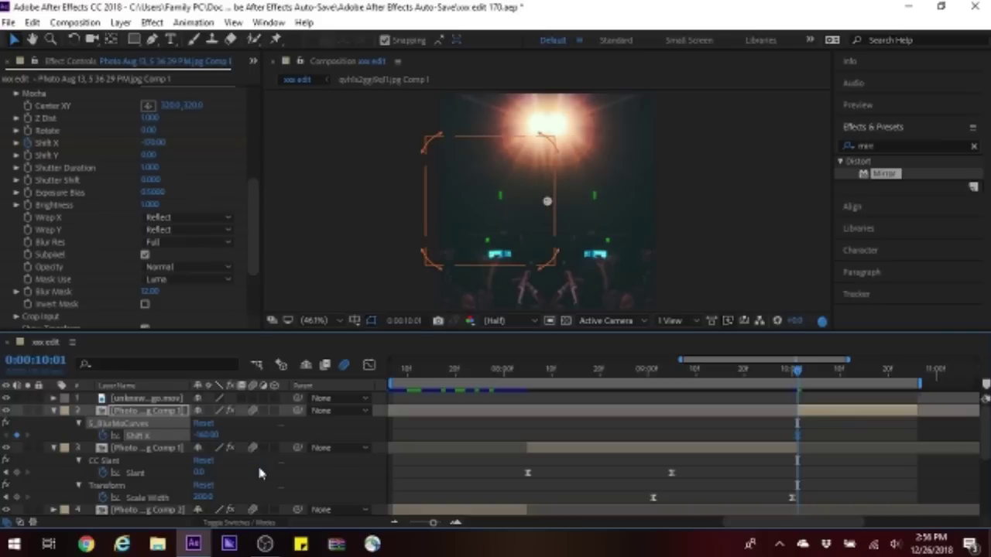
pyautogui.moveTo(198, 437); pyautogui.dragTo(225, 449)
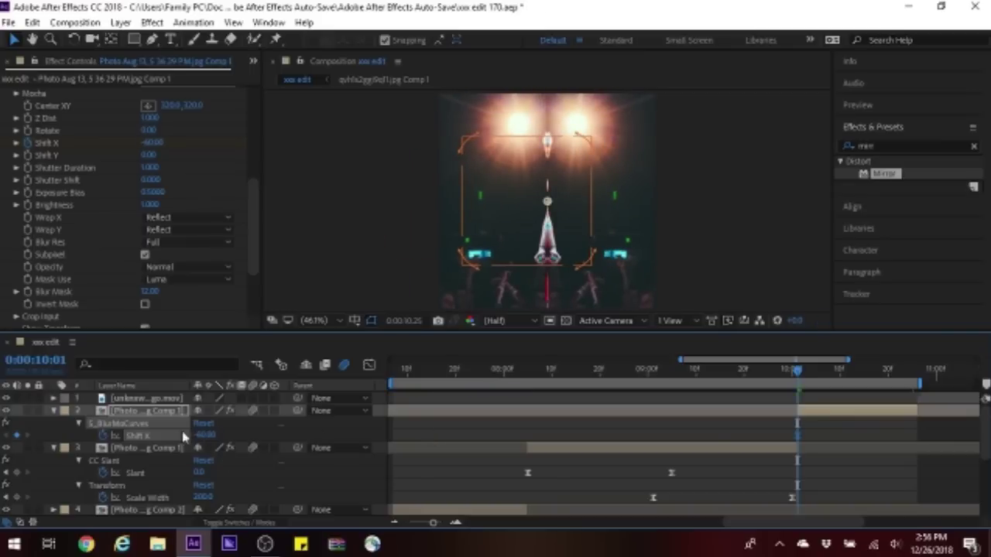
pyautogui.press('k')
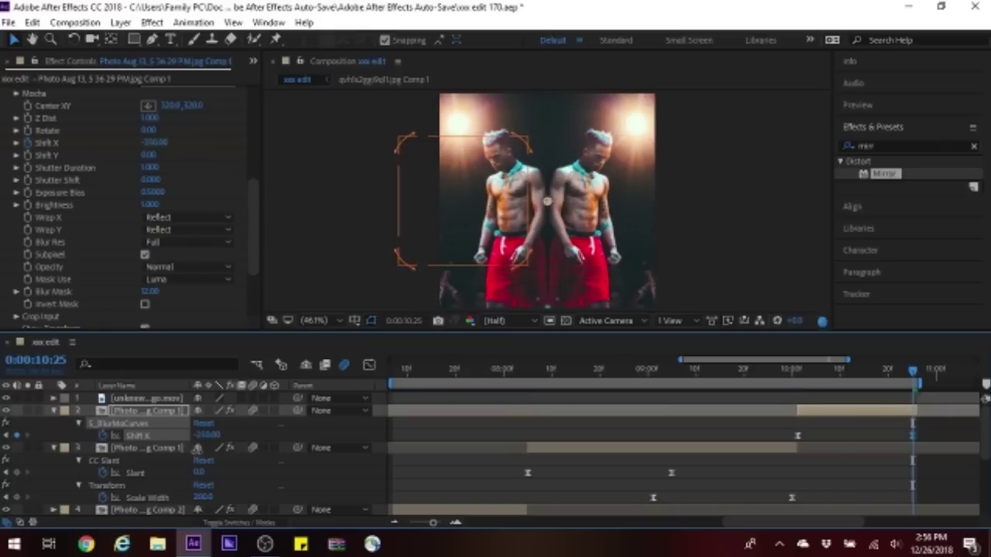
pyautogui.moveTo(197, 447); pyautogui.dragTo(201, 450)
pyautogui.hotkey('shift', 'F3')
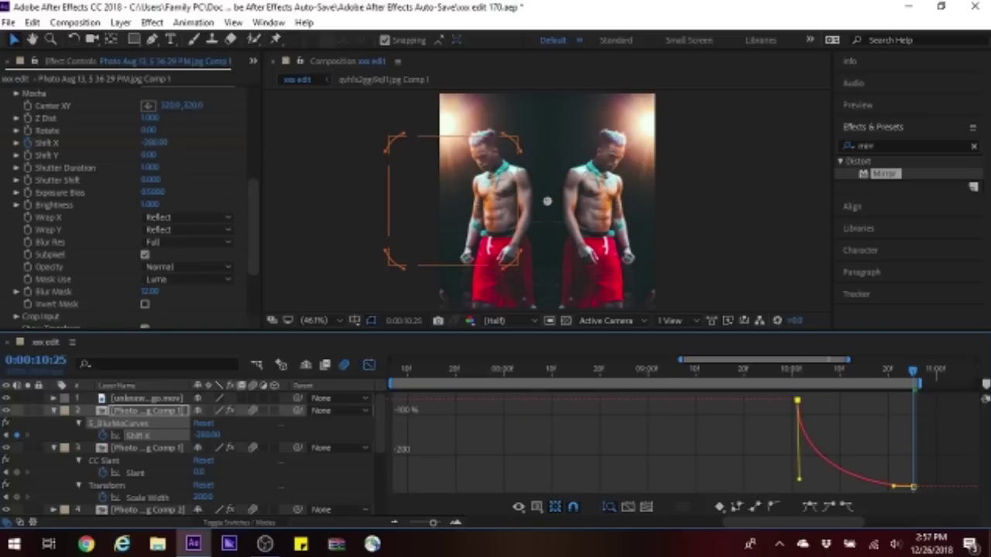
pyautogui.click(364, 367)
pyautogui.click(53, 411)
pyautogui.click(53, 423)
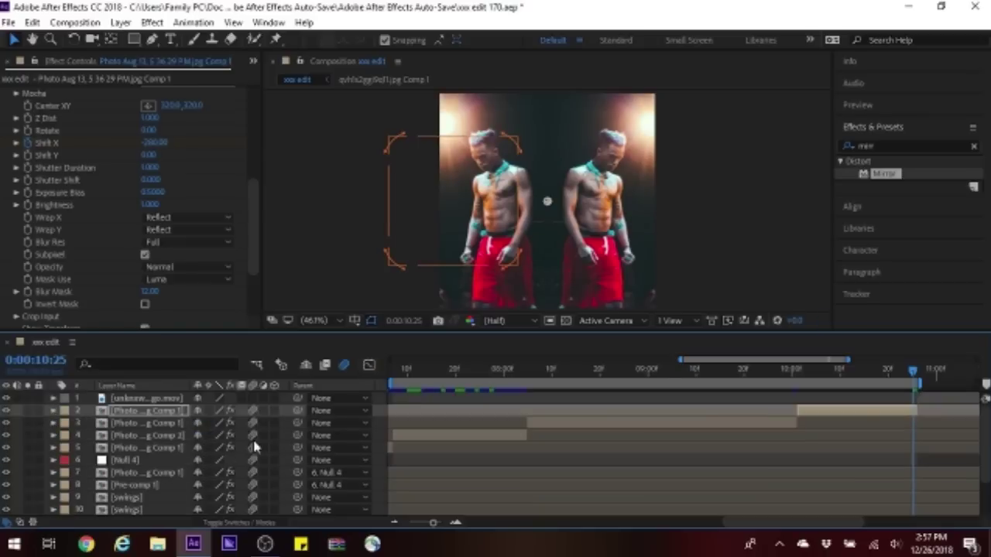
pyautogui.press('space')
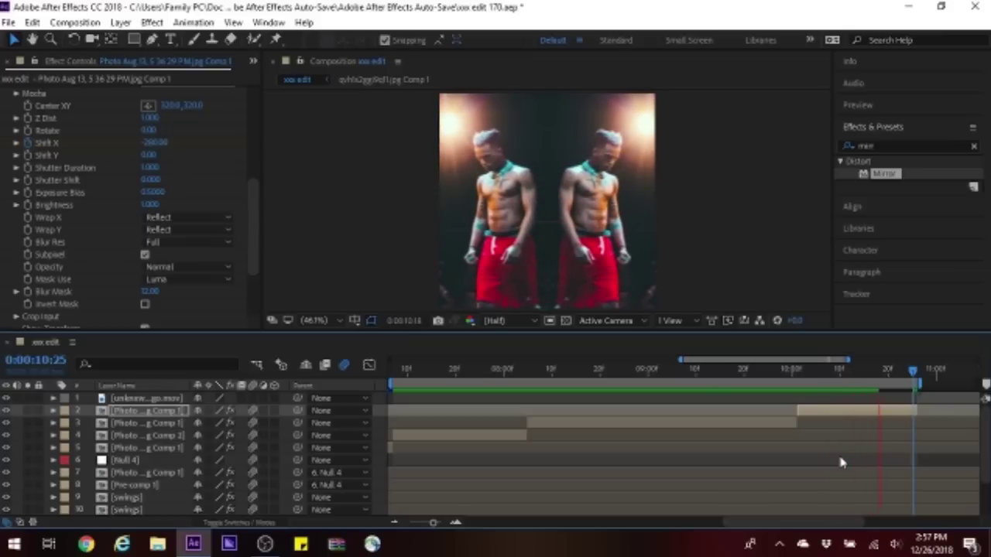
pyautogui.press('space')
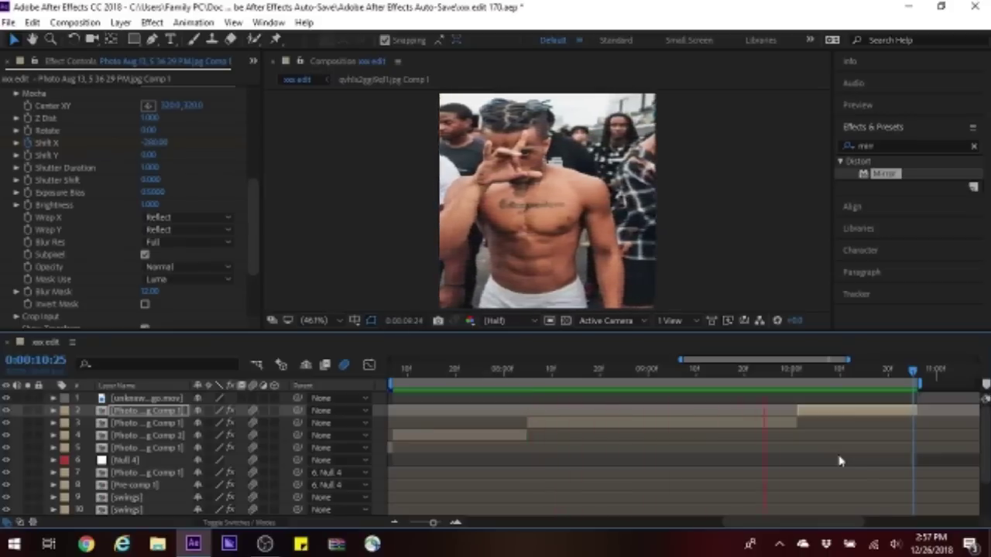
pyautogui.click(780, 258)
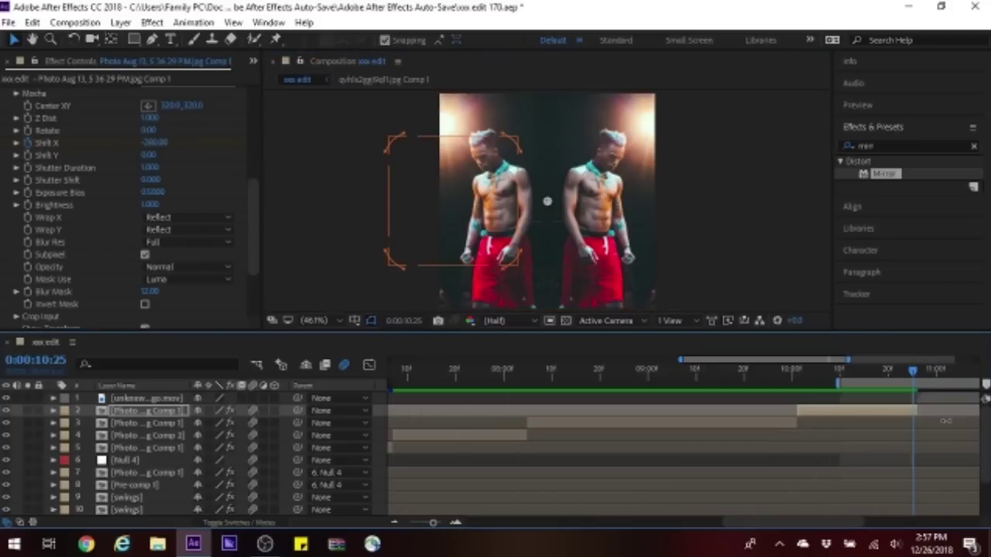
pyautogui.hscroll(5, 681, 441)
# Step: Ease layer 2's Scale keyframes so it shrinks to about 47% at 0:00:10:25
pyautogui.scroll(-2, 523, 417)
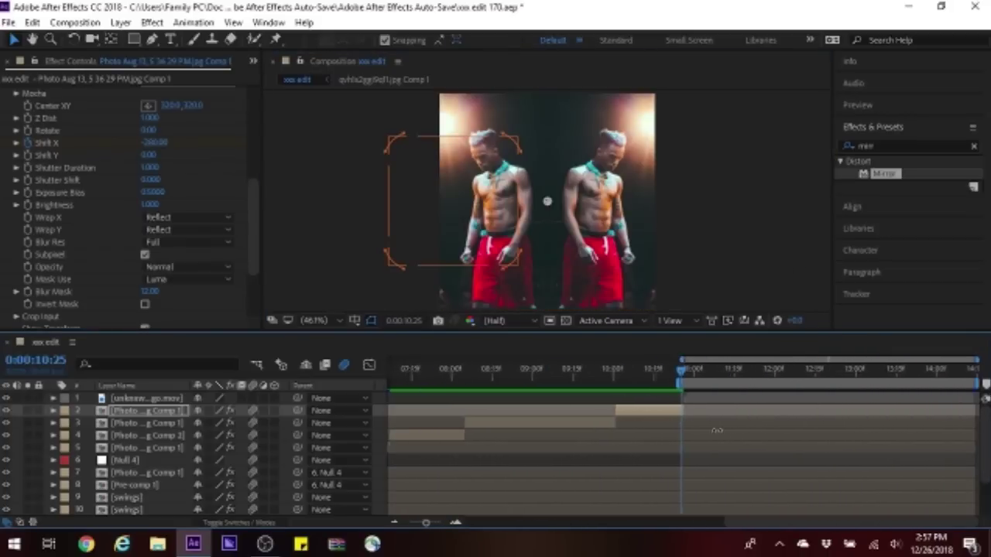
pyautogui.press('i')
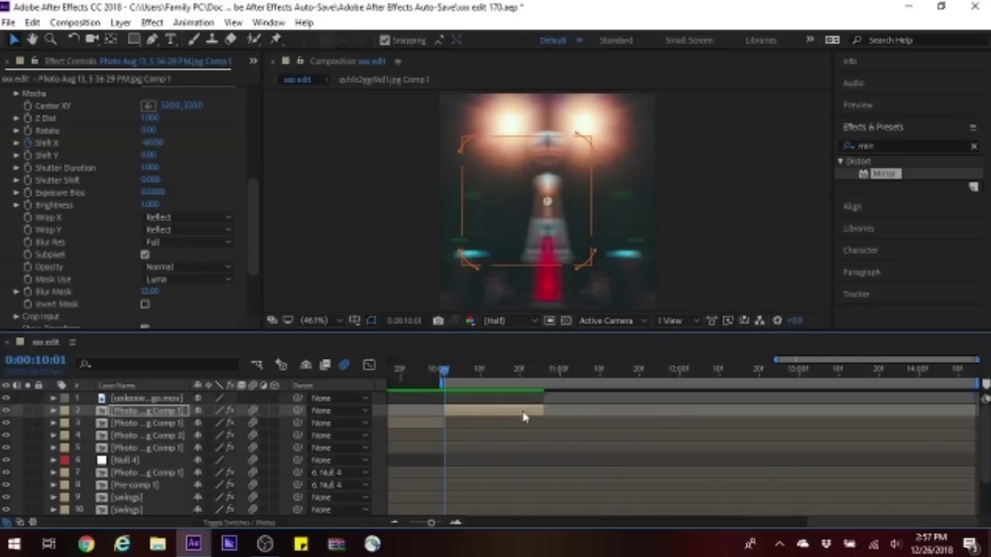
pyautogui.press('o')
pyautogui.press('s')
pyautogui.rightClick(541, 425)
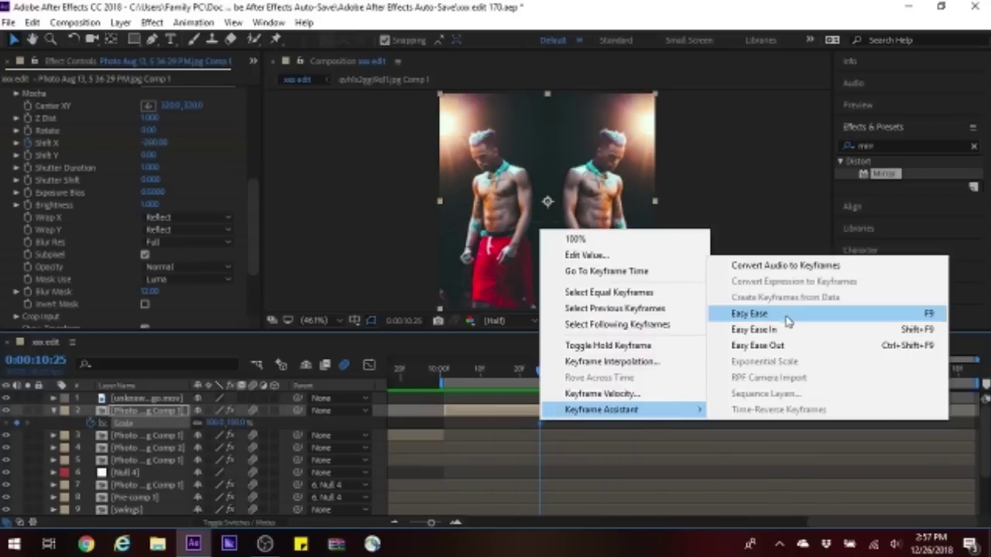
pyautogui.click(728, 316)
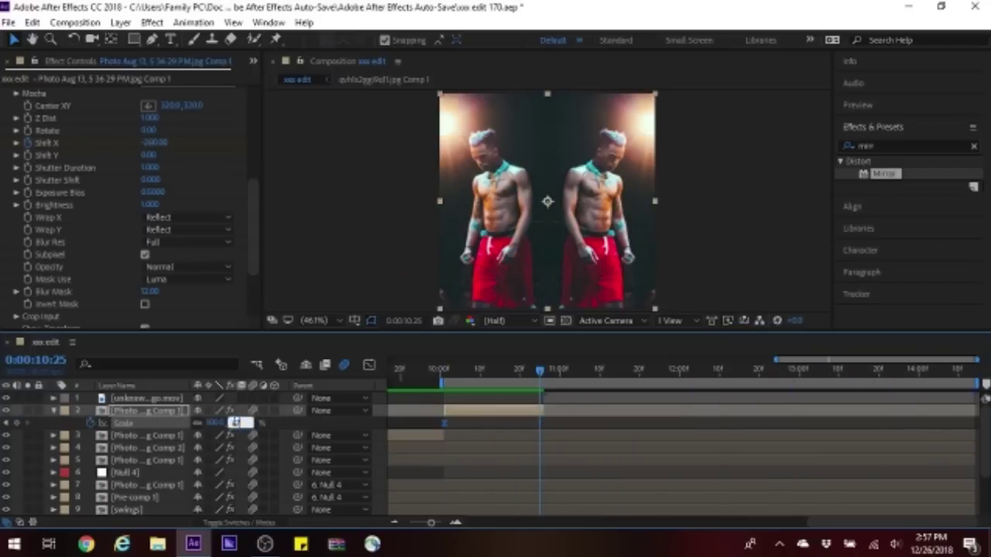
pyautogui.moveTo(236, 422); pyautogui.dragTo(364, 421)
pyautogui.click(368, 365)
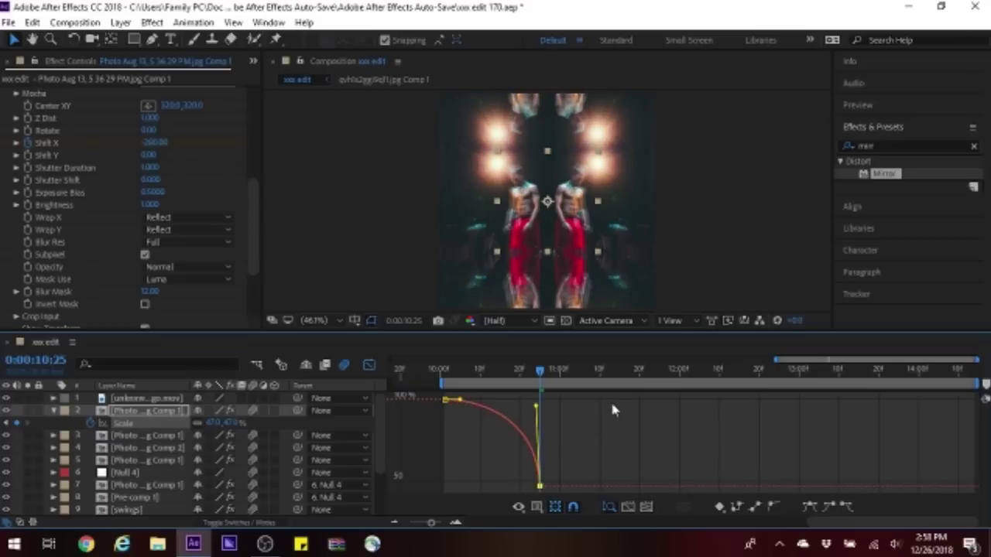
pyautogui.click(369, 365)
# Step: Keyframe layer 2's Opacity to 0% at its end, preview, and save the project
pyautogui.press('t')
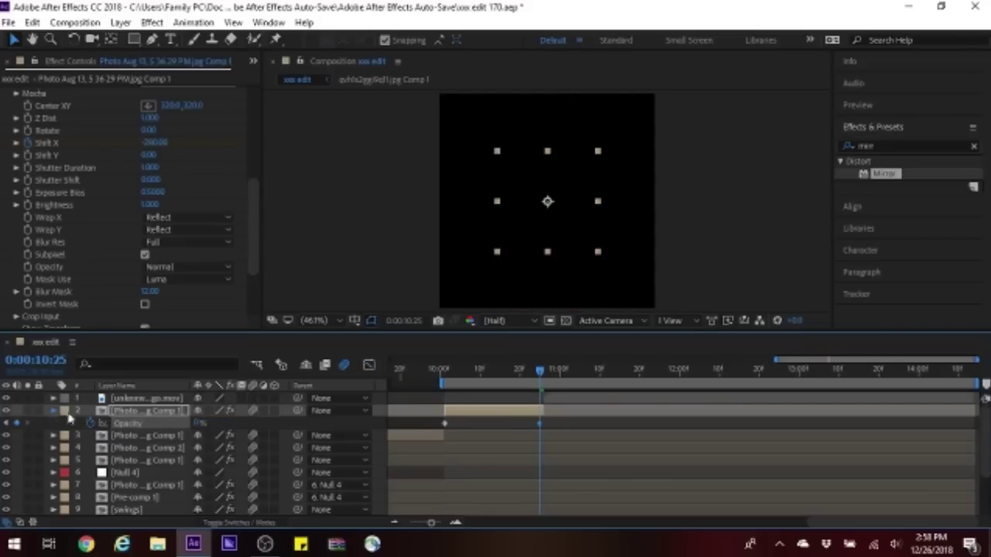
pyautogui.press('t')
pyautogui.press('space')
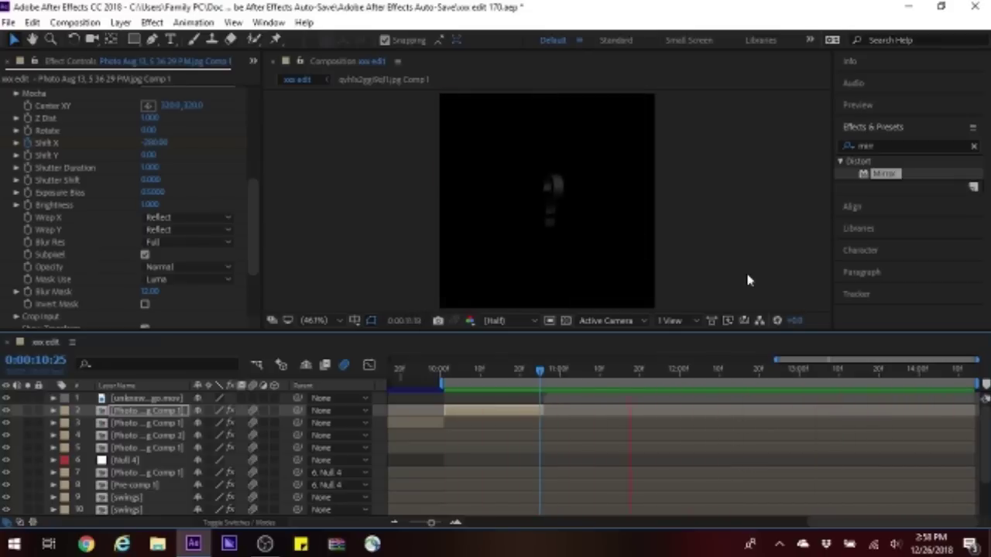
pyautogui.press('space')
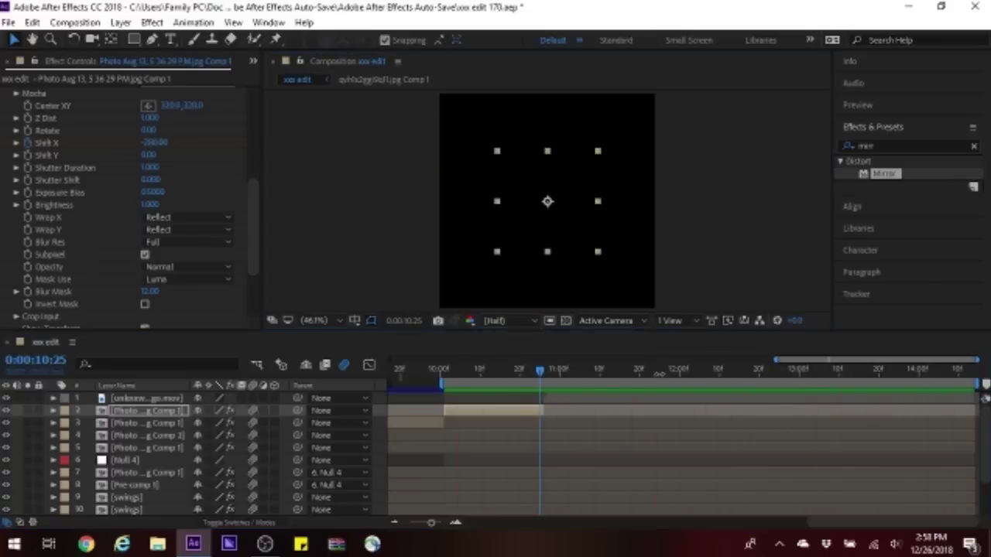
pyautogui.press('-')
pyautogui.hotkey('ctrl', 's')
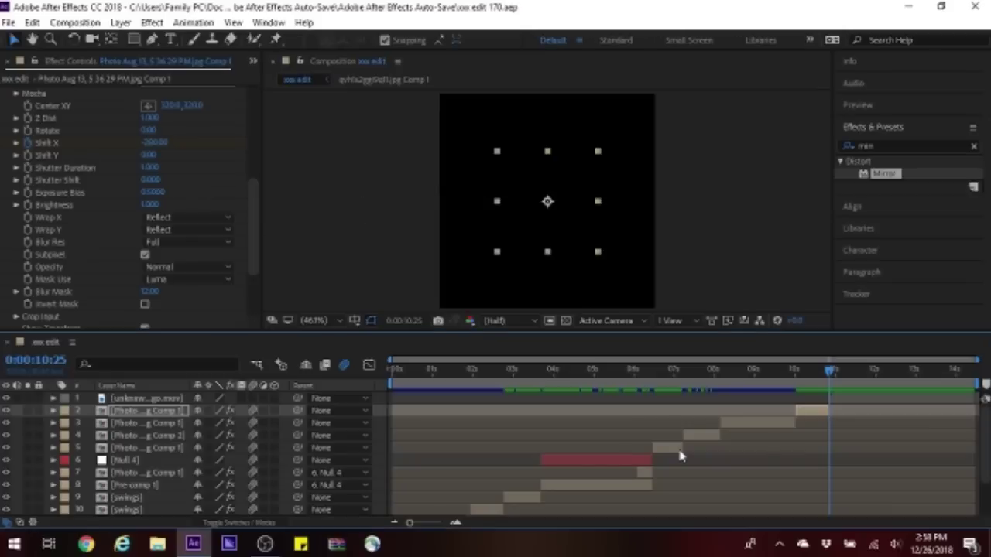
# Step: Select the swings layer 12 and return to the composition start
pyautogui.scroll(-3, 422, 465)
pyautogui.scroll(-1, 418, 480)
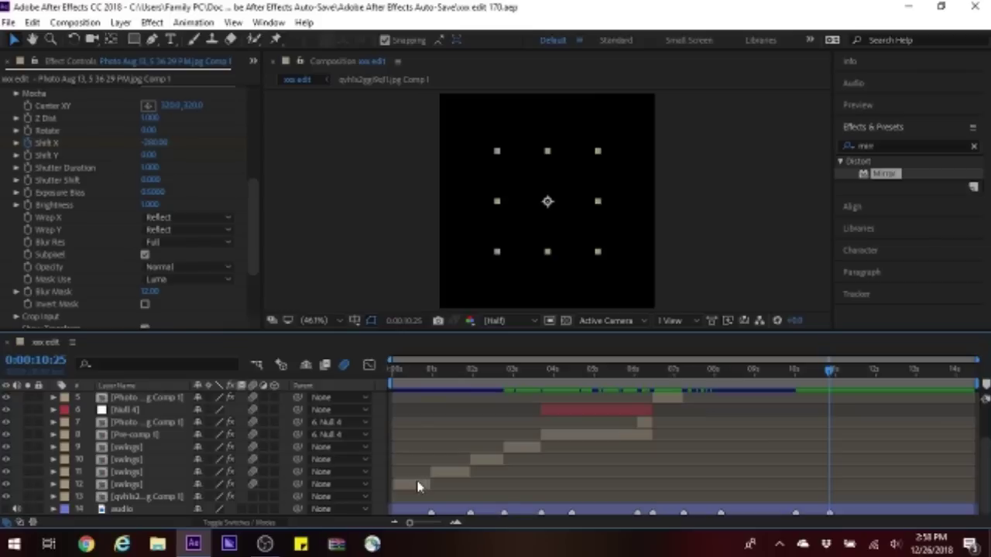
pyautogui.click(416, 485)
pyautogui.press('Home')
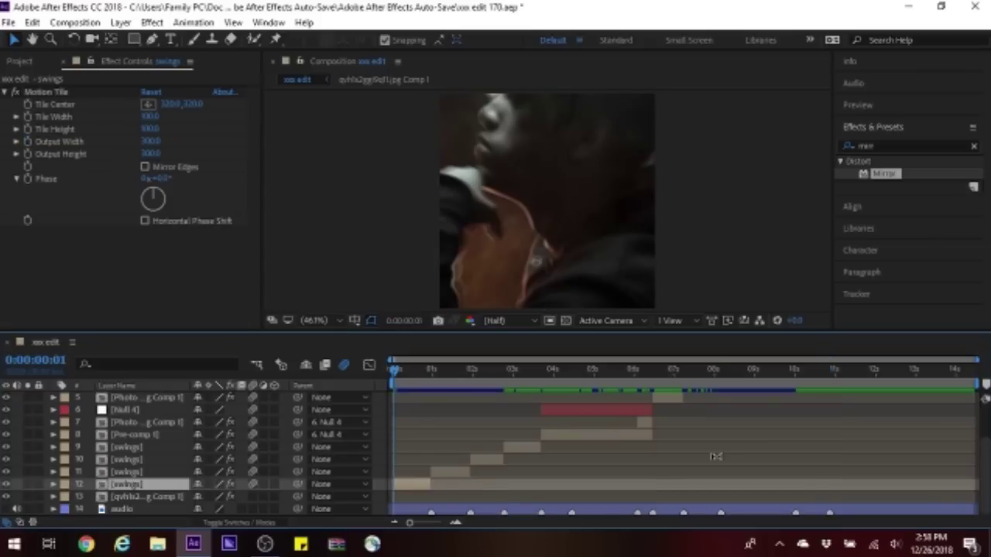
# Step: Preview the edit from the start, then collapse Effects & Presets and show the Project panel
pyautogui.press('space')
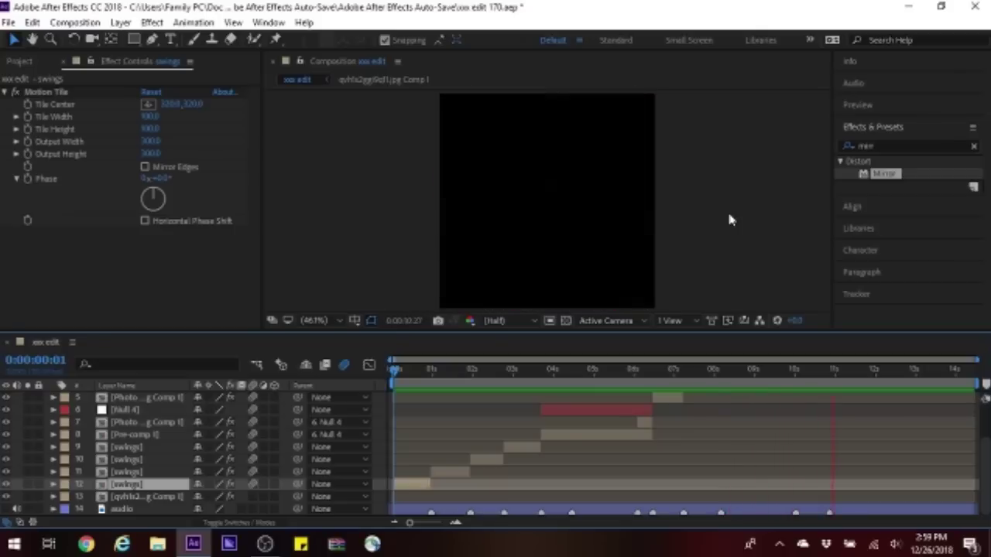
pyautogui.press('space')
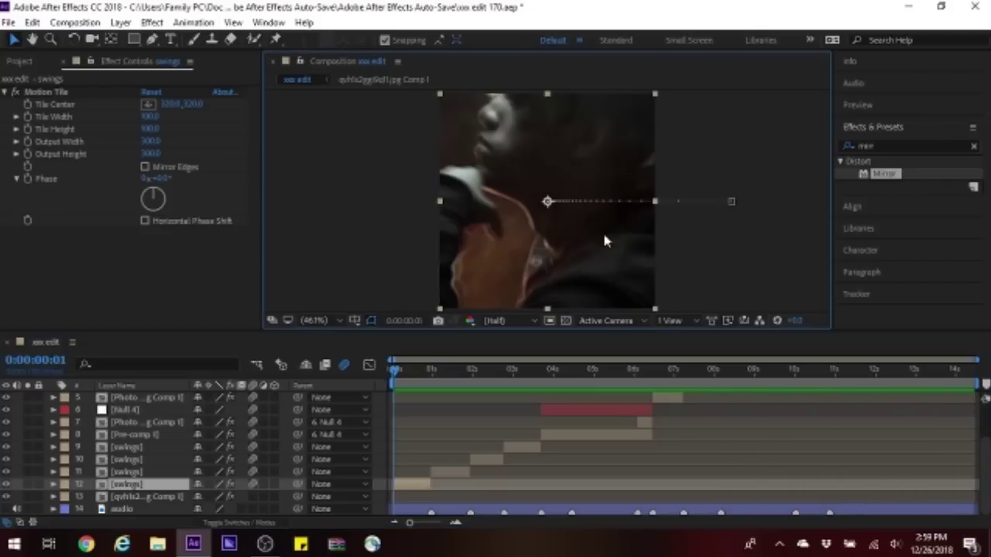
pyautogui.click(973, 146)
pyautogui.click(871, 127)
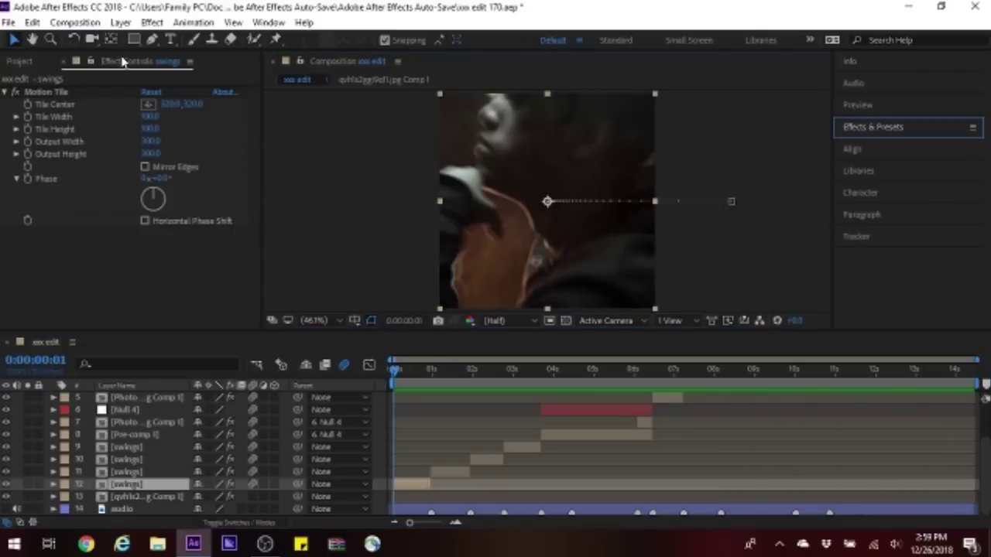
pyautogui.hotkey('ctrl', '0')
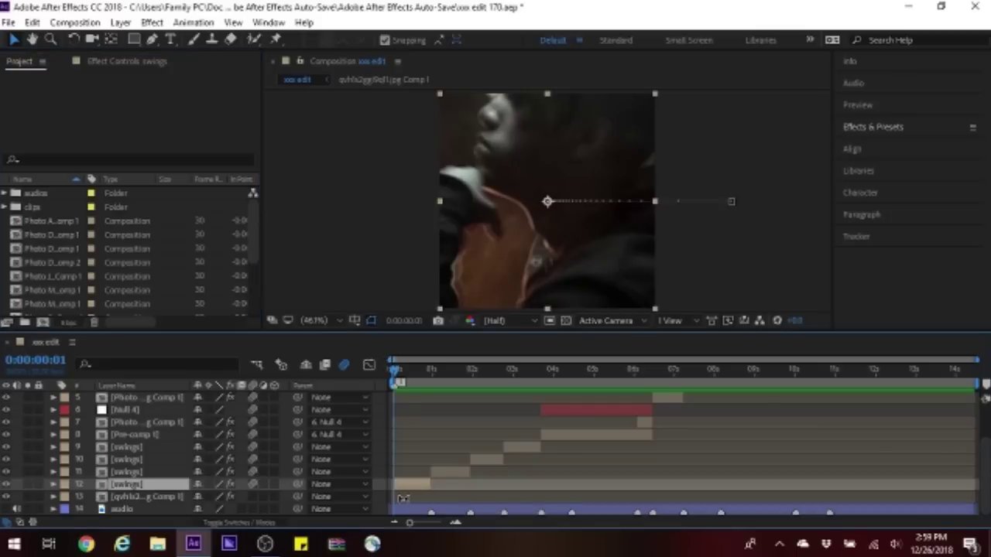
pyautogui.click(418, 513)
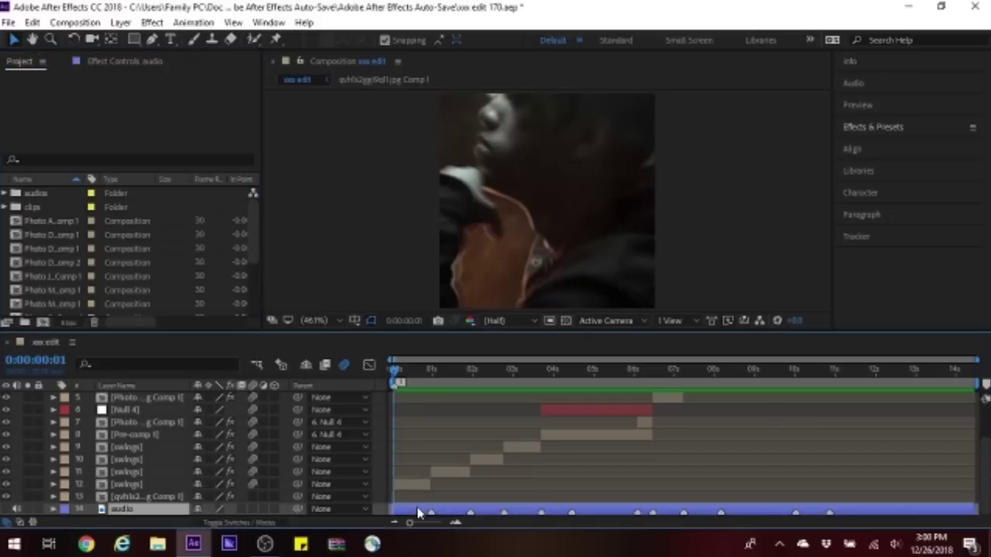
pyautogui.press('Home')
# Step: Nest the xxx edit composition inside a new comp from selection
pyautogui.scroll(-3, 124, 256)
pyautogui.click(46, 304)
pyautogui.rightClick(46, 303)
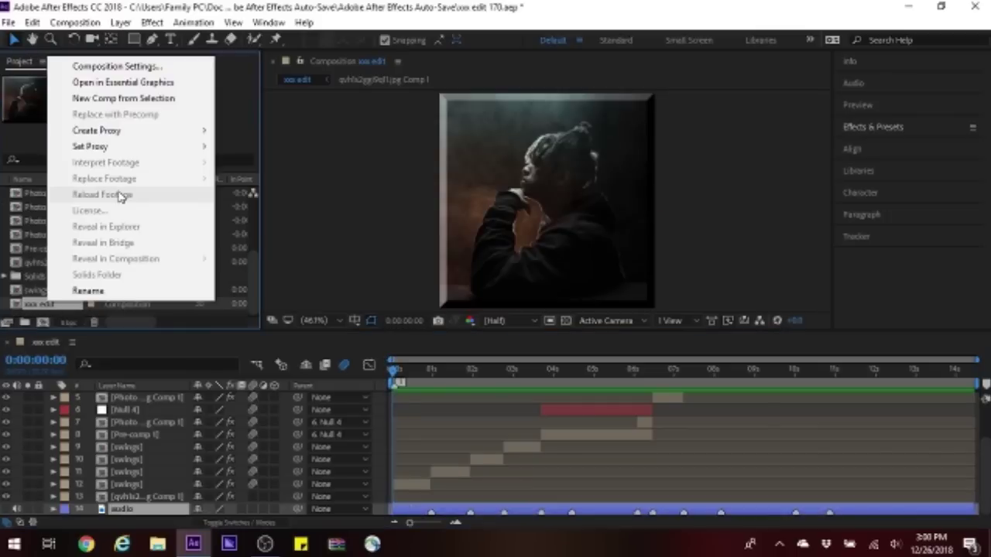
pyautogui.click(123, 99)
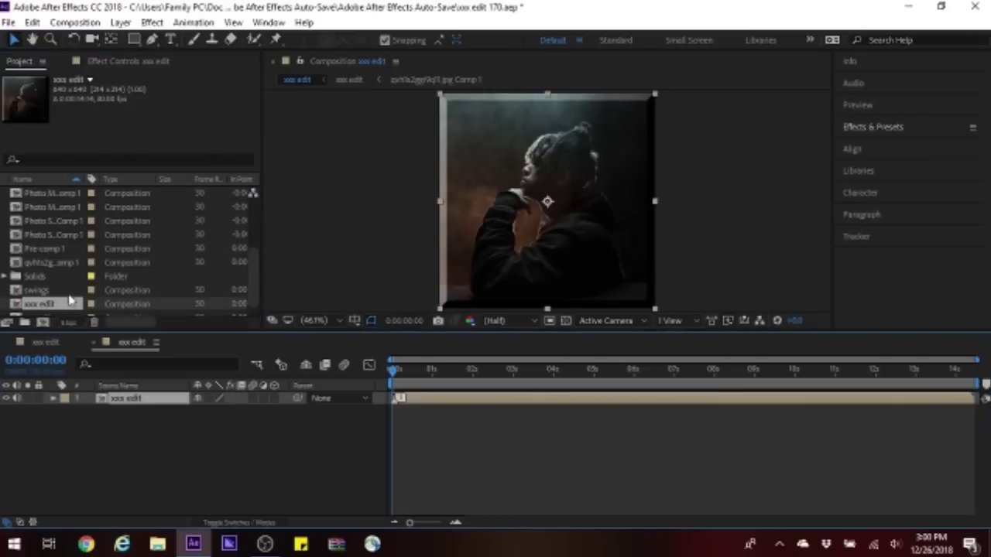
# Step: Rename the new comp to 'xxx edit 170' and jump to the layer marker's time
pyautogui.scroll(-1, 66, 302)
pyautogui.rightClick(117, 439)
pyautogui.click(233, 298)
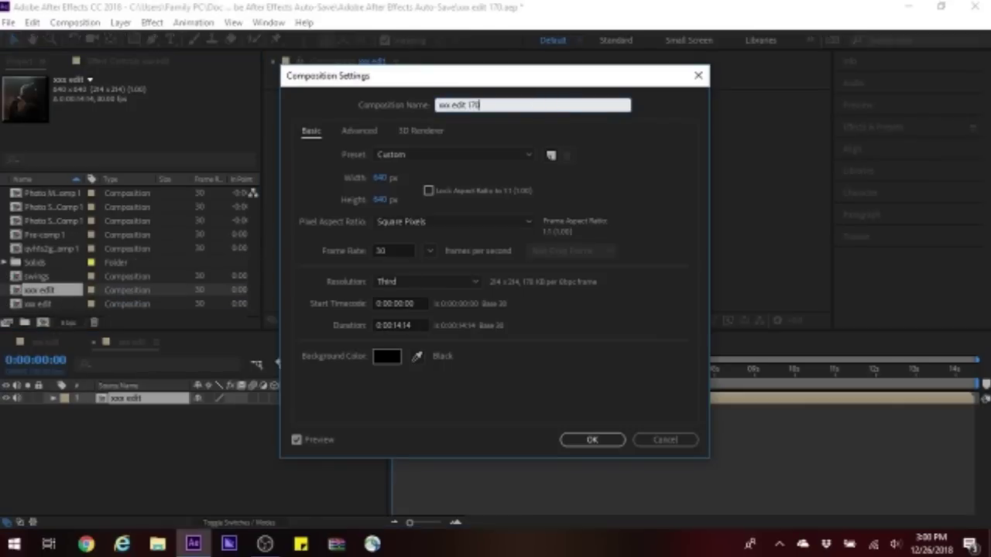
pyautogui.click(585, 439)
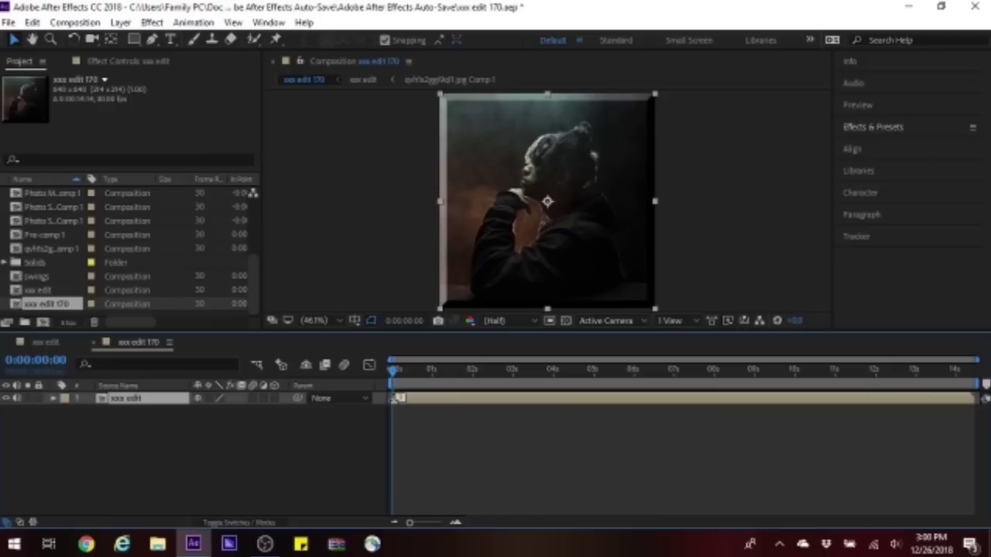
pyautogui.rightClick(396, 400)
pyautogui.click(422, 449)
pyautogui.rightClick(193, 461)
# Step: Add Adjustment Layer 1 and apply RSMB with Blur Amount 0.70
pyautogui.moveTo(310, 295)
pyautogui.click(454, 410)
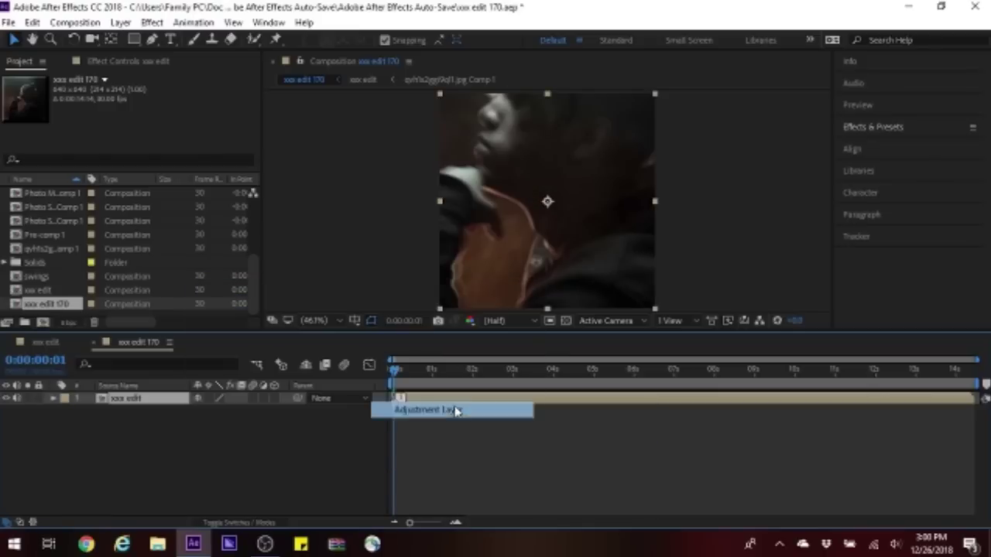
pyautogui.click(883, 127)
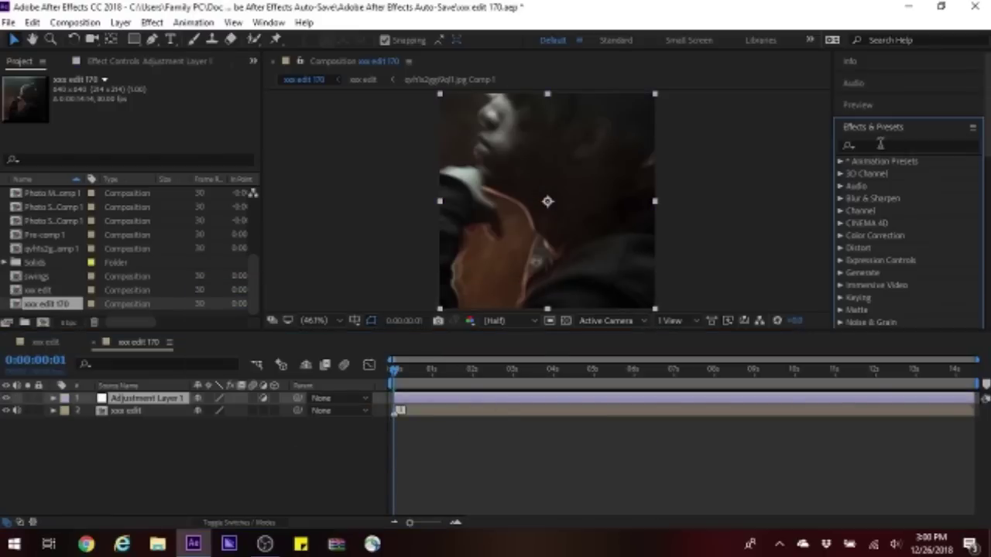
pyautogui.click(871, 145)
pyautogui.write('rsmb')
pyautogui.moveTo(883, 174); pyautogui.dragTo(417, 401)
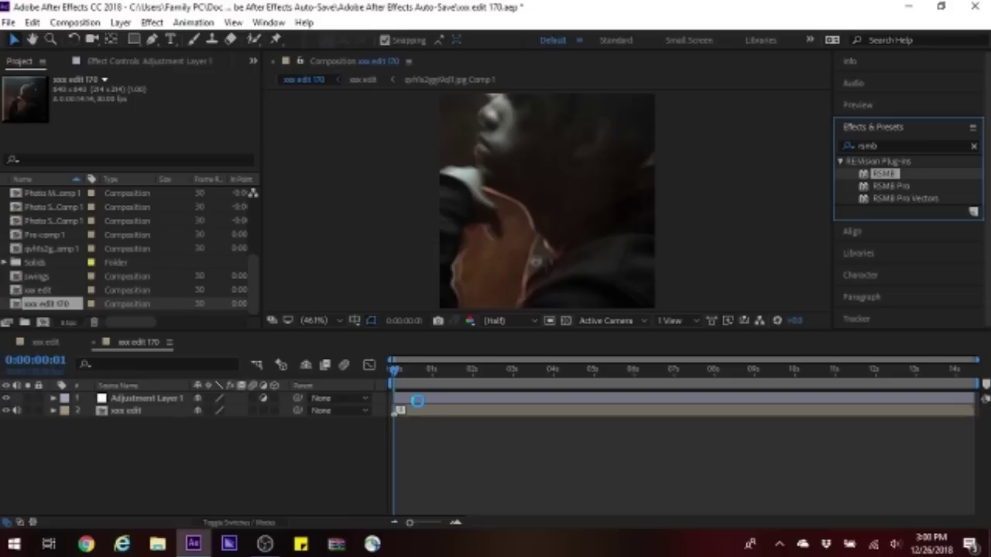
pyautogui.click(153, 104)
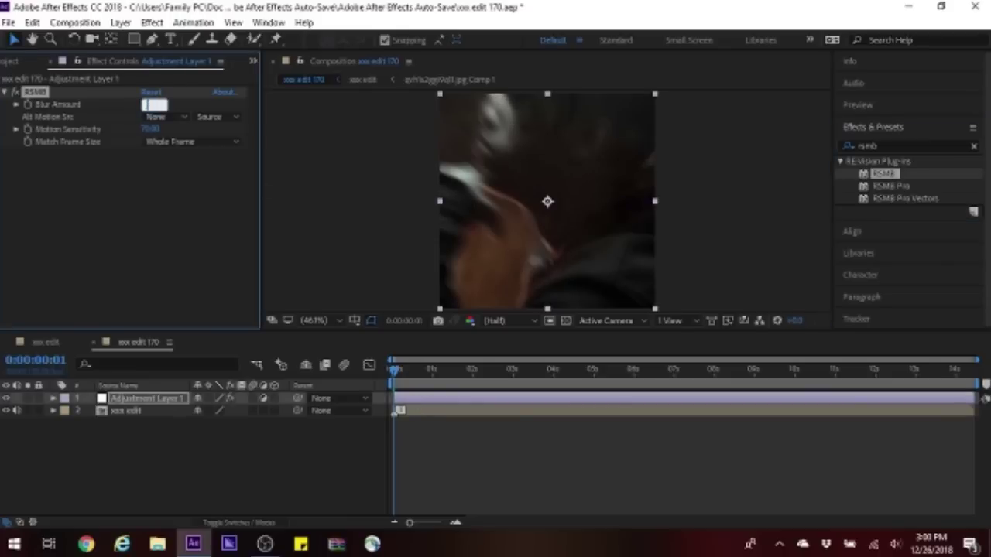
pyautogui.press('Return')
# Step: Add a second adjustment layer above it and collapse the Effects & Presets list
pyautogui.rightClick(271, 454)
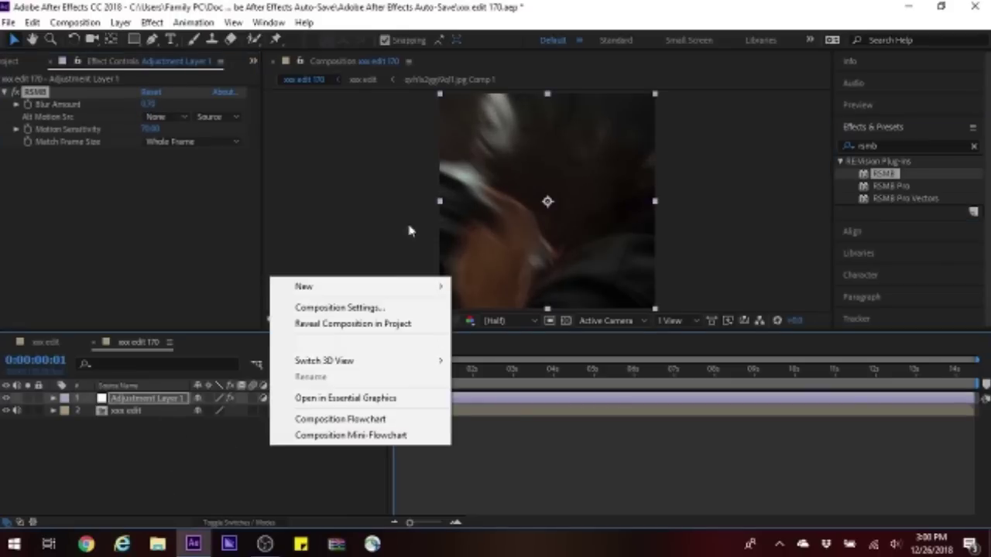
pyautogui.moveTo(394, 286)
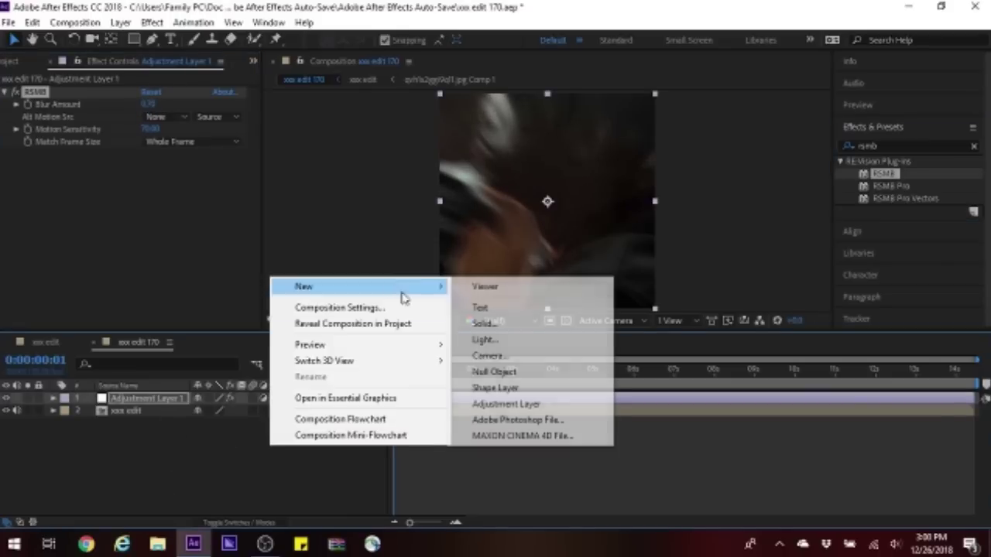
pyautogui.click(505, 403)
pyautogui.click(902, 146)
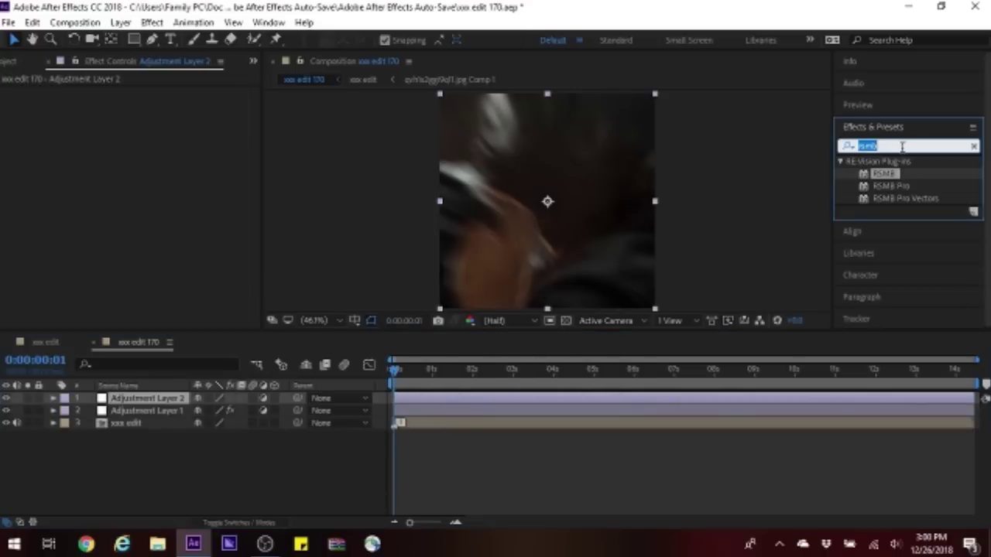
pyautogui.click(872, 126)
pyautogui.click(866, 194)
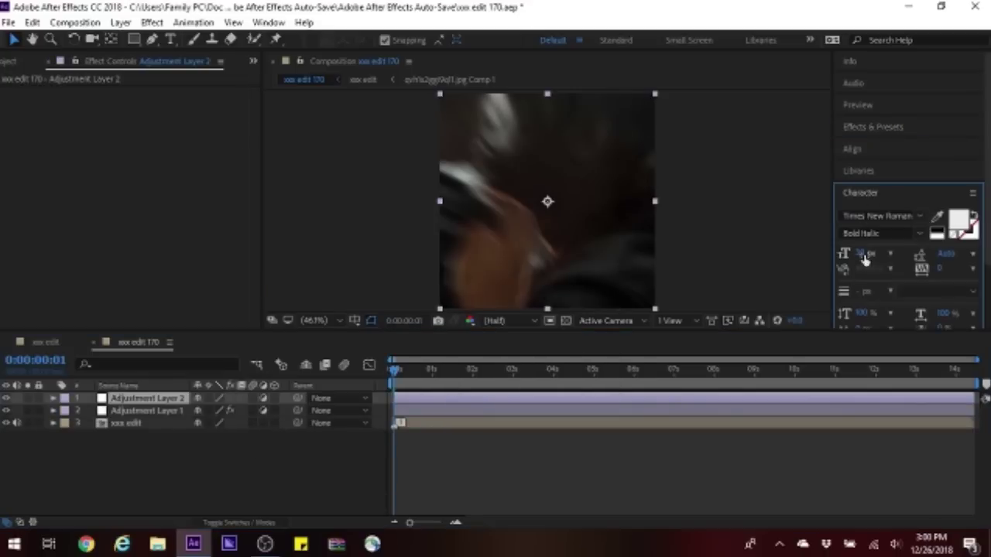
# Step: Add a new text layer spelling the rapper's name as the title
pyautogui.click(163, 442)
pyautogui.rightClick(163, 441)
pyautogui.moveTo(199, 285)
pyautogui.click(411, 316)
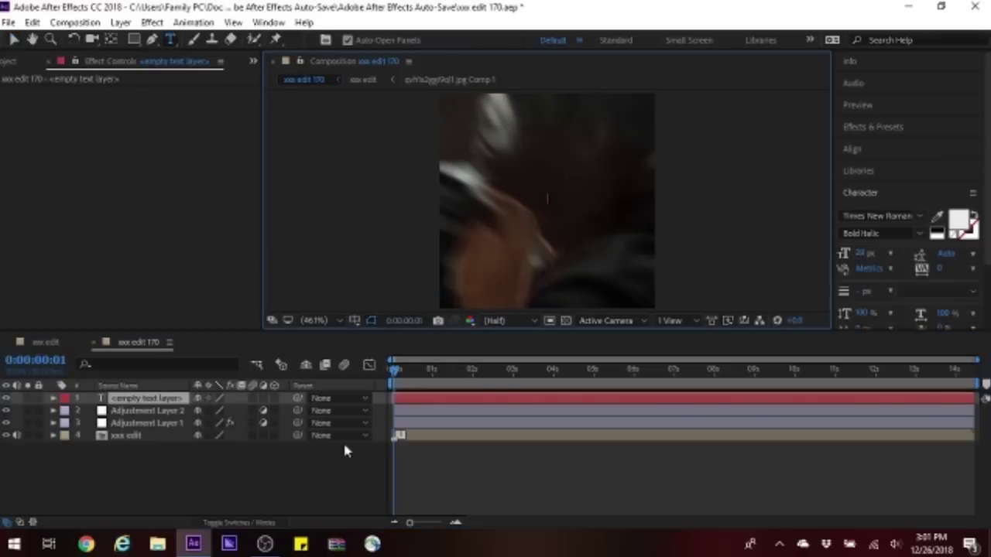
pyautogui.write('YOUNG')
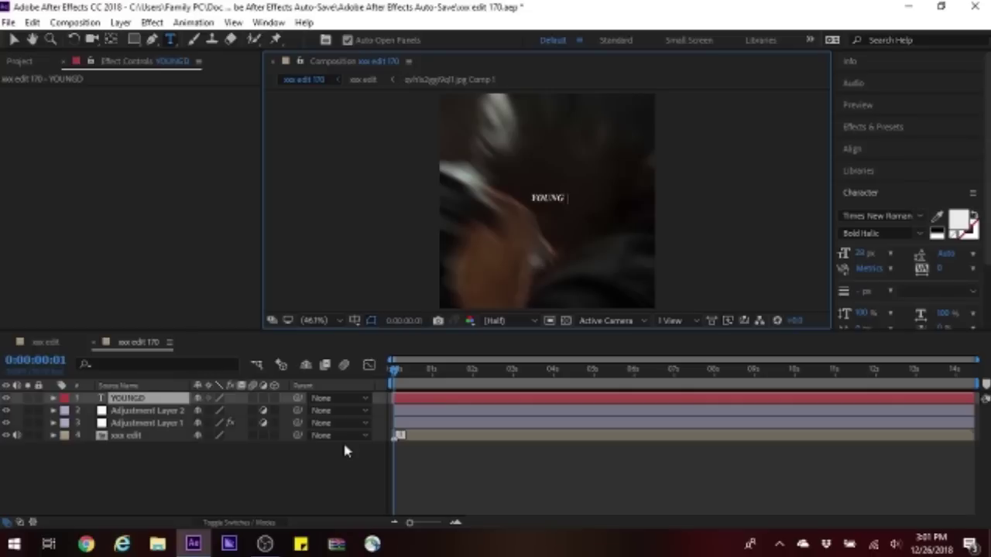
pyautogui.write('ERTITS')
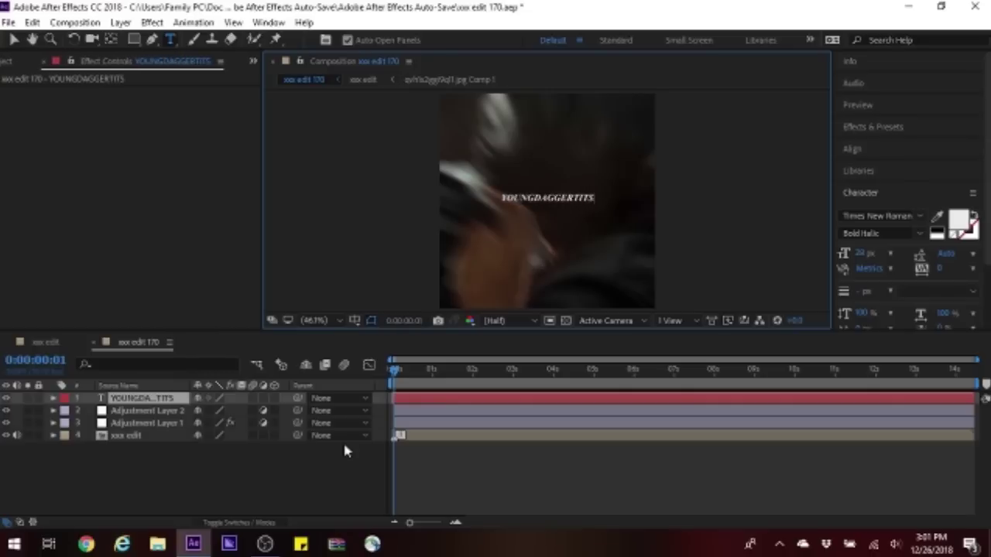
pyautogui.click(14, 38)
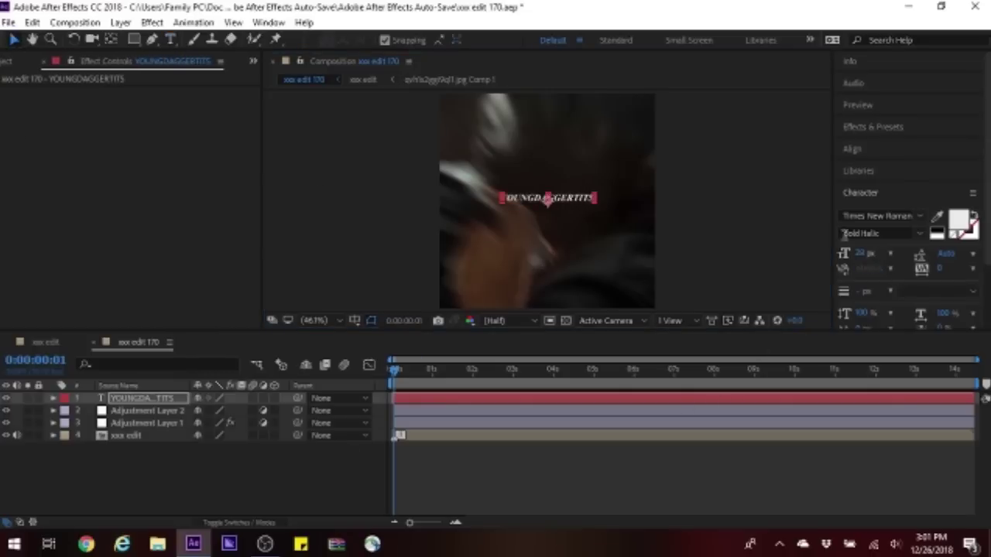
# Step: Move the title text down near the frame bottom and reveal the track matte columns
pyautogui.click(859, 150)
pyautogui.click(453, 403)
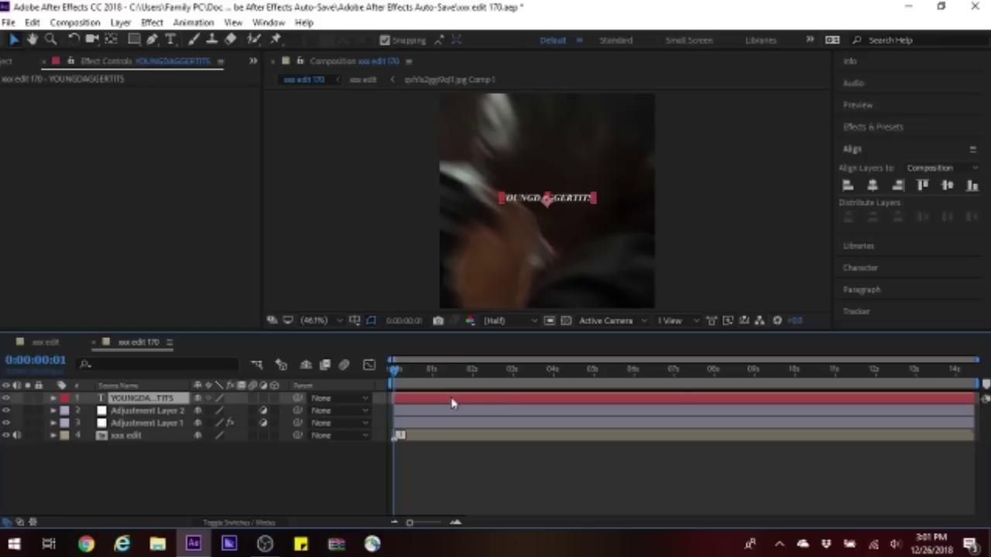
pyautogui.press('p')
pyautogui.moveTo(224, 410); pyautogui.dragTo(256, 411)
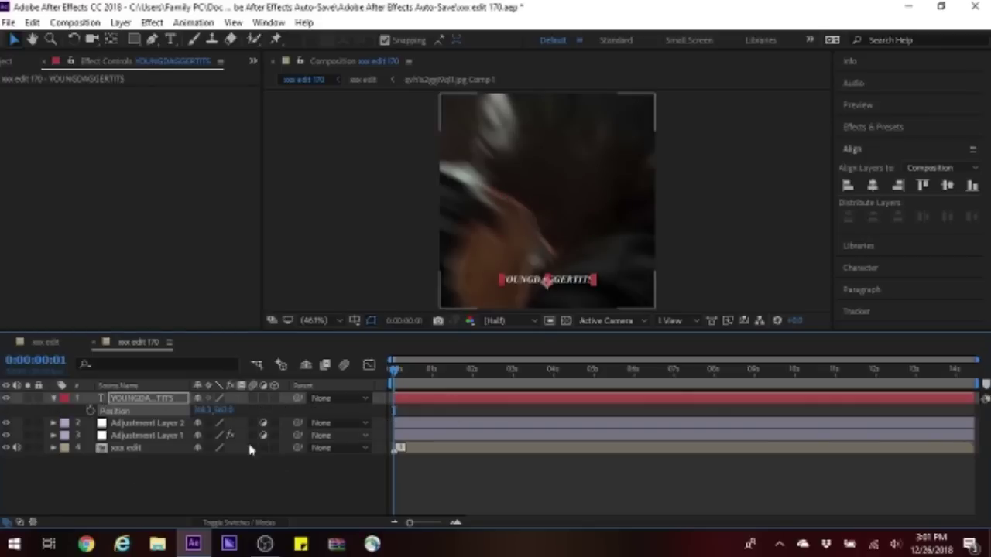
pyautogui.press('p')
pyautogui.press('F4')
pyautogui.click(282, 410)
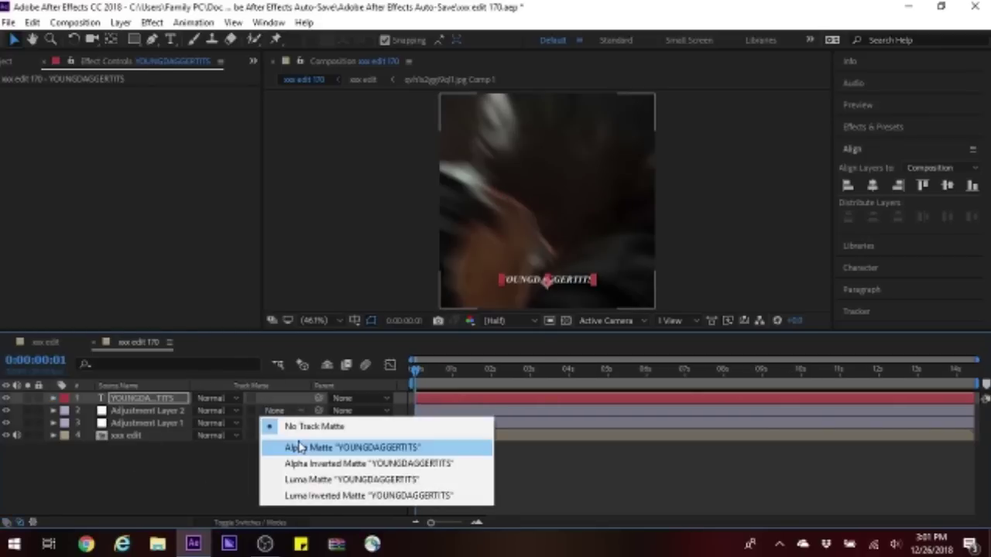
# Step: Set Adjustment Layer 2 to Alpha Matte and apply Magnify with a Square shape
pyautogui.click(294, 446)
pyautogui.click(873, 126)
pyautogui.write('ma')
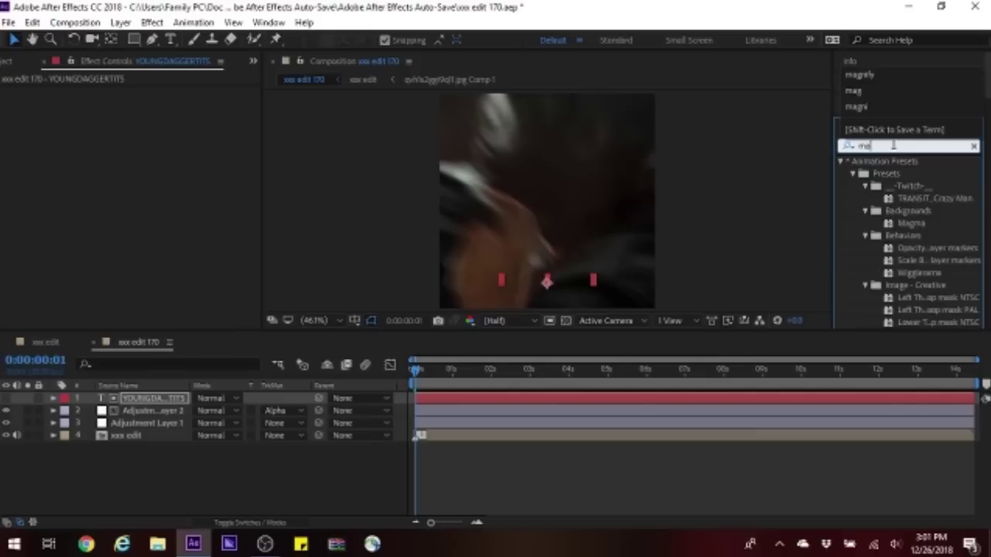
pyautogui.write('gnify')
pyautogui.moveTo(887, 236); pyautogui.dragTo(454, 413)
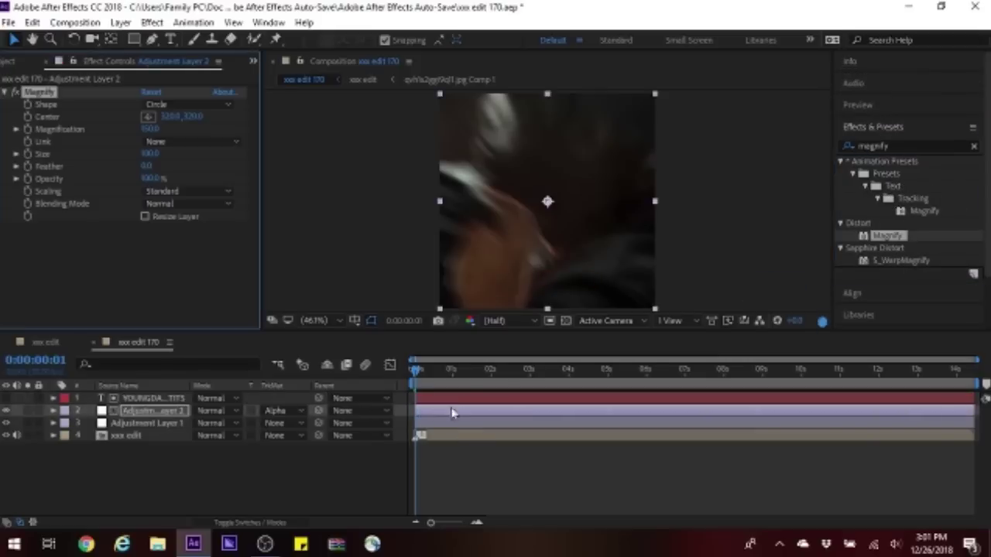
pyautogui.click(186, 105)
pyautogui.click(179, 136)
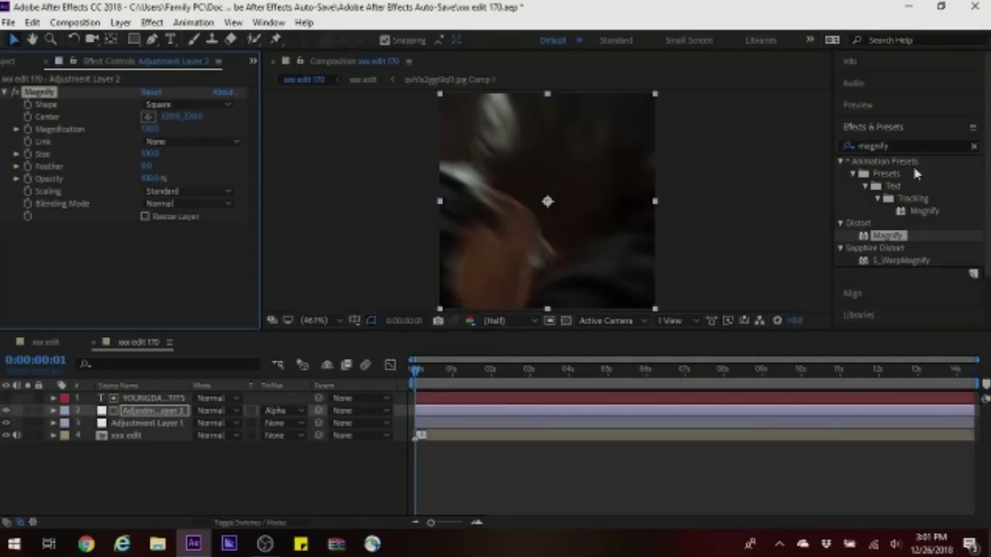
# Step: Add an Exposure effect to Adjustment Layer 2
pyautogui.click(926, 145)
pyautogui.write('exposure')
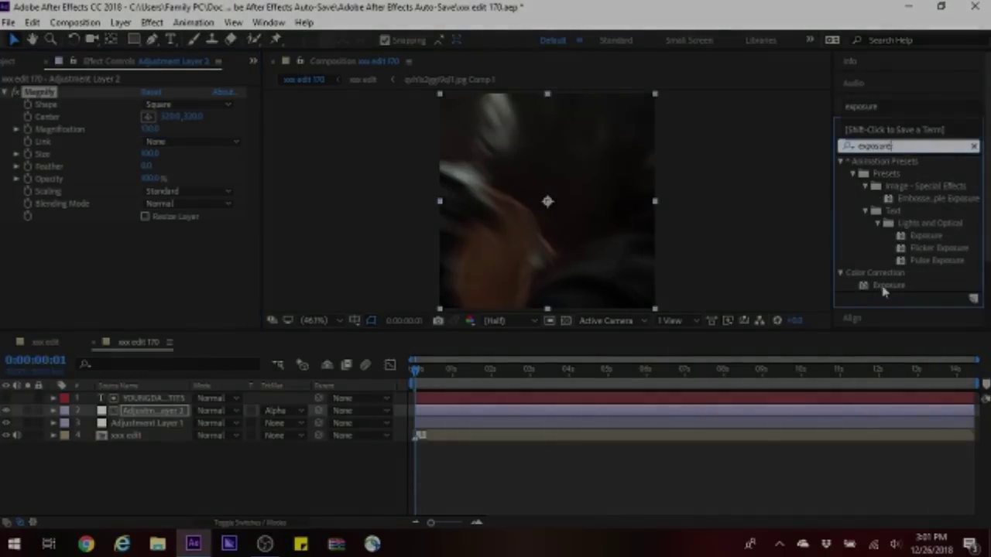
pyautogui.moveTo(885, 287); pyautogui.dragTo(442, 411)
pyautogui.press('Return')
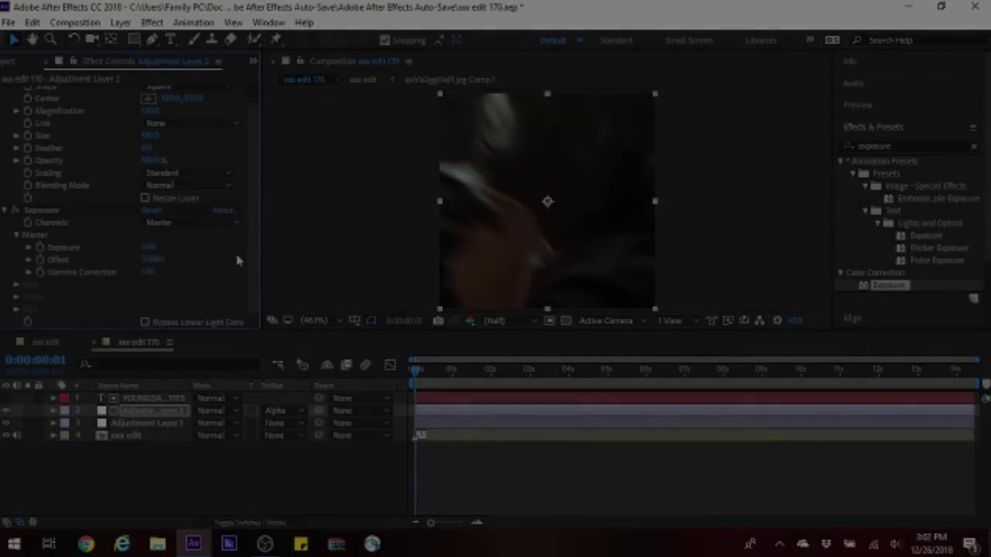
pyautogui.click(255, 524)
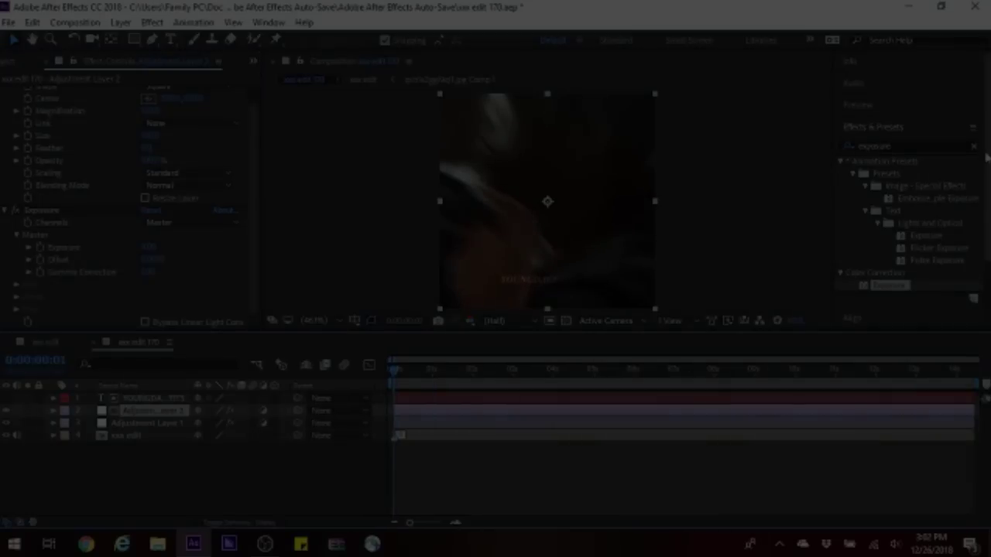
pyautogui.click(975, 148)
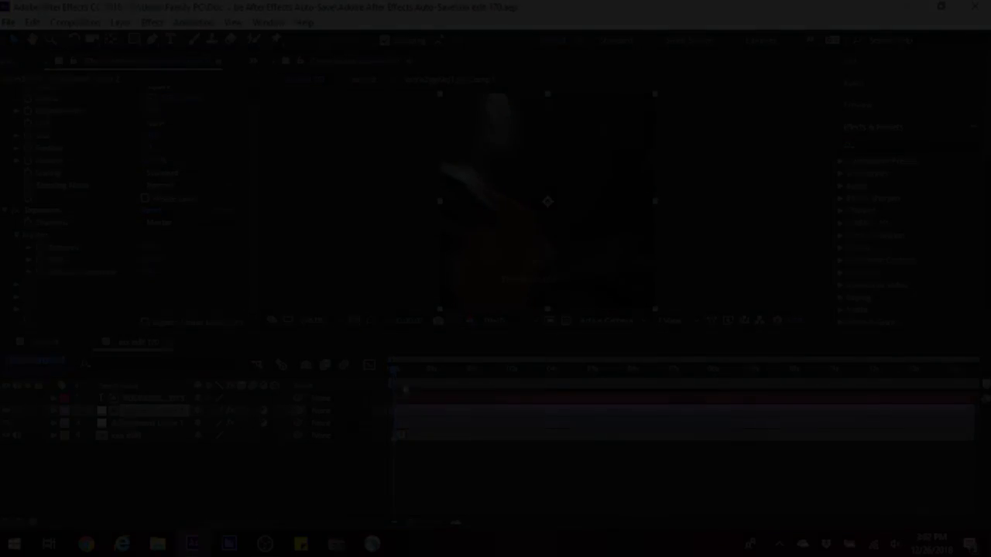